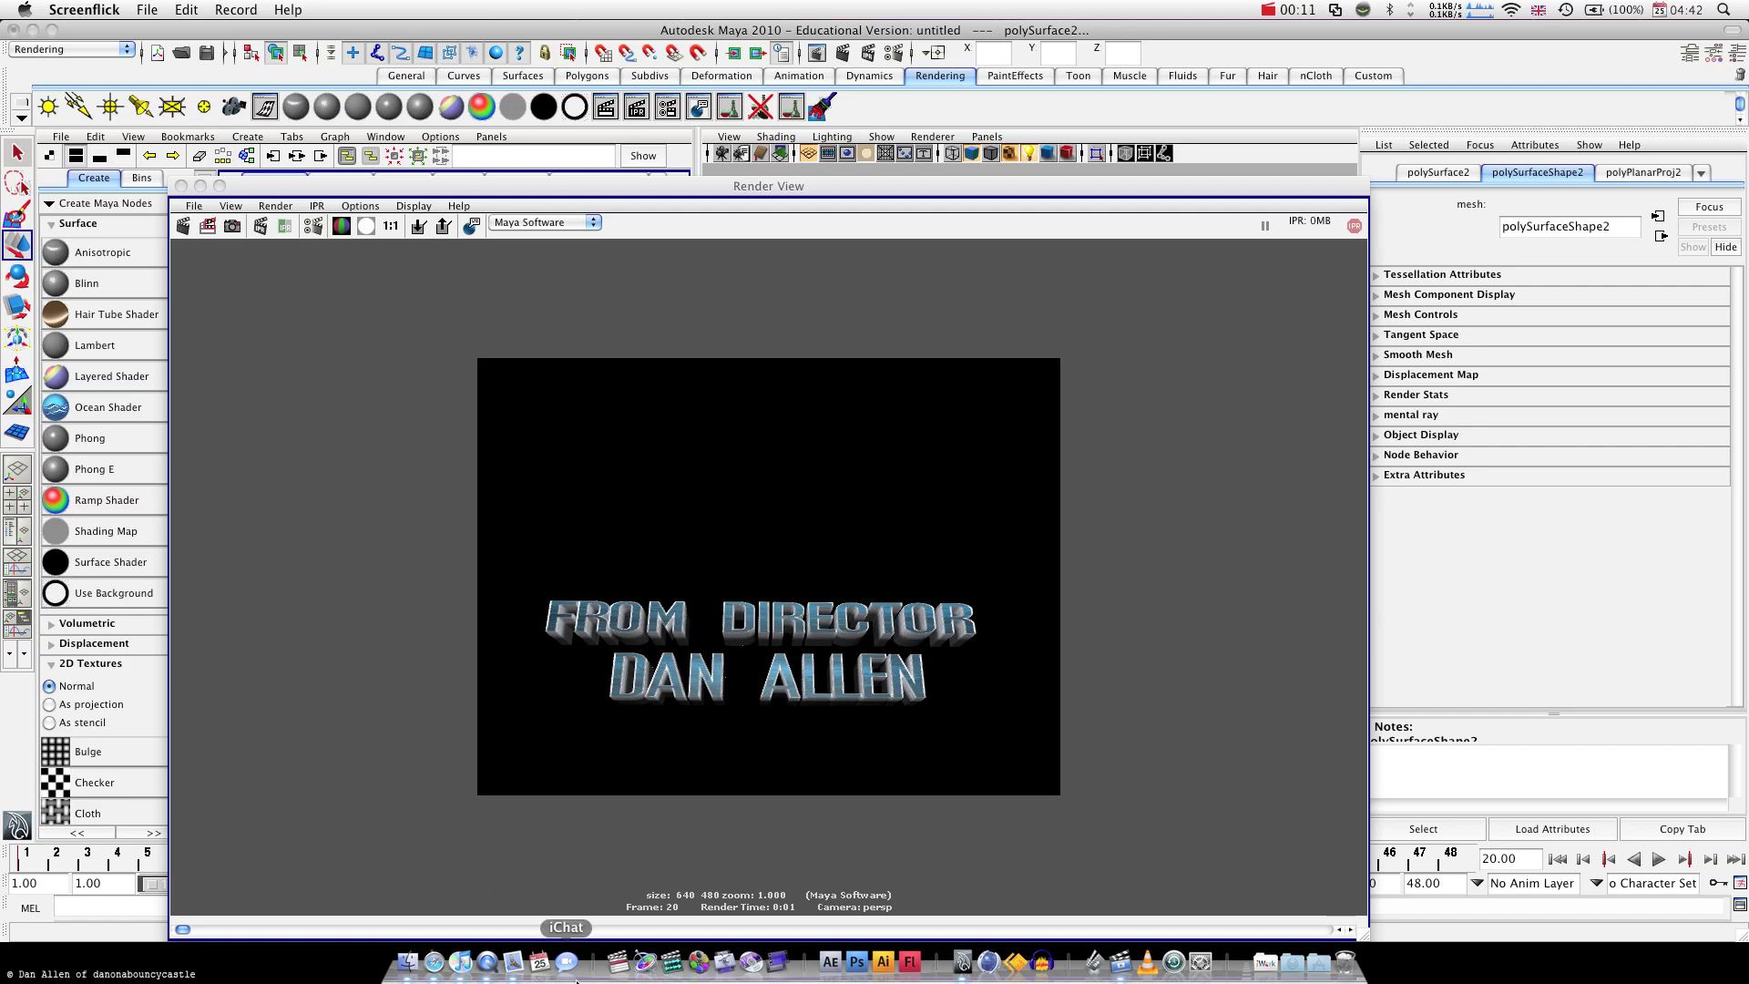
# Scrub the YouTube trailer in Safari and pause it at 1:24 on the FROM DIRECTOR title card
pyautogui.click(435, 963)
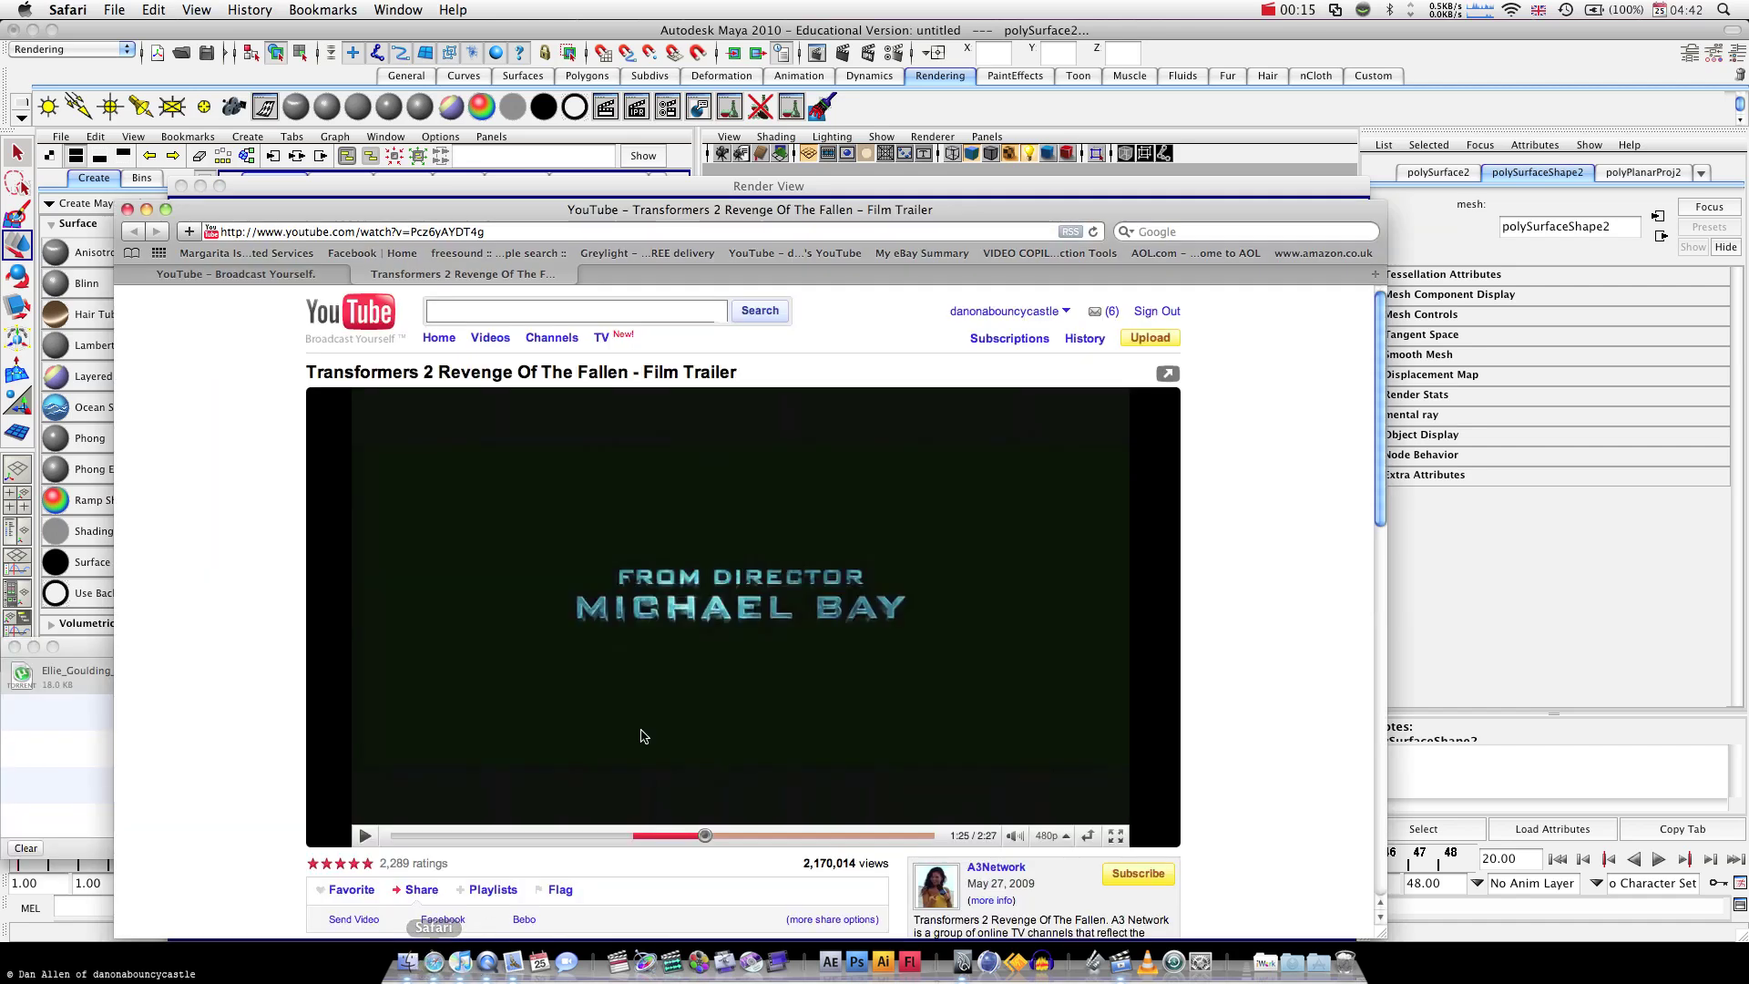
pyautogui.moveTo(703, 835); pyautogui.dragTo(702, 835)
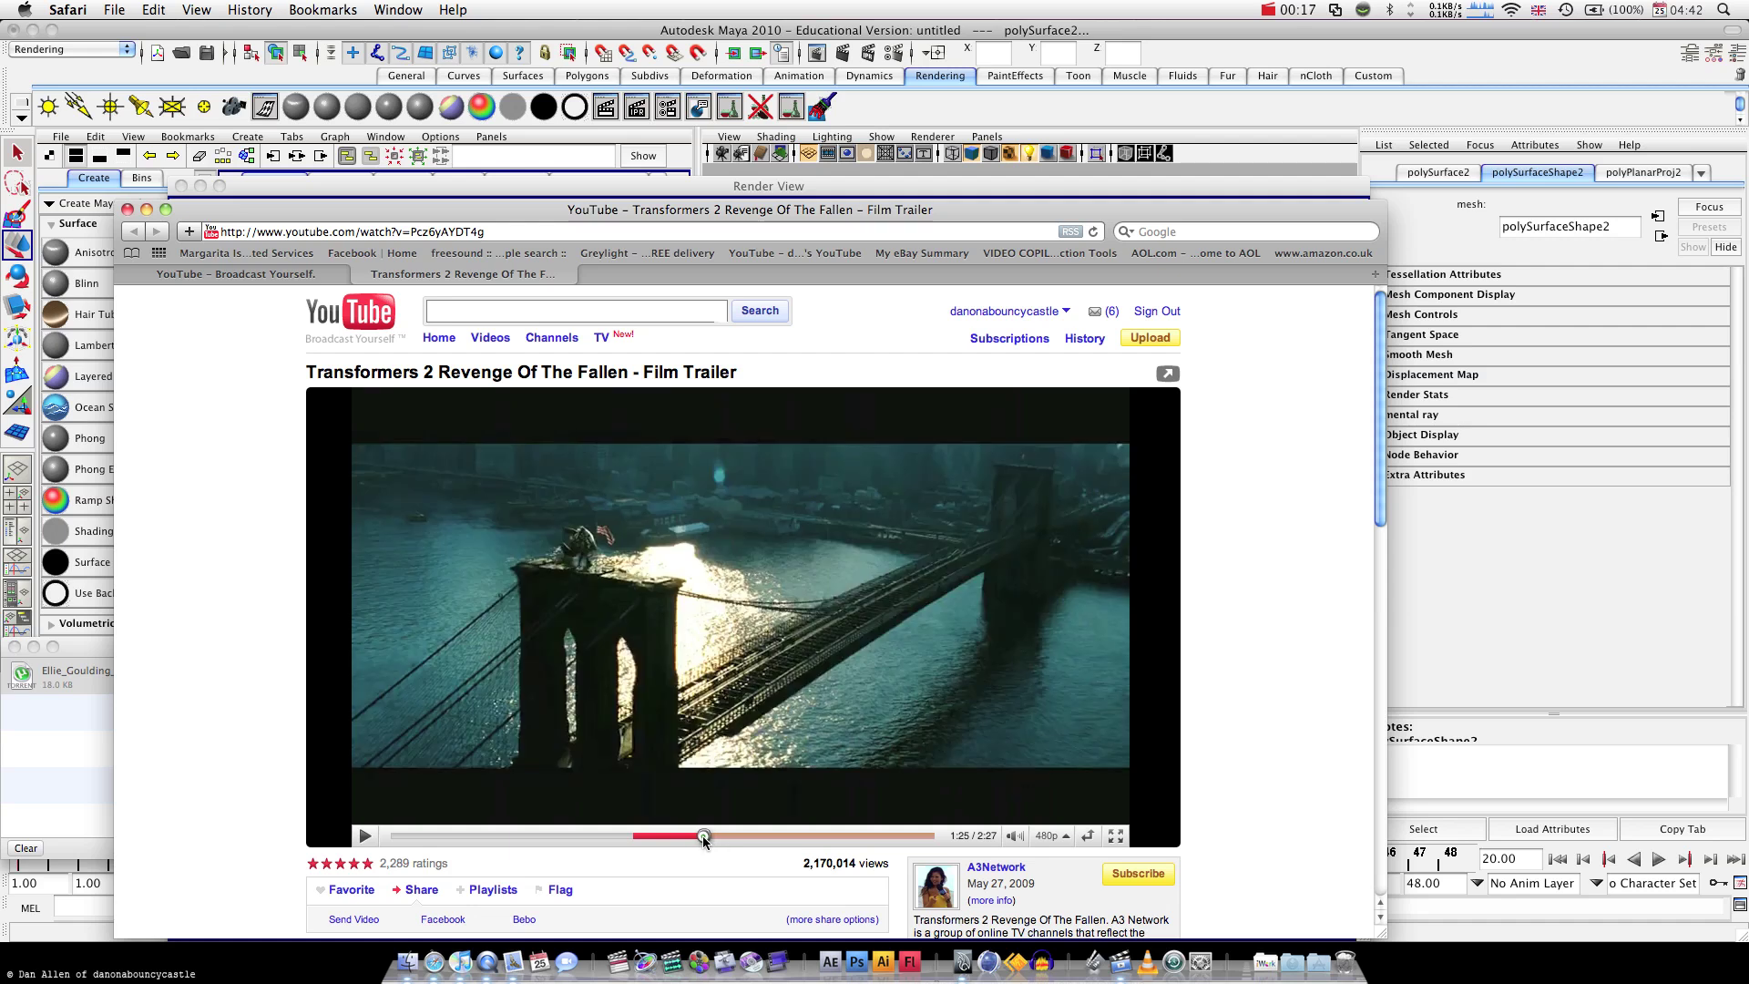
pyautogui.click(367, 837)
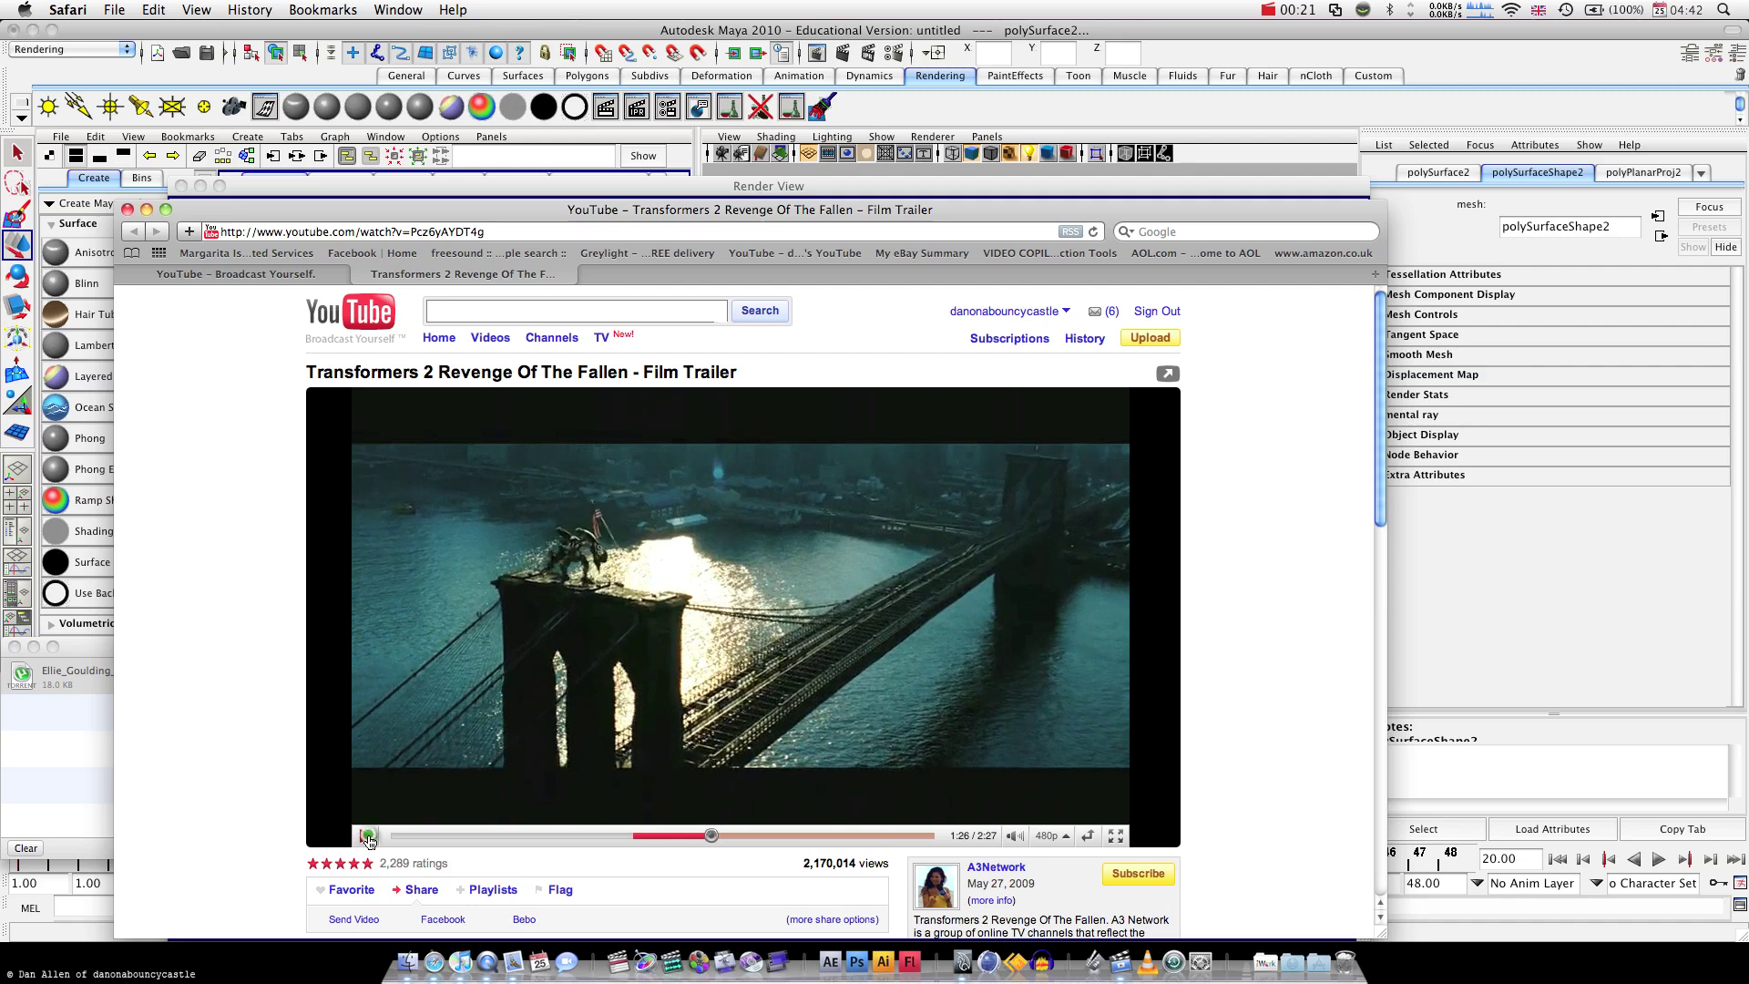
pyautogui.moveTo(713, 837); pyautogui.dragTo(696, 834)
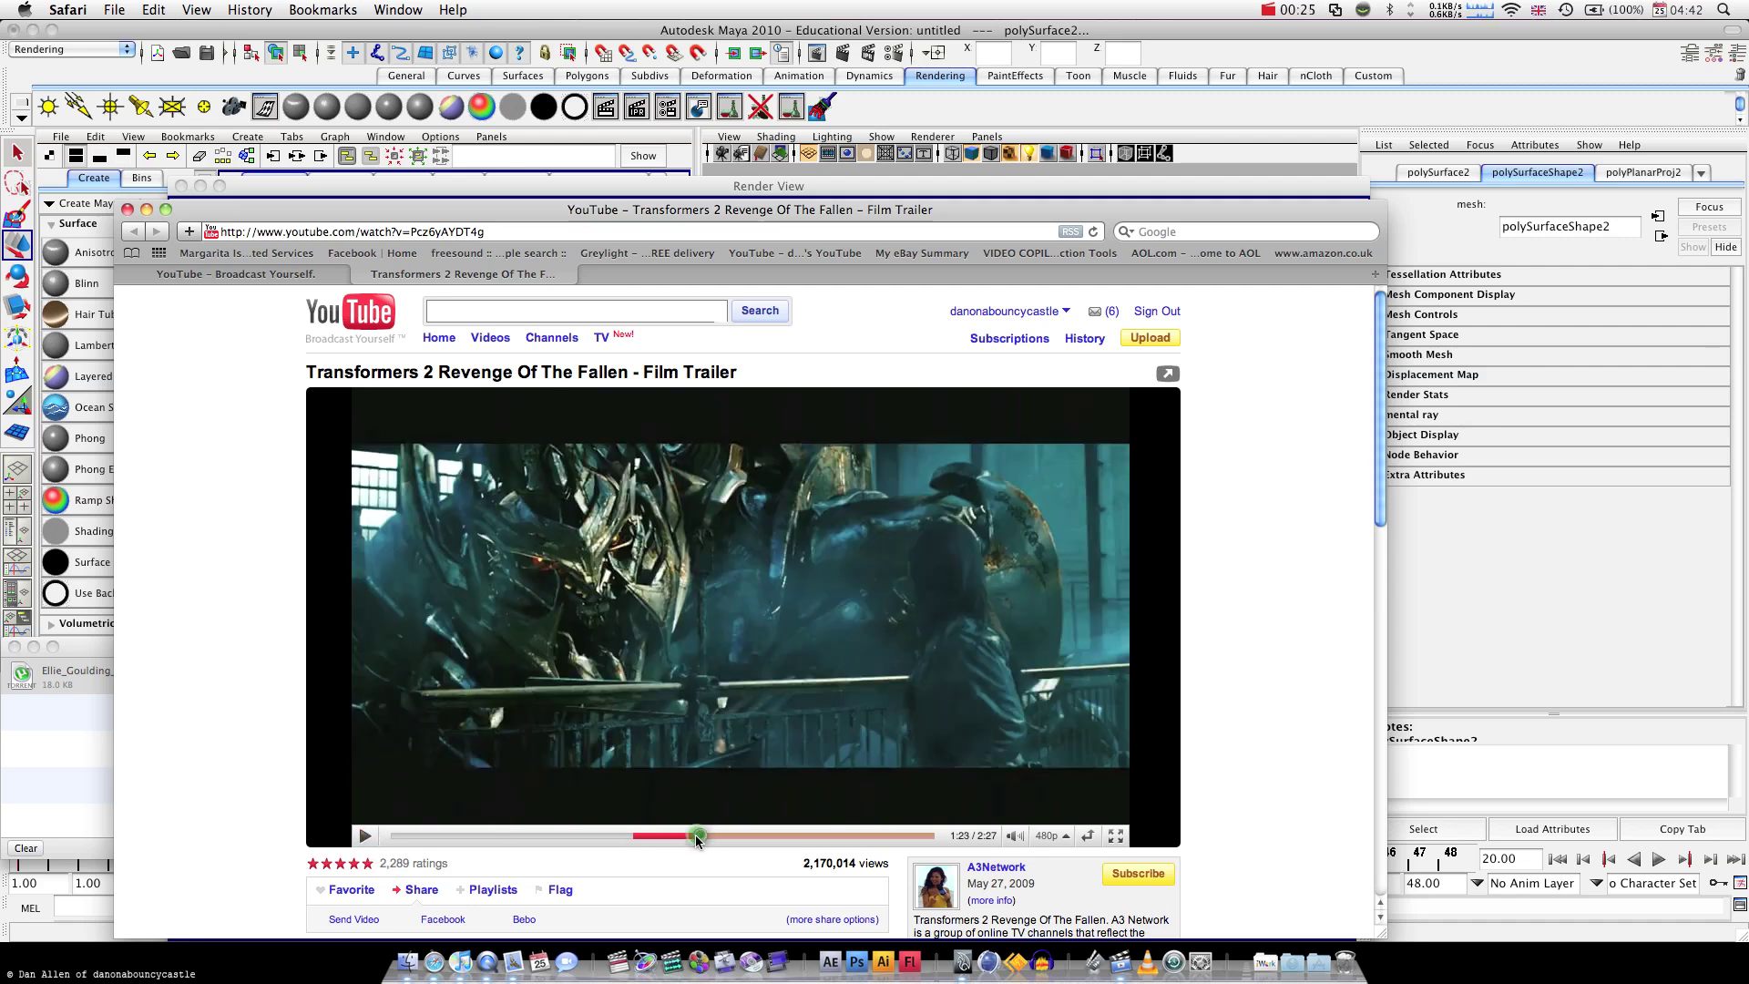
pyautogui.click(362, 838)
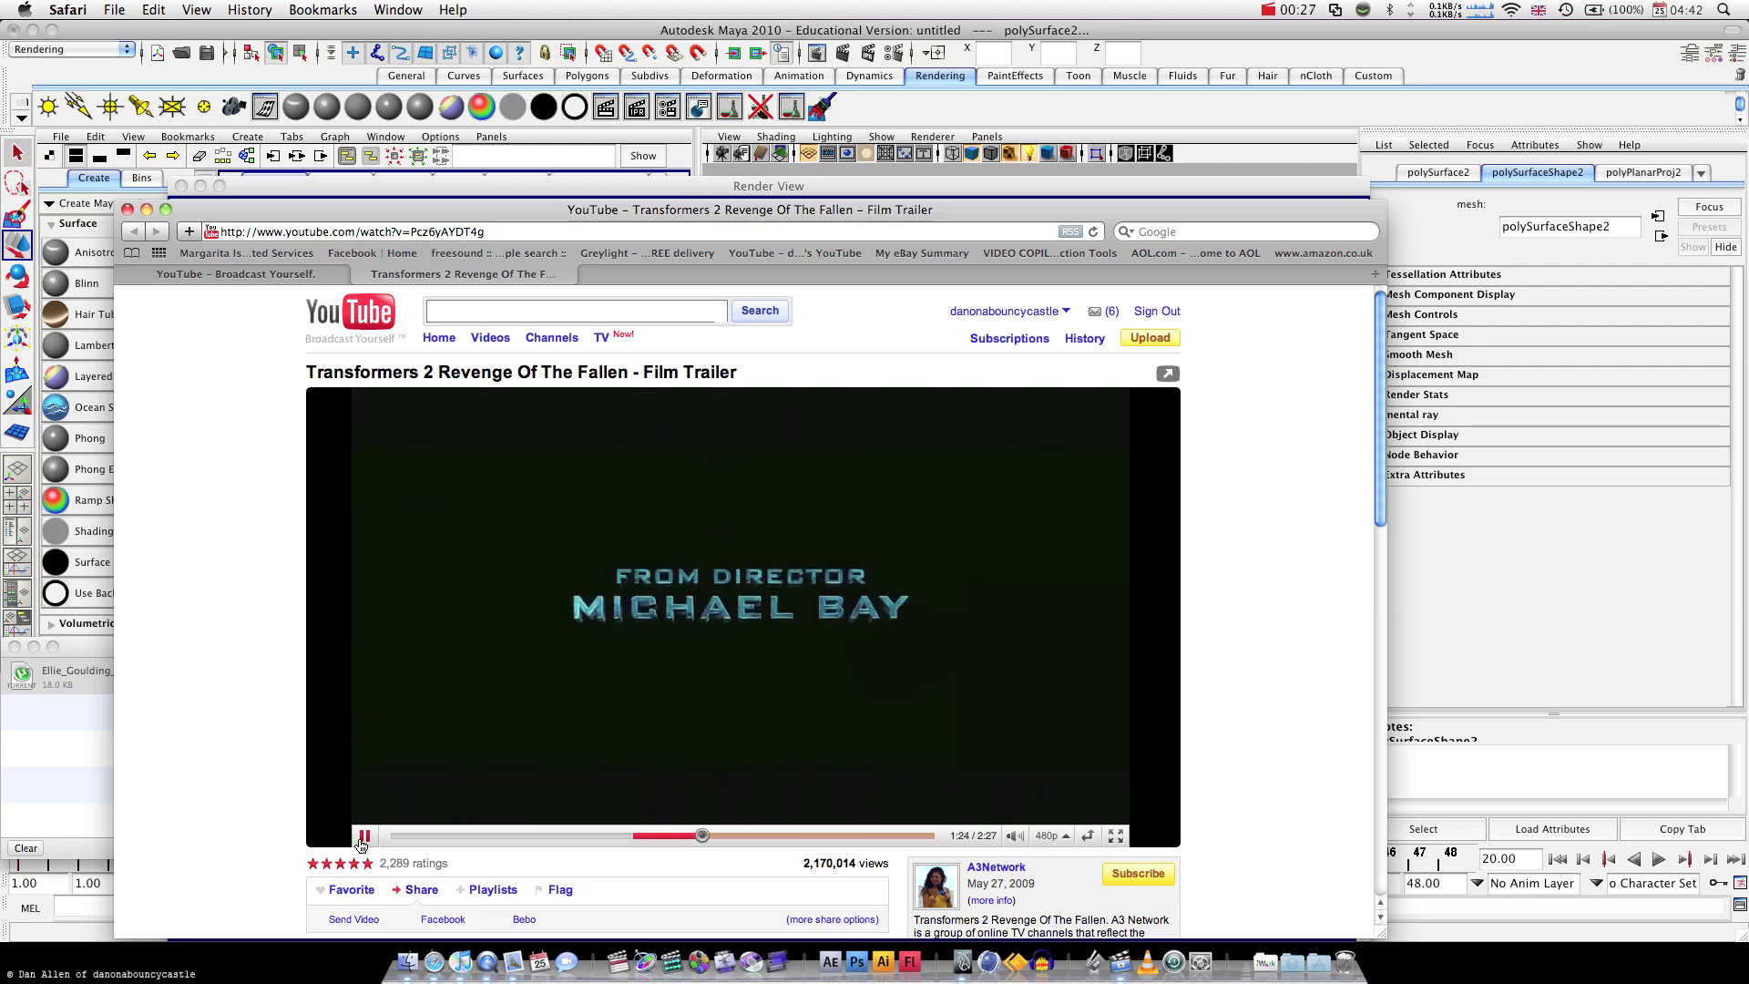
pyautogui.click(364, 838)
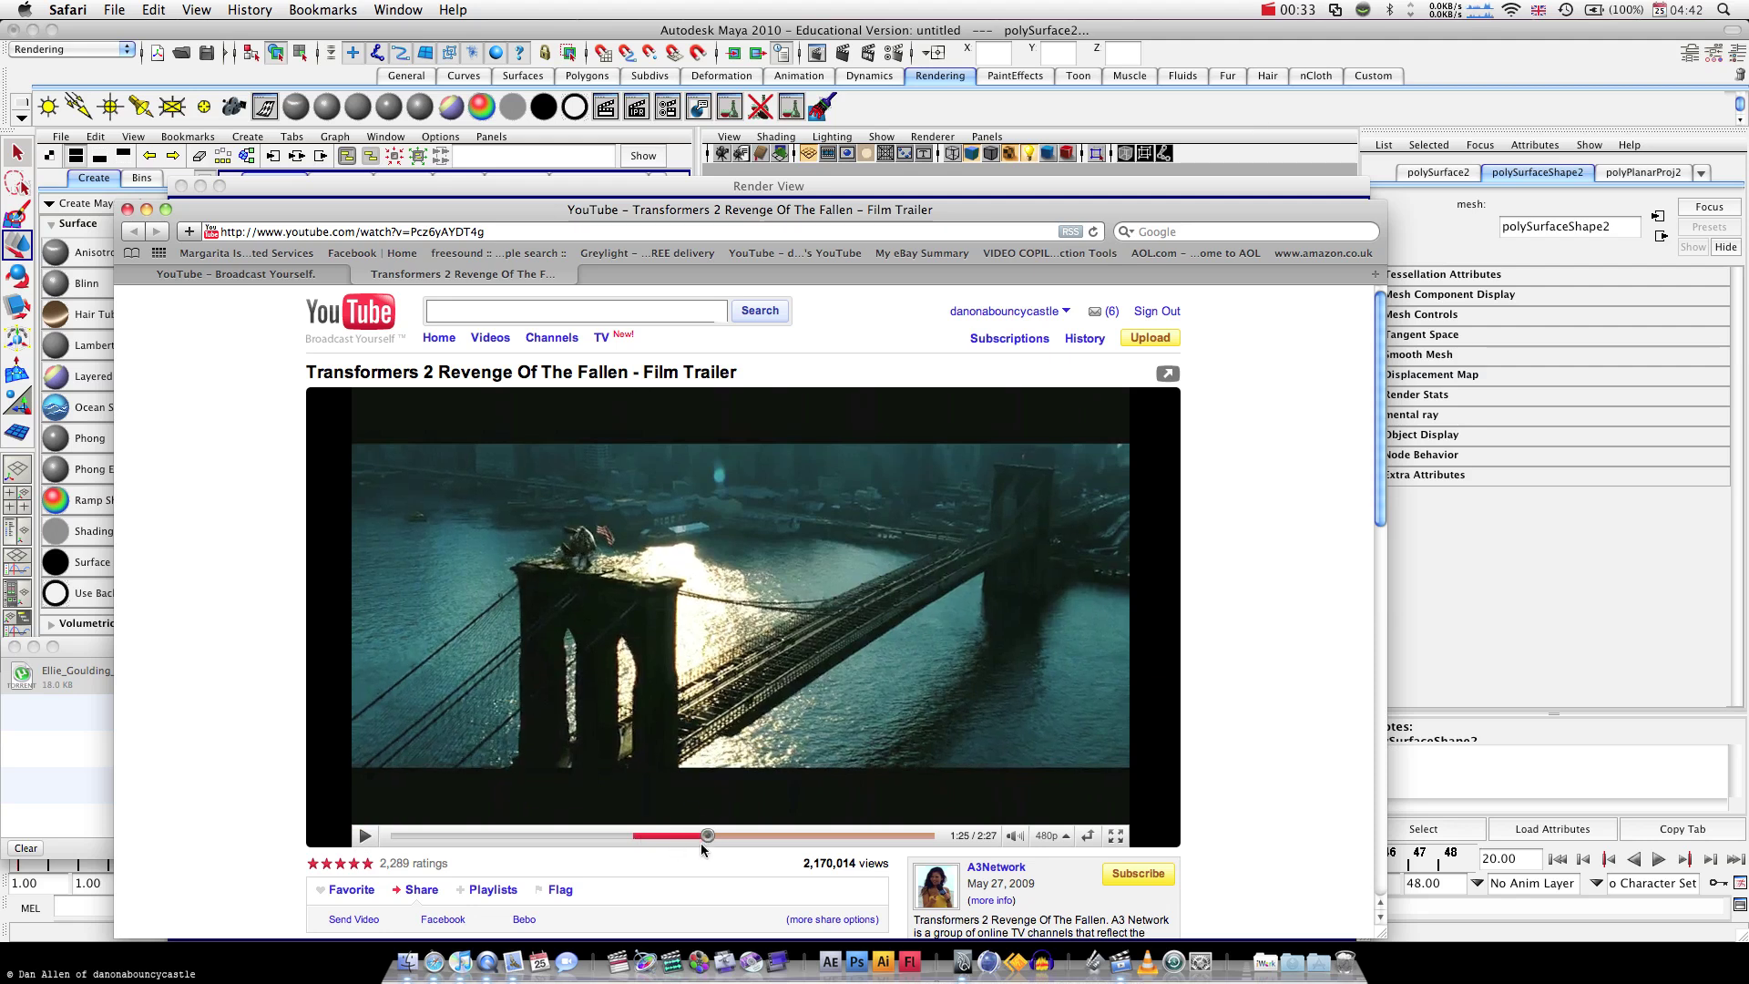
pyautogui.click(691, 836)
pyautogui.click(364, 838)
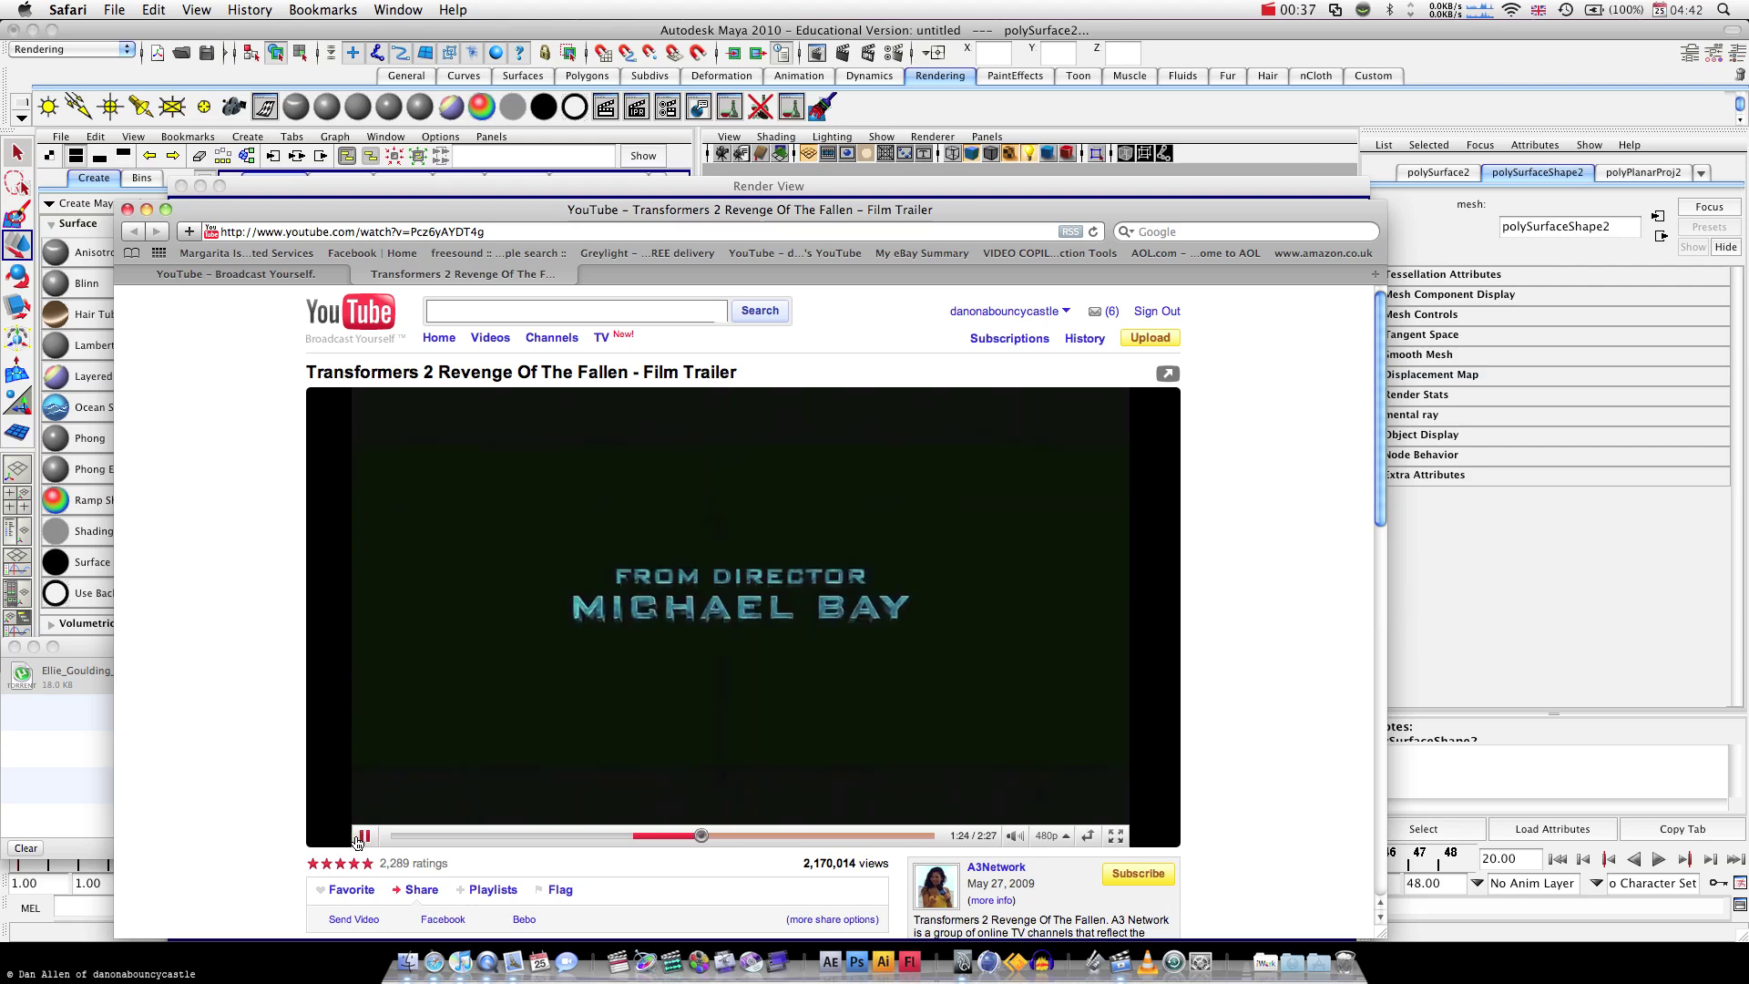
pyautogui.click(357, 842)
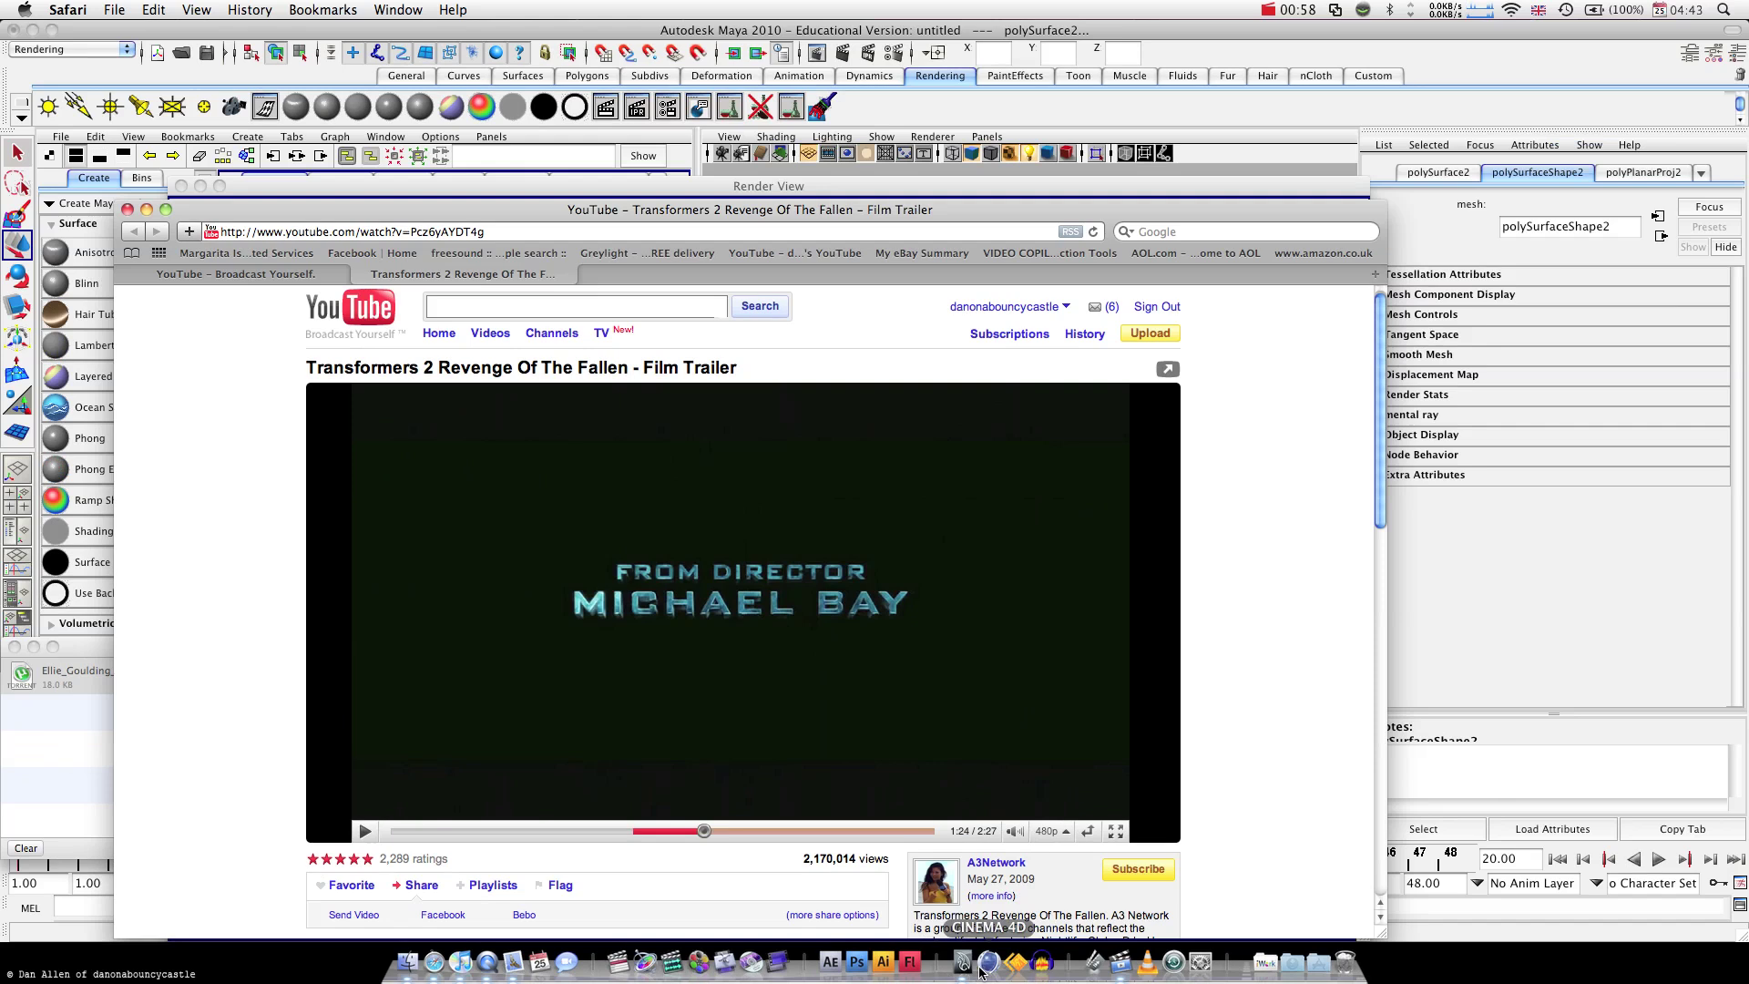
# Position Maya's Render View of the FROM DIRECTOR render beside the paused trailer's title card
pyautogui.click(967, 971)
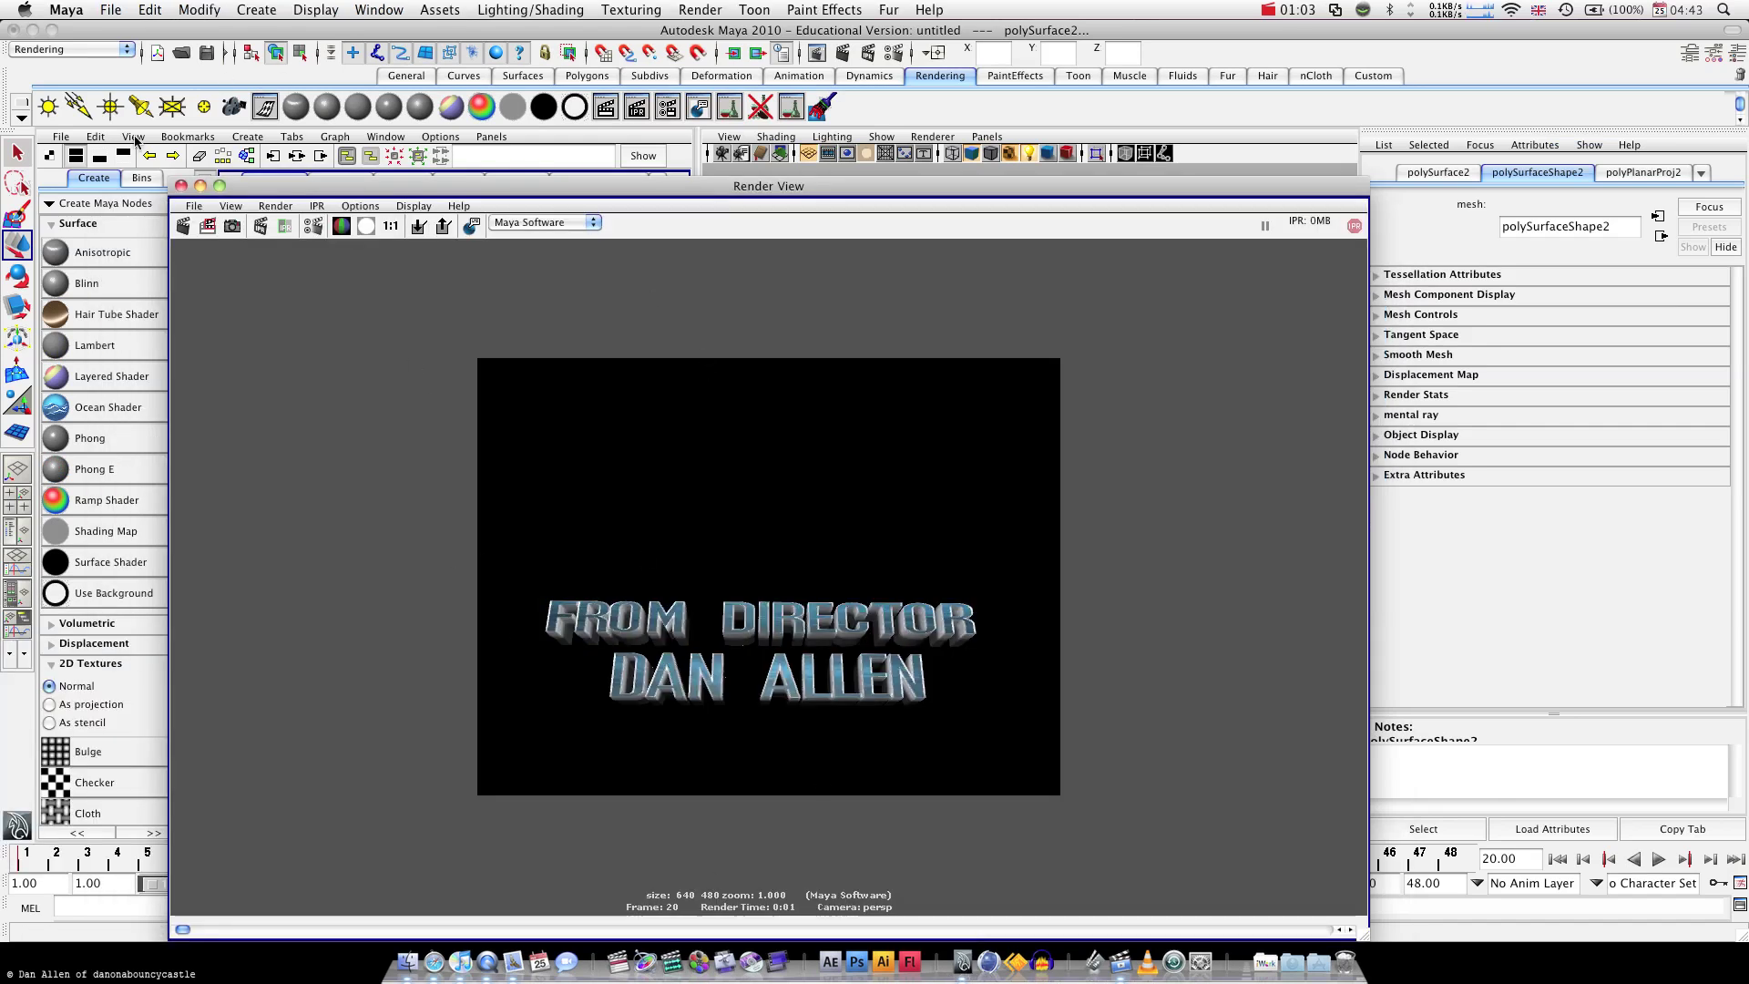
pyautogui.moveTo(262, 196); pyautogui.dragTo(764, 124)
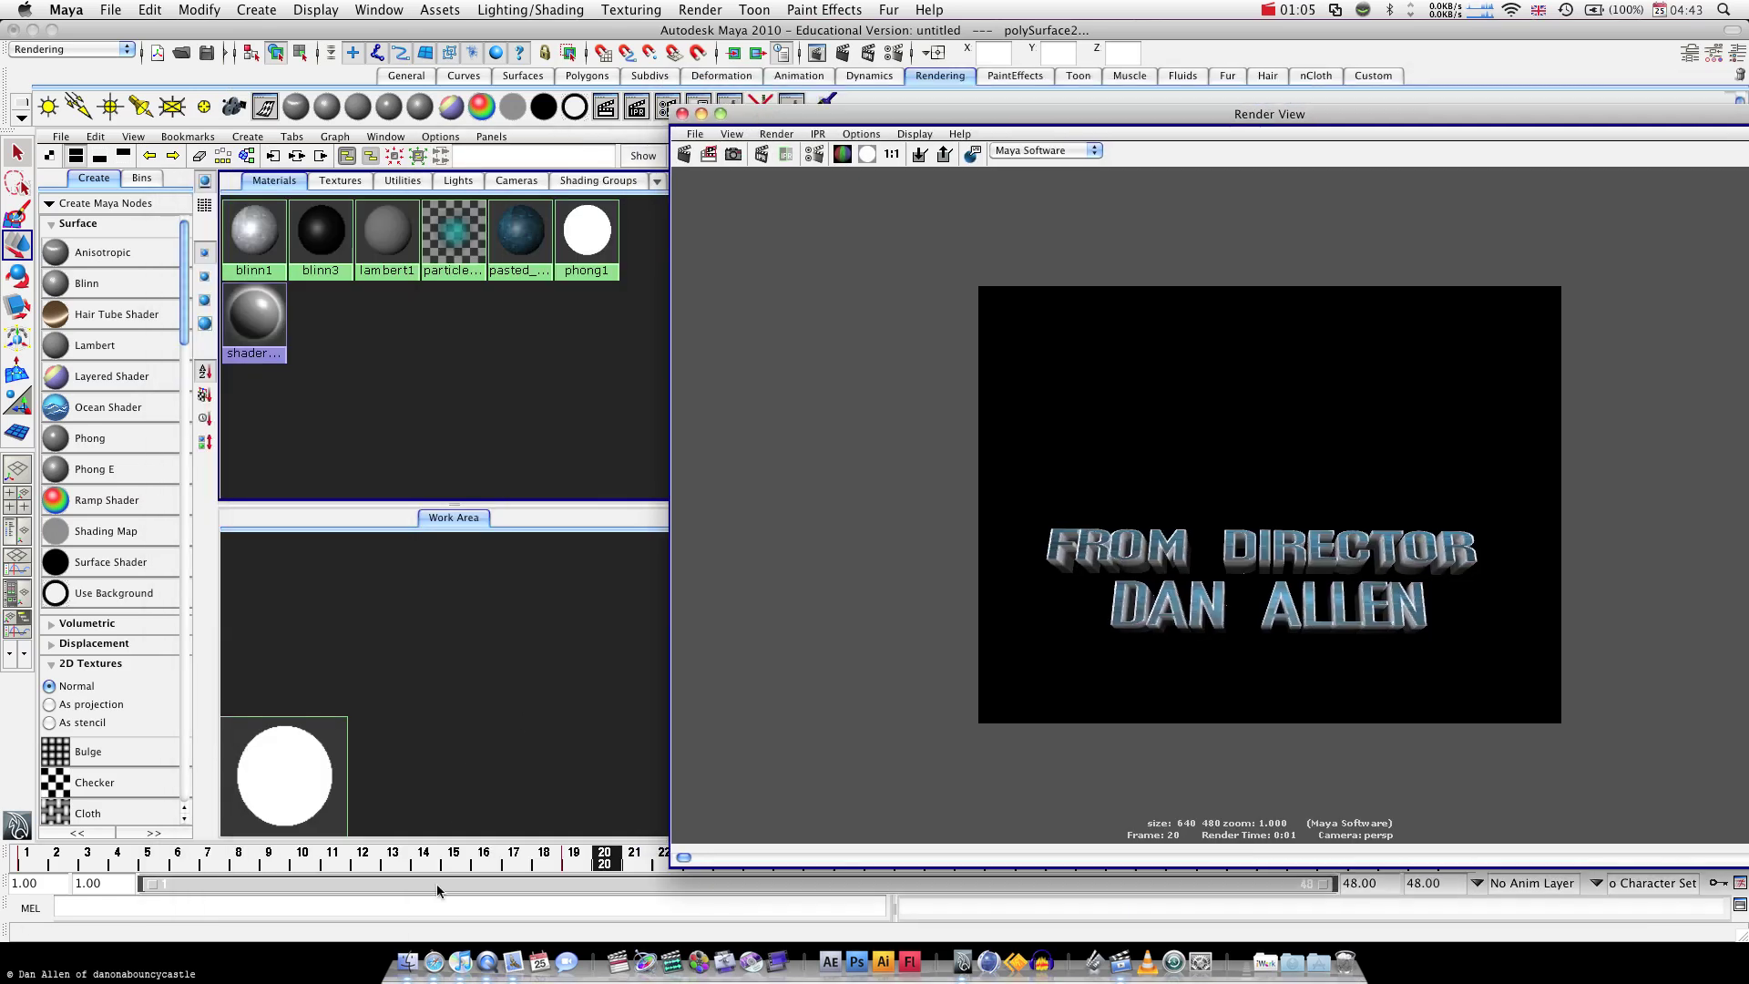
pyautogui.click(434, 963)
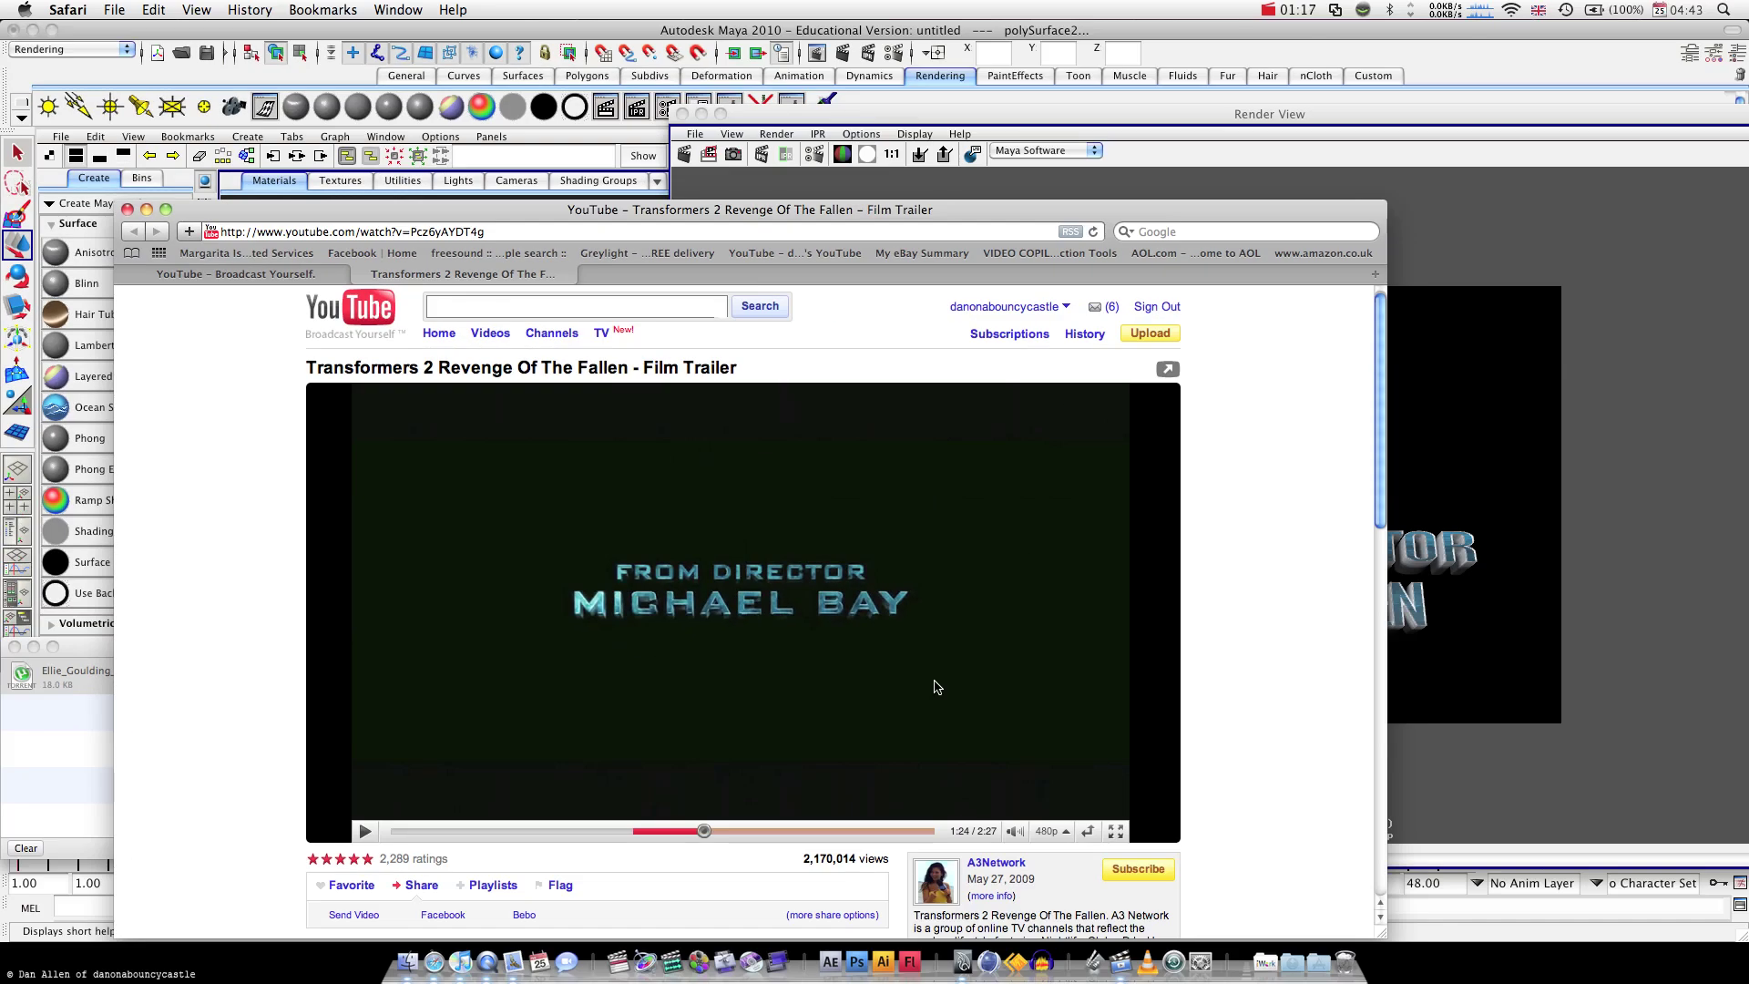
pyautogui.click(1585, 578)
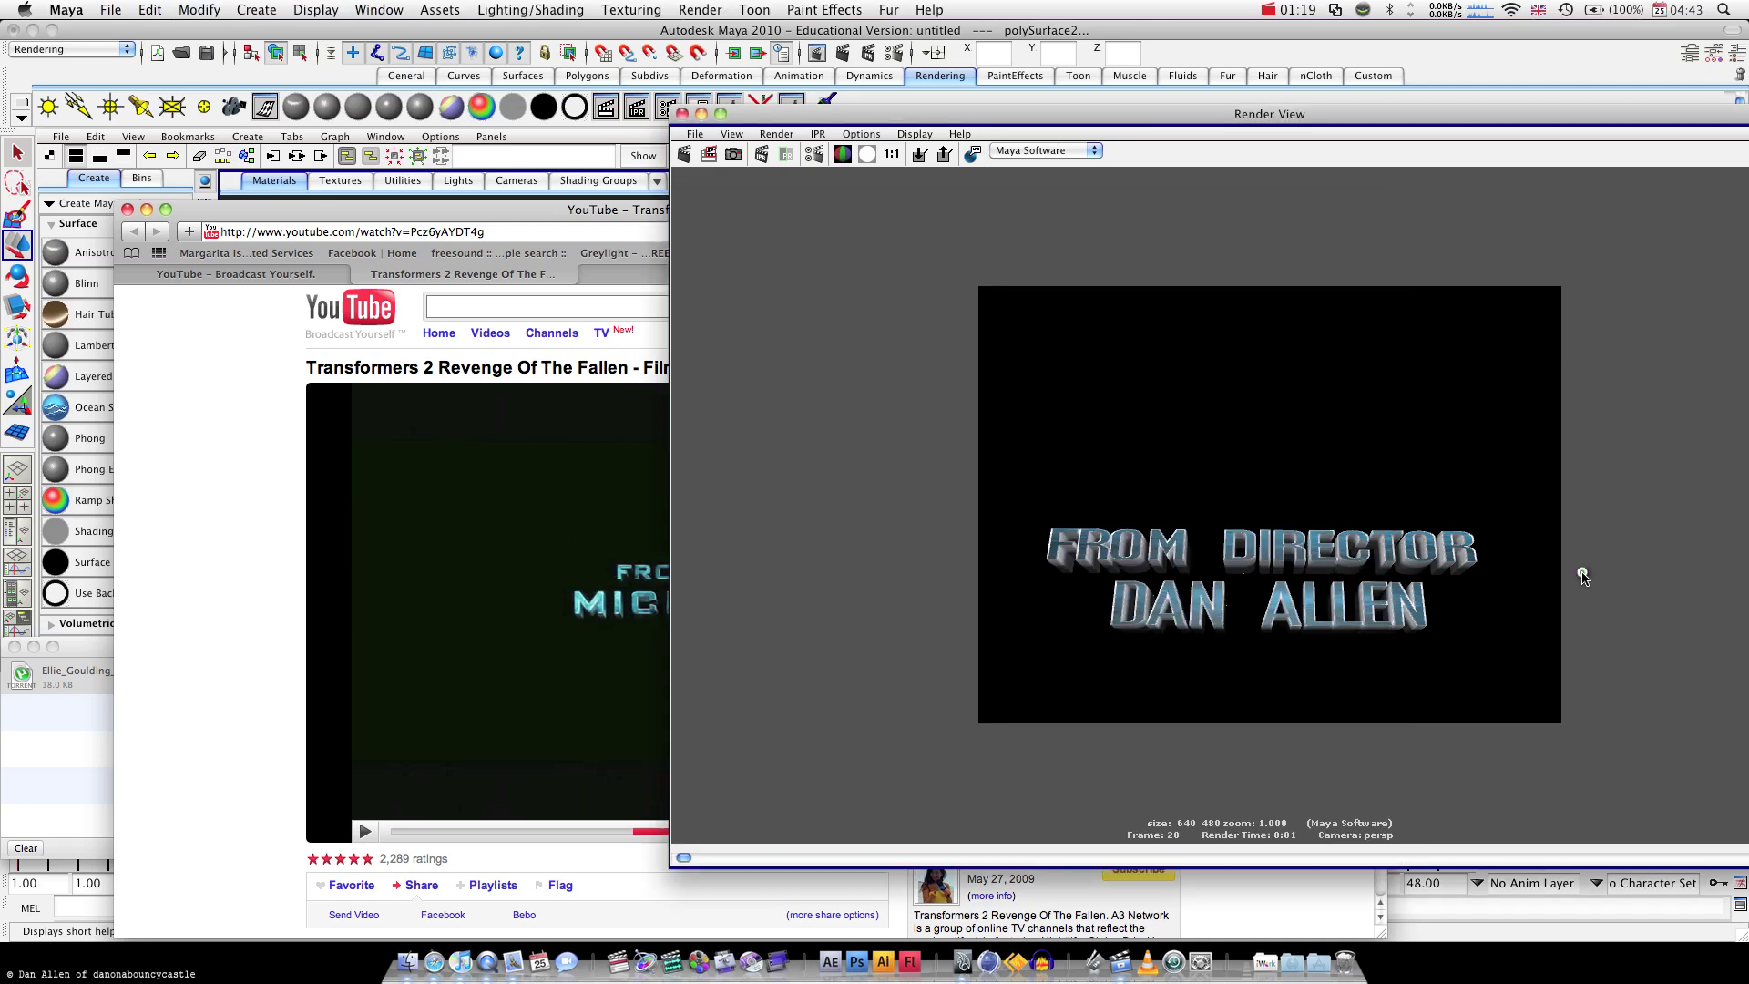
pyautogui.click(242, 559)
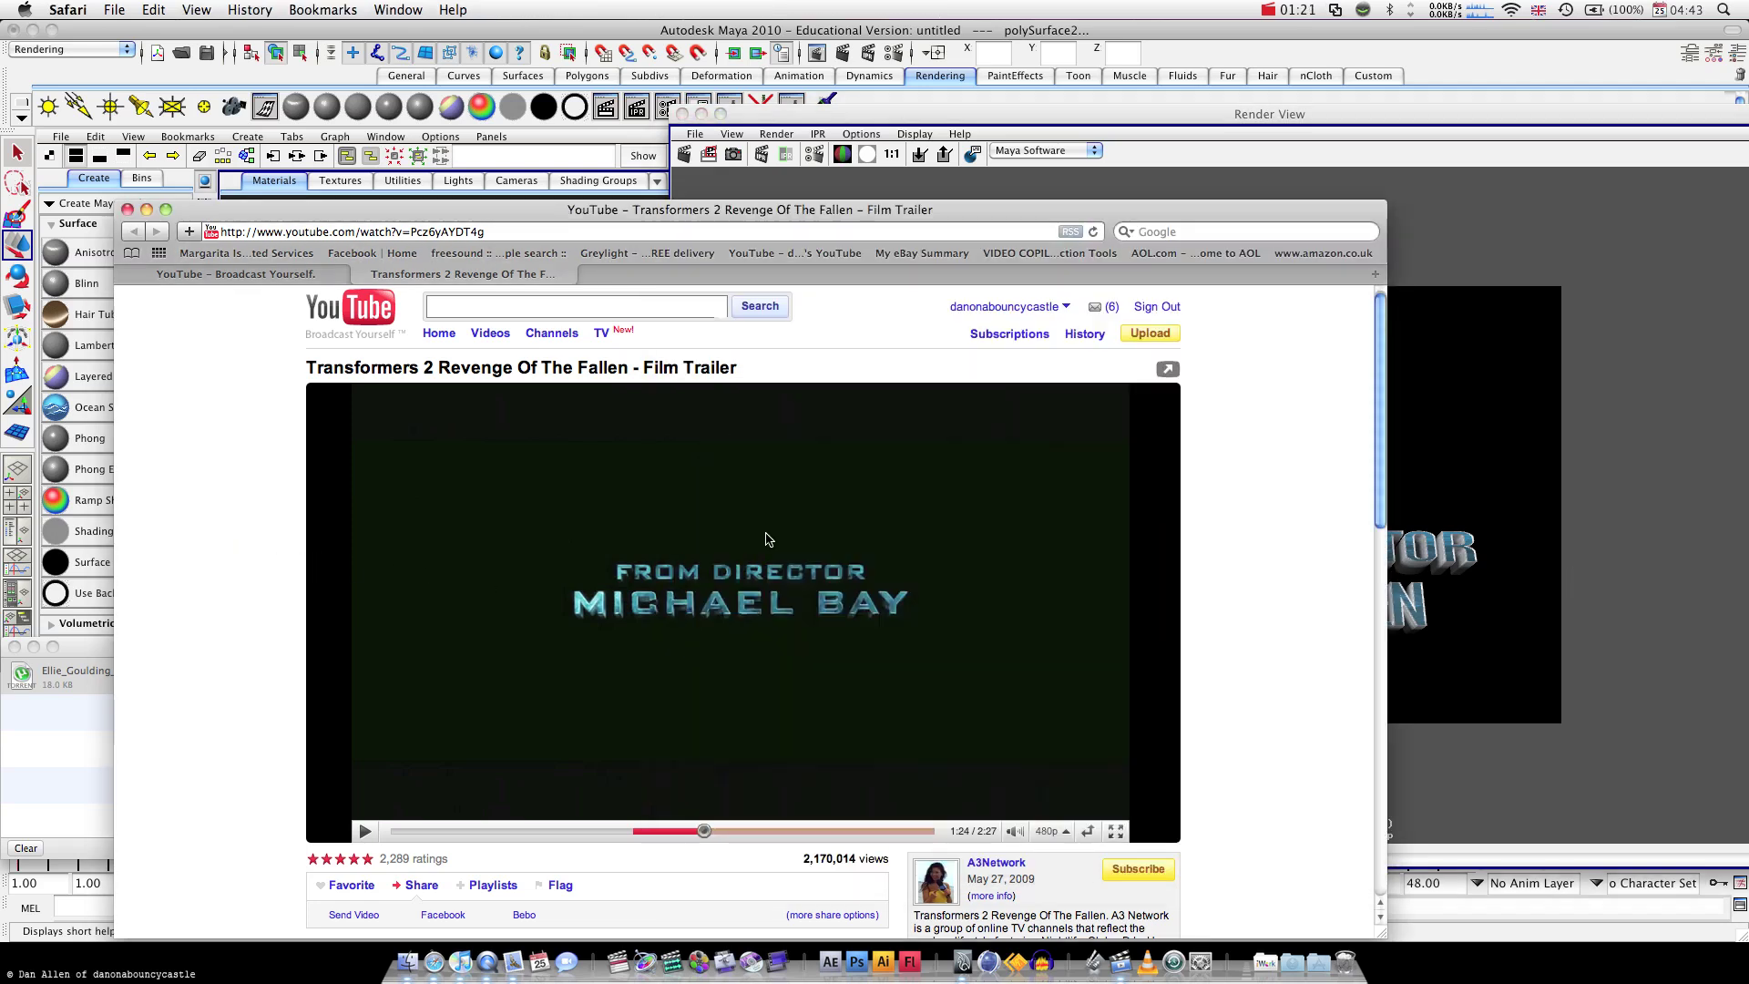
pyautogui.click(1604, 503)
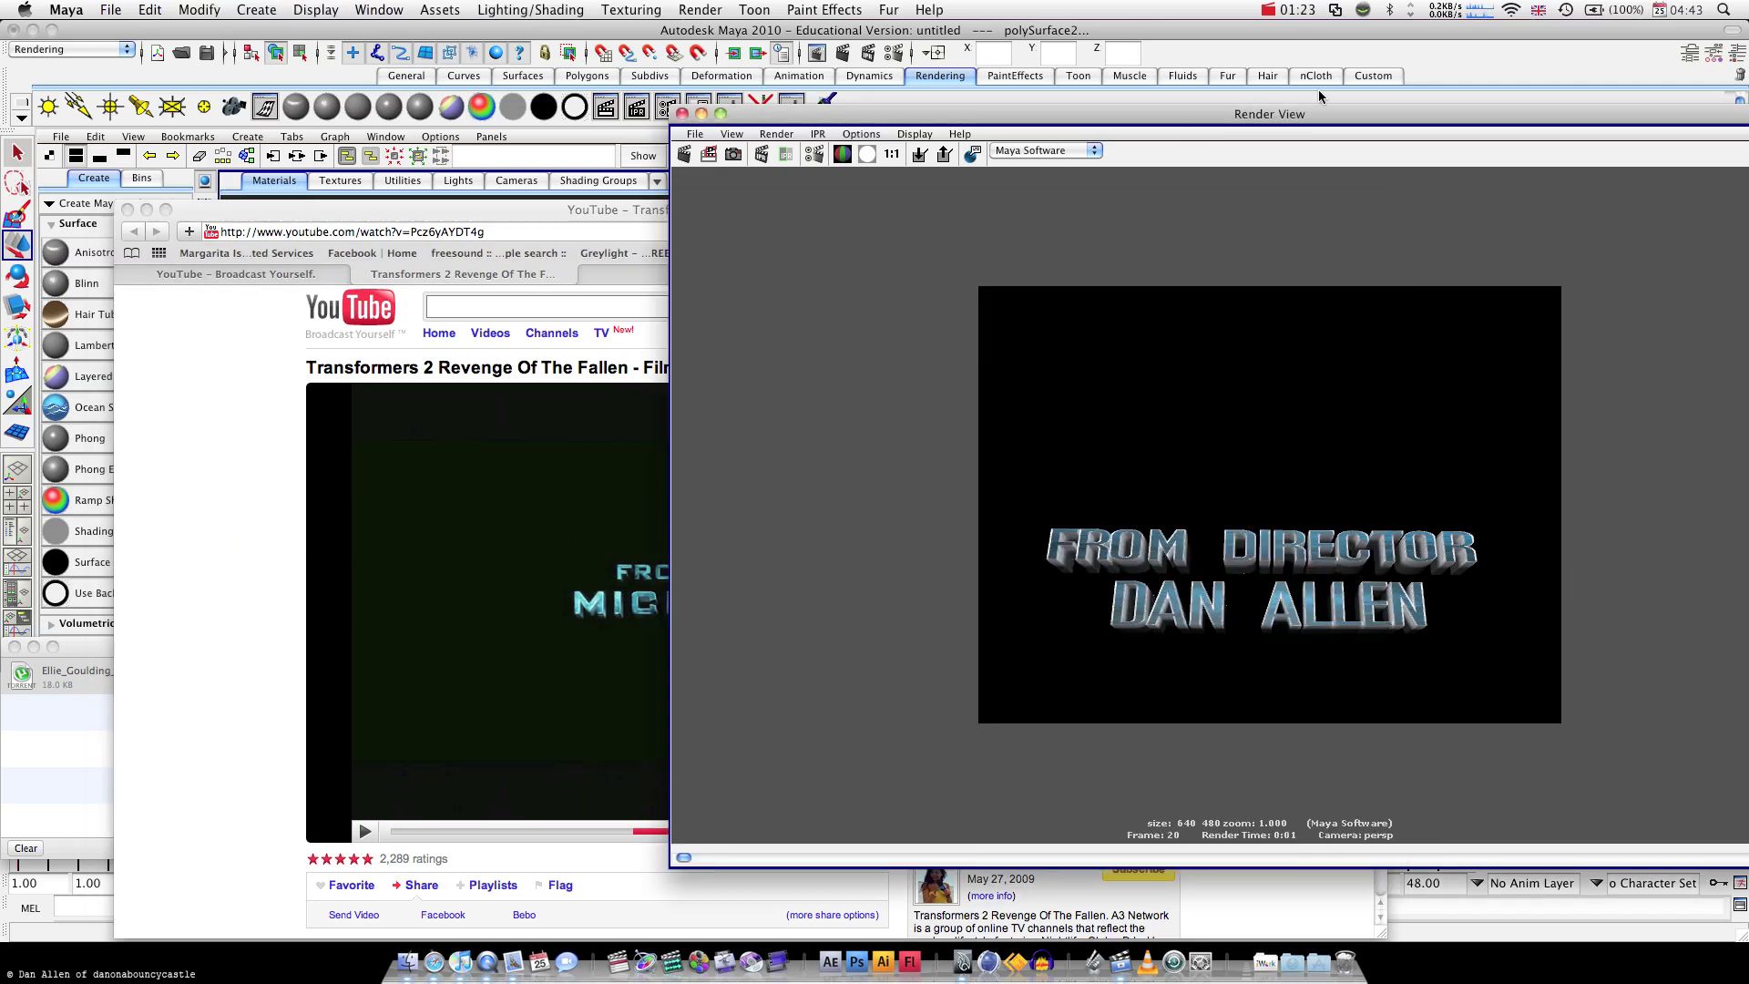
pyautogui.moveTo(1345, 124); pyautogui.dragTo(1134, 282)
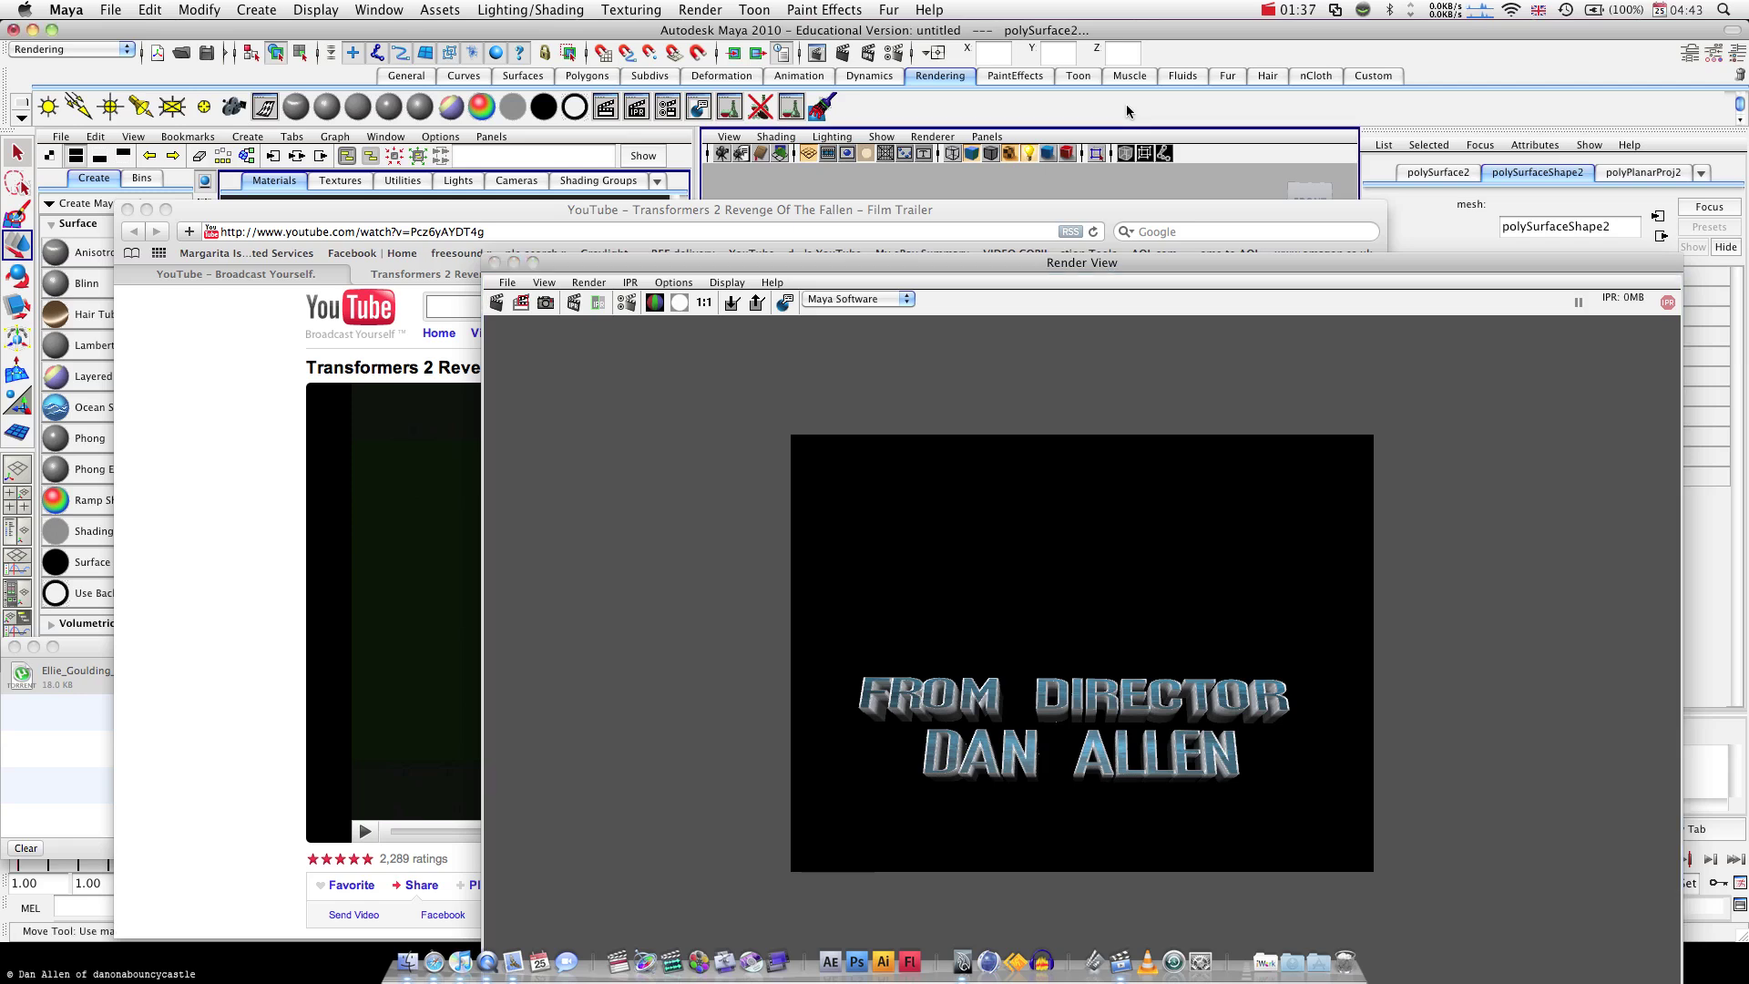
# Close the Render View and play the title animation with Alt+V twice, orbiting around the text between plays
pyautogui.click(495, 263)
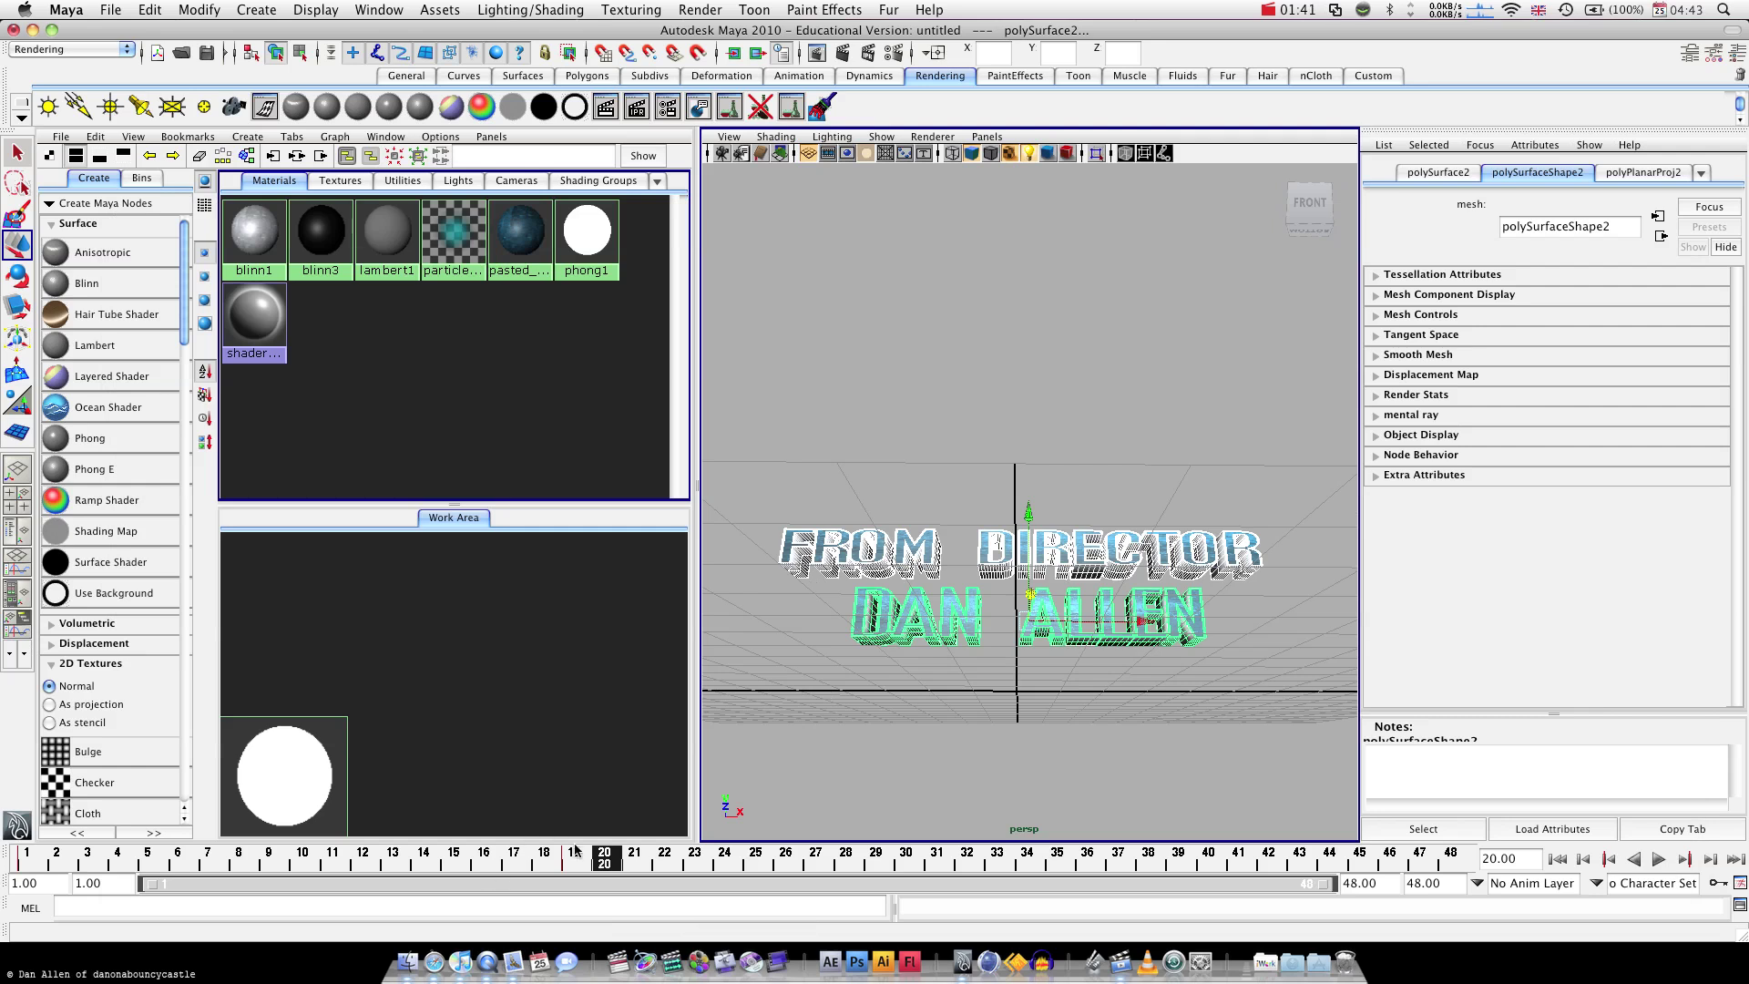
pyautogui.hotkey('alt', 'v')
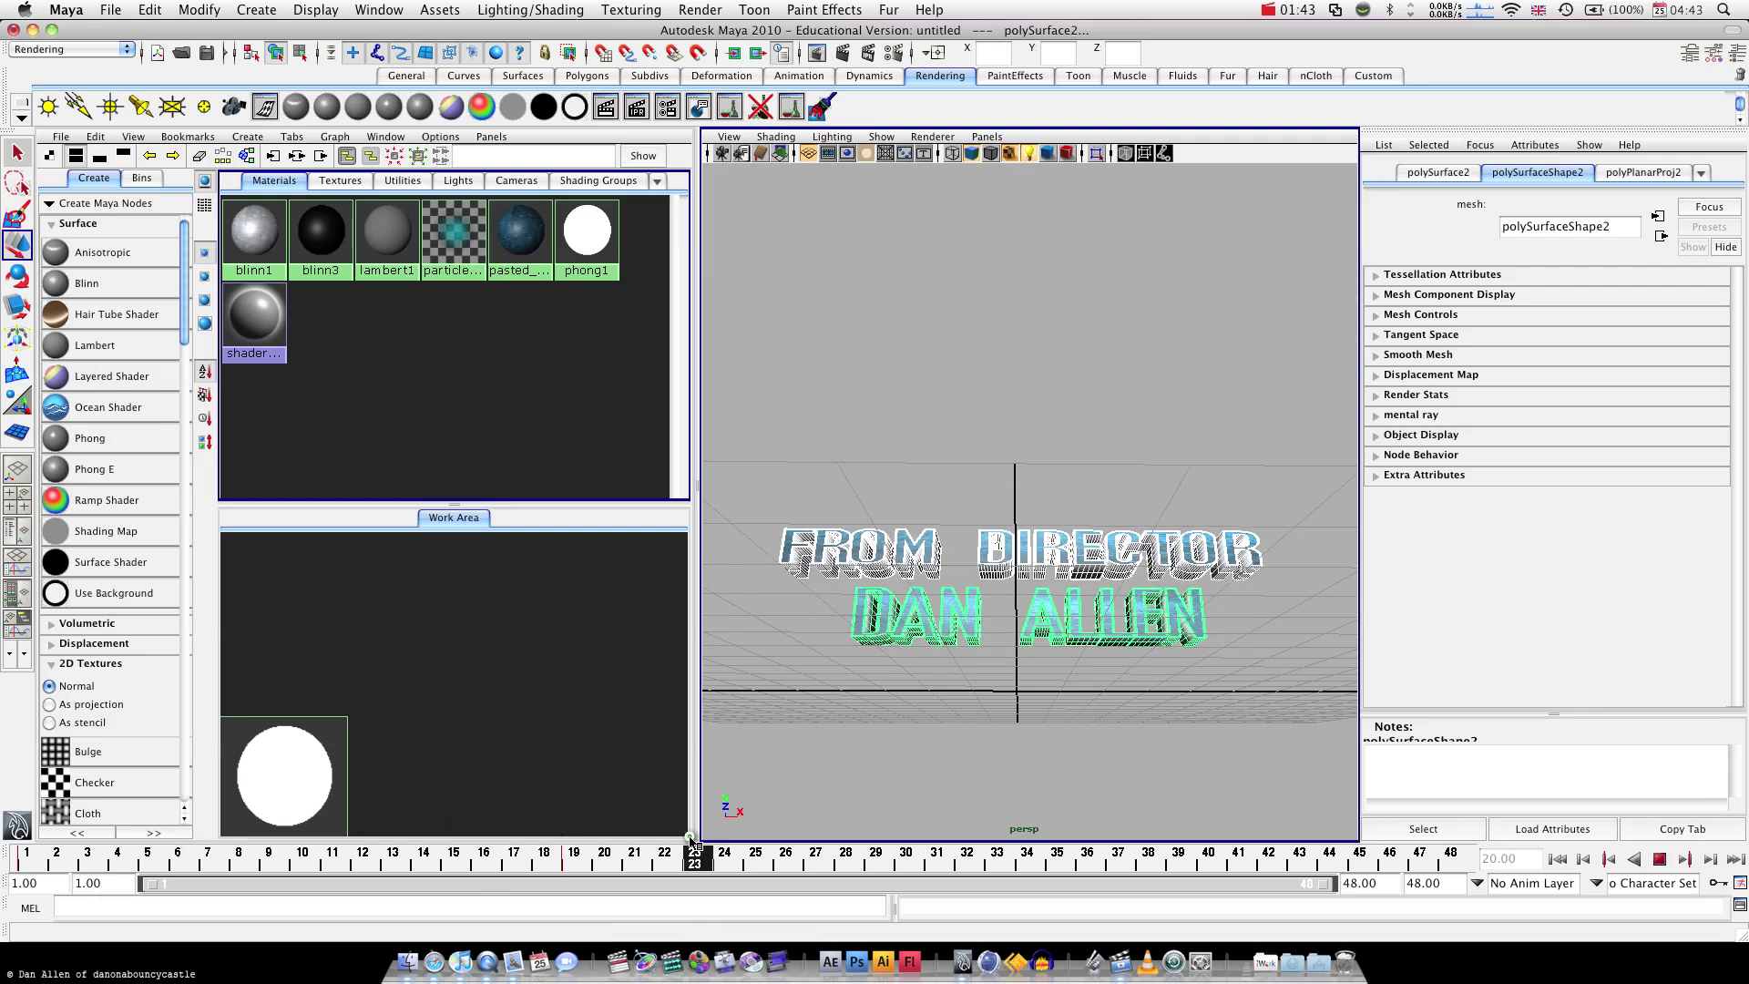
pyautogui.hotkey('alt', 'v')
pyautogui.click(922, 521)
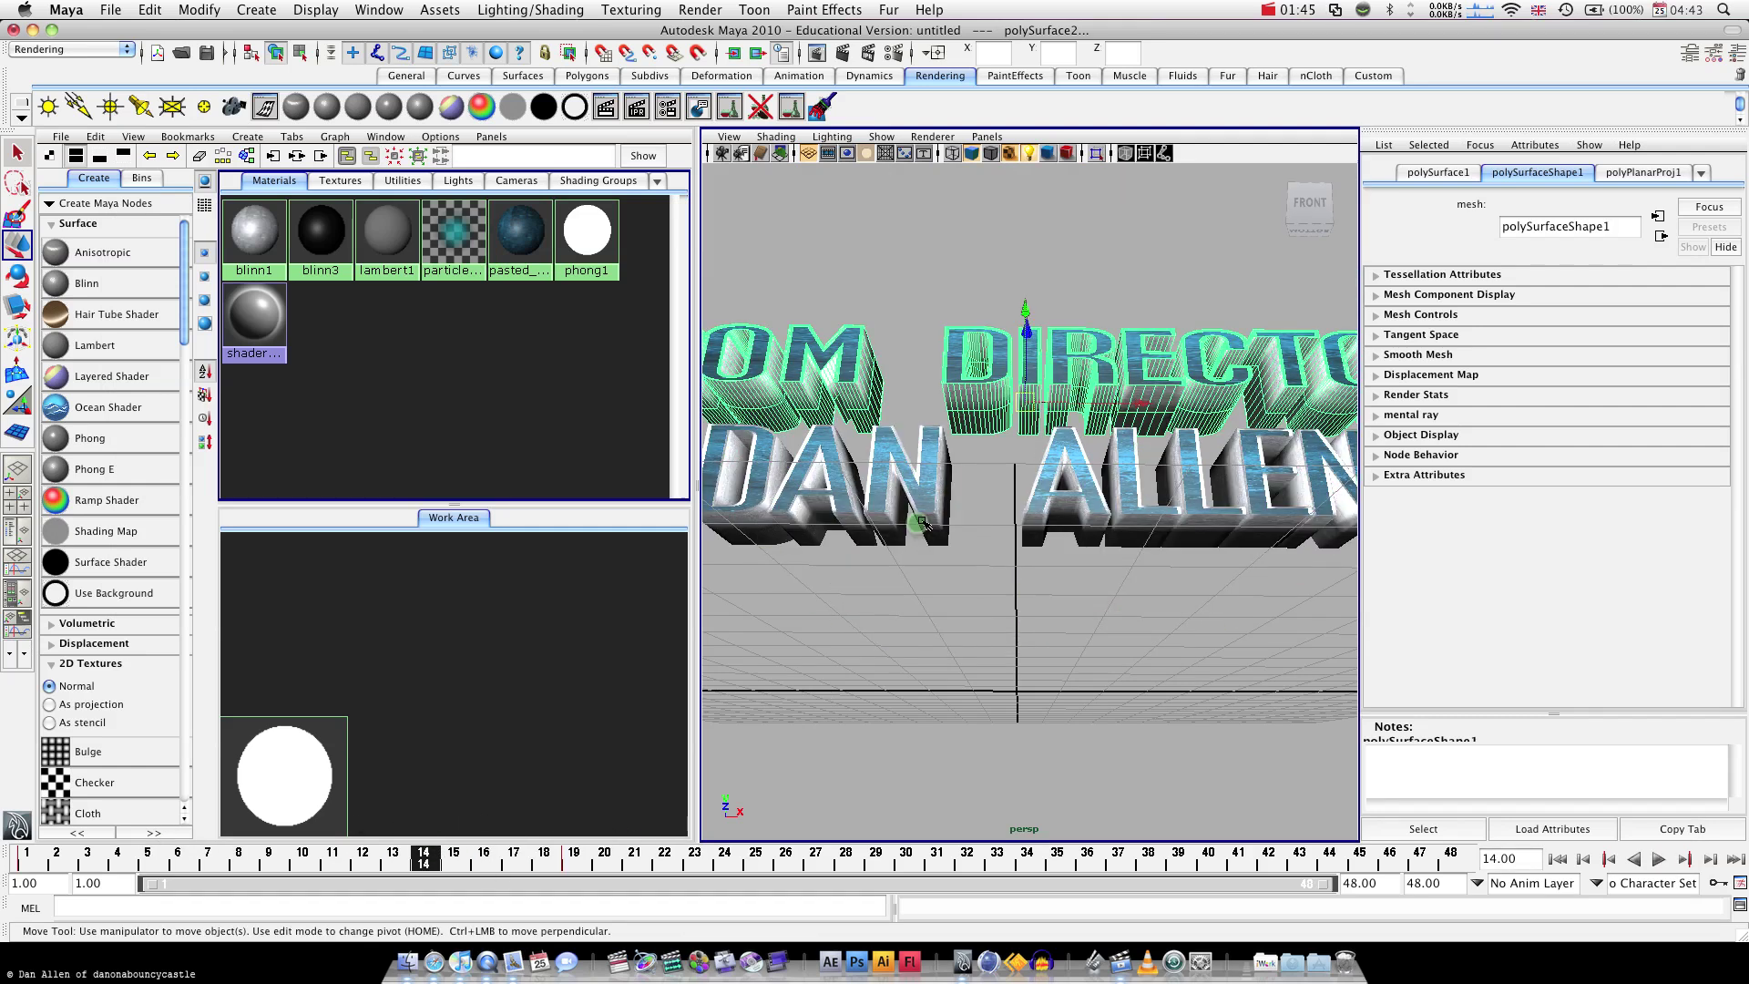
pyautogui.moveTo(998, 504)
pyautogui.keyDown('alt'); pyautogui.mouseDown()
pyautogui.moveTo(999, 558)
pyautogui.moveTo(995, 526)
pyautogui.mouseUp(); pyautogui.keyUp('alt')
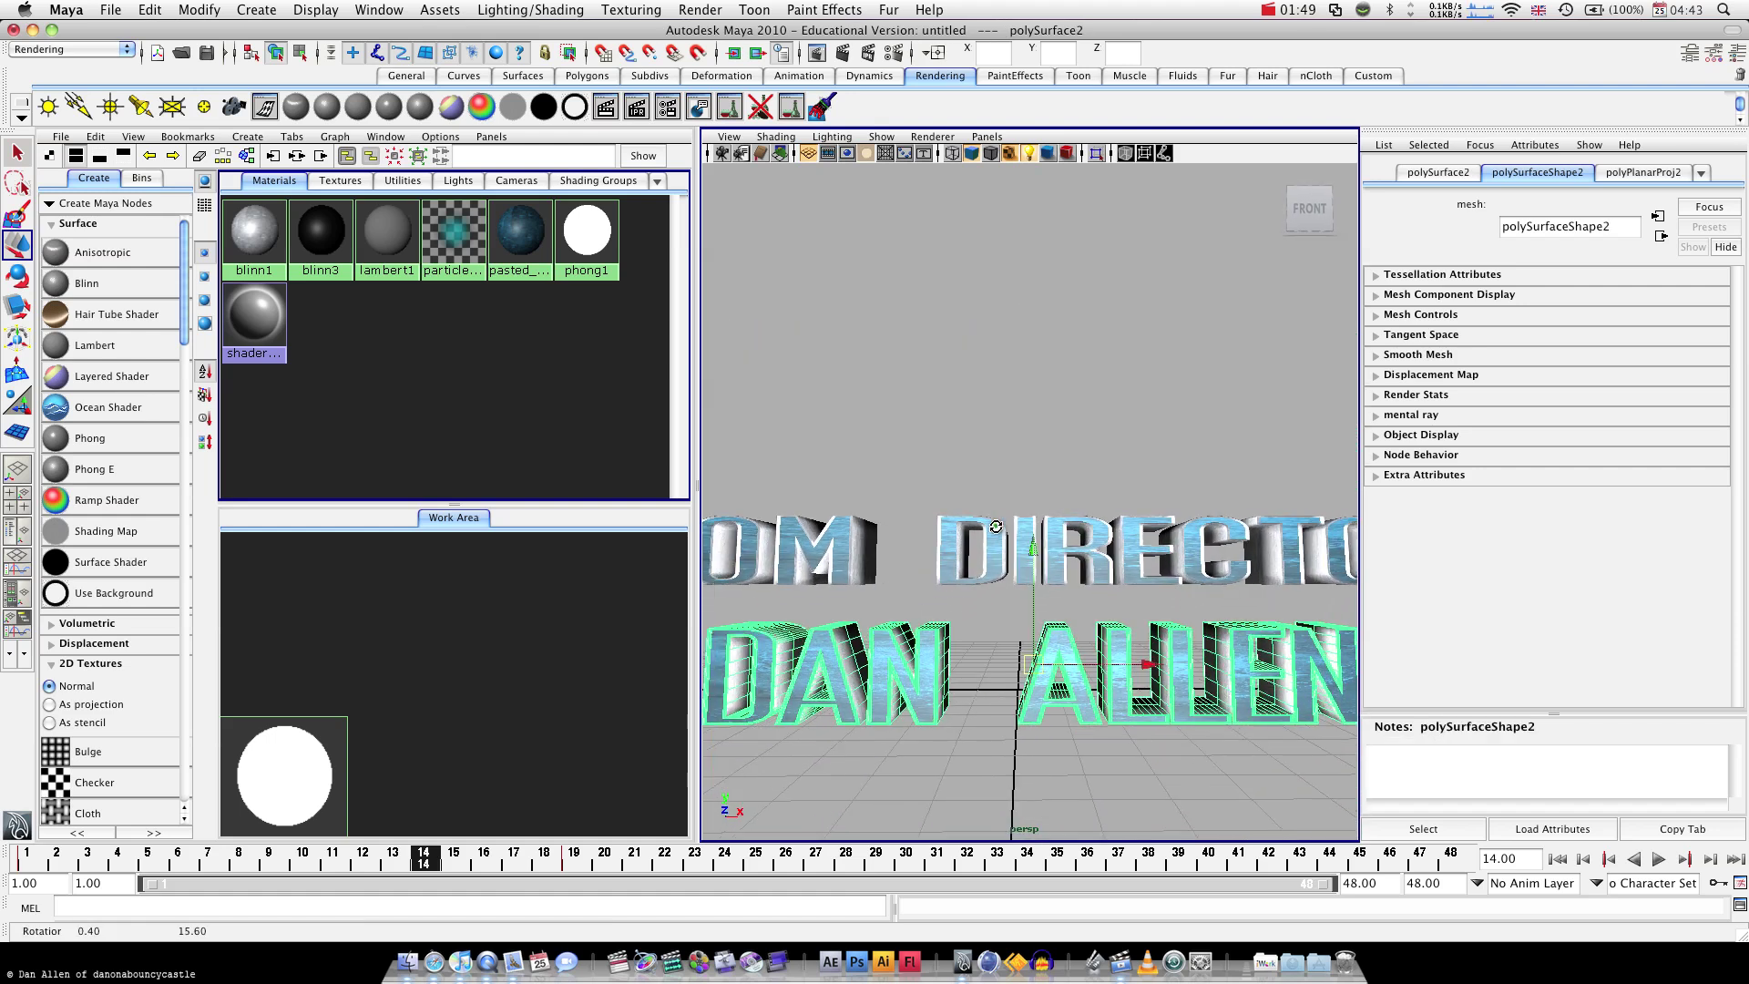
pyautogui.hotkey('alt', 'v')
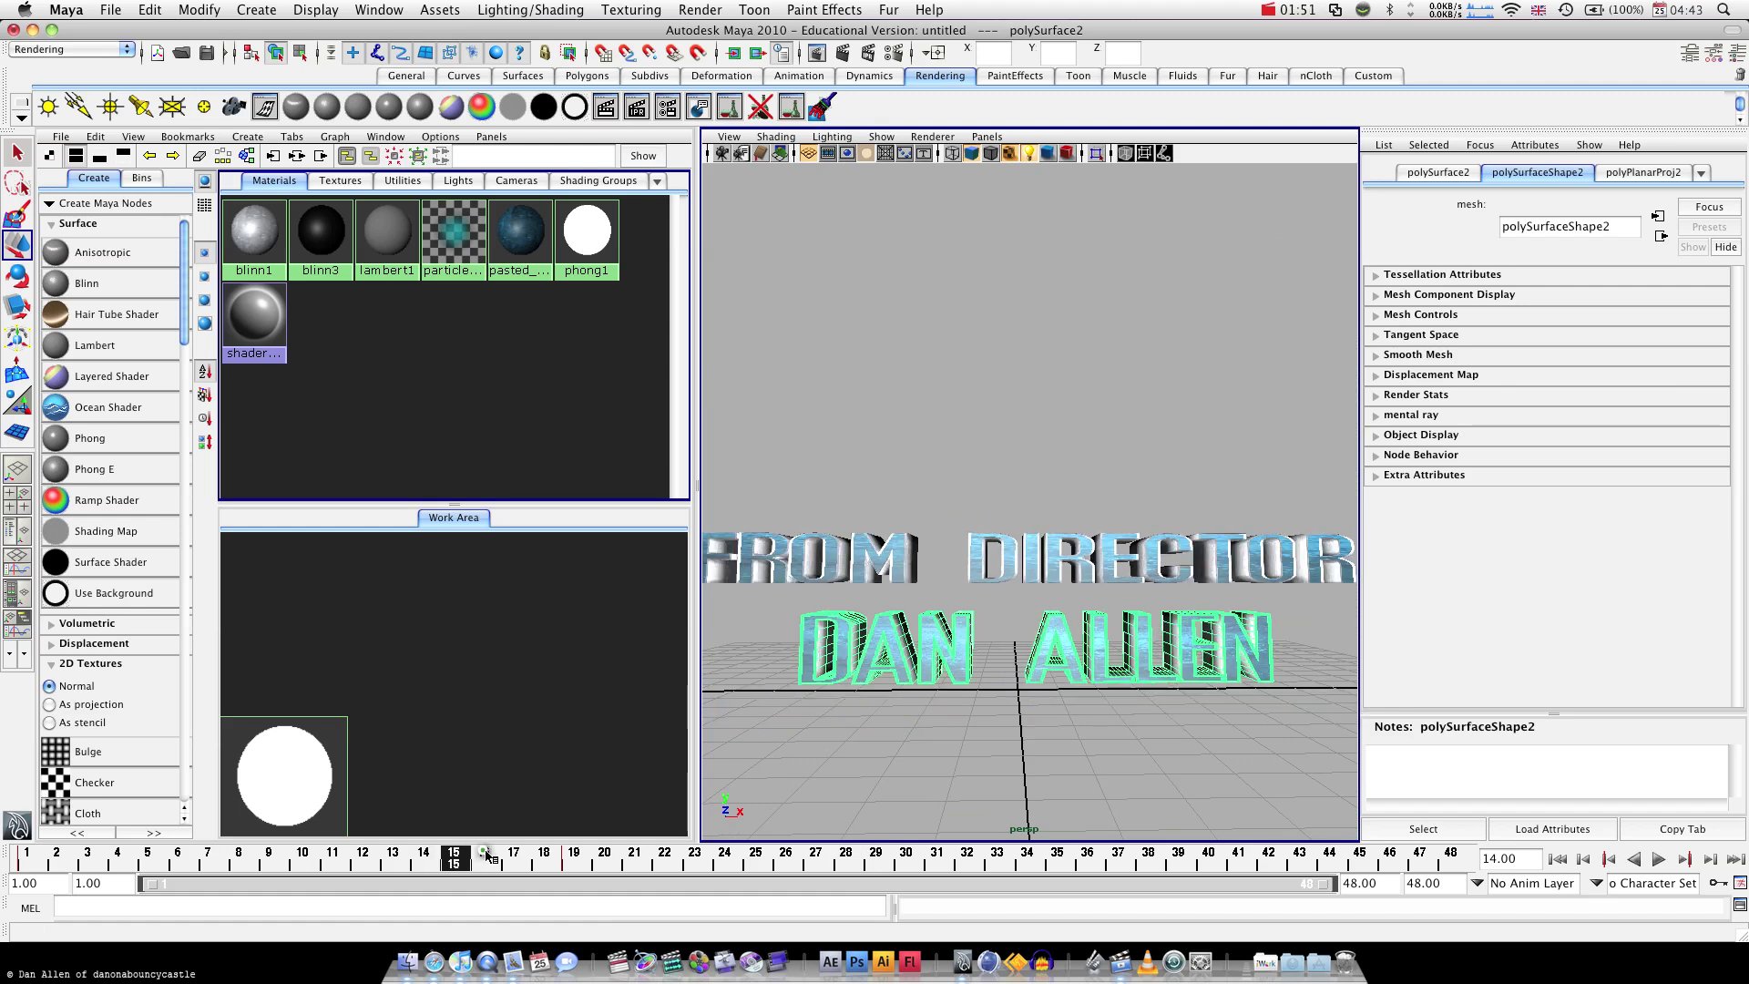
pyautogui.hotkey('alt', 'v')
pyautogui.click(929, 558)
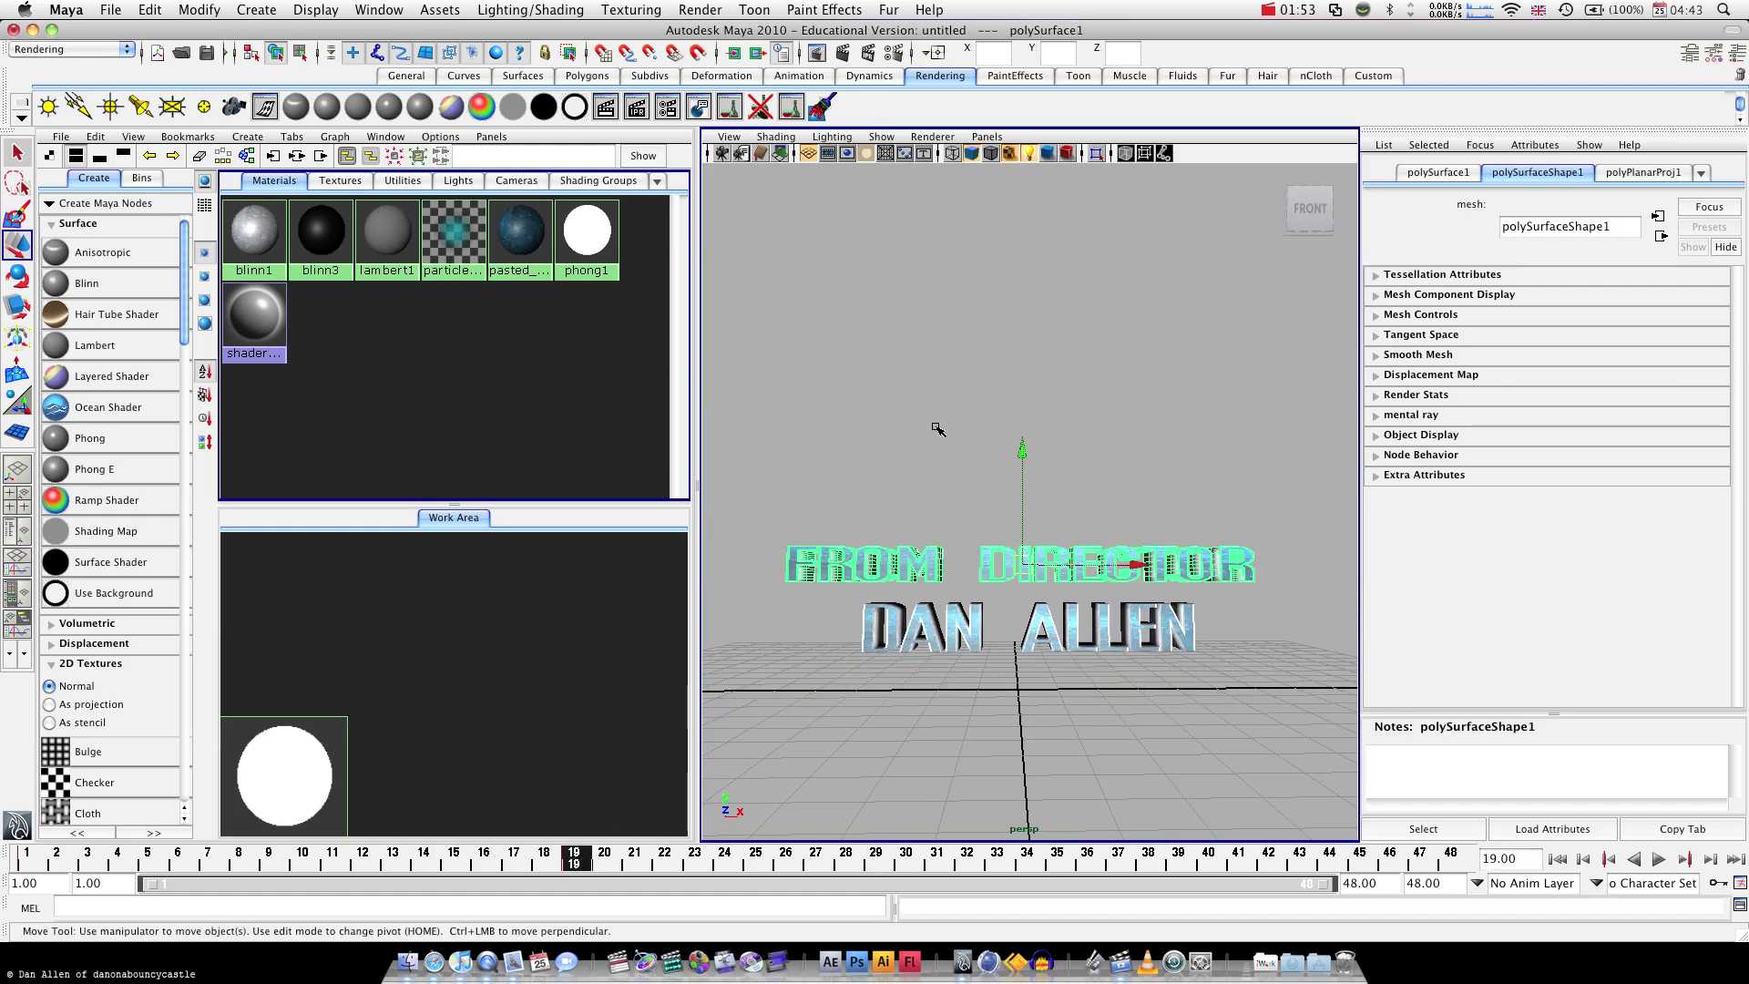
pyautogui.click(965, 381)
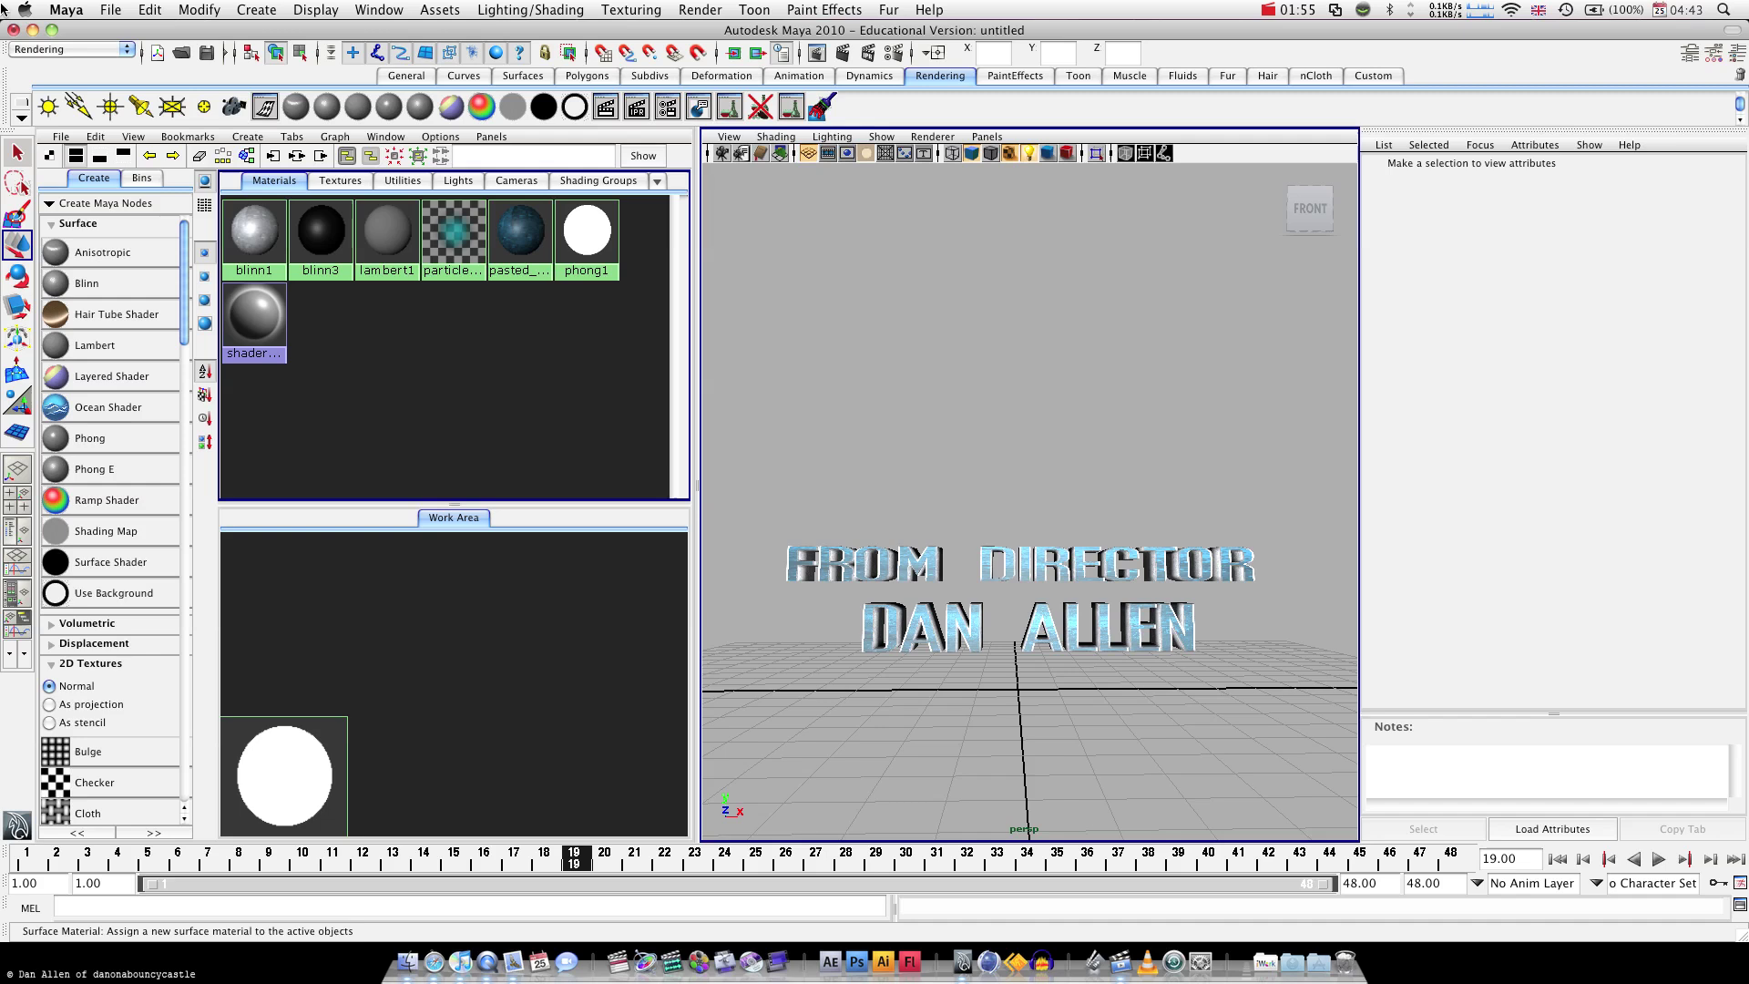
# Save the current title scene as 'from director' when starting a new scene
pyautogui.click(110, 11)
pyautogui.click(128, 27)
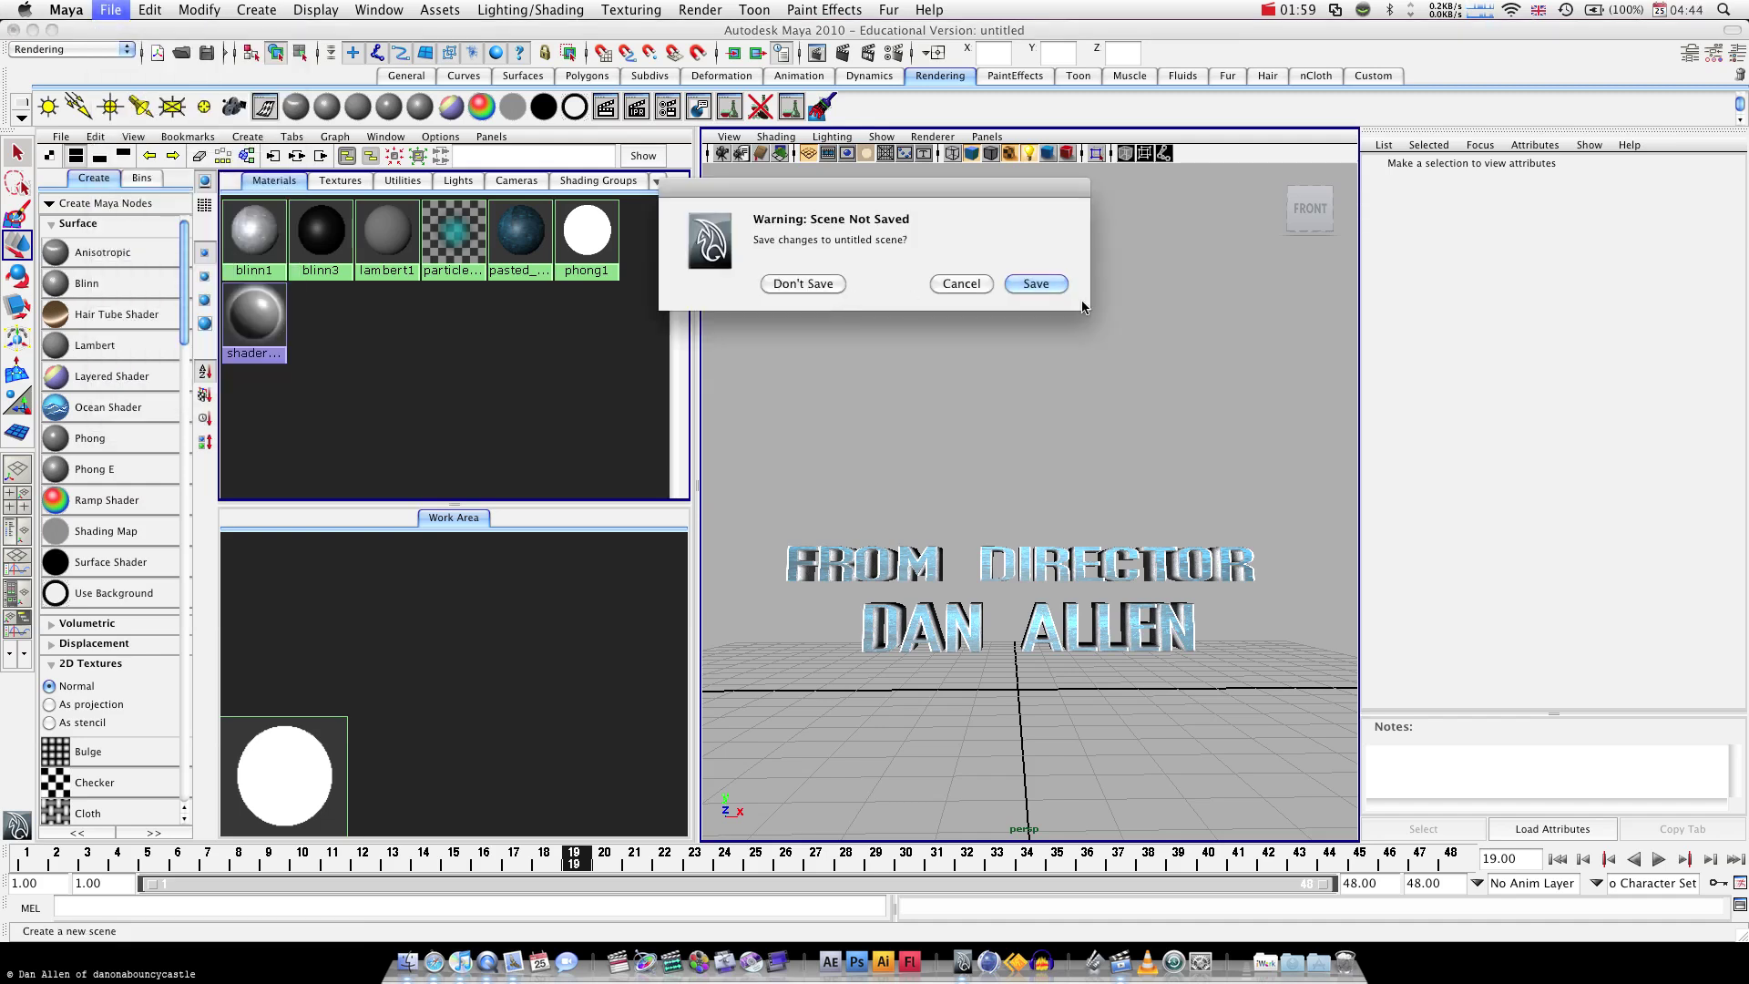
pyautogui.click(1046, 286)
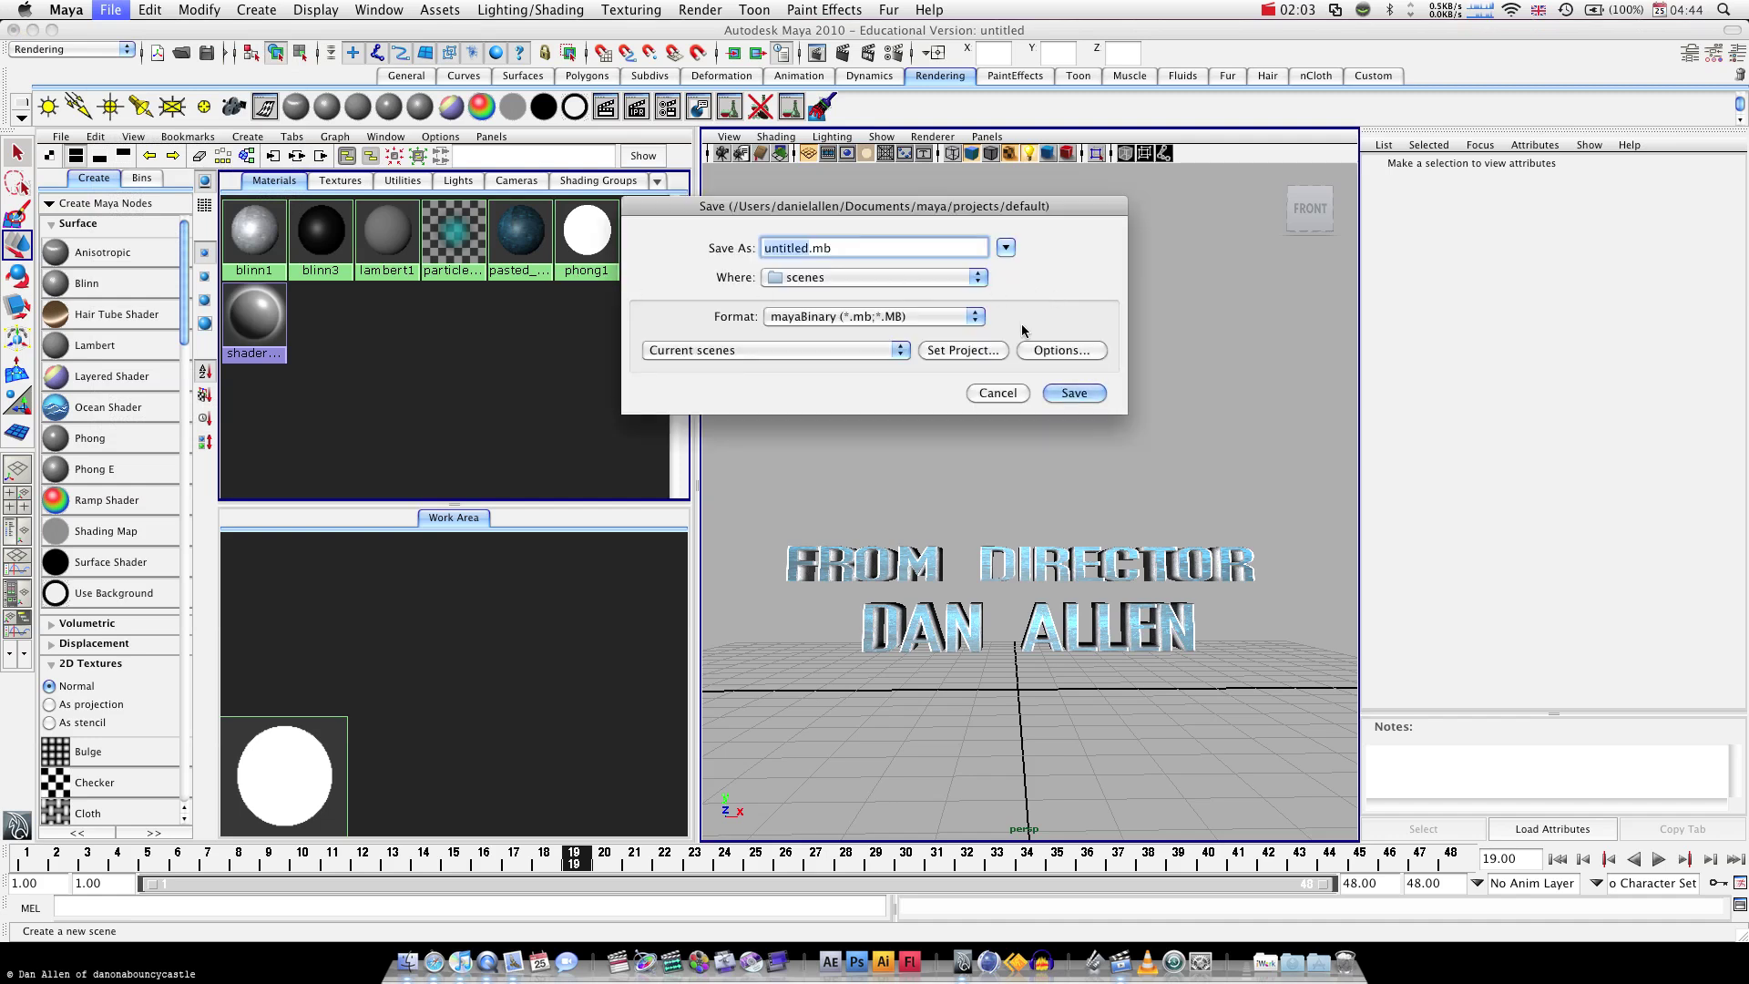
pyautogui.write('from director')
pyautogui.press('Return')
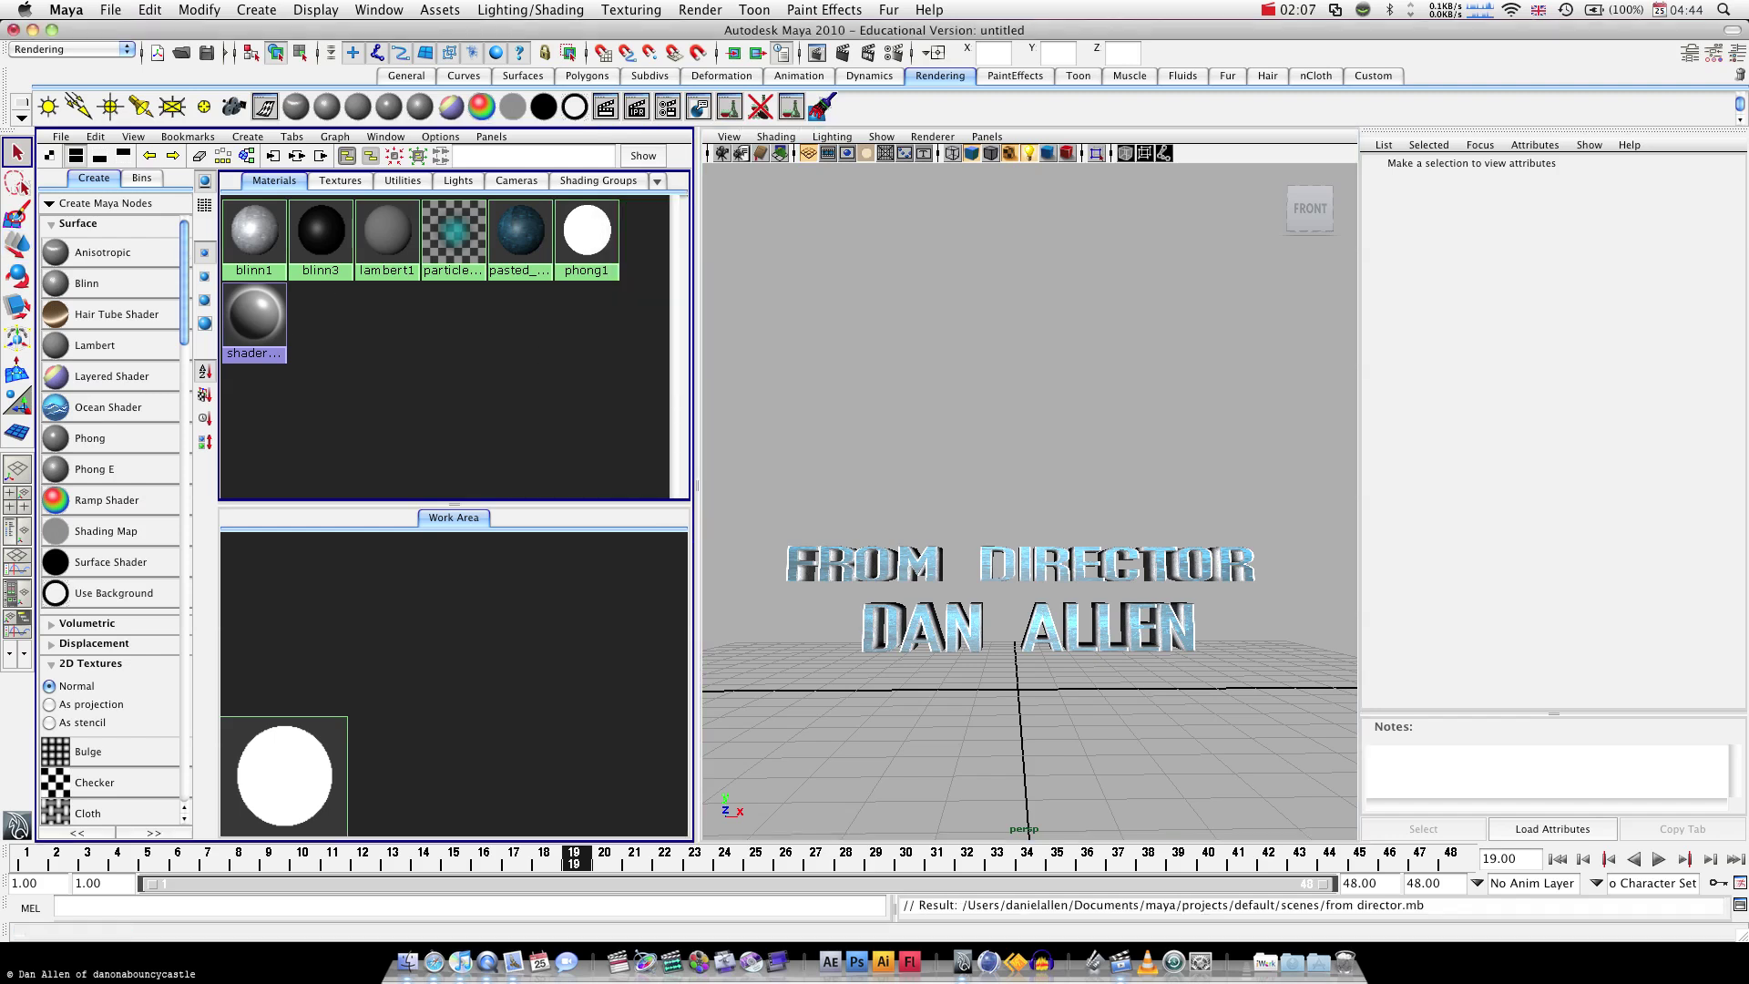
# Start another new empty scene, discarding the old one
pyautogui.click(110, 9)
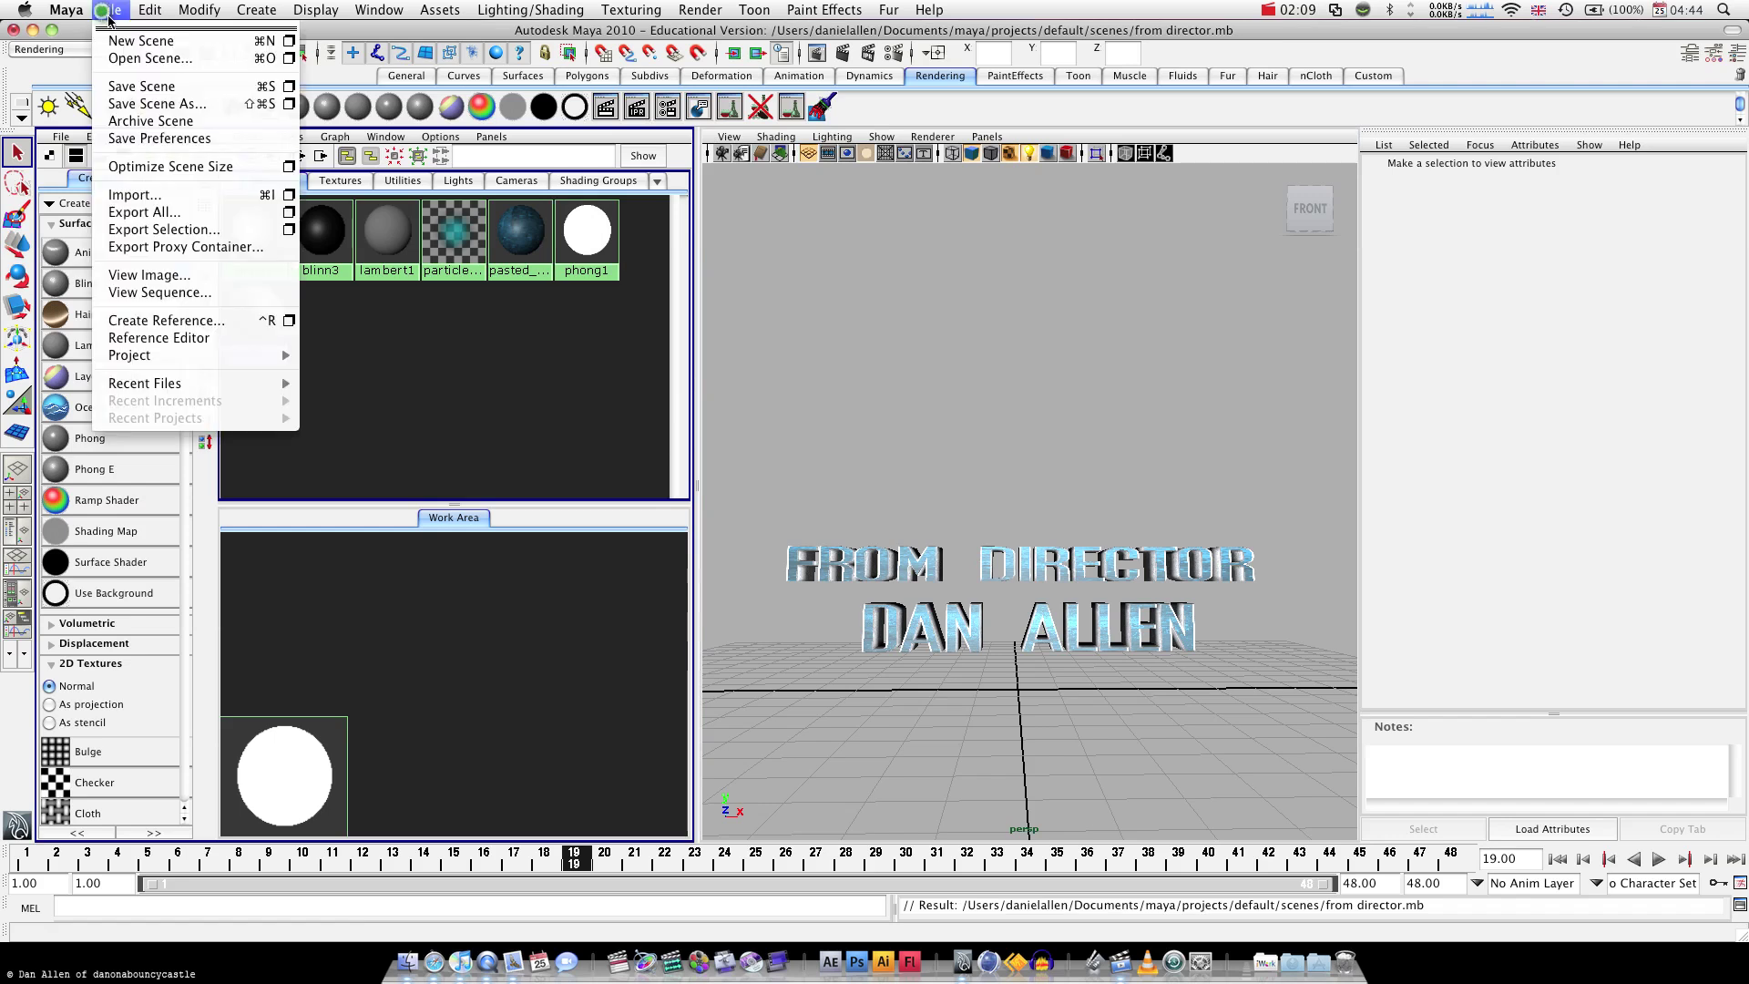
pyautogui.click(135, 42)
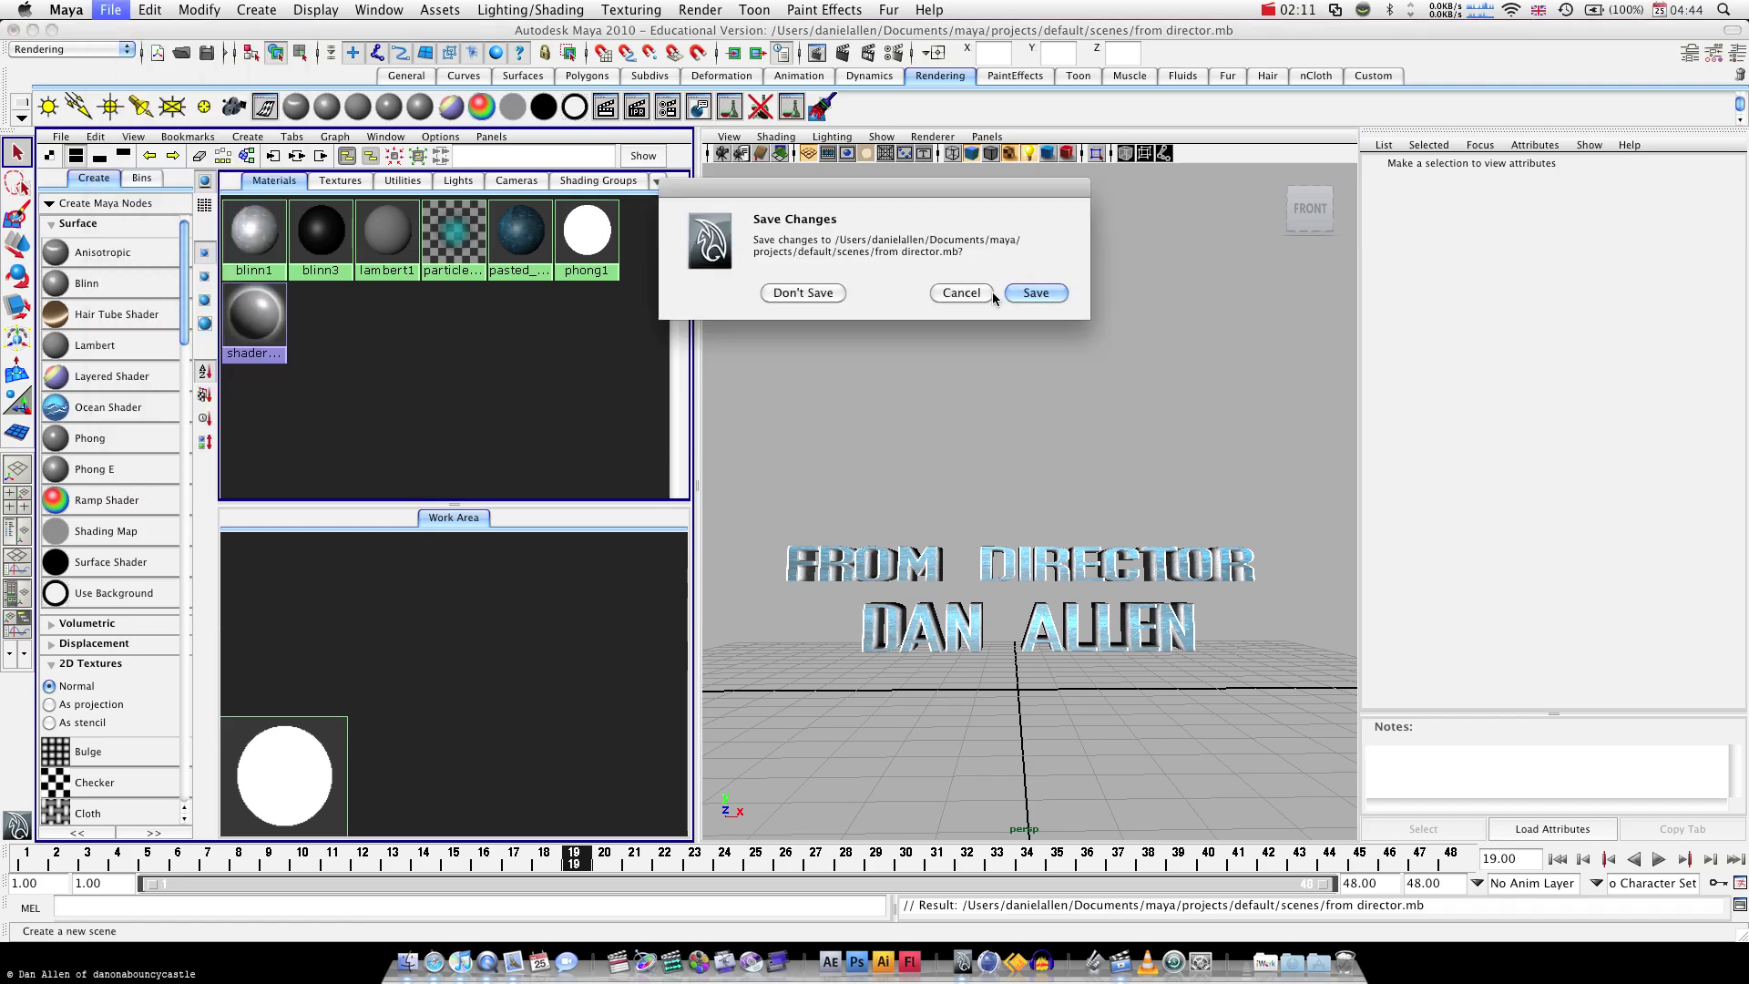
pyautogui.click(811, 293)
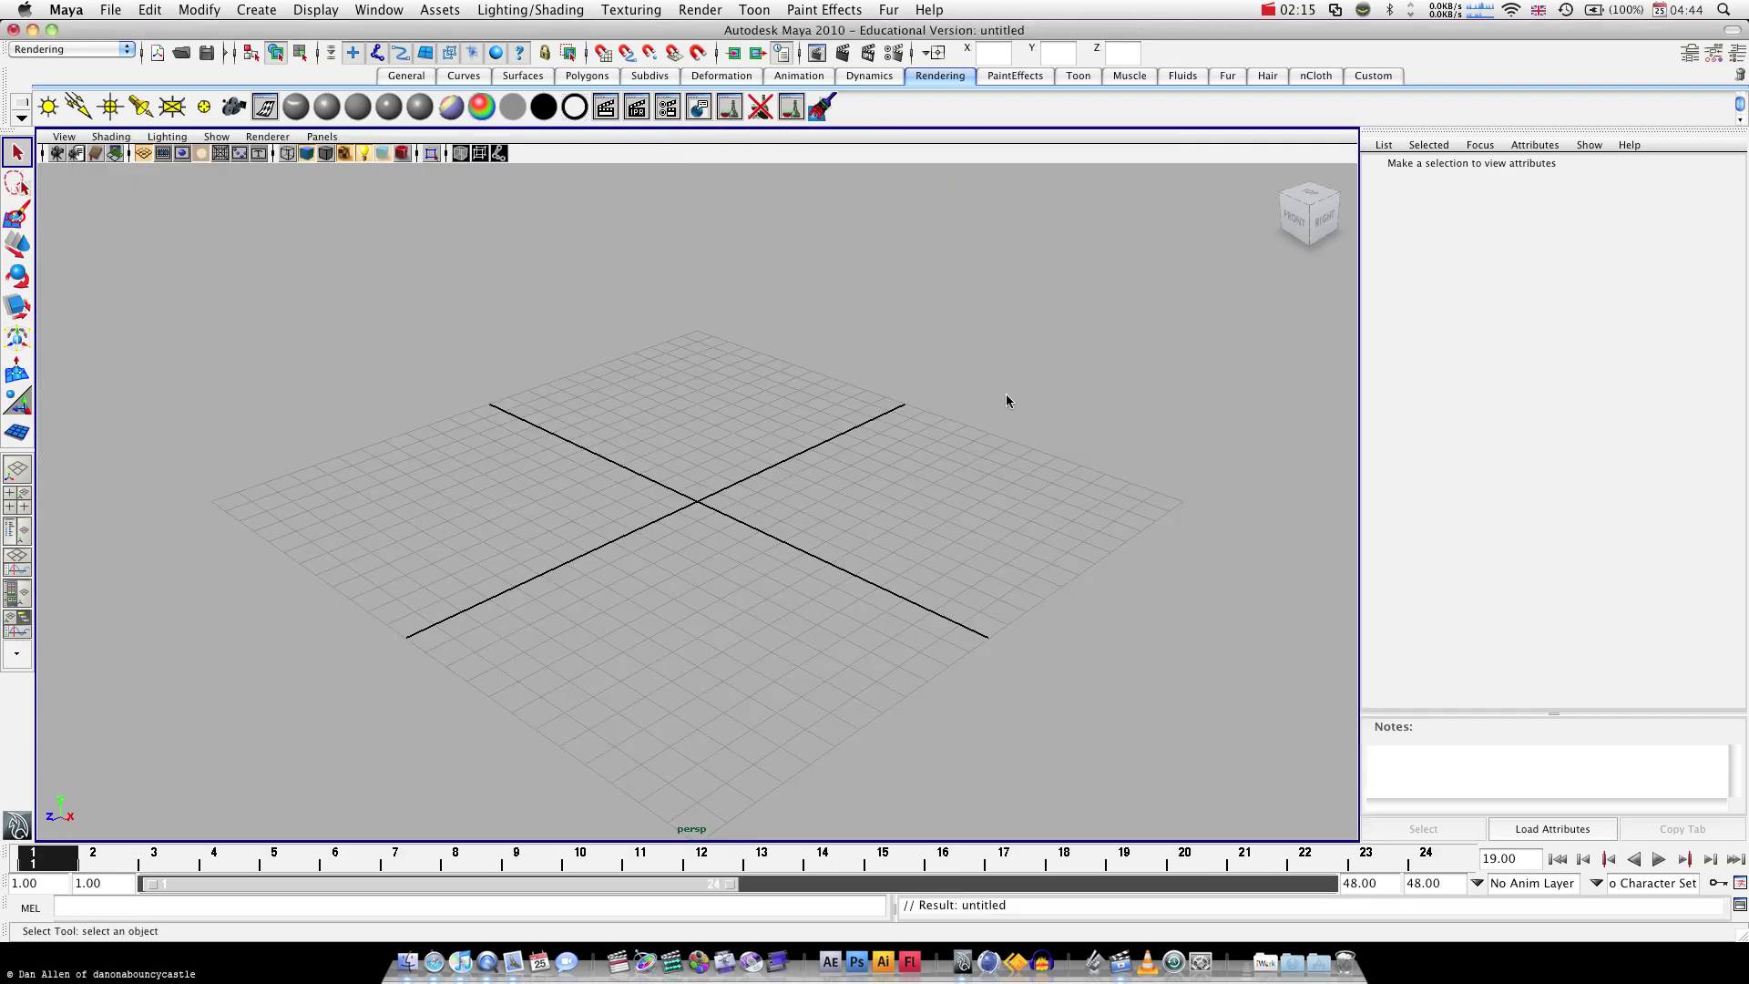
# Create bevelled 3D text of the person's name via the Create > Text options with Type set to Bevel
pyautogui.keyDown('alt'); pyautogui.moveTo(741, 472); pyautogui.dragTo(456, 273); pyautogui.keyUp('alt')
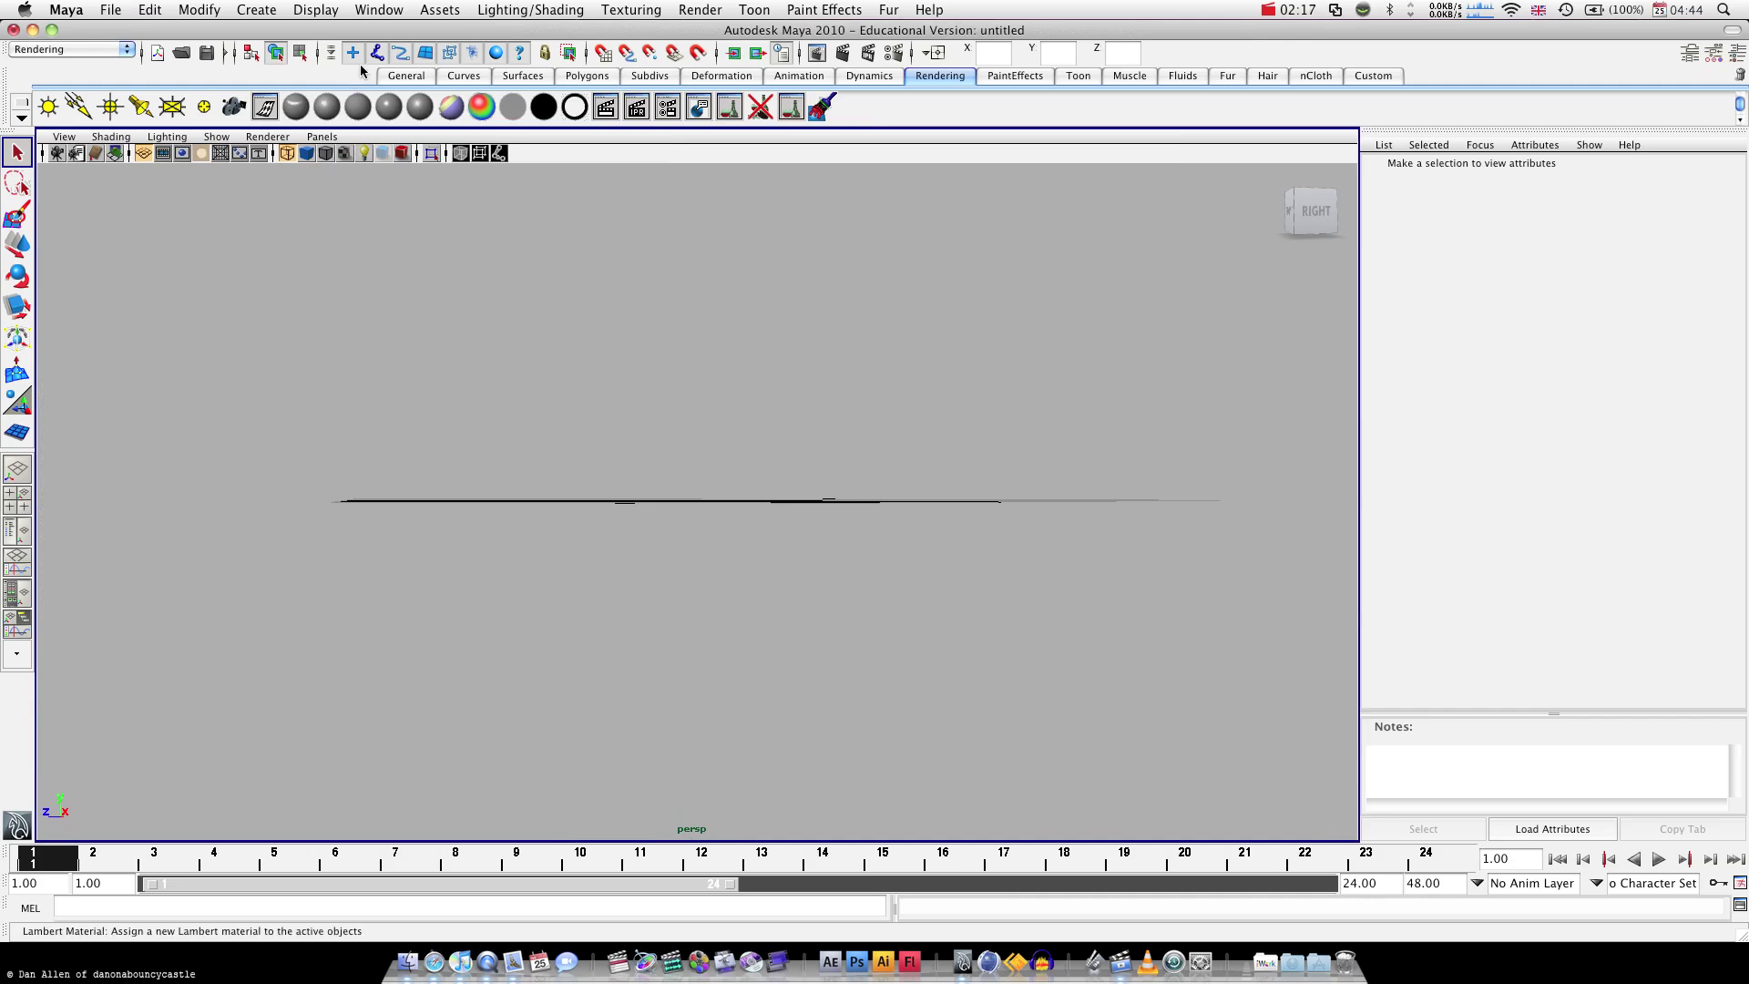
pyautogui.click(242, 7)
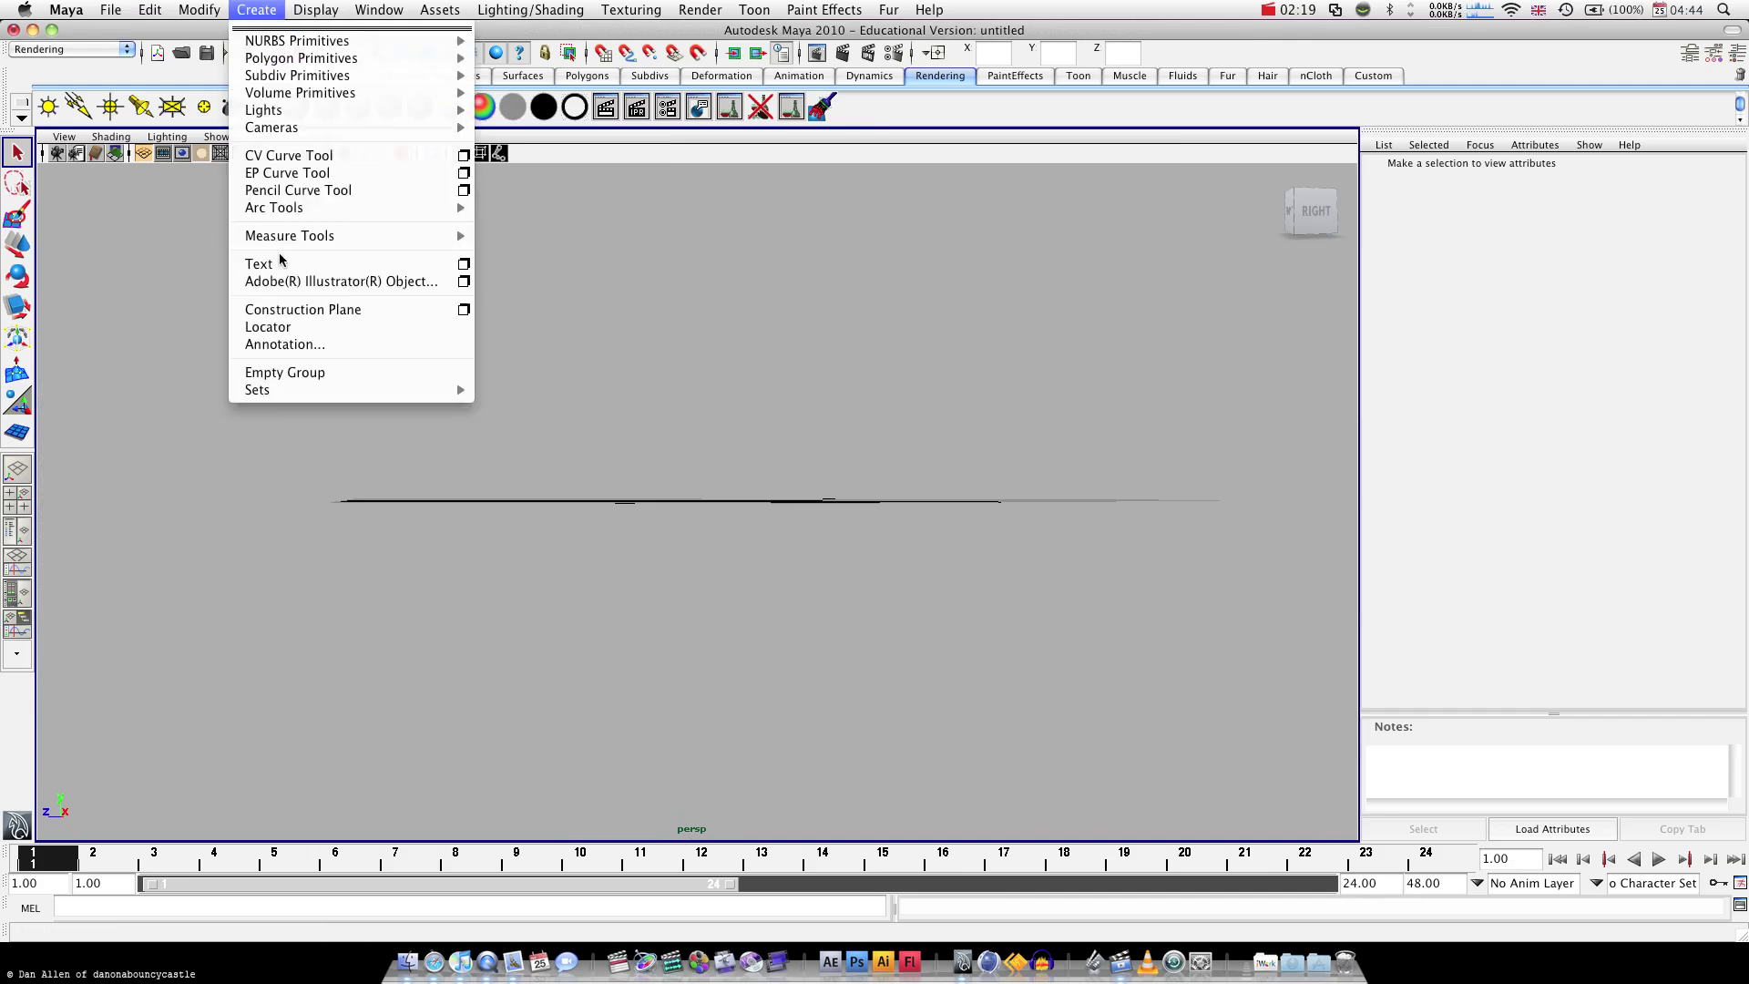
pyautogui.click(464, 264)
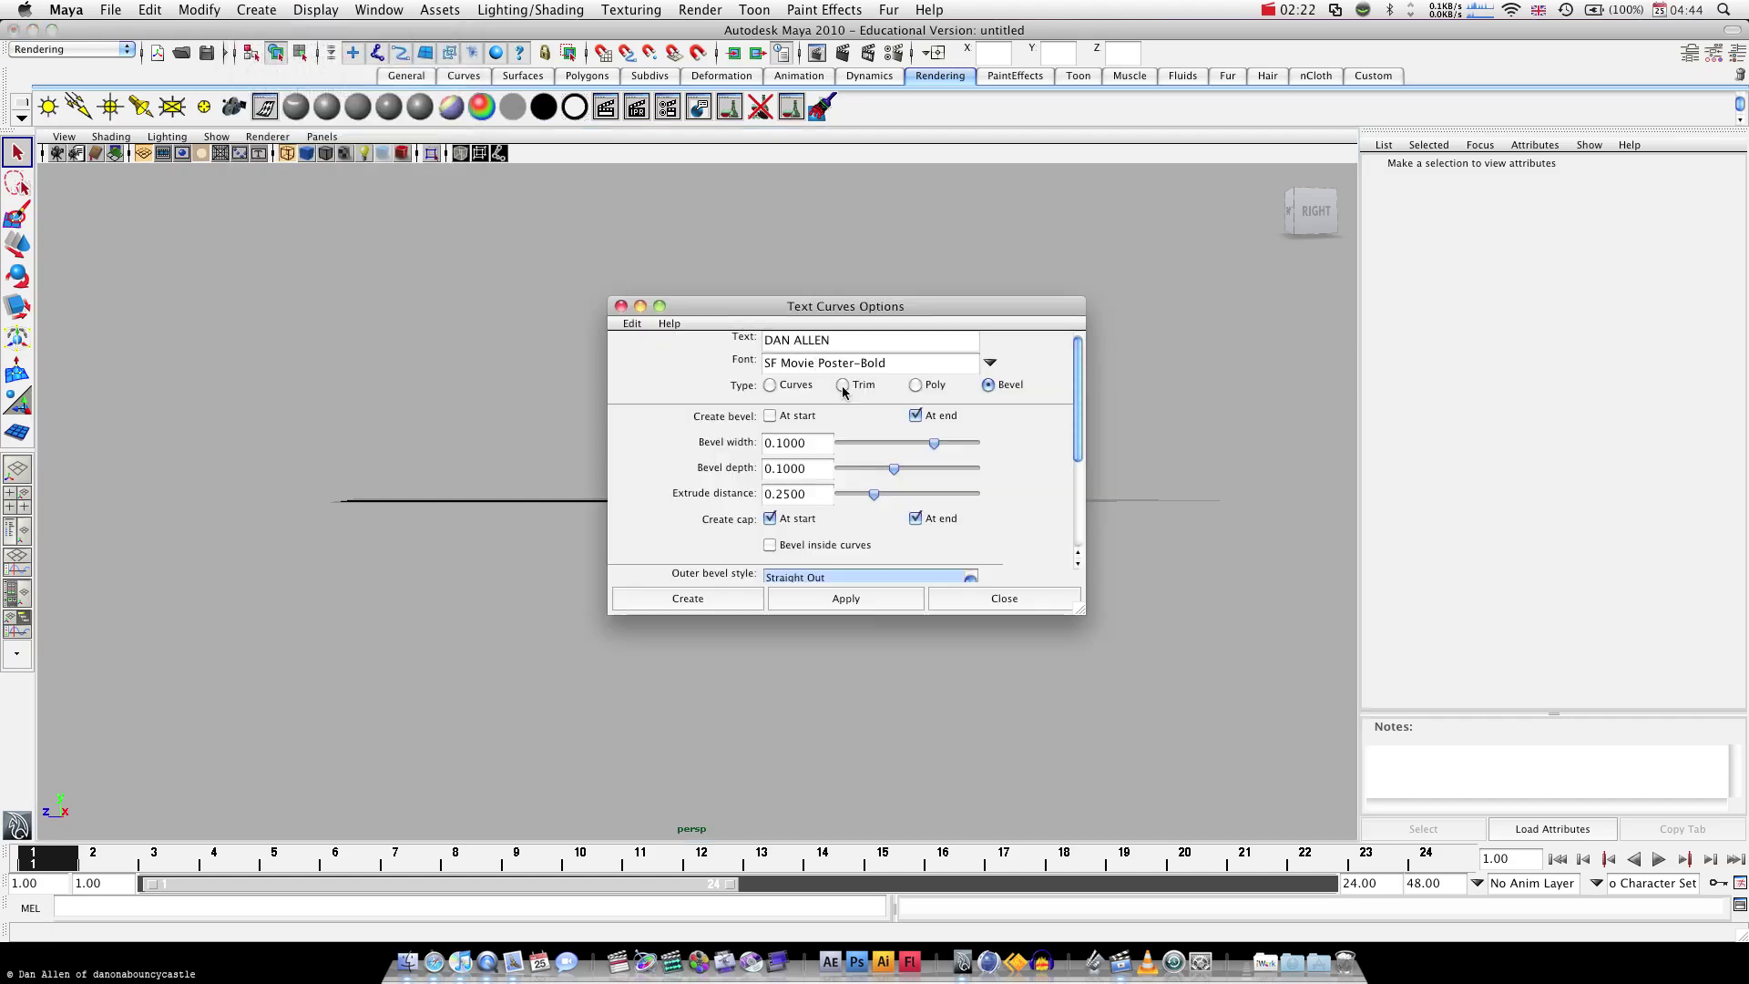
pyautogui.click(728, 601)
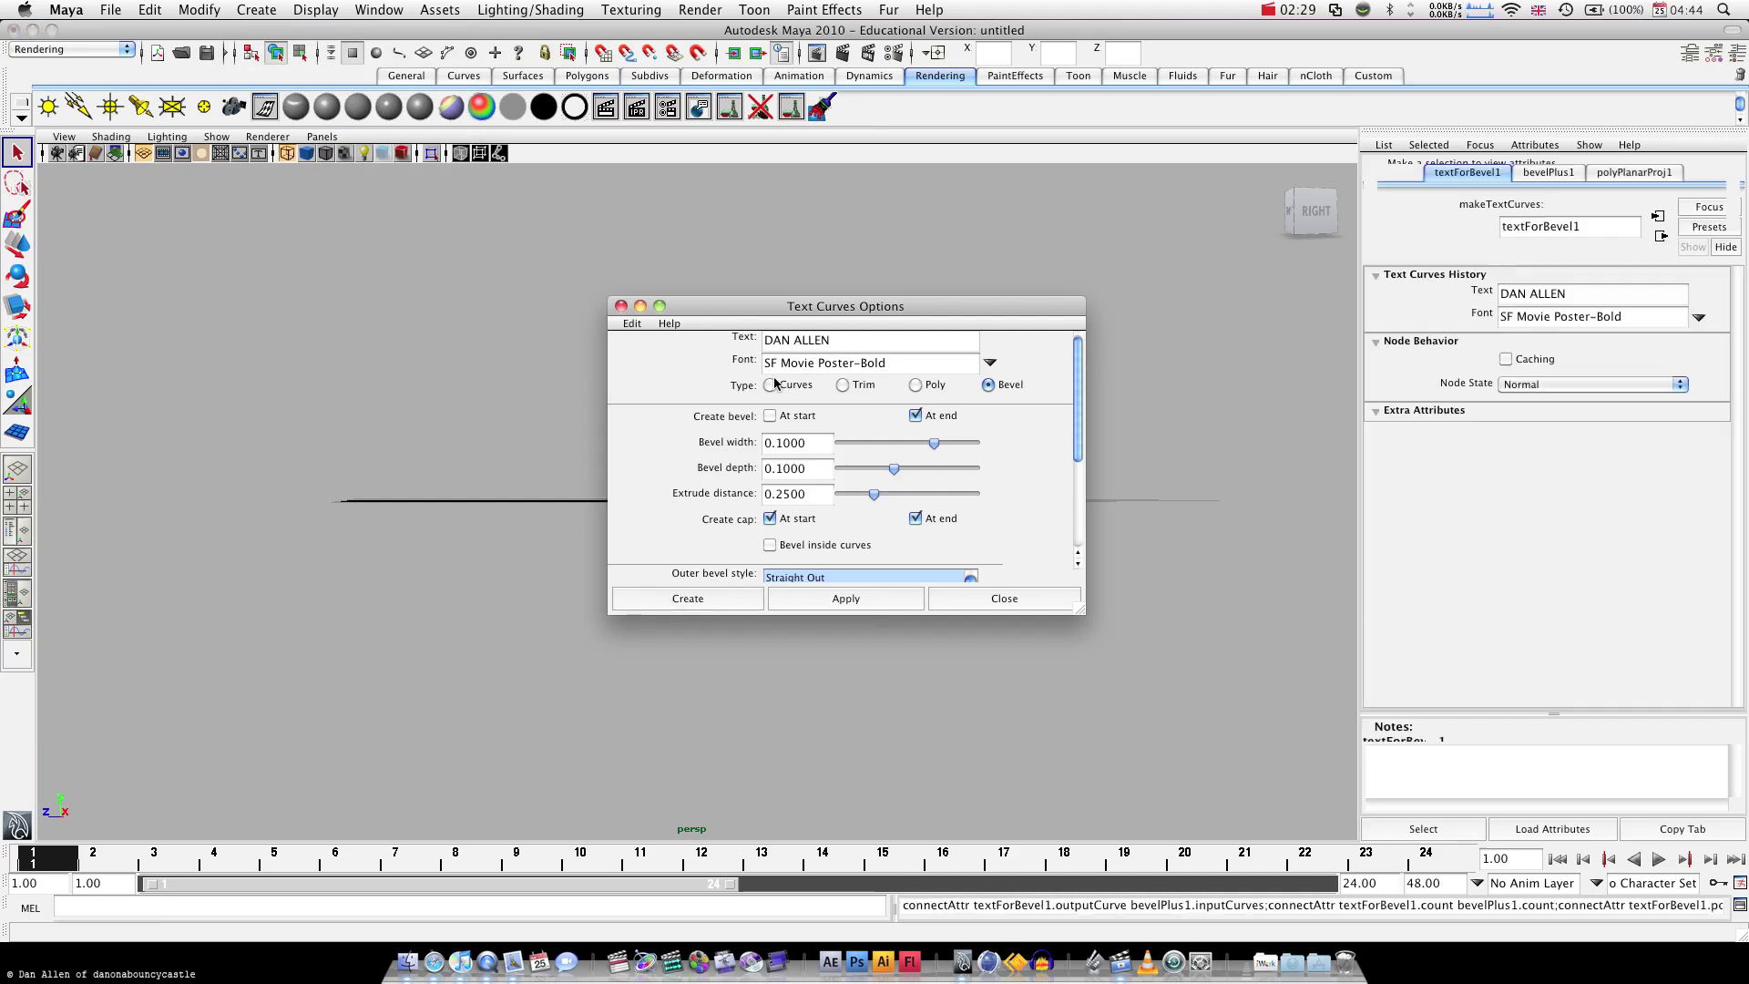
# Create a second bevelled 3D text reading 'from director'
pyautogui.click(269, 13)
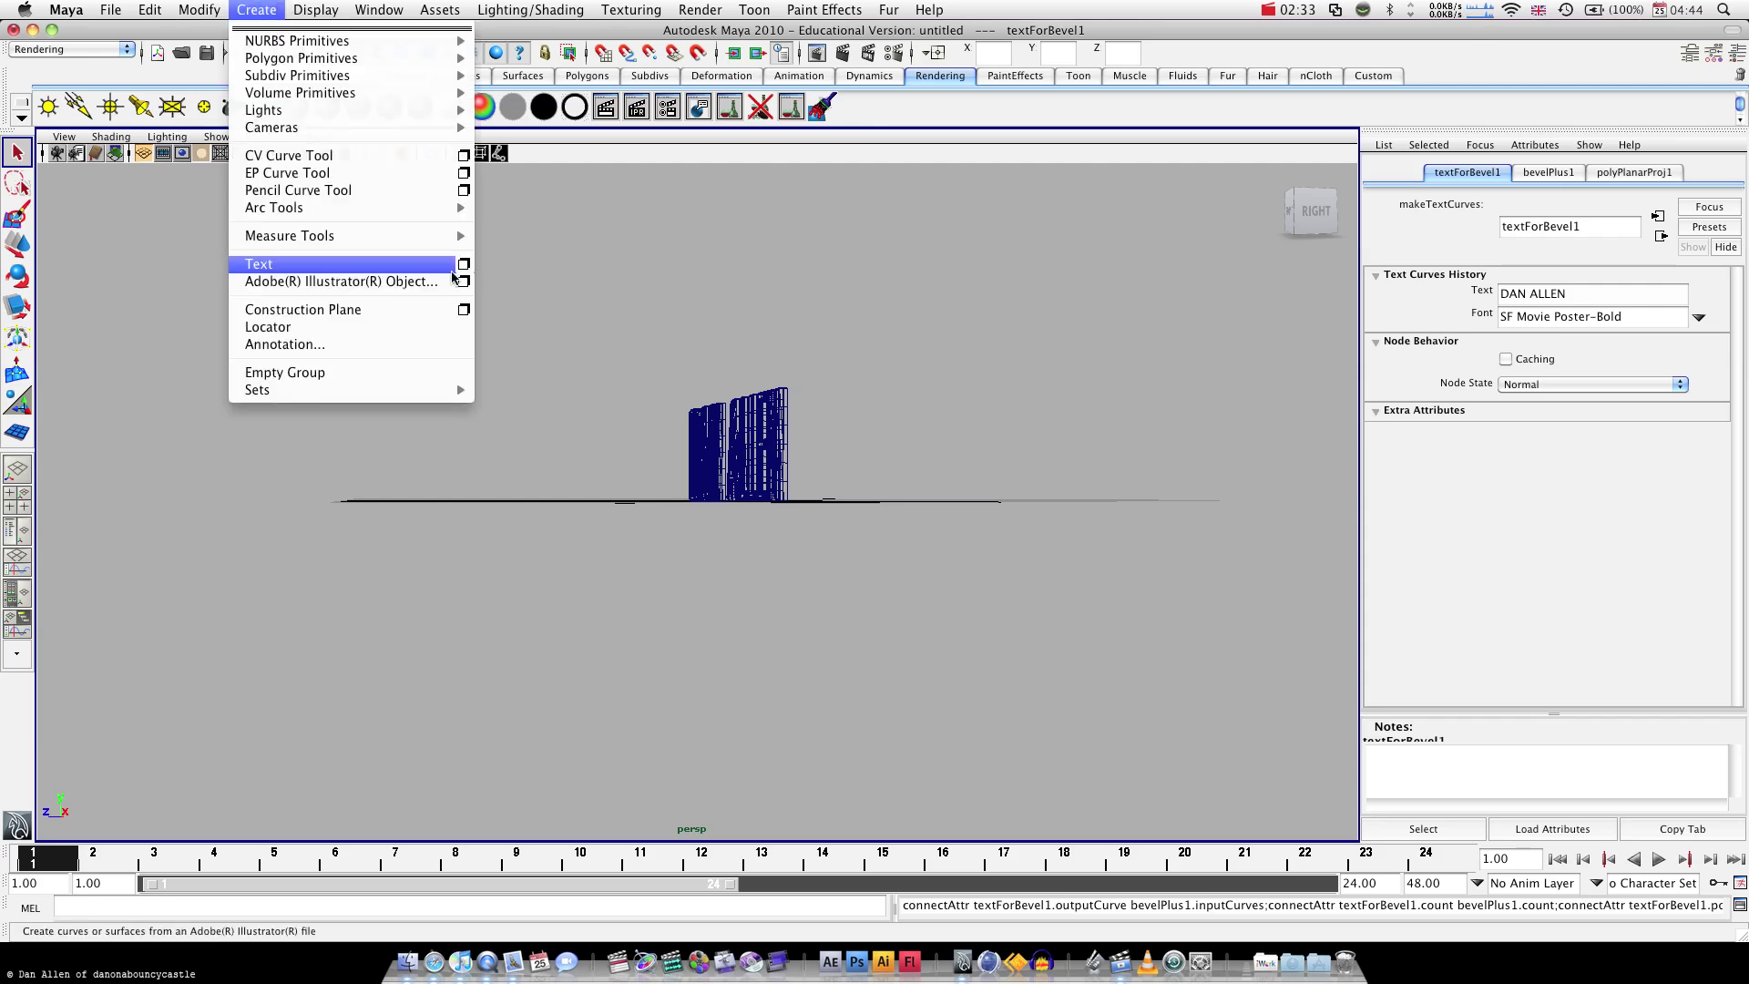
pyautogui.click(463, 266)
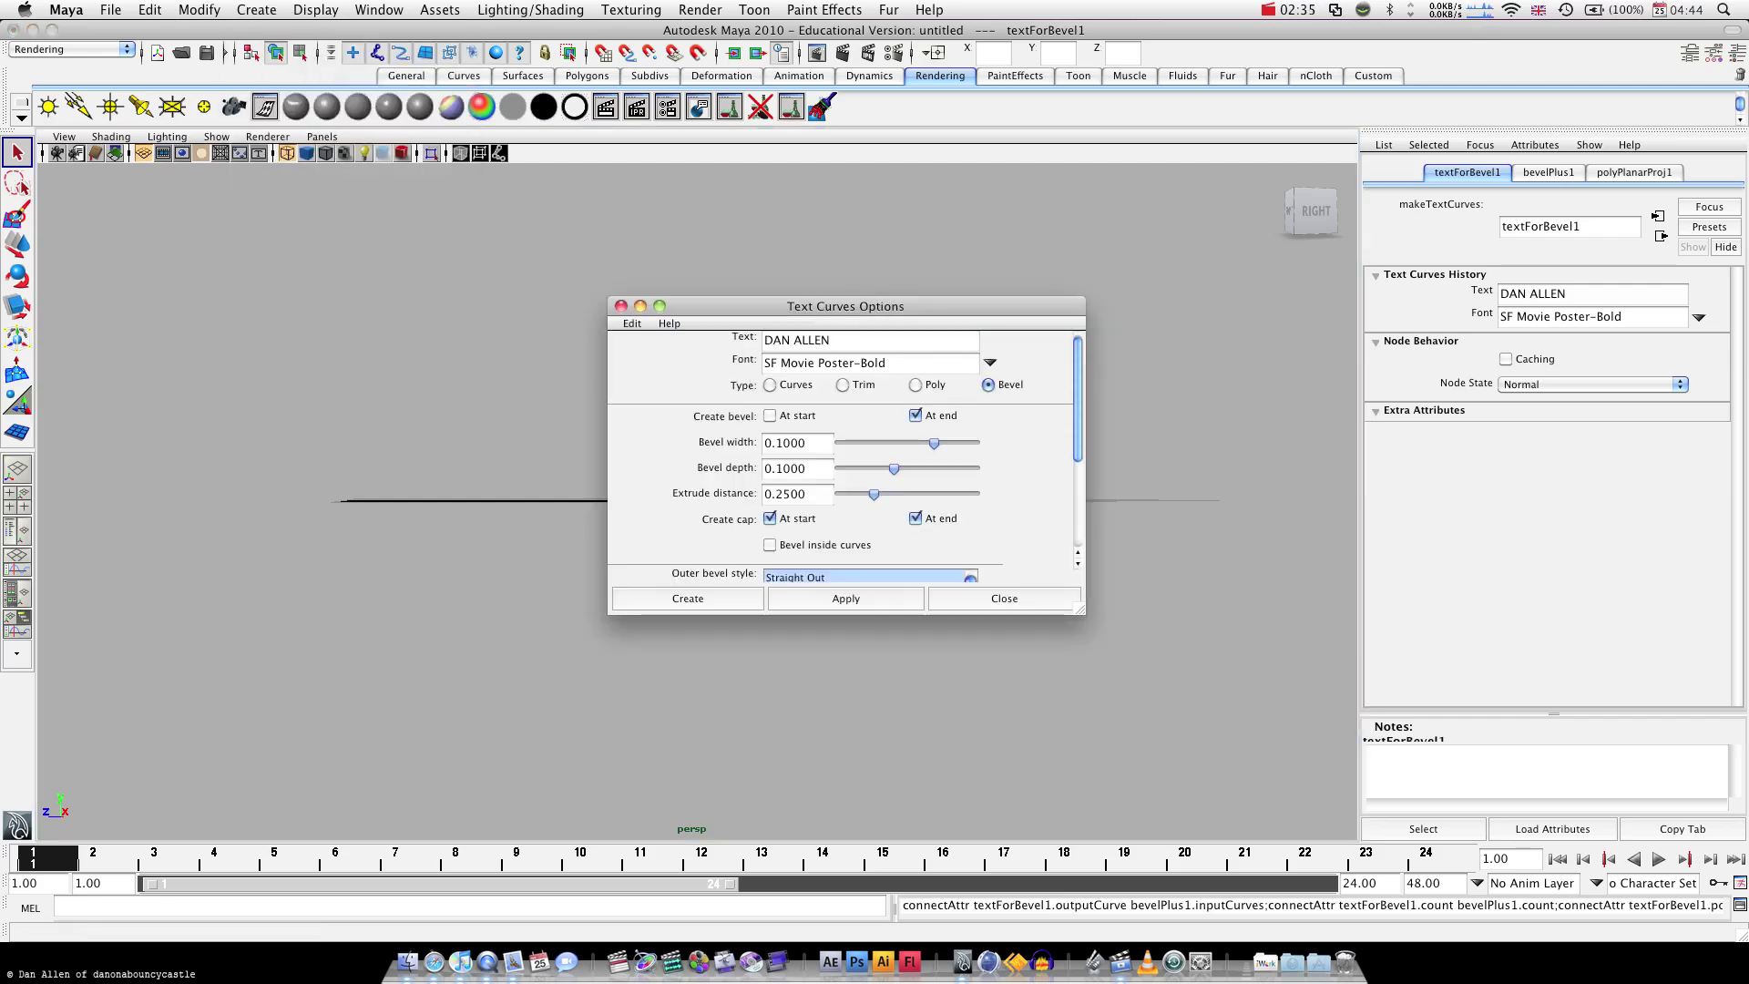
pyautogui.write('from director')
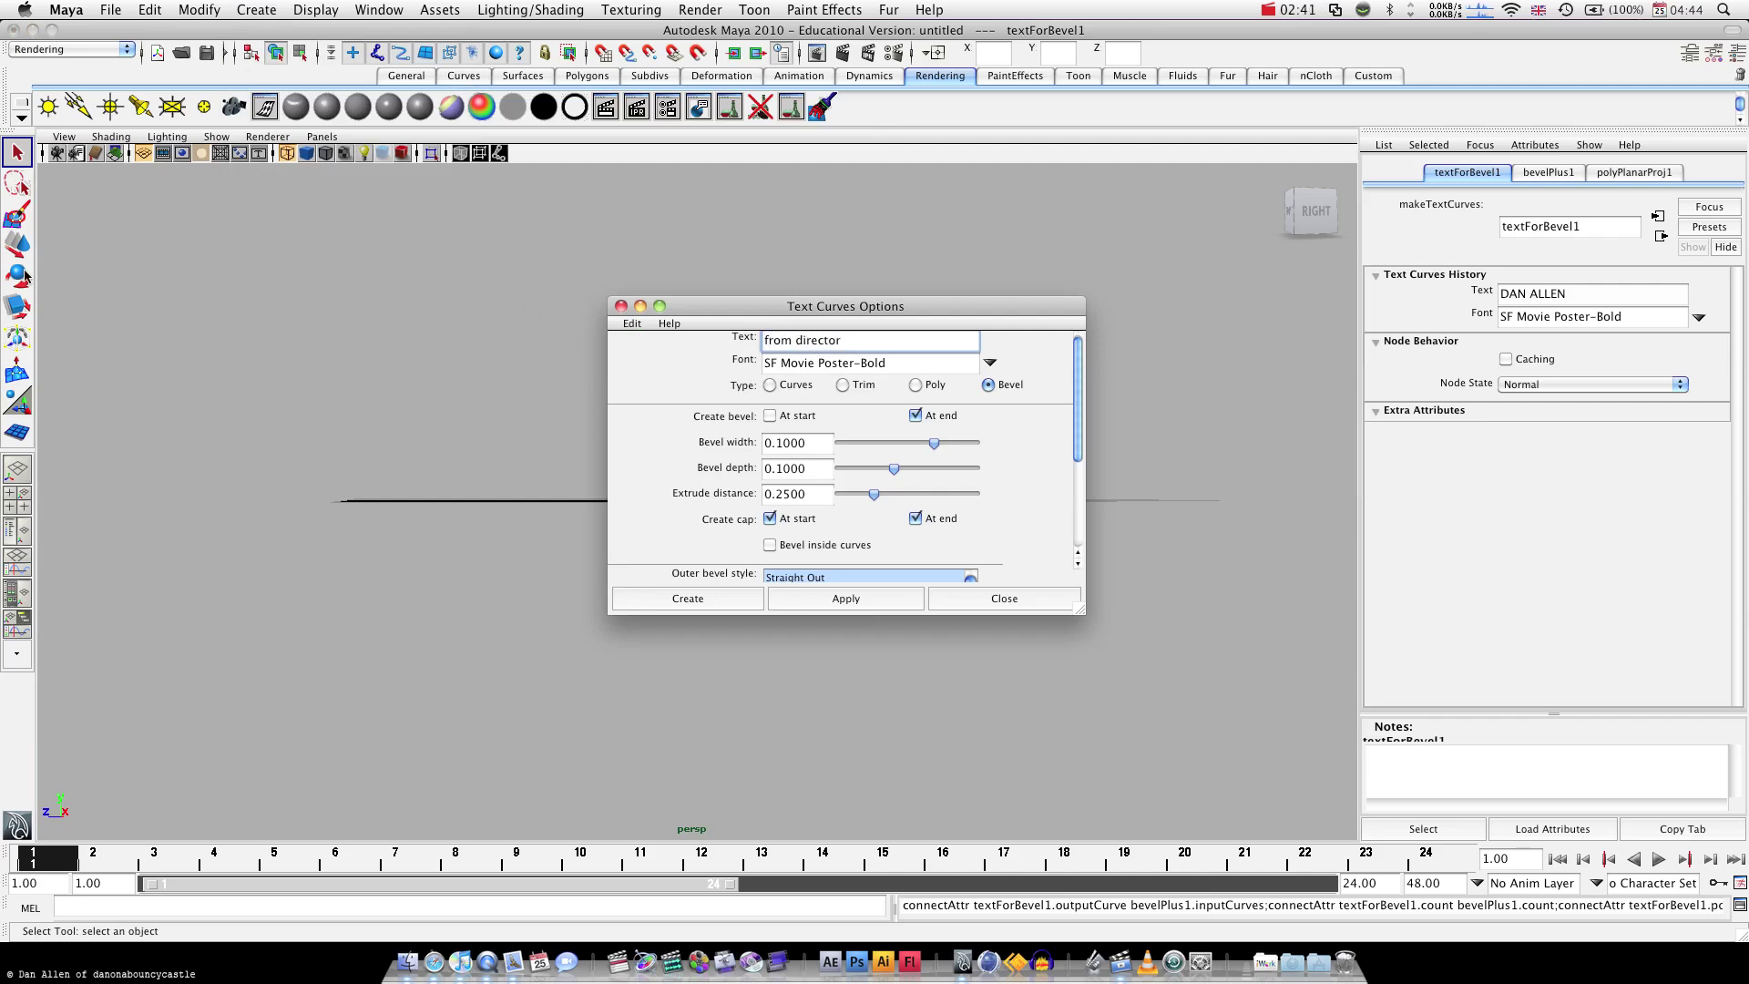
pyautogui.click(688, 599)
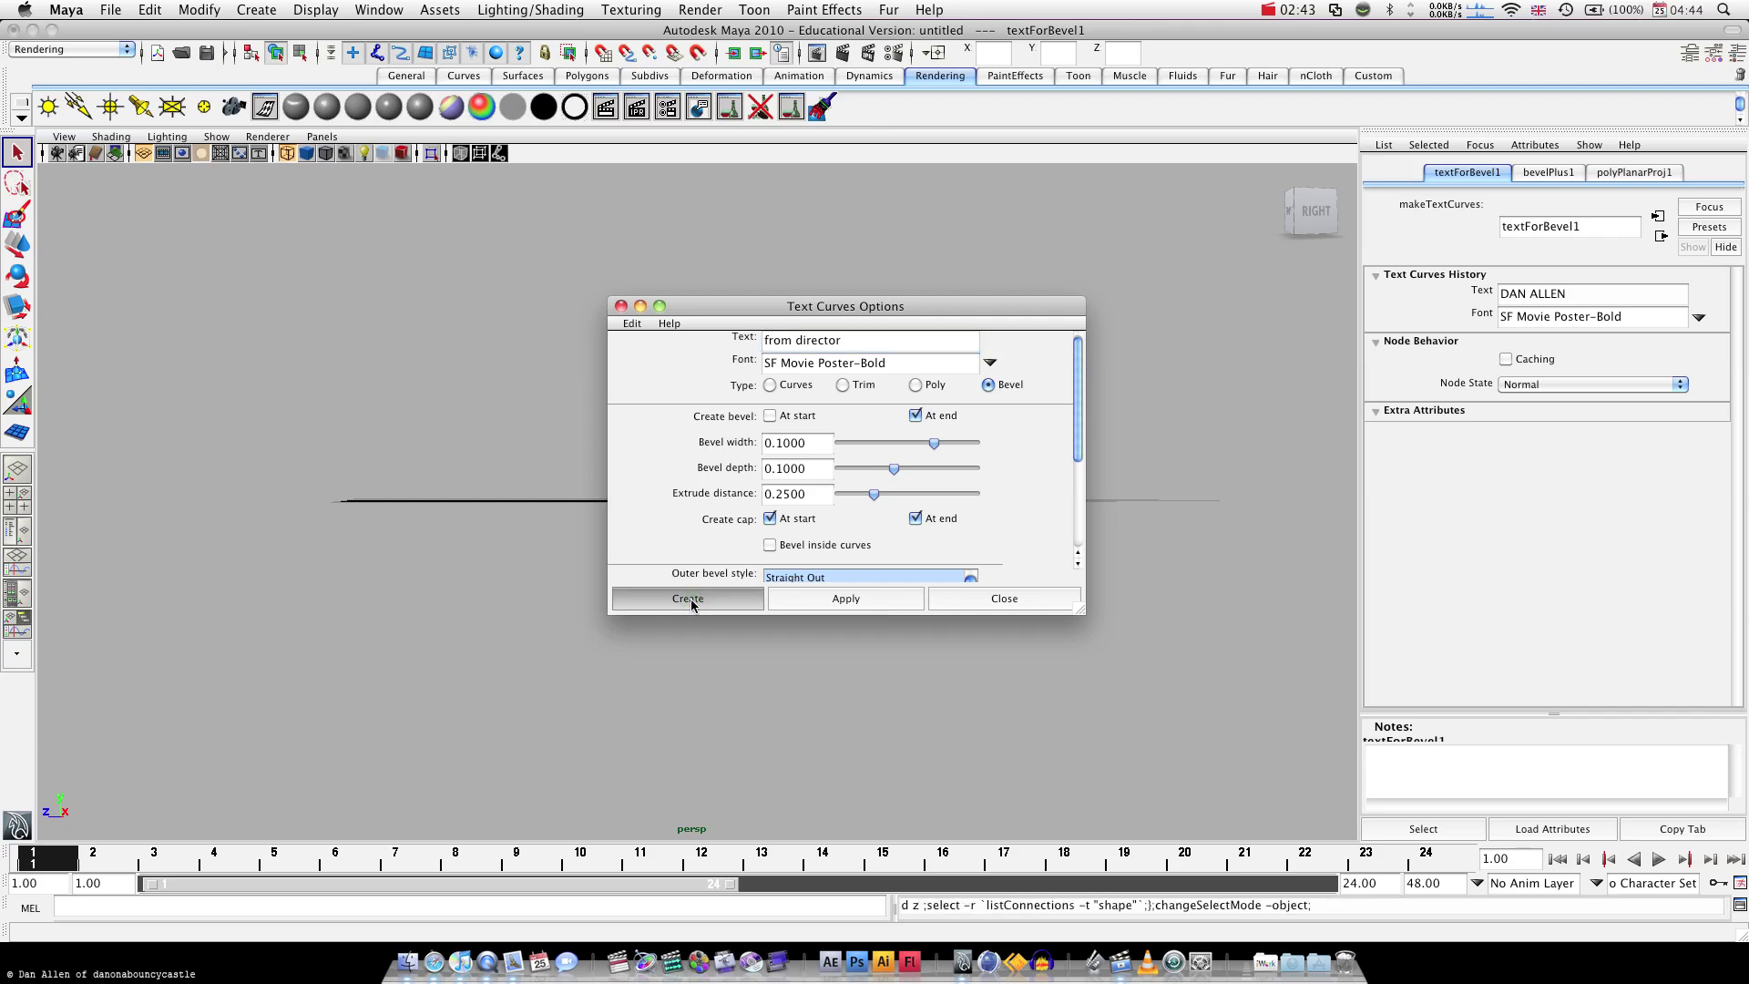
# In a front view, move the name text left and raise FROM DIRECTOR above it, shifted left
pyautogui.keyDown('alt'); pyautogui.moveTo(714, 558); pyautogui.dragTo(882, 578); pyautogui.keyUp('alt')
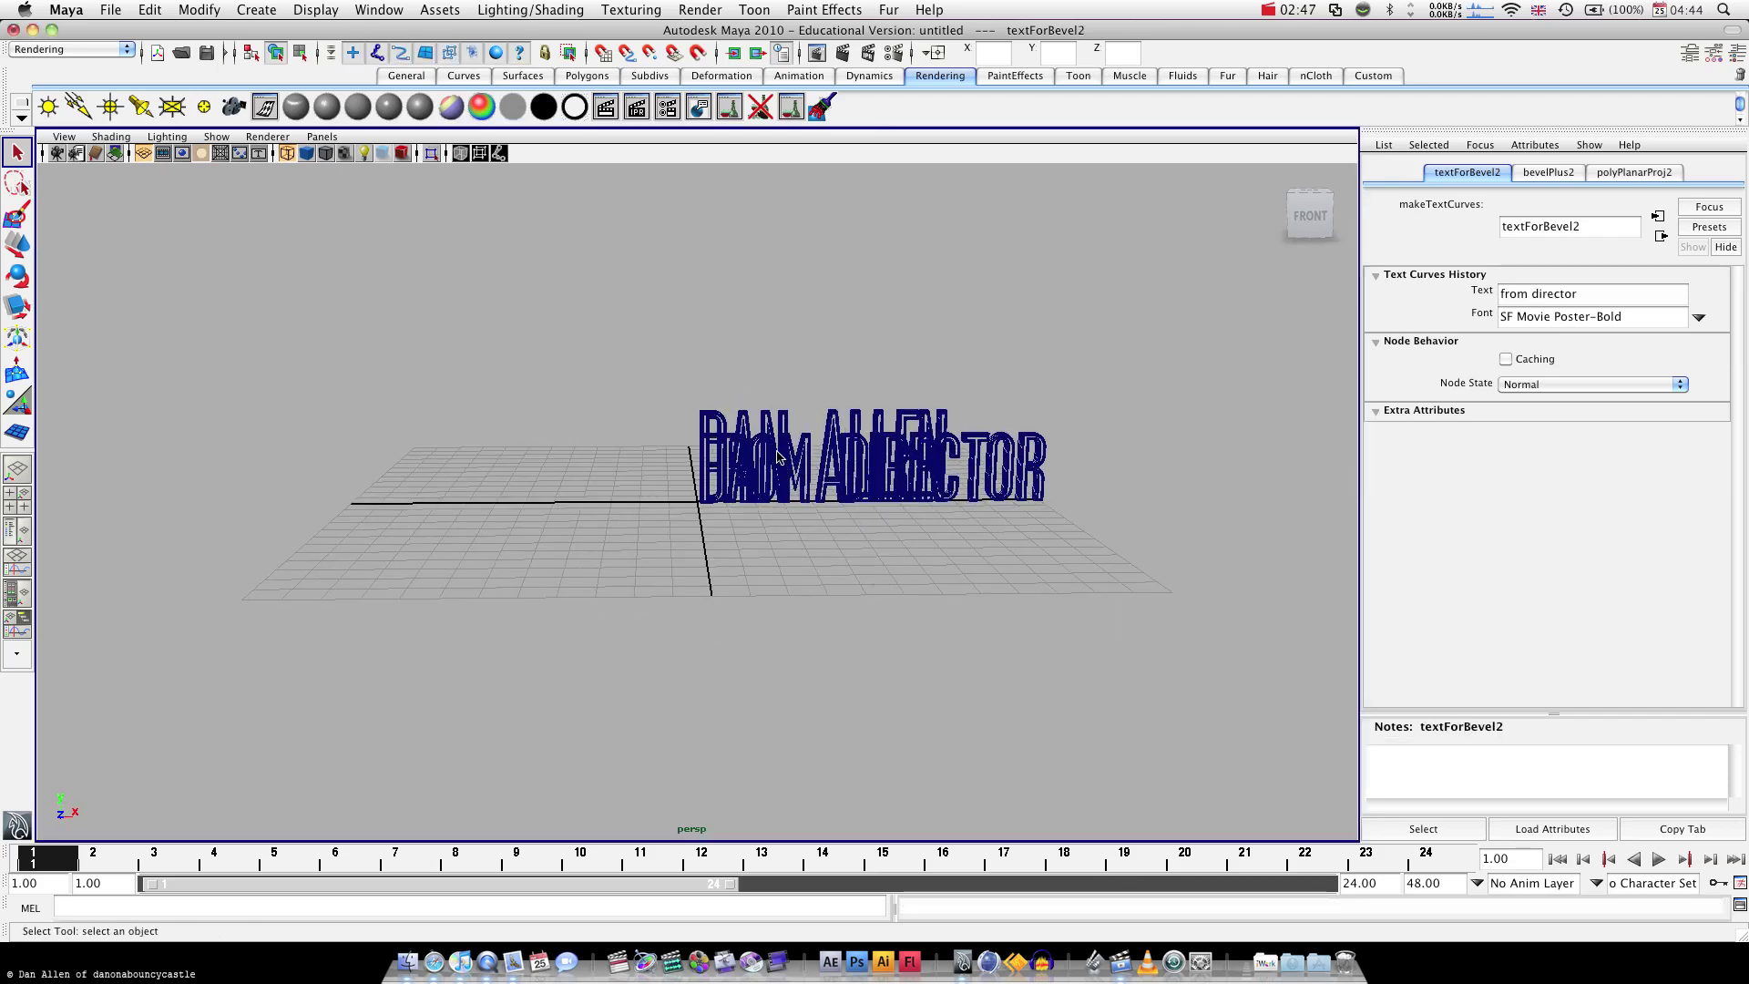
pyautogui.click(768, 420)
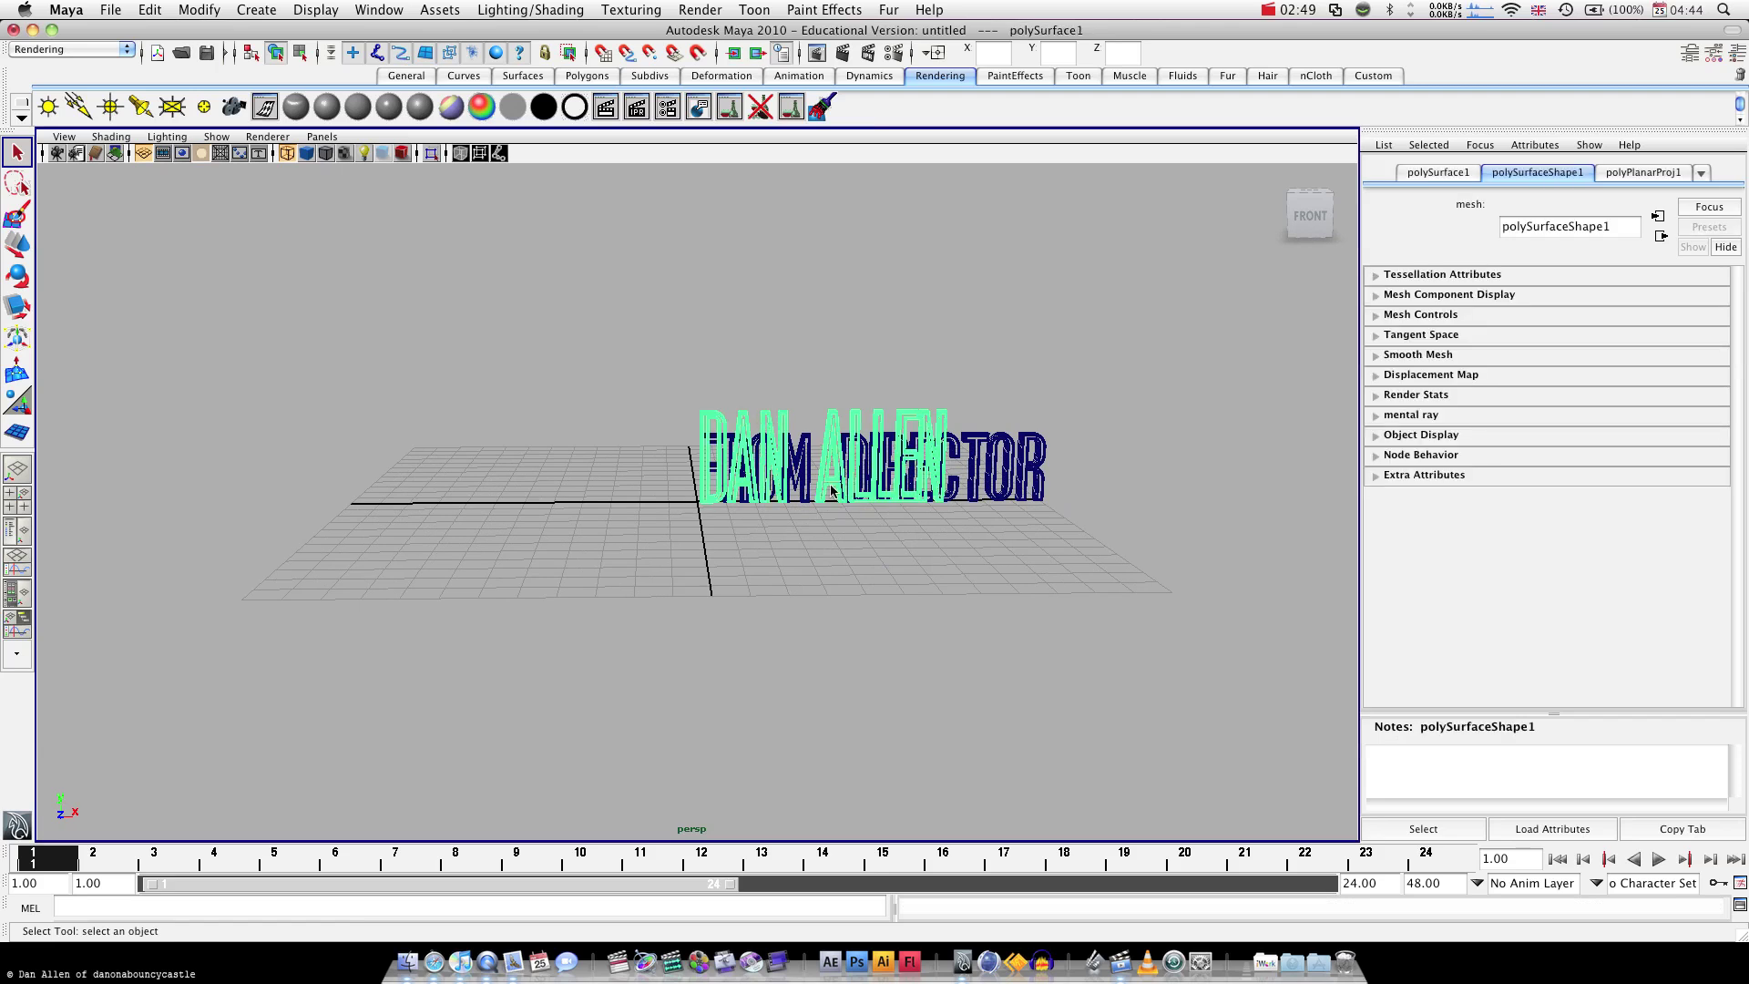
pyautogui.press('w')
pyautogui.moveTo(817, 502); pyautogui.dragTo(703, 502)
pyautogui.click(989, 488)
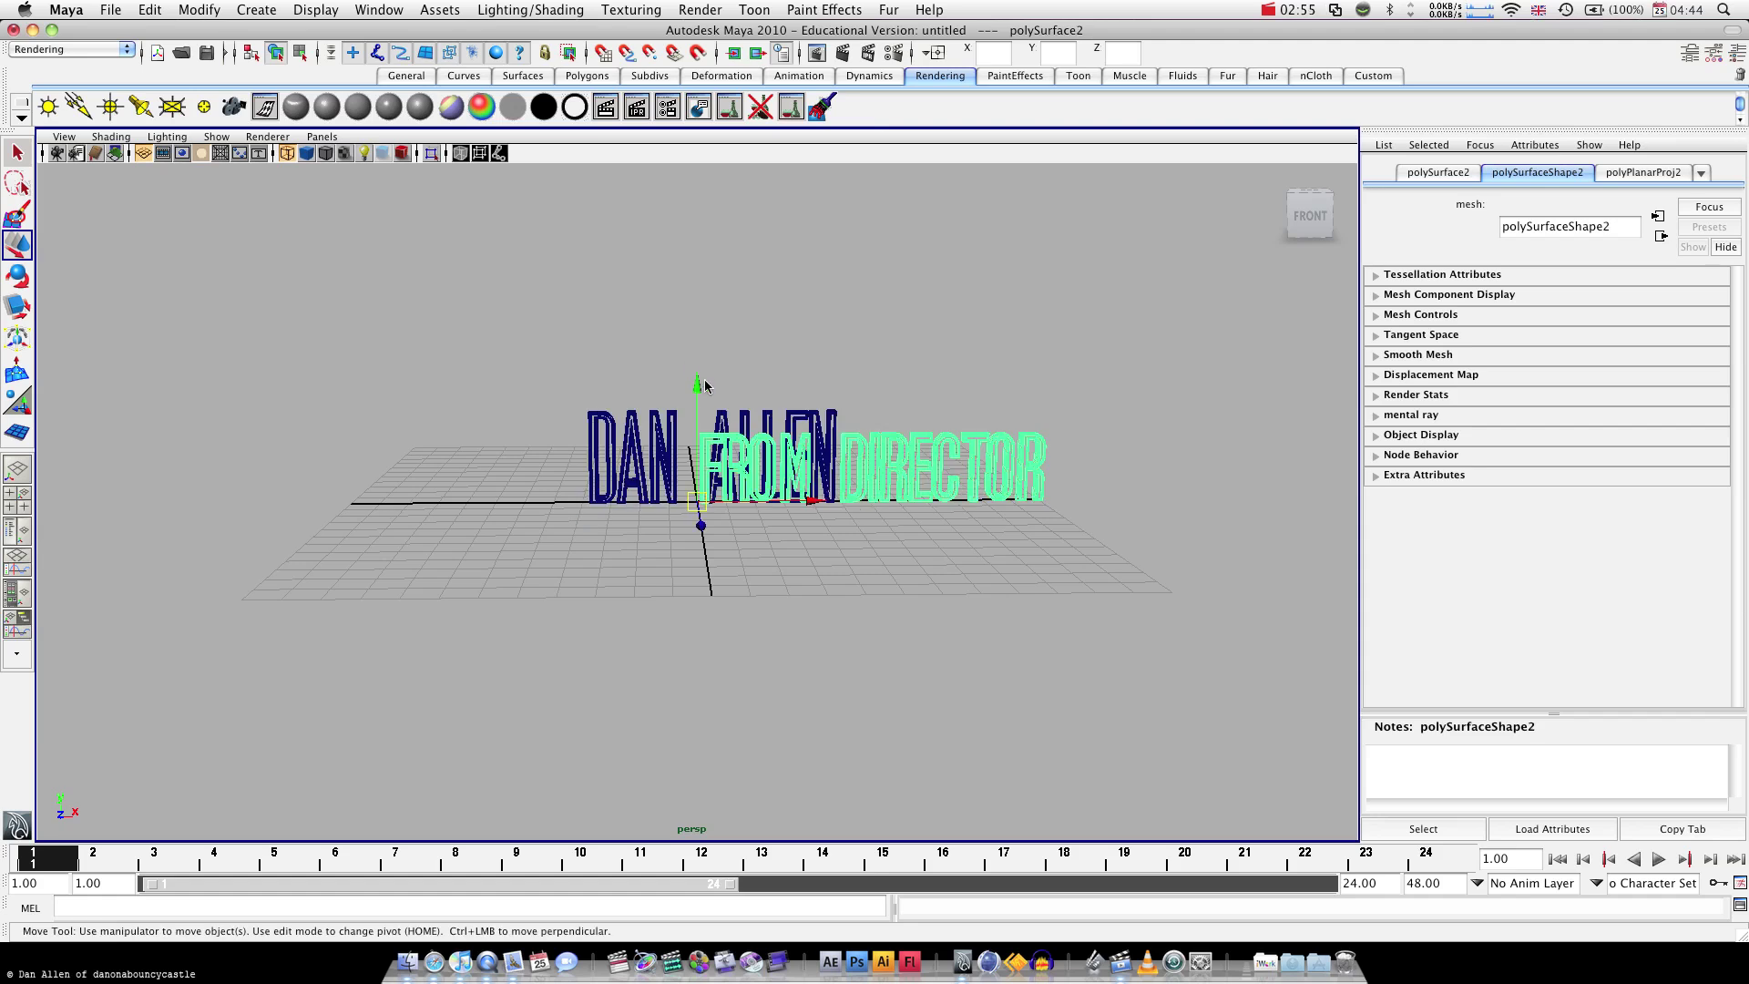
pyautogui.moveTo(704, 385); pyautogui.dragTo(699, 274)
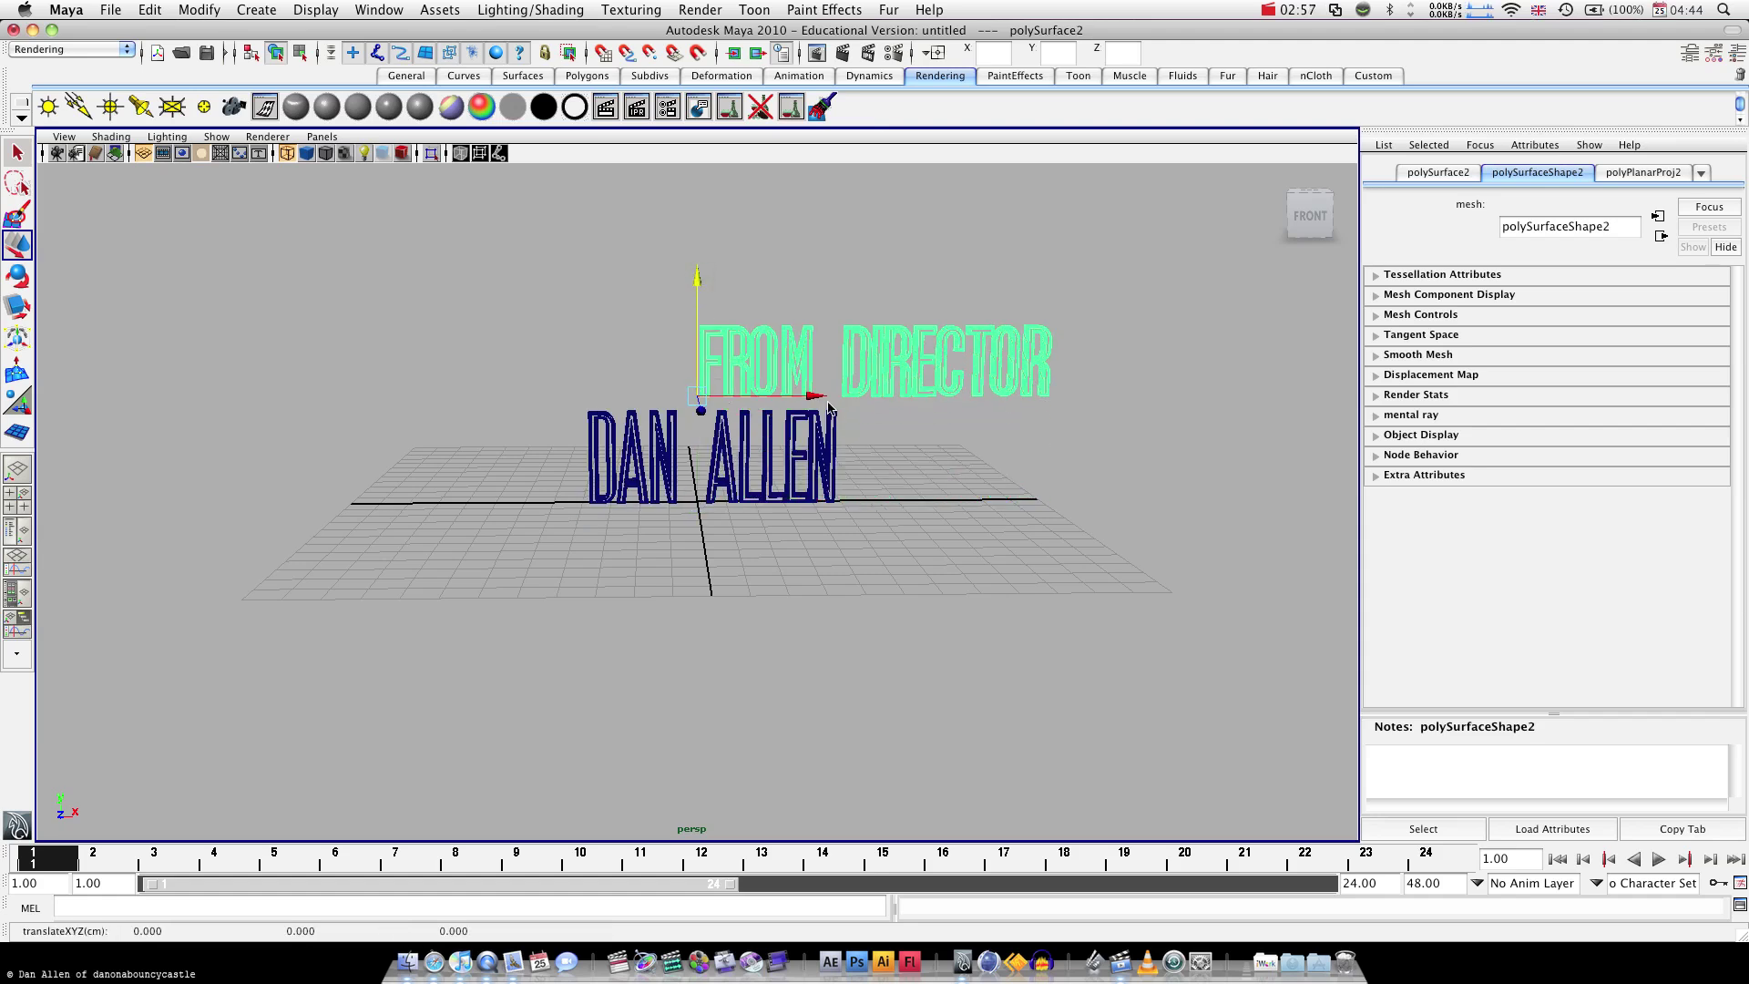
pyautogui.moveTo(814, 402); pyautogui.dragTo(650, 401)
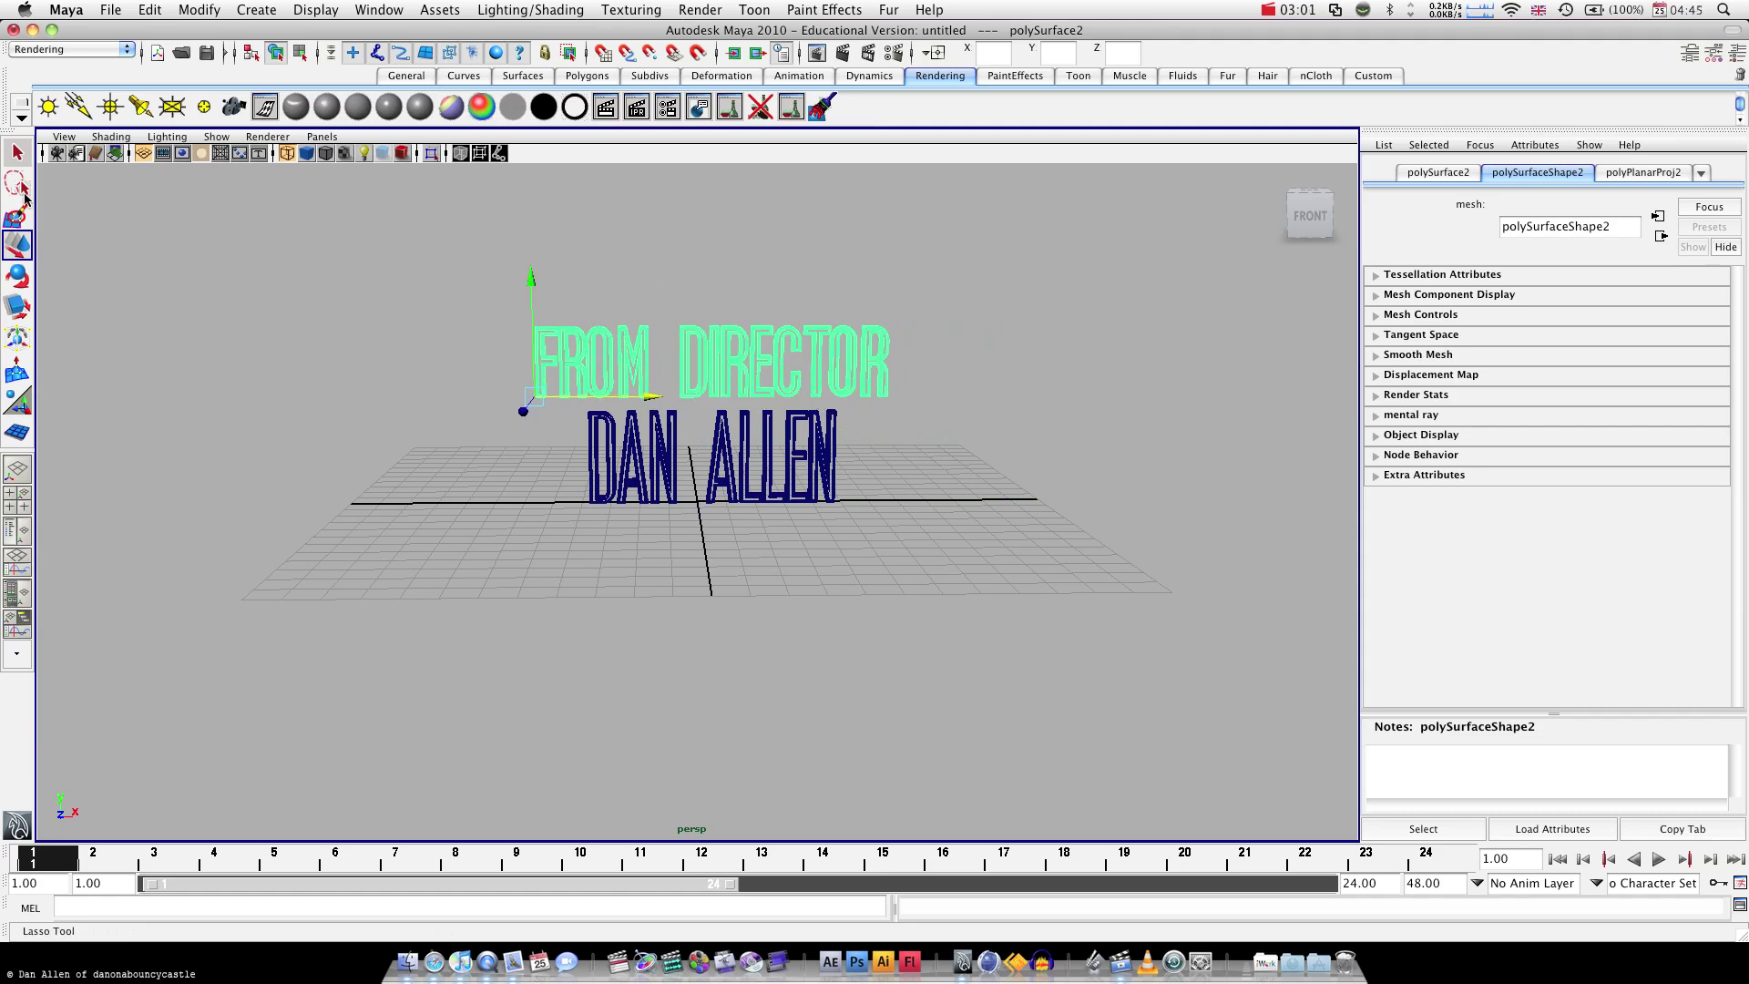
# Scale both text objects flatter on Y and wider on X, then deselect them
pyautogui.click(13, 308)
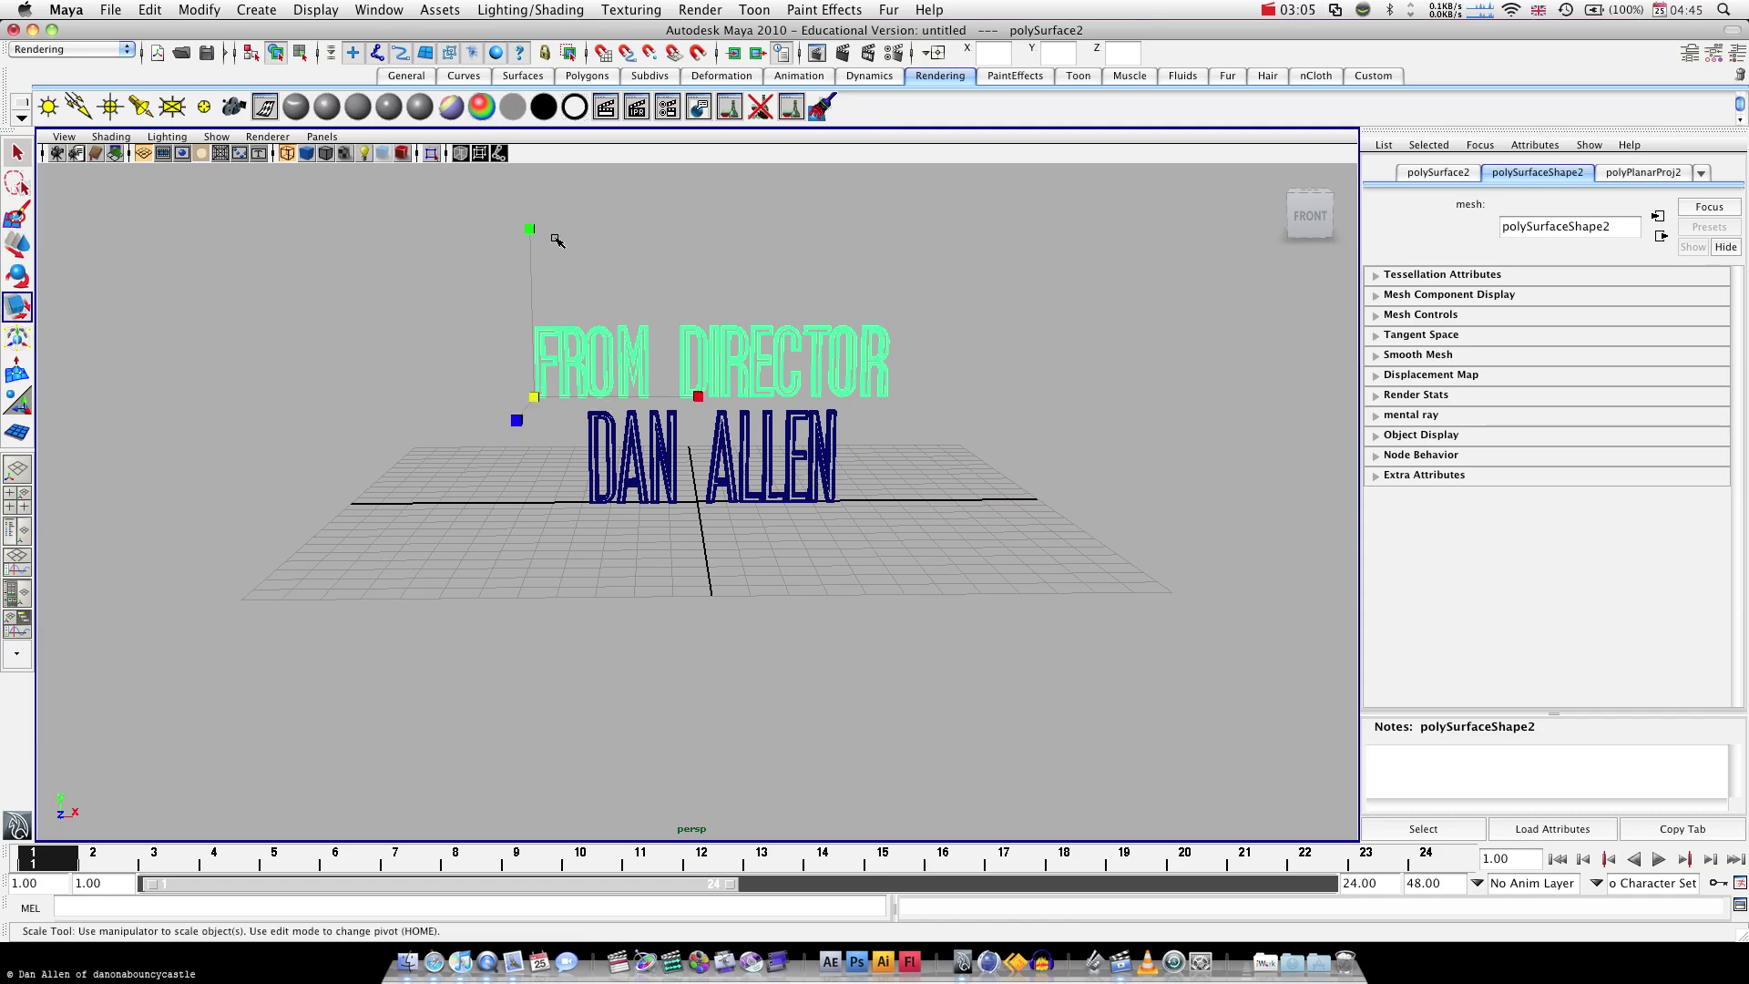
pyautogui.click(781, 307)
pyautogui.moveTo(781, 307); pyautogui.dragTo(709, 530)
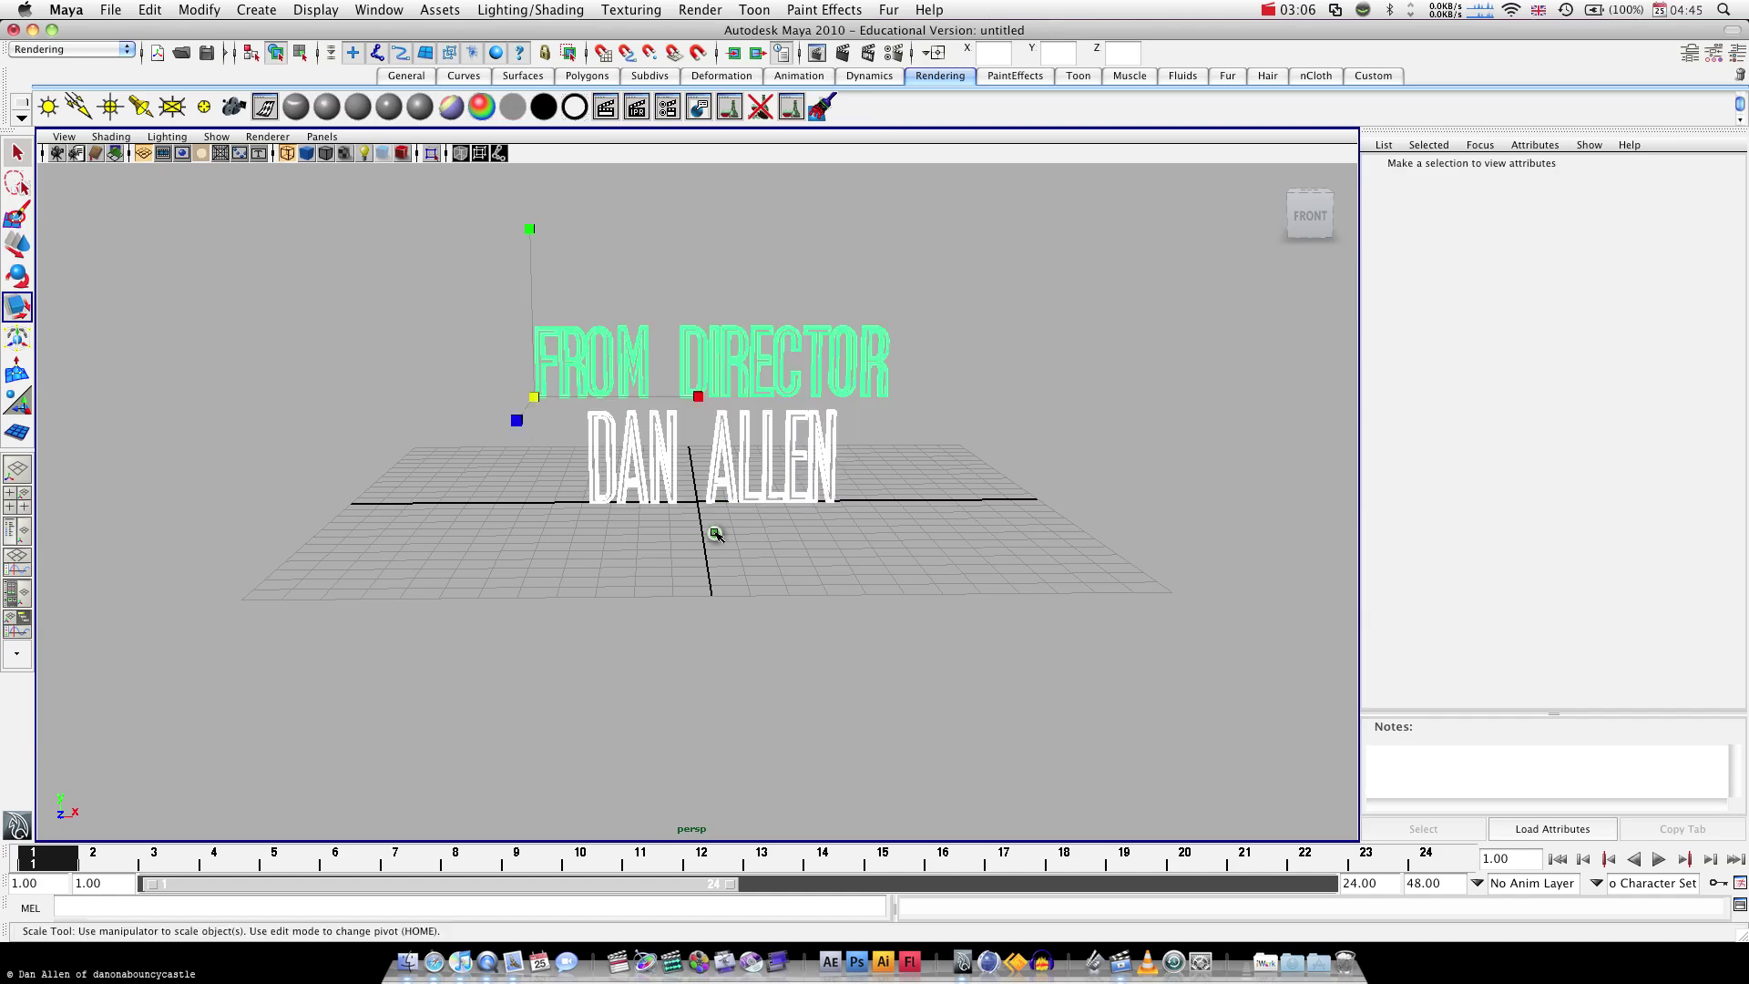
pyautogui.moveTo(531, 229); pyautogui.dragTo(535, 303)
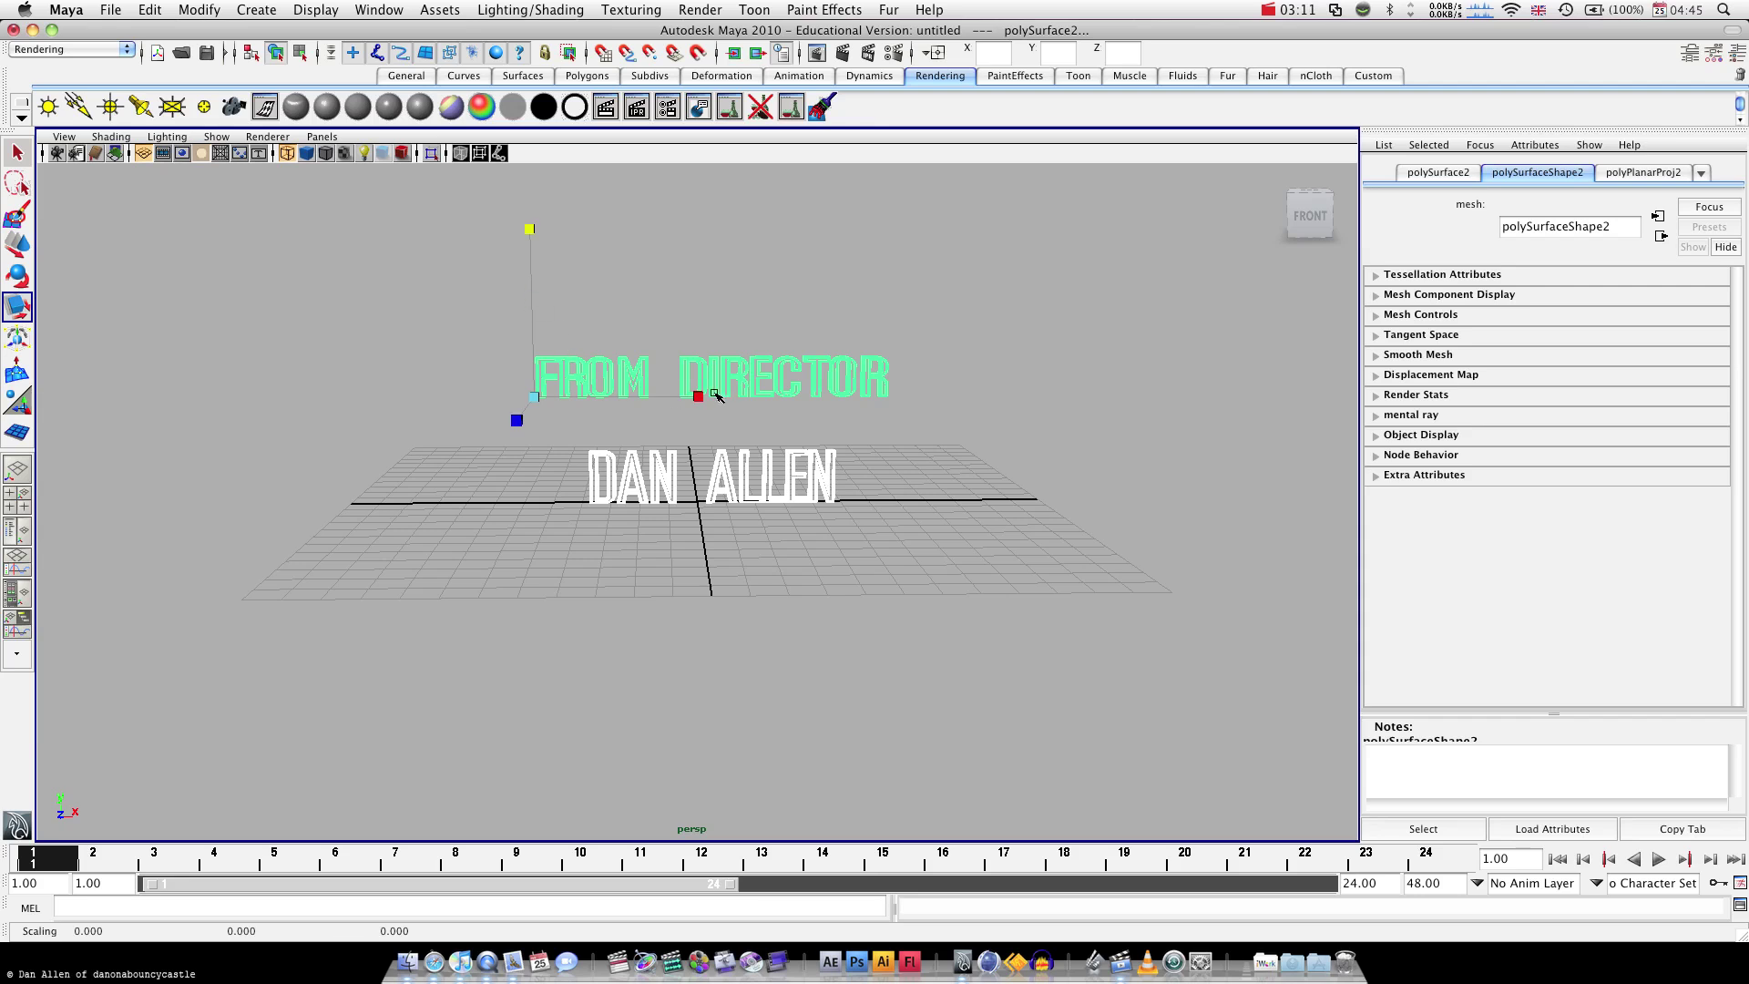
pyautogui.moveTo(699, 398)
pyautogui.mouseDown()
pyautogui.moveTo(672, 398)
pyautogui.moveTo(739, 399)
pyautogui.moveTo(711, 398)
pyautogui.mouseUp()
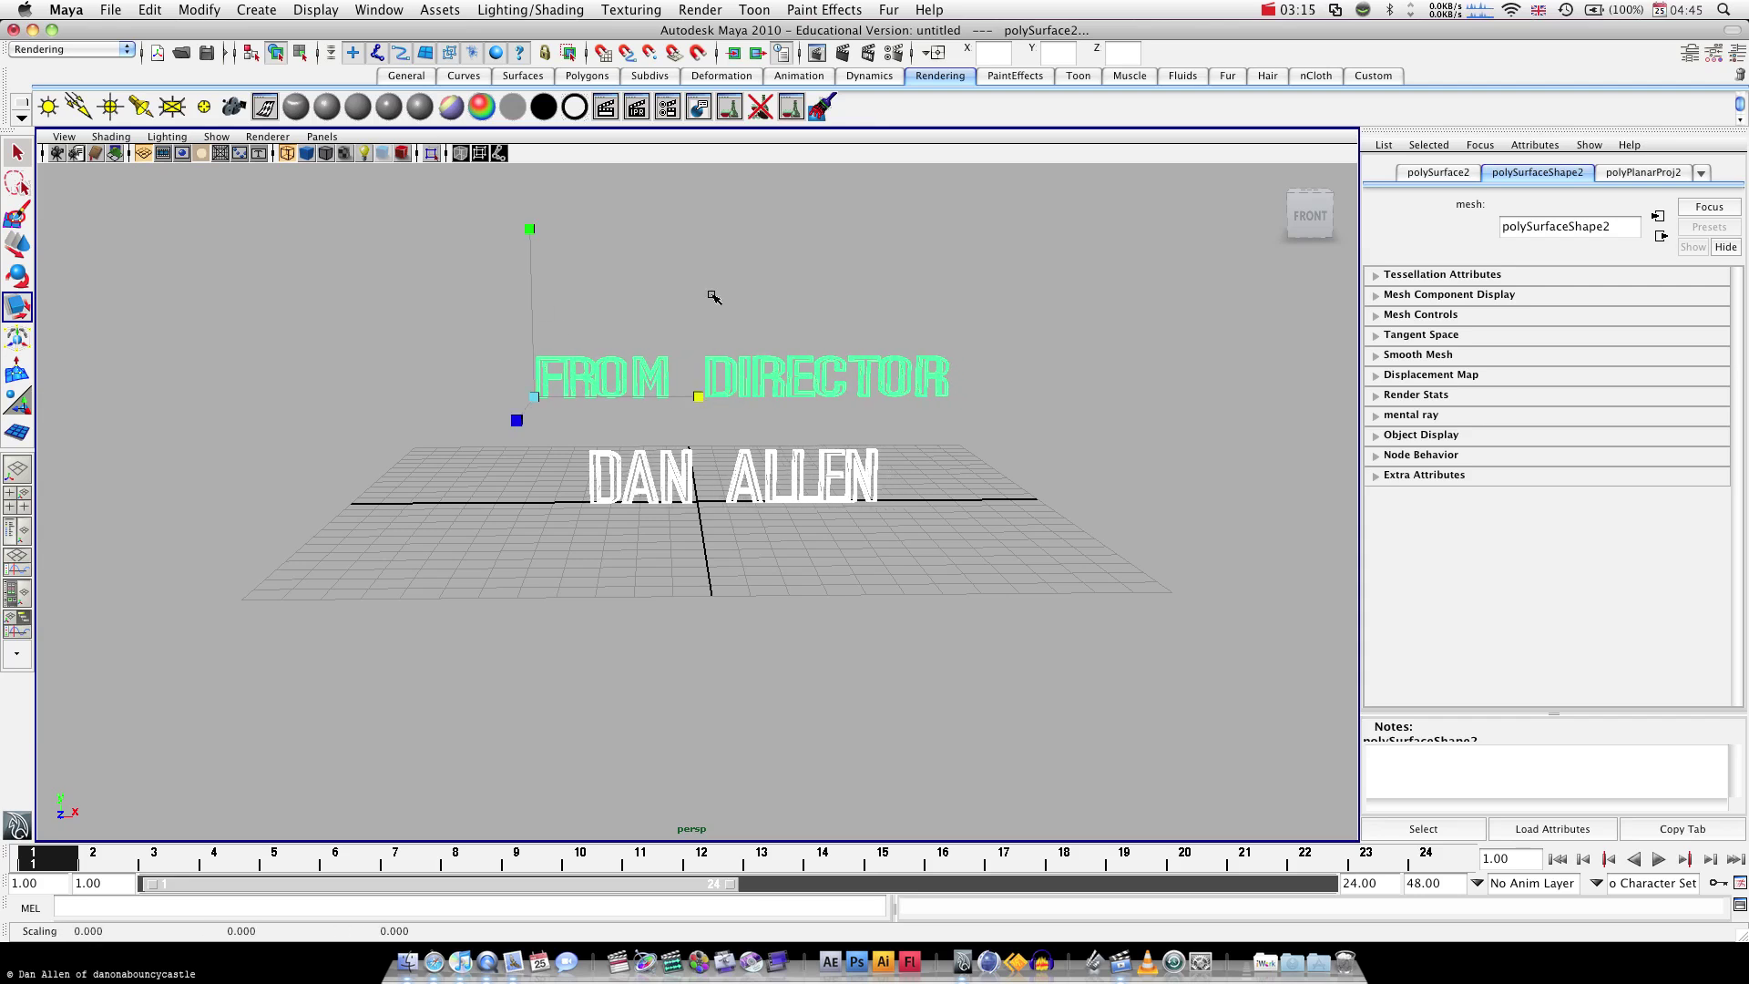
pyautogui.click(714, 293)
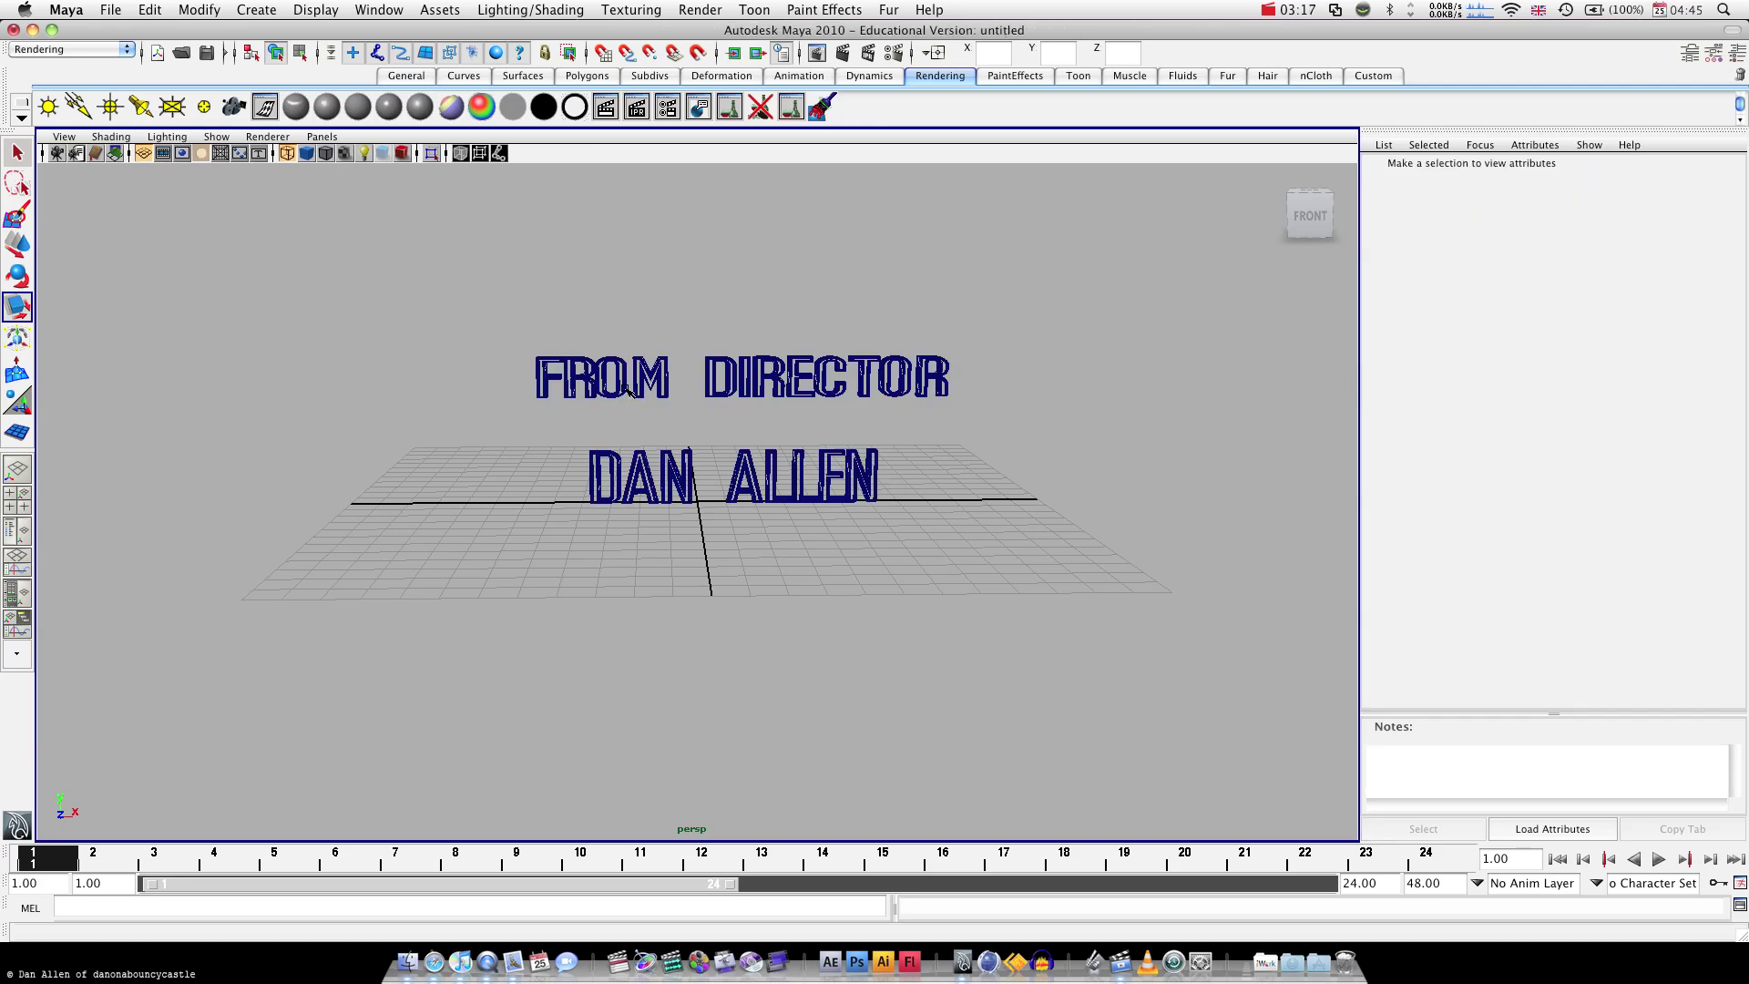
# Switch to shaded display and enlarge the name text evenly around its centred pivot
pyautogui.press('5')
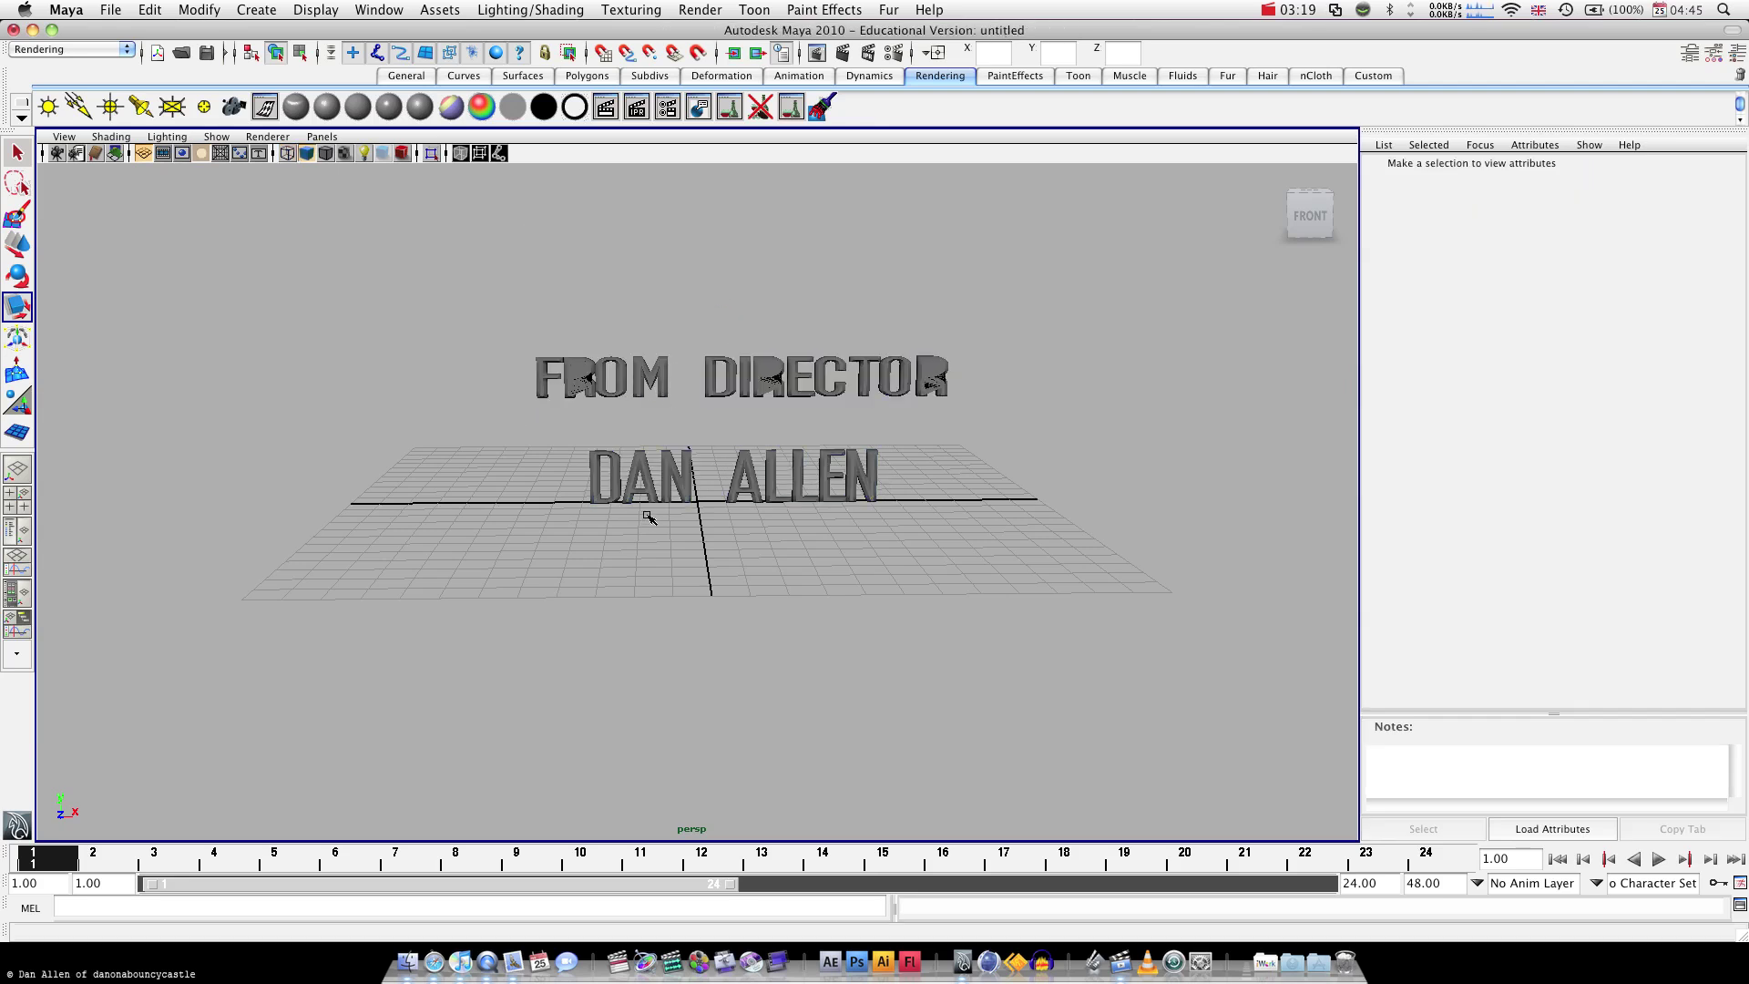
pyautogui.click(661, 482)
pyautogui.moveTo(590, 502); pyautogui.dragTo(782, 434)
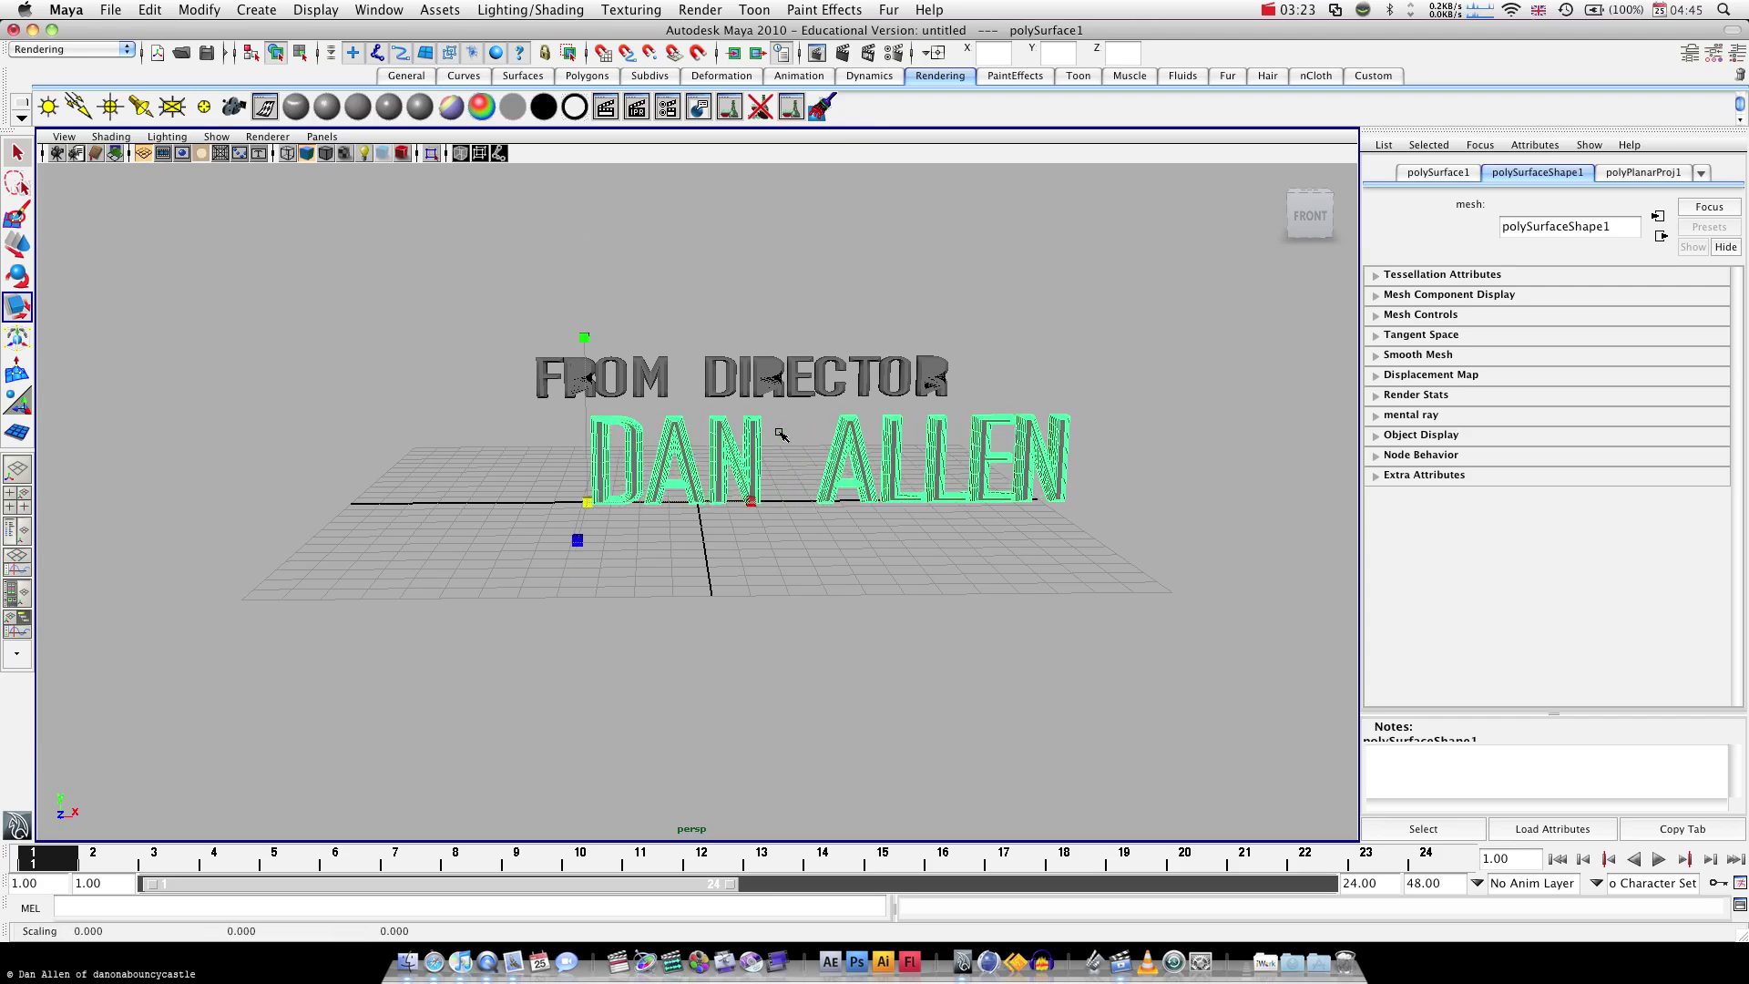
pyautogui.click(213, 16)
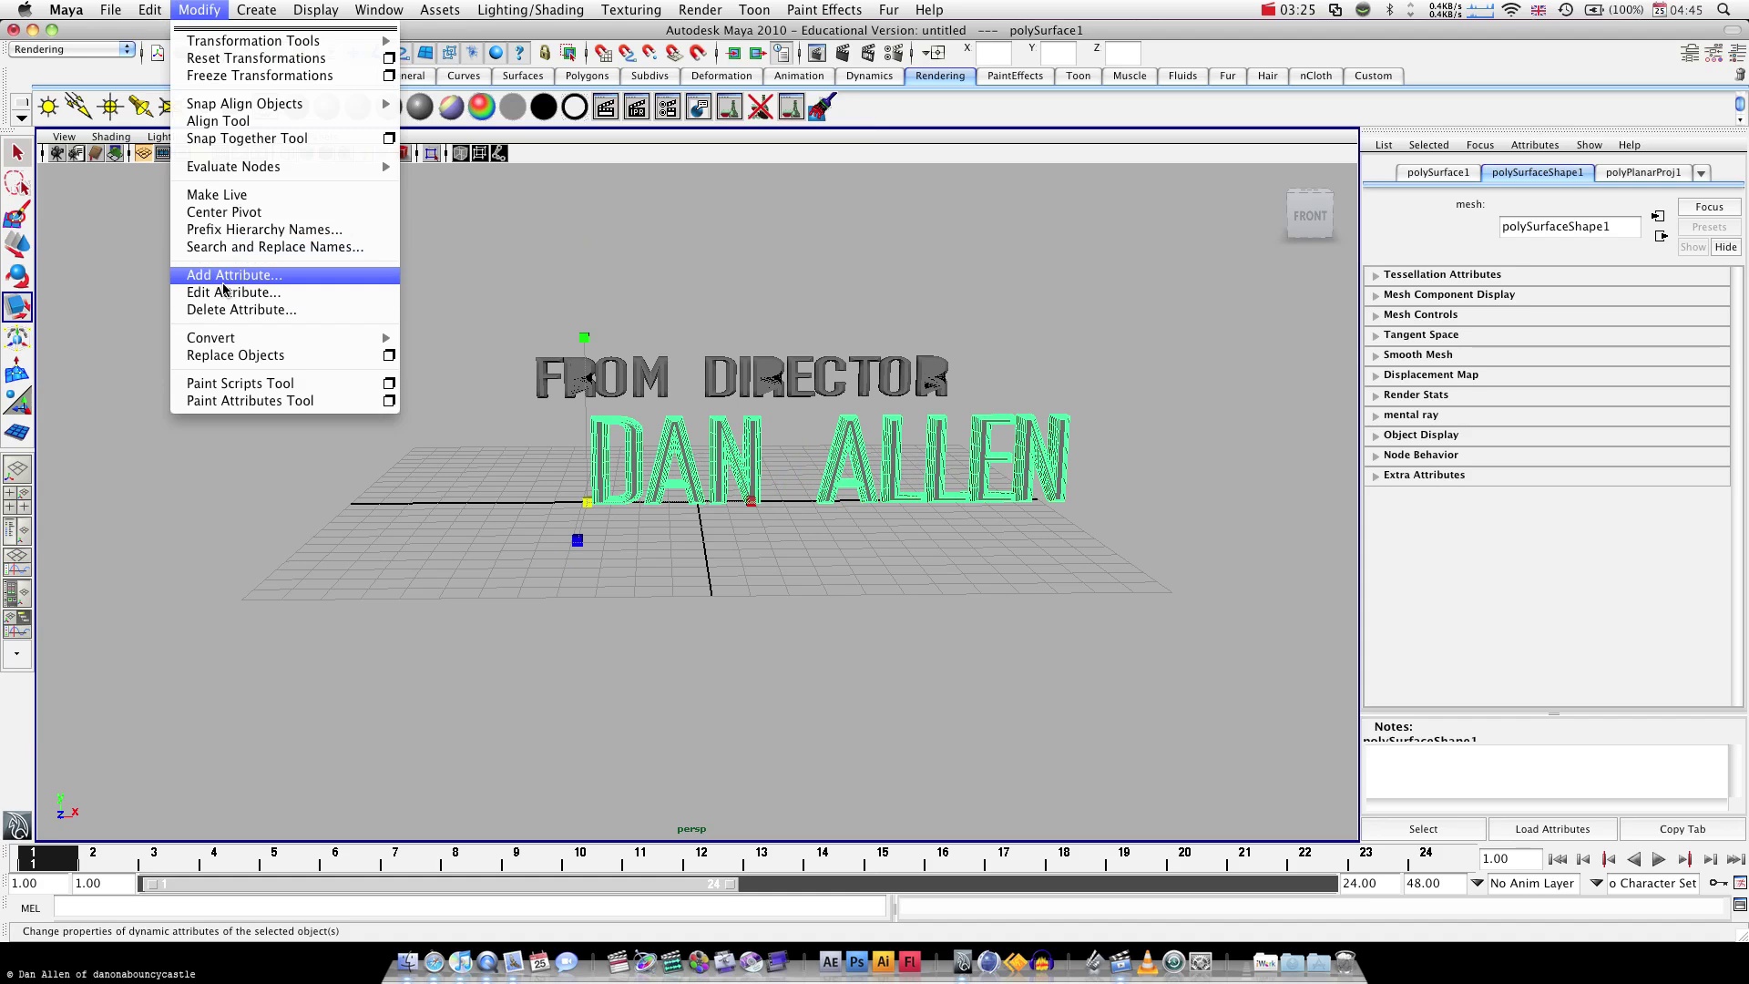
pyautogui.click(228, 213)
pyautogui.moveTo(834, 464); pyautogui.dragTo(792, 415)
# Centre FROM DIRECTOR's pivot, widen it, and shift it left
pyautogui.click(779, 386)
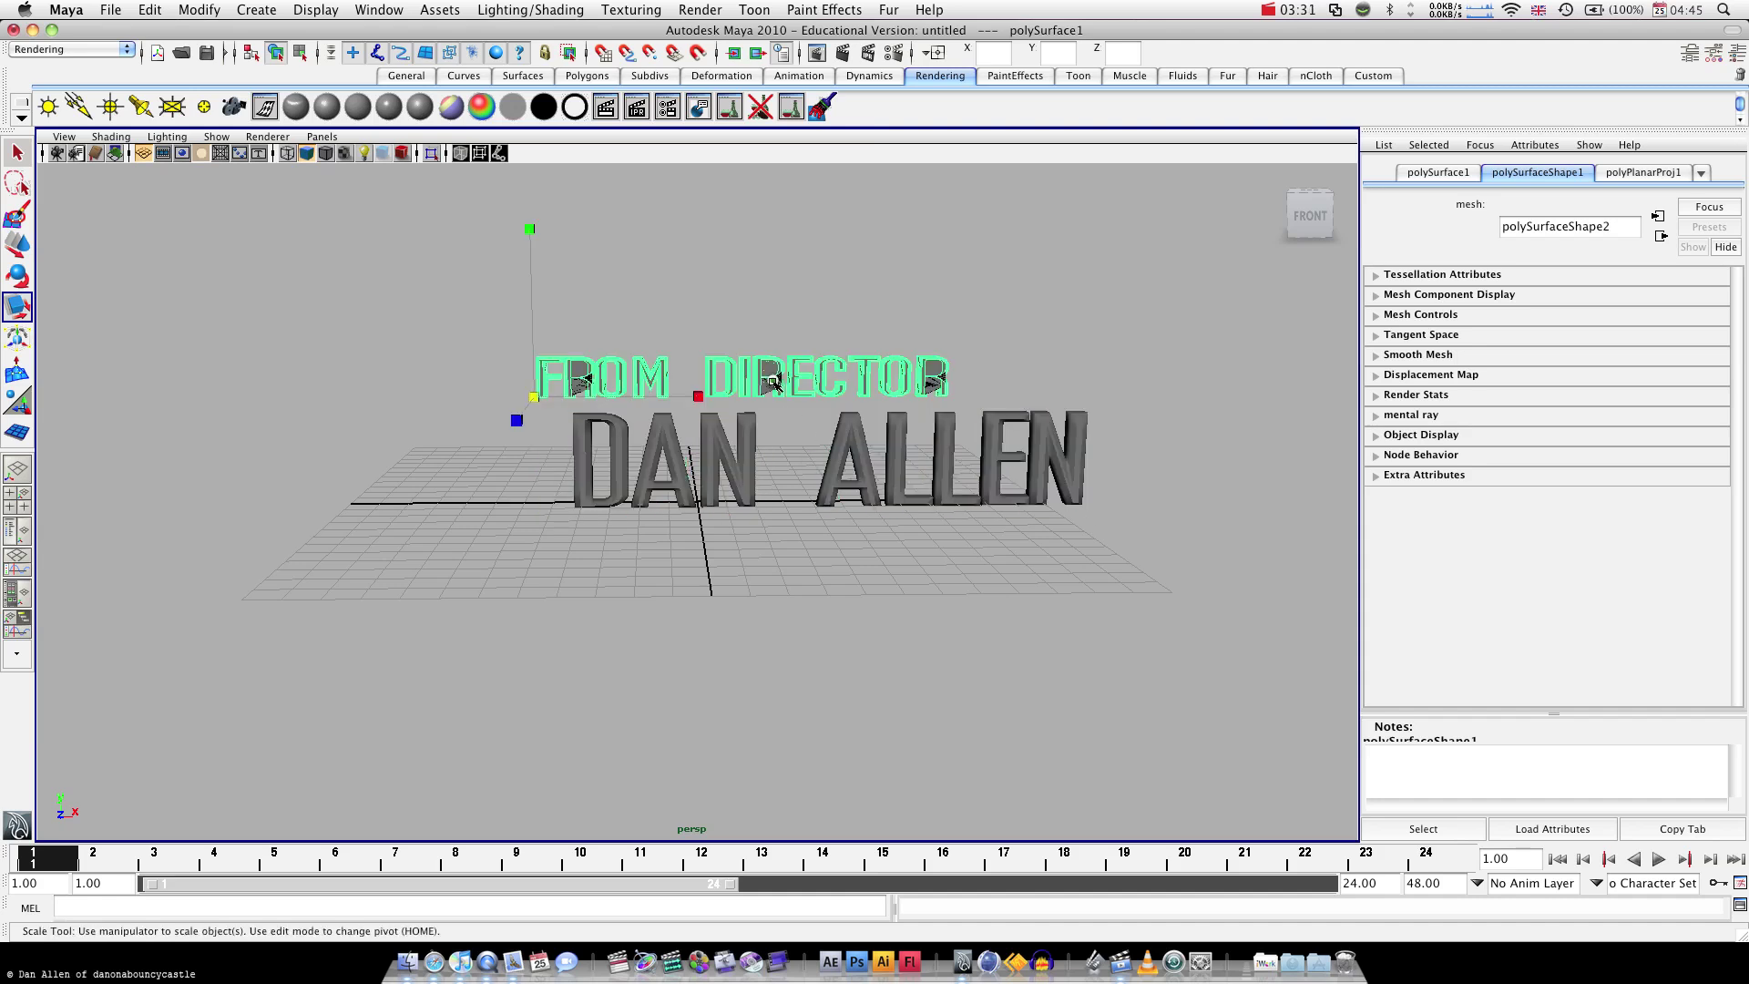
pyautogui.click(198, 10)
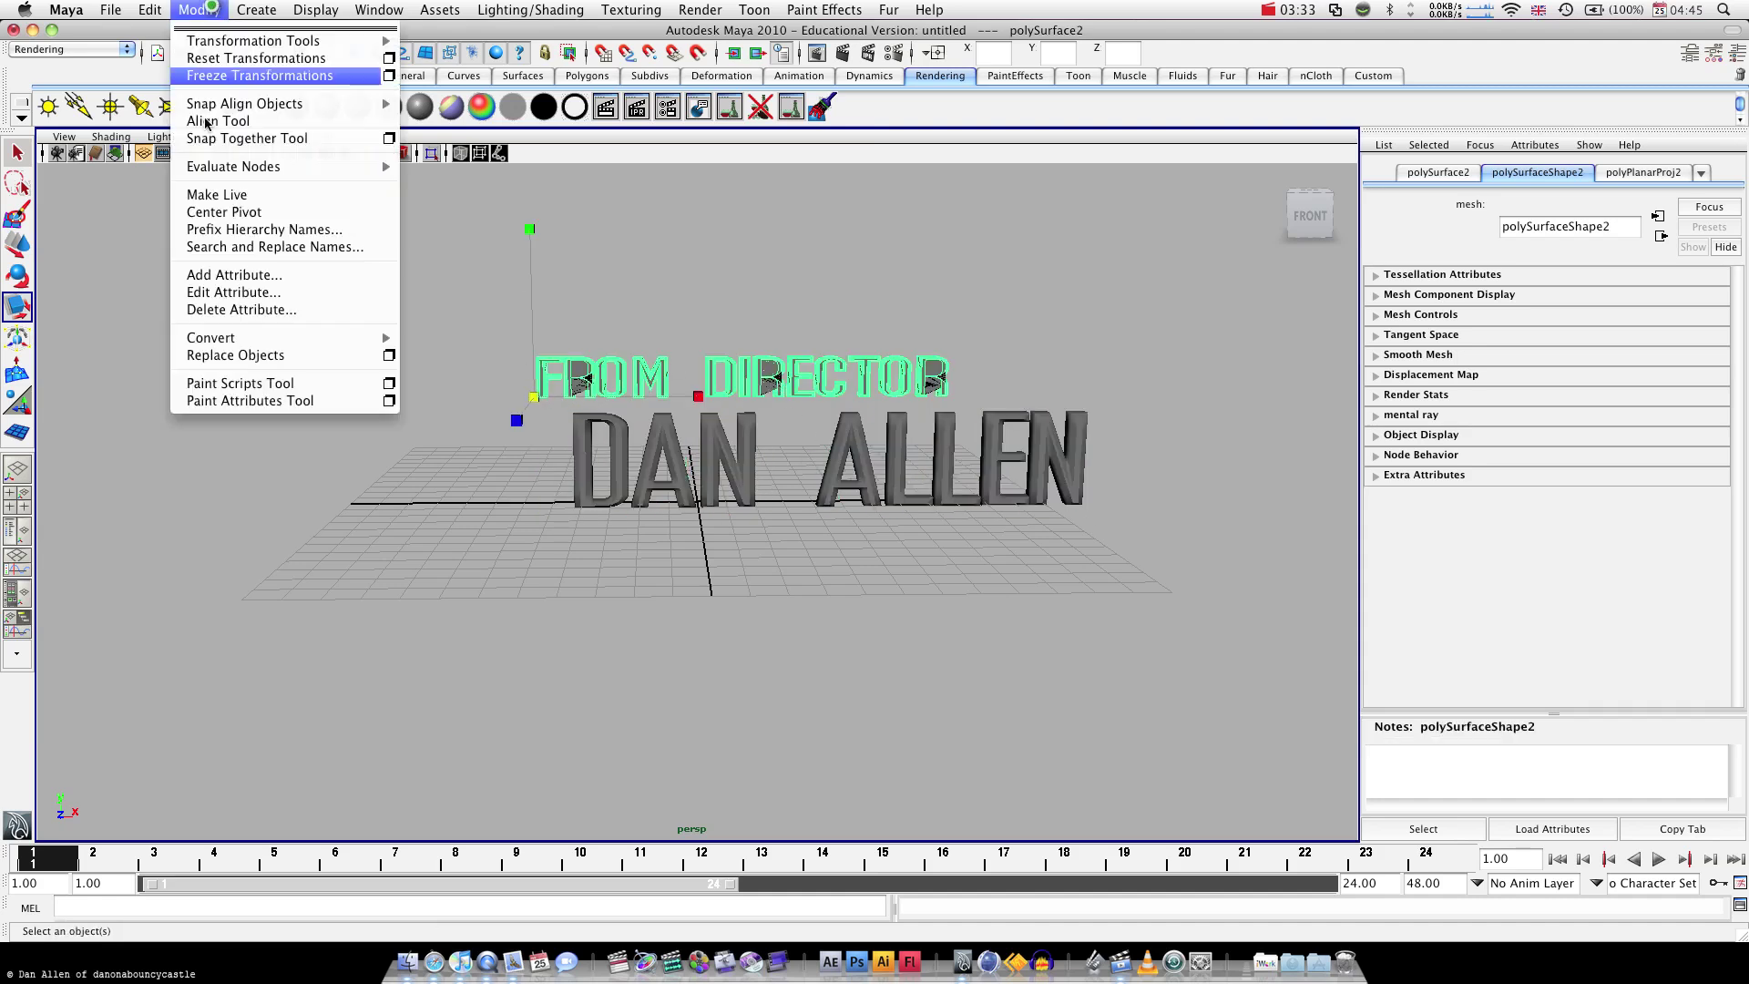
pyautogui.click(223, 211)
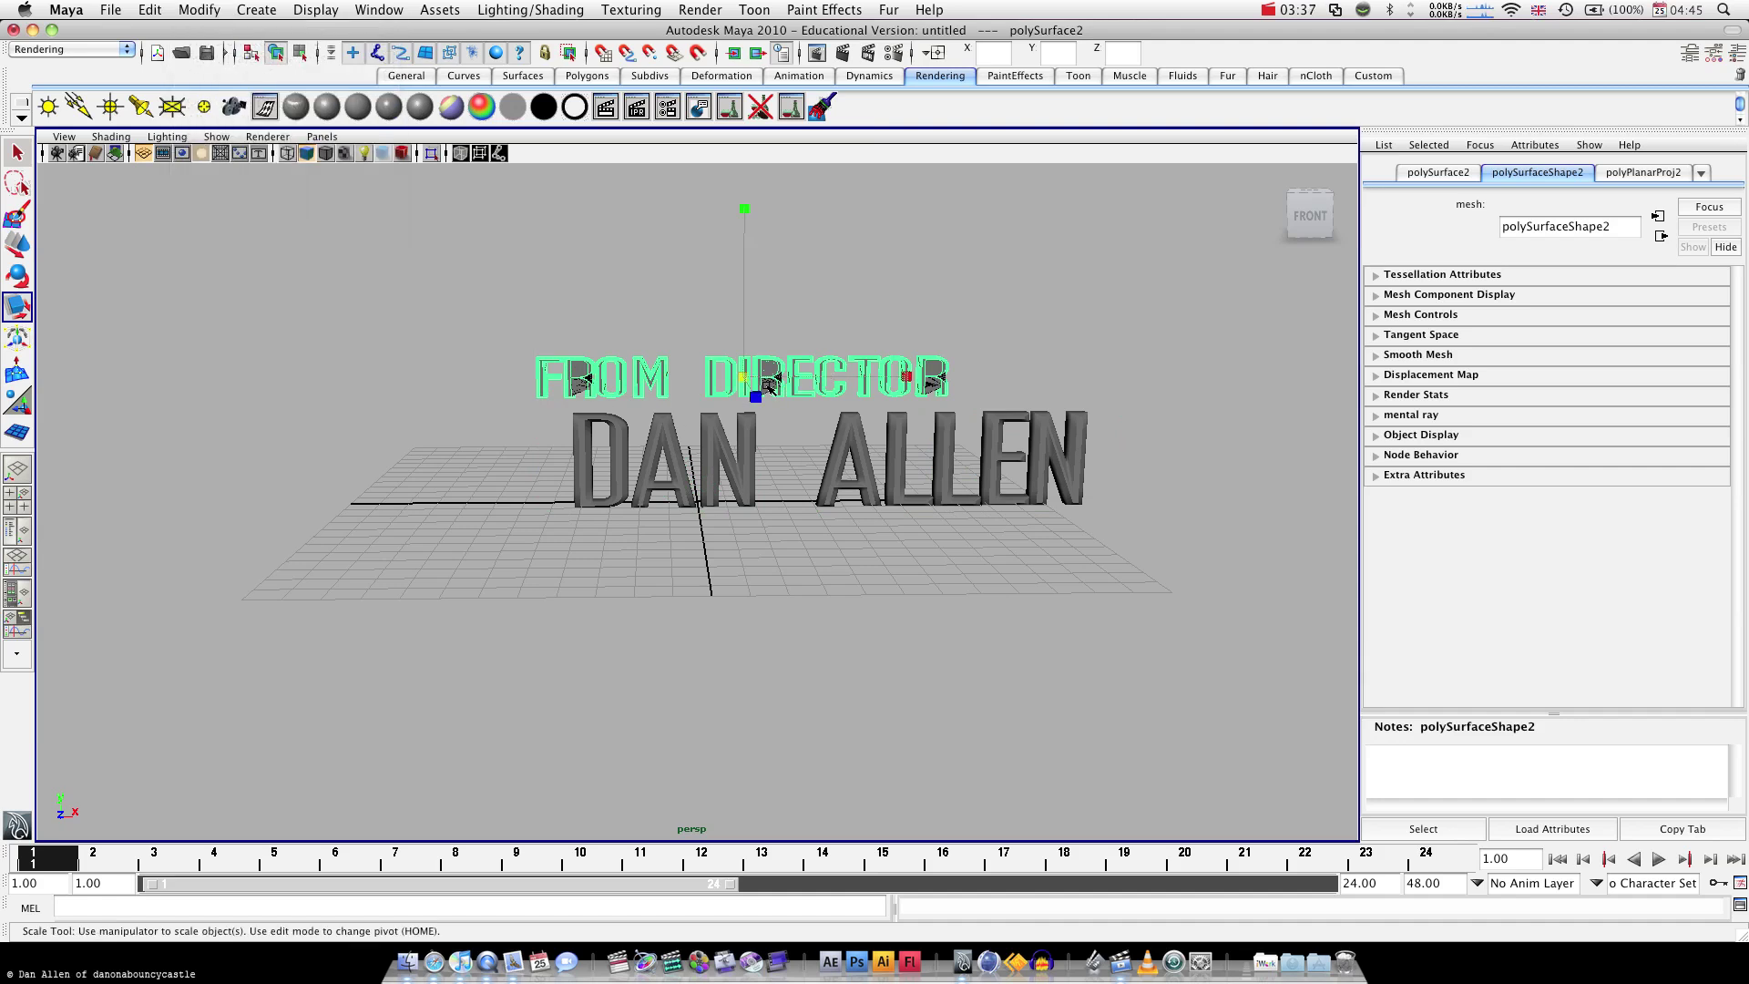
pyautogui.moveTo(745, 379); pyautogui.dragTo(757, 379)
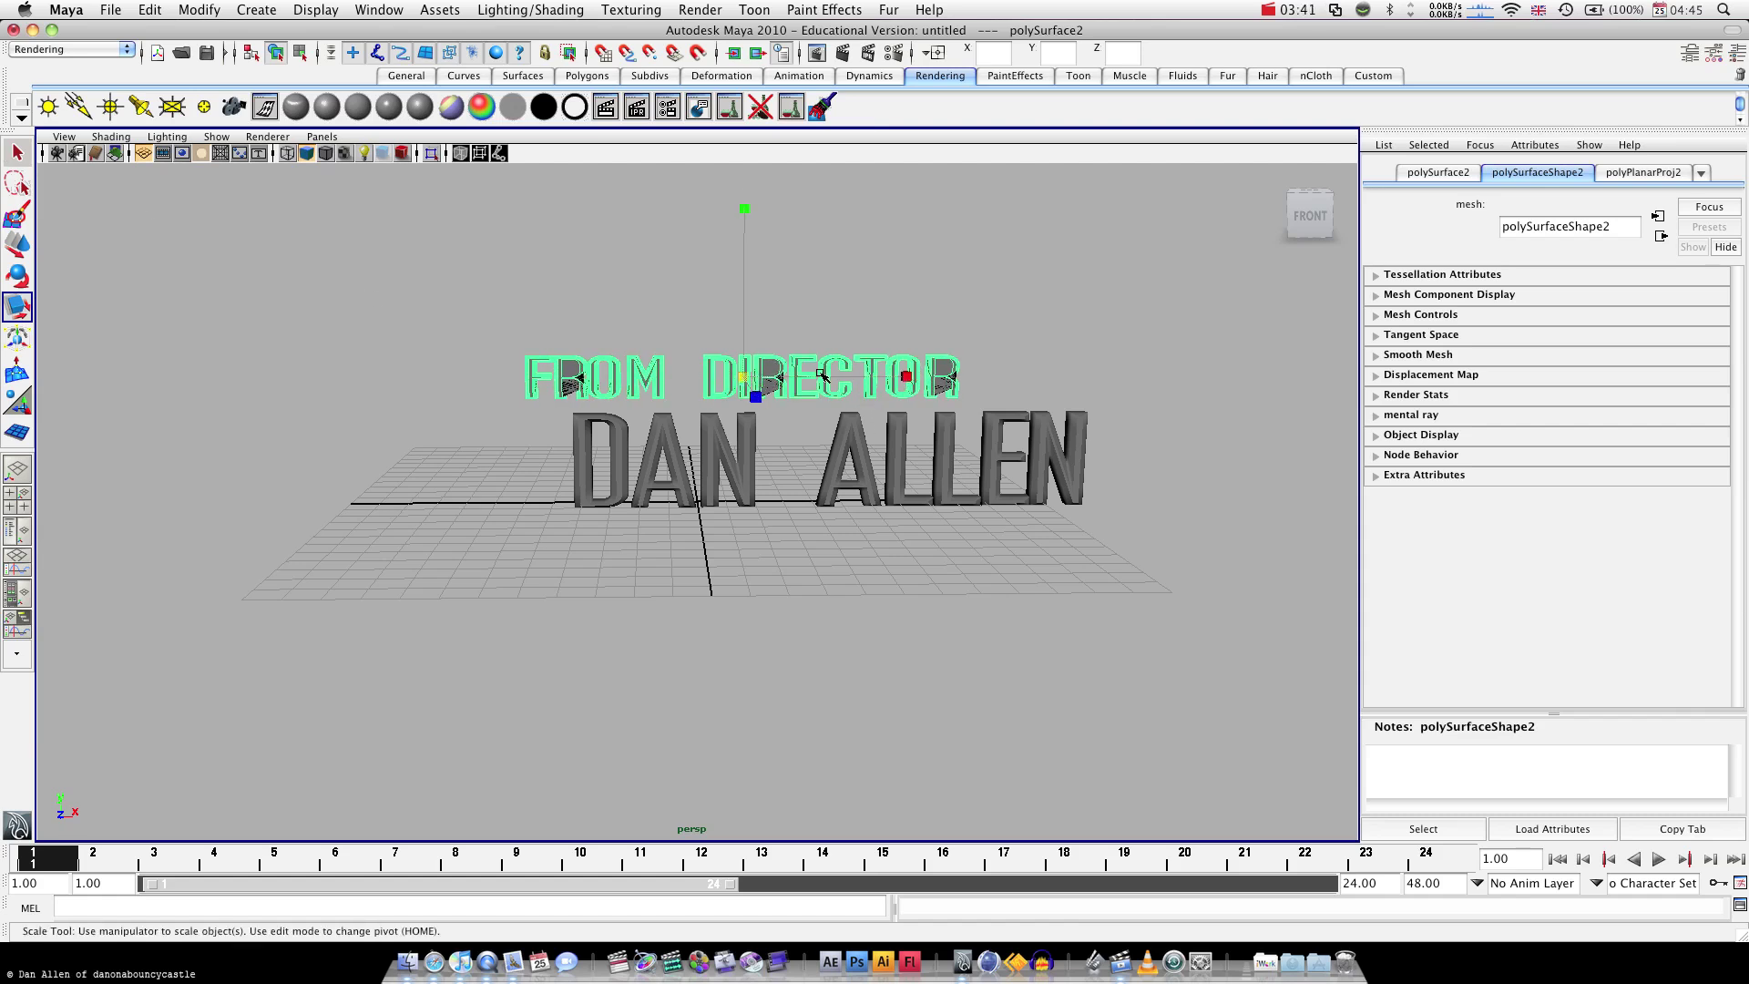
pyautogui.press('w')
pyautogui.moveTo(870, 379)
pyautogui.mouseDown()
pyautogui.moveTo(841, 394)
pyautogui.moveTo(857, 404)
pyautogui.mouseUp()
# Line the name text up centred beneath FROM DIRECTOR, nudging FROM DIRECTOR slightly left
pyautogui.click(874, 451)
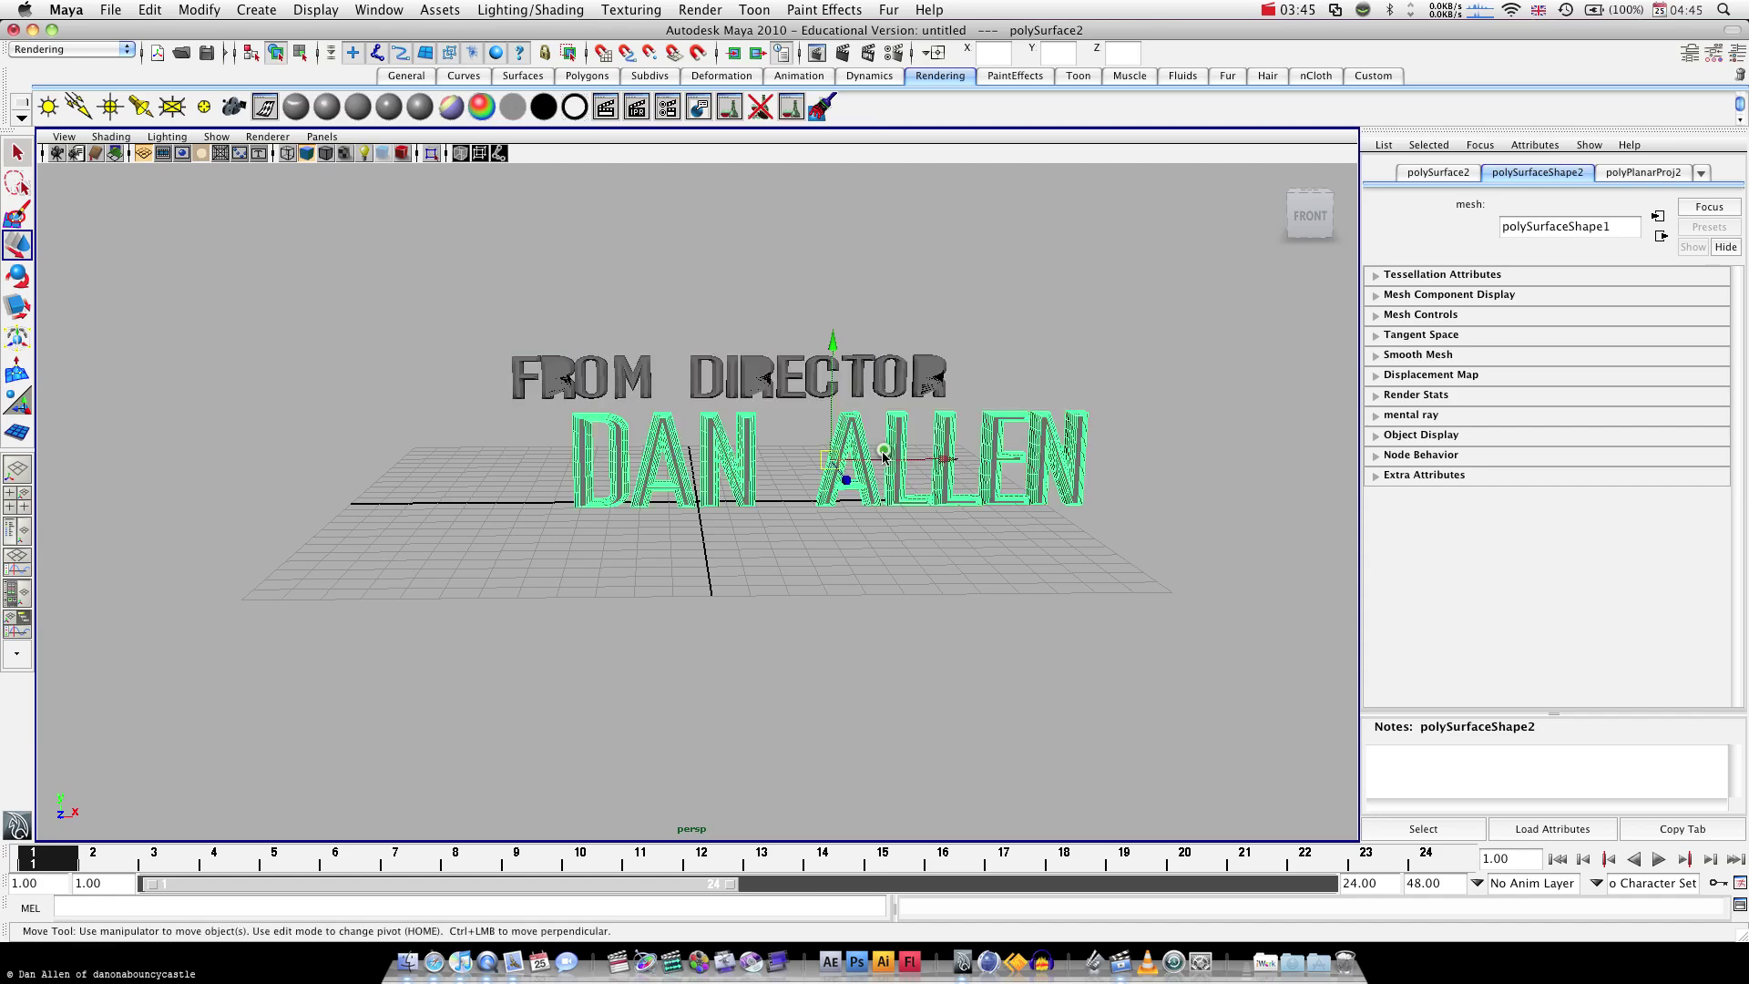
pyautogui.moveTo(947, 464); pyautogui.dragTo(826, 462)
pyautogui.click(882, 242)
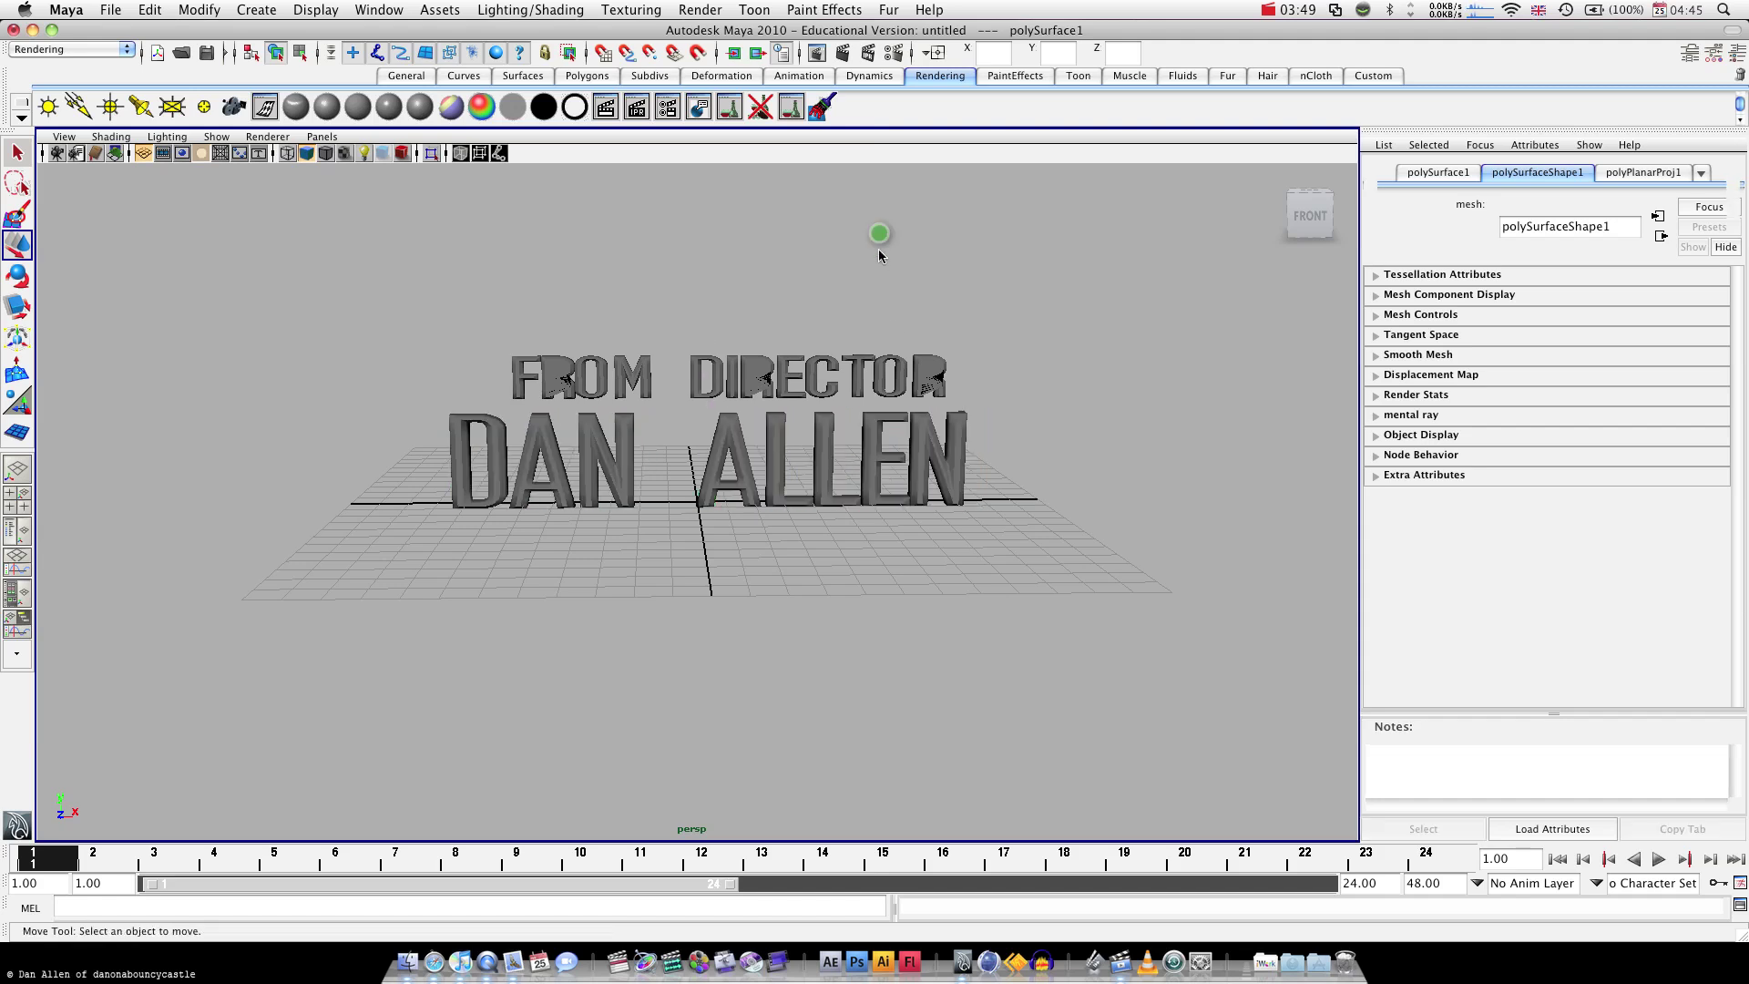
pyautogui.keyDown('alt'); pyautogui.moveTo(883, 243); pyautogui.dragTo(851, 274); pyautogui.keyUp('alt')
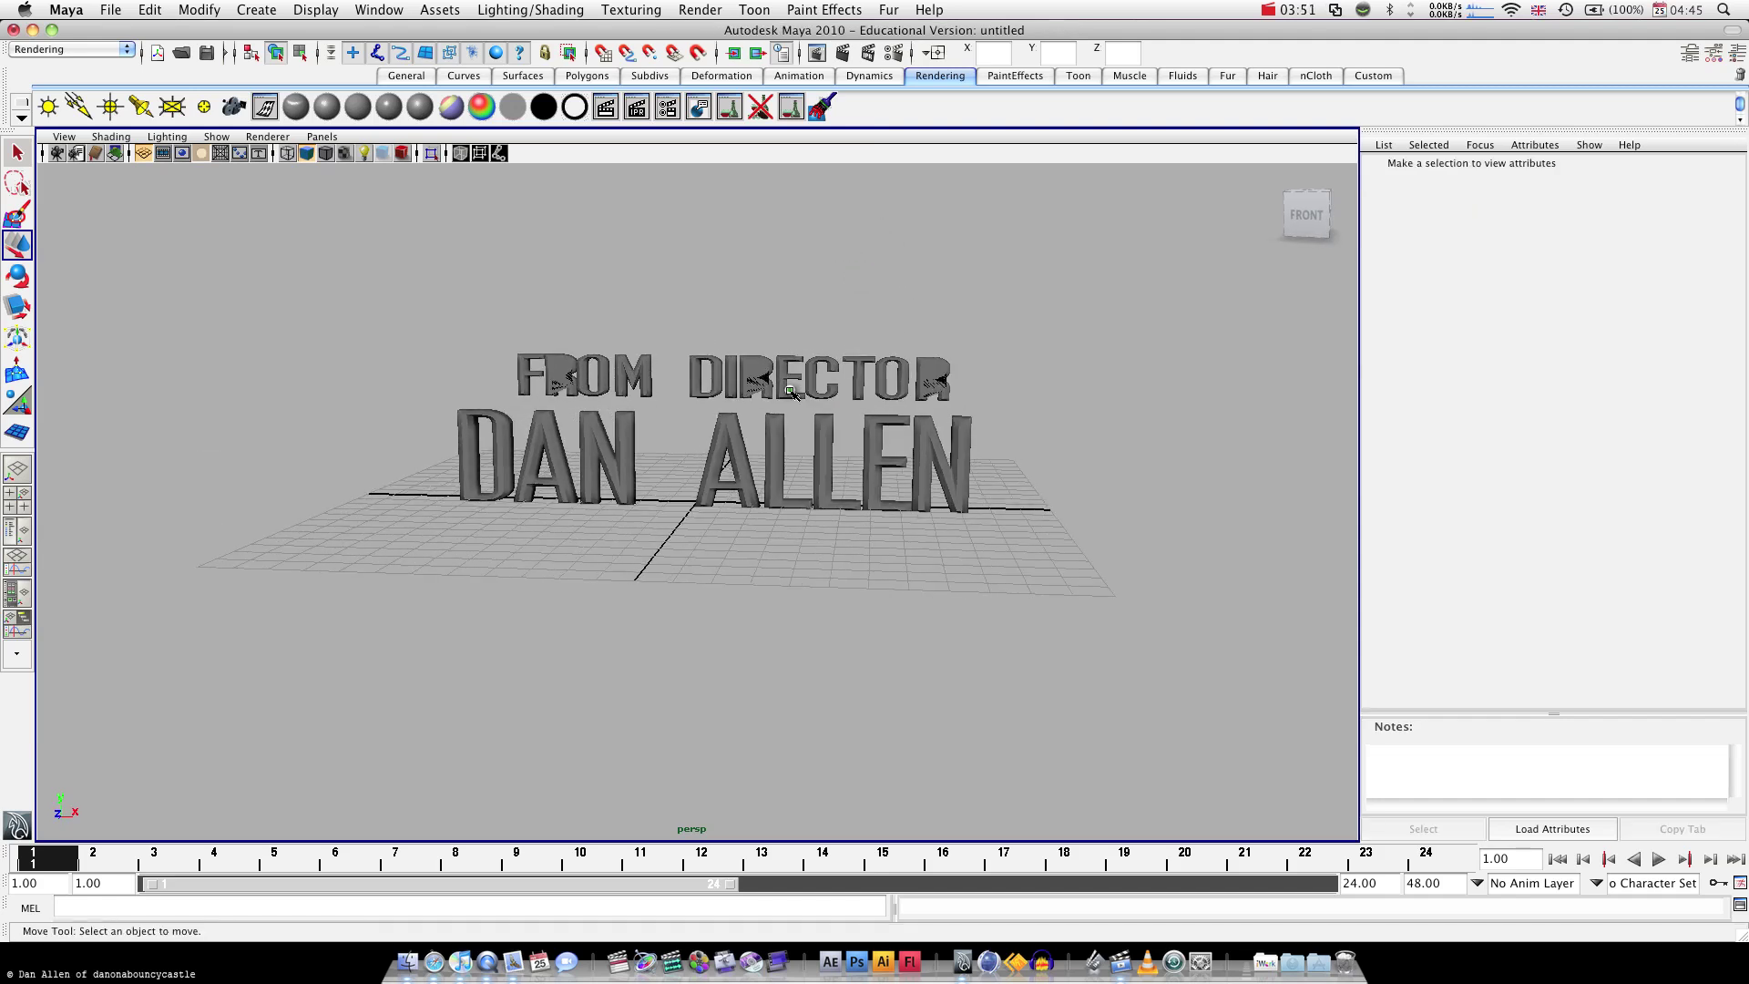
pyautogui.click(789, 382)
pyautogui.moveTo(847, 381); pyautogui.dragTo(838, 381)
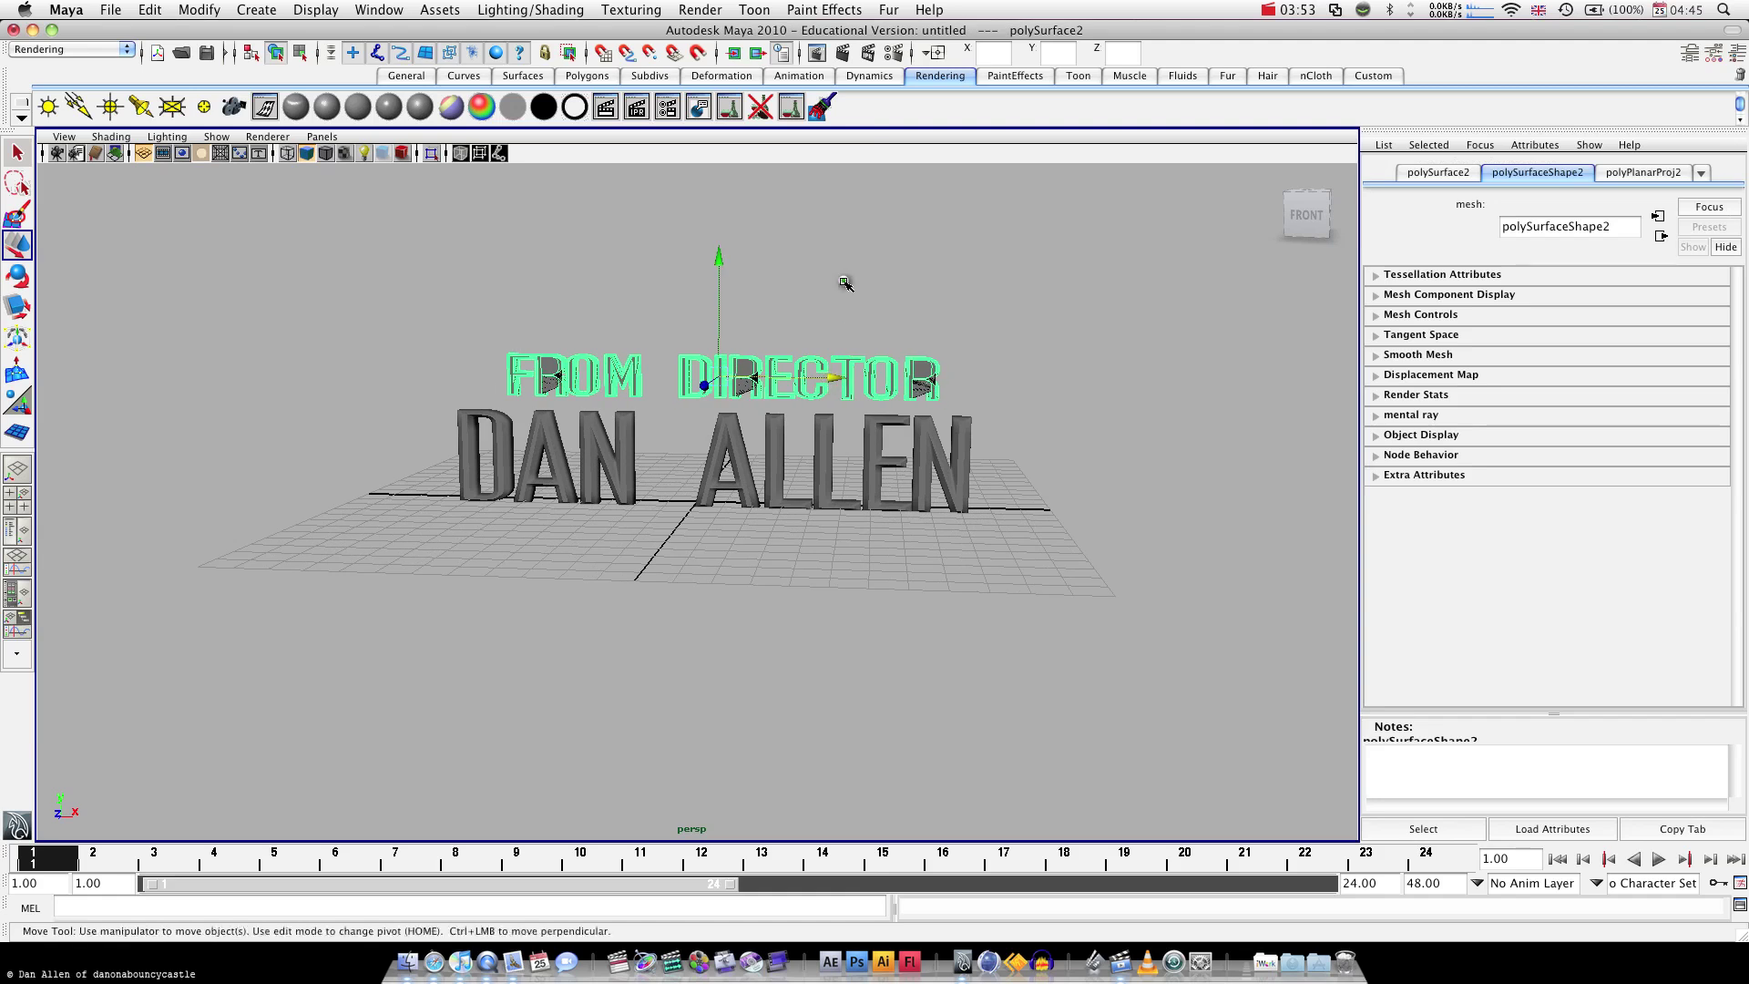
pyautogui.click(808, 443)
# In FROM DIRECTOR's bevelPlus2 attributes, reduce Bevel Width from 0.100 to 0.083
pyautogui.click(791, 365)
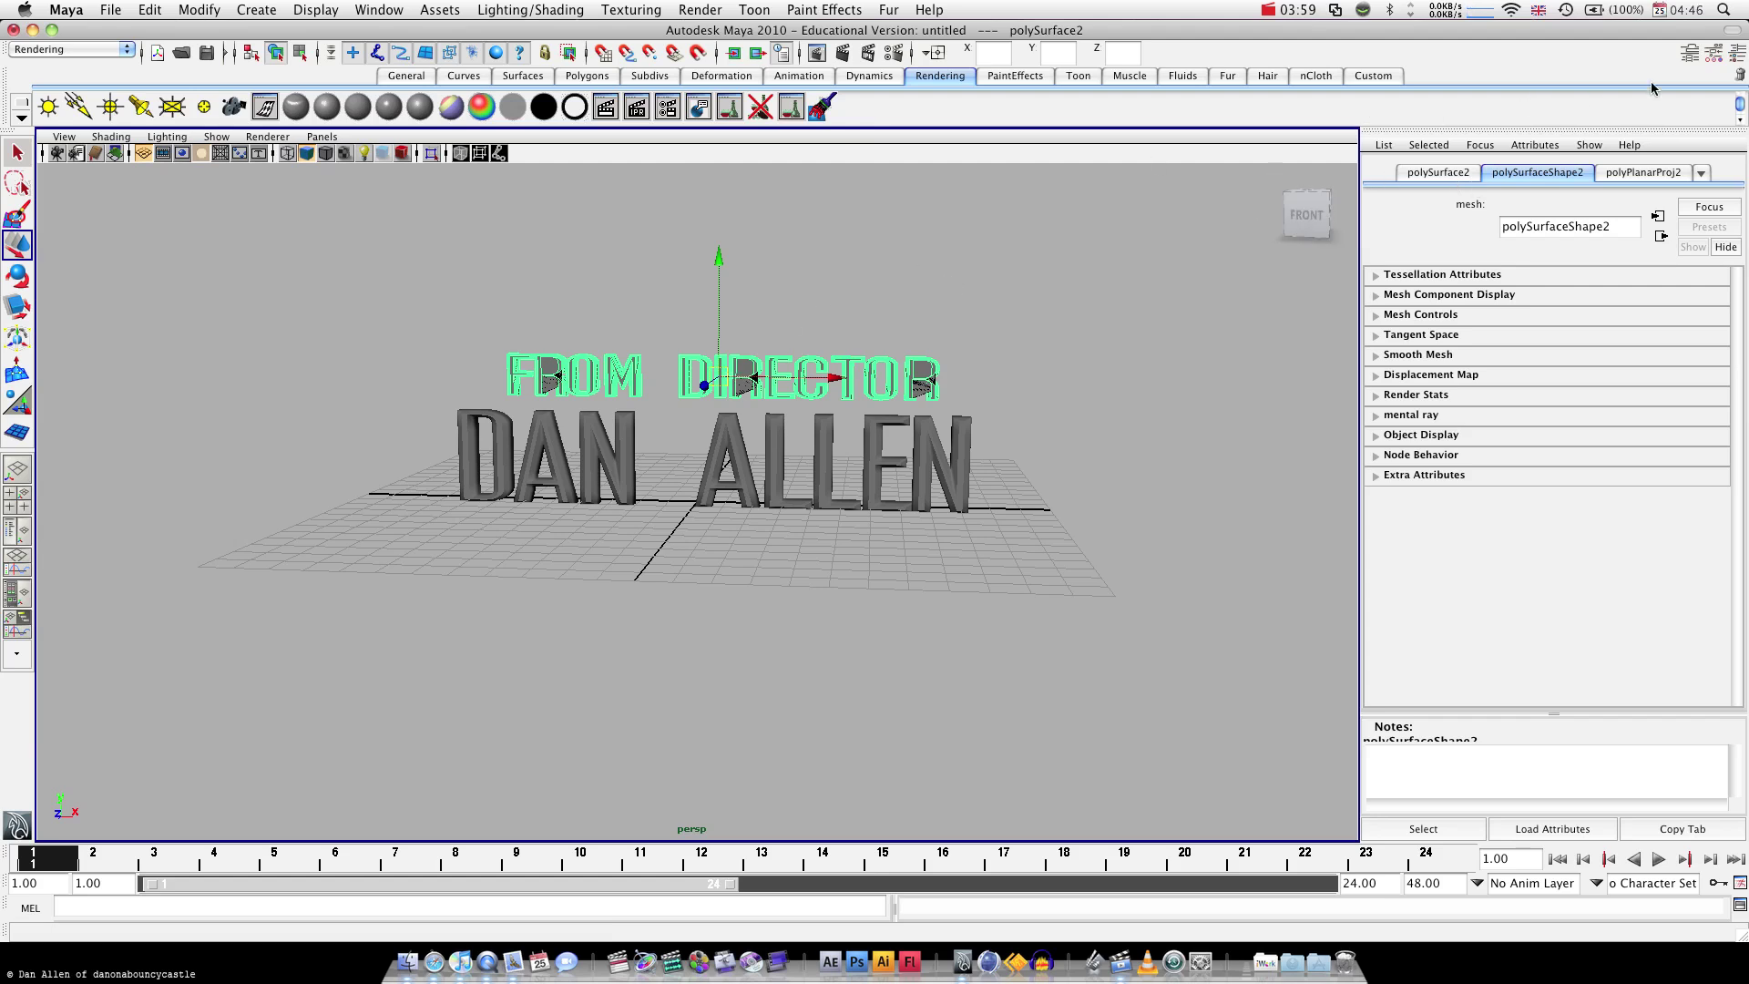
pyautogui.click(1718, 53)
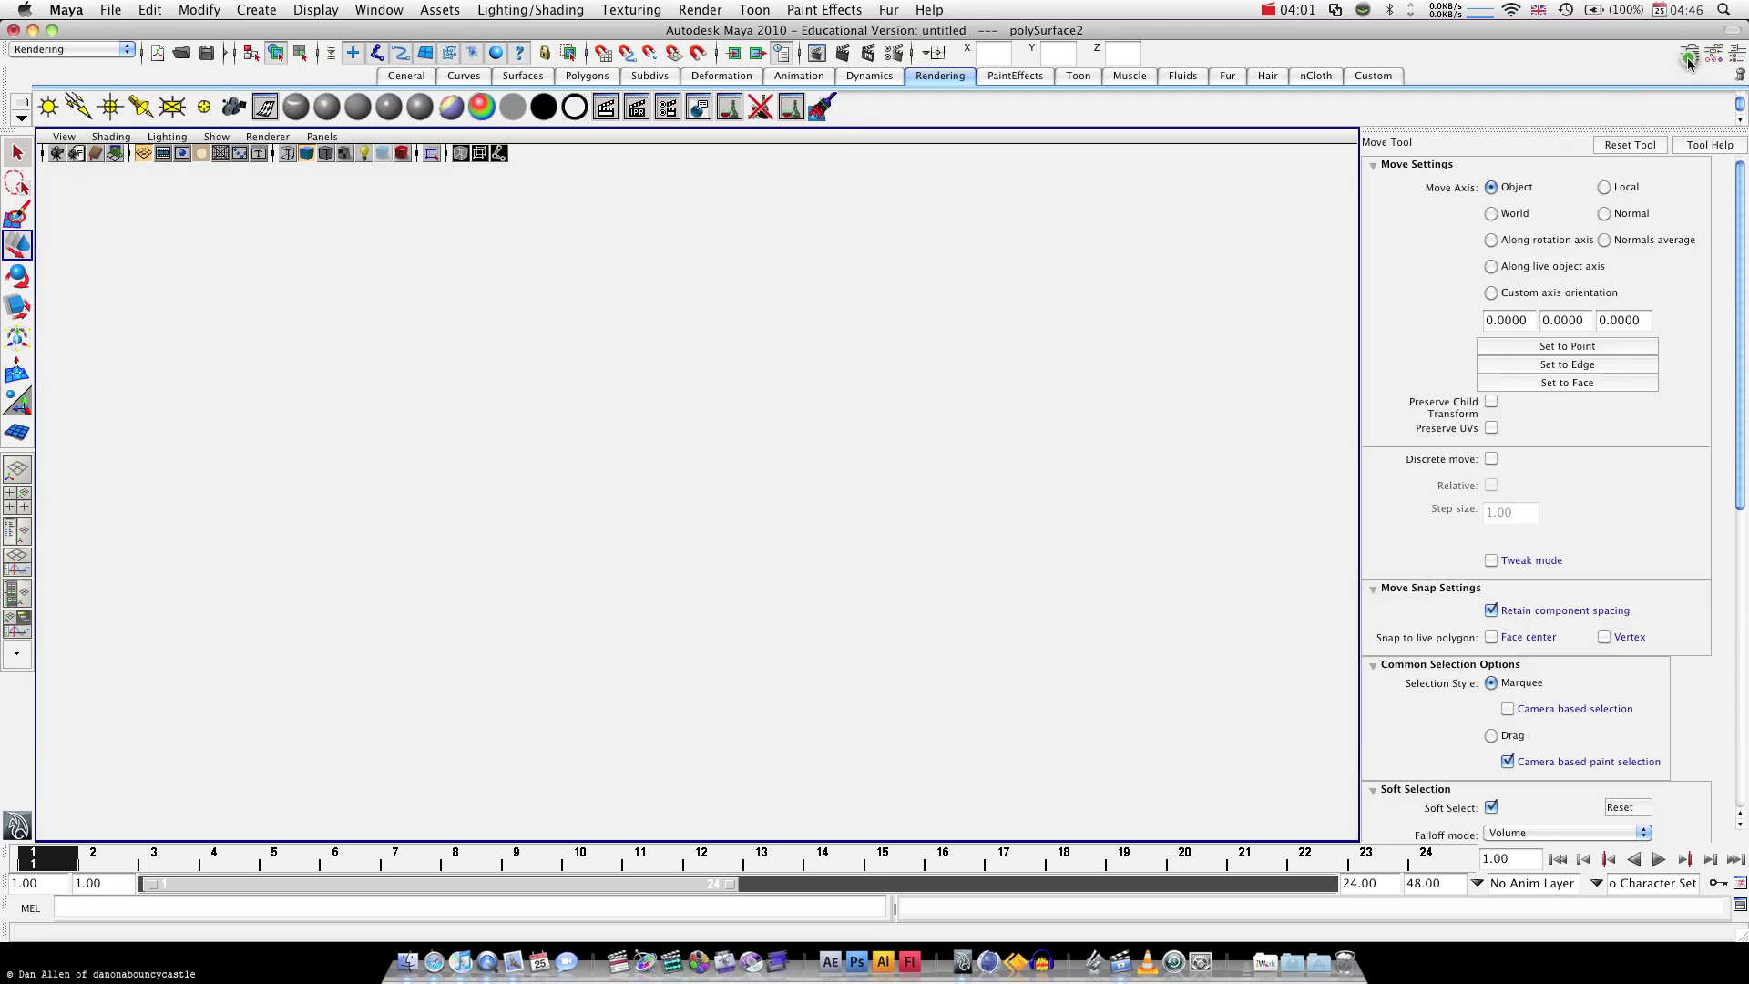
pyautogui.click(1692, 54)
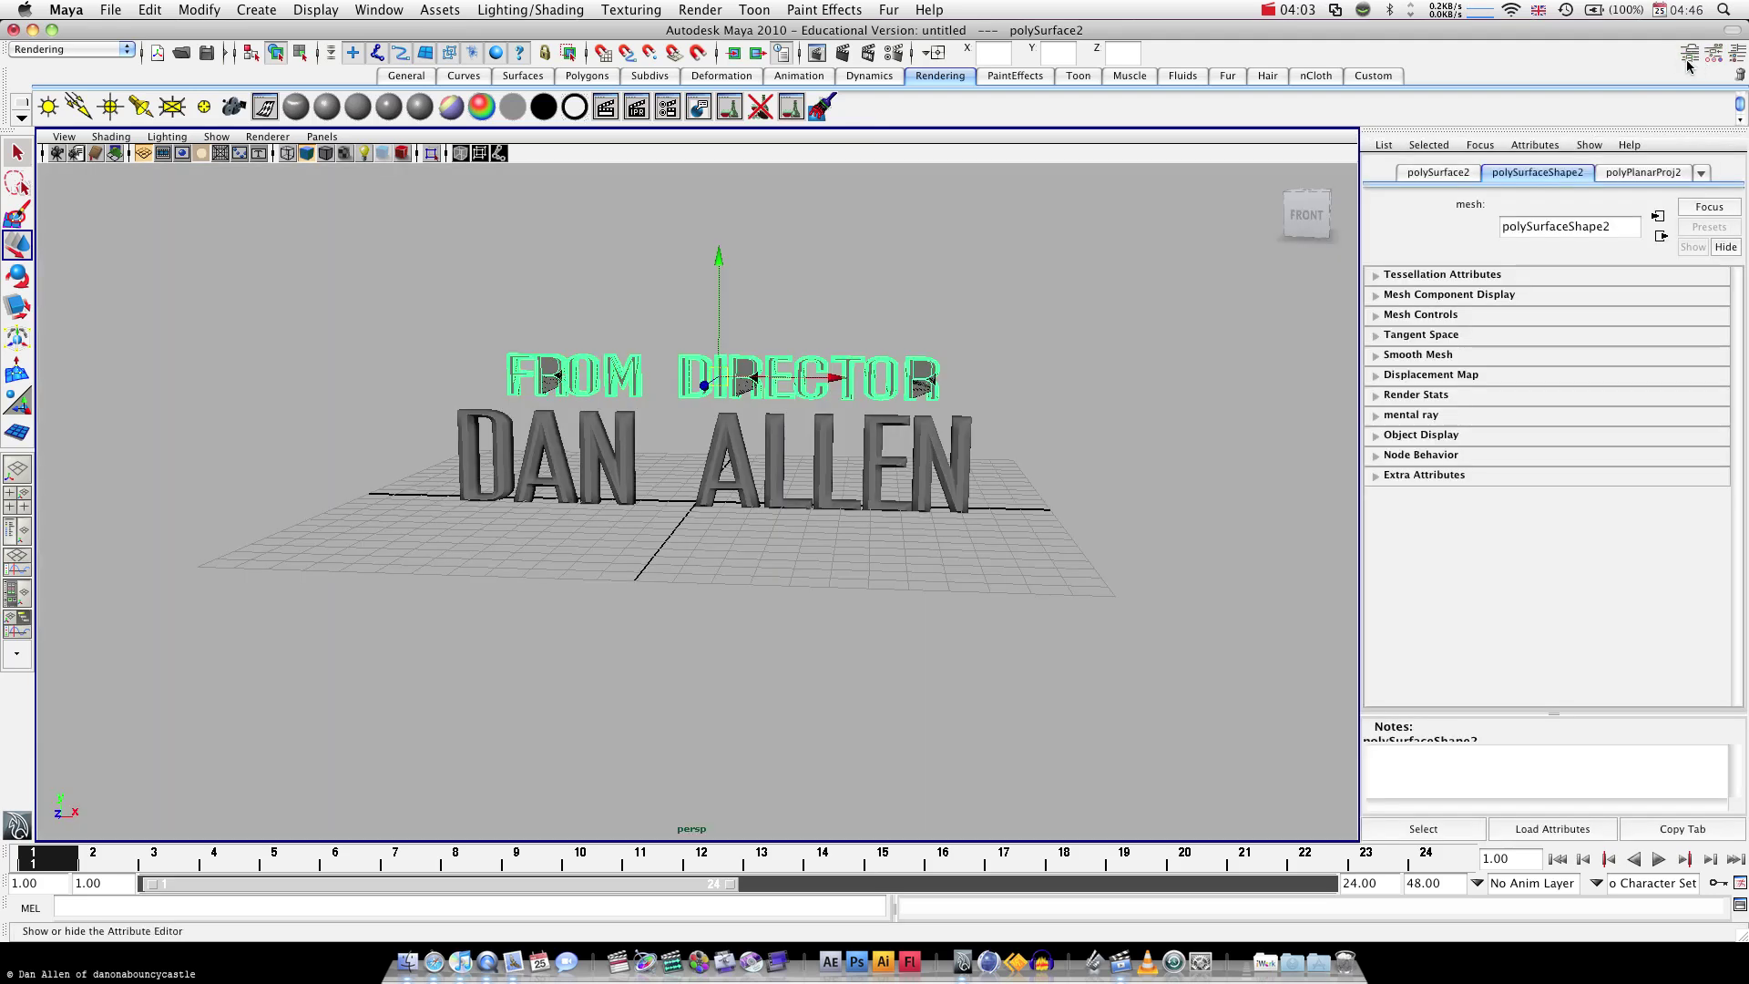
pyautogui.click(1658, 173)
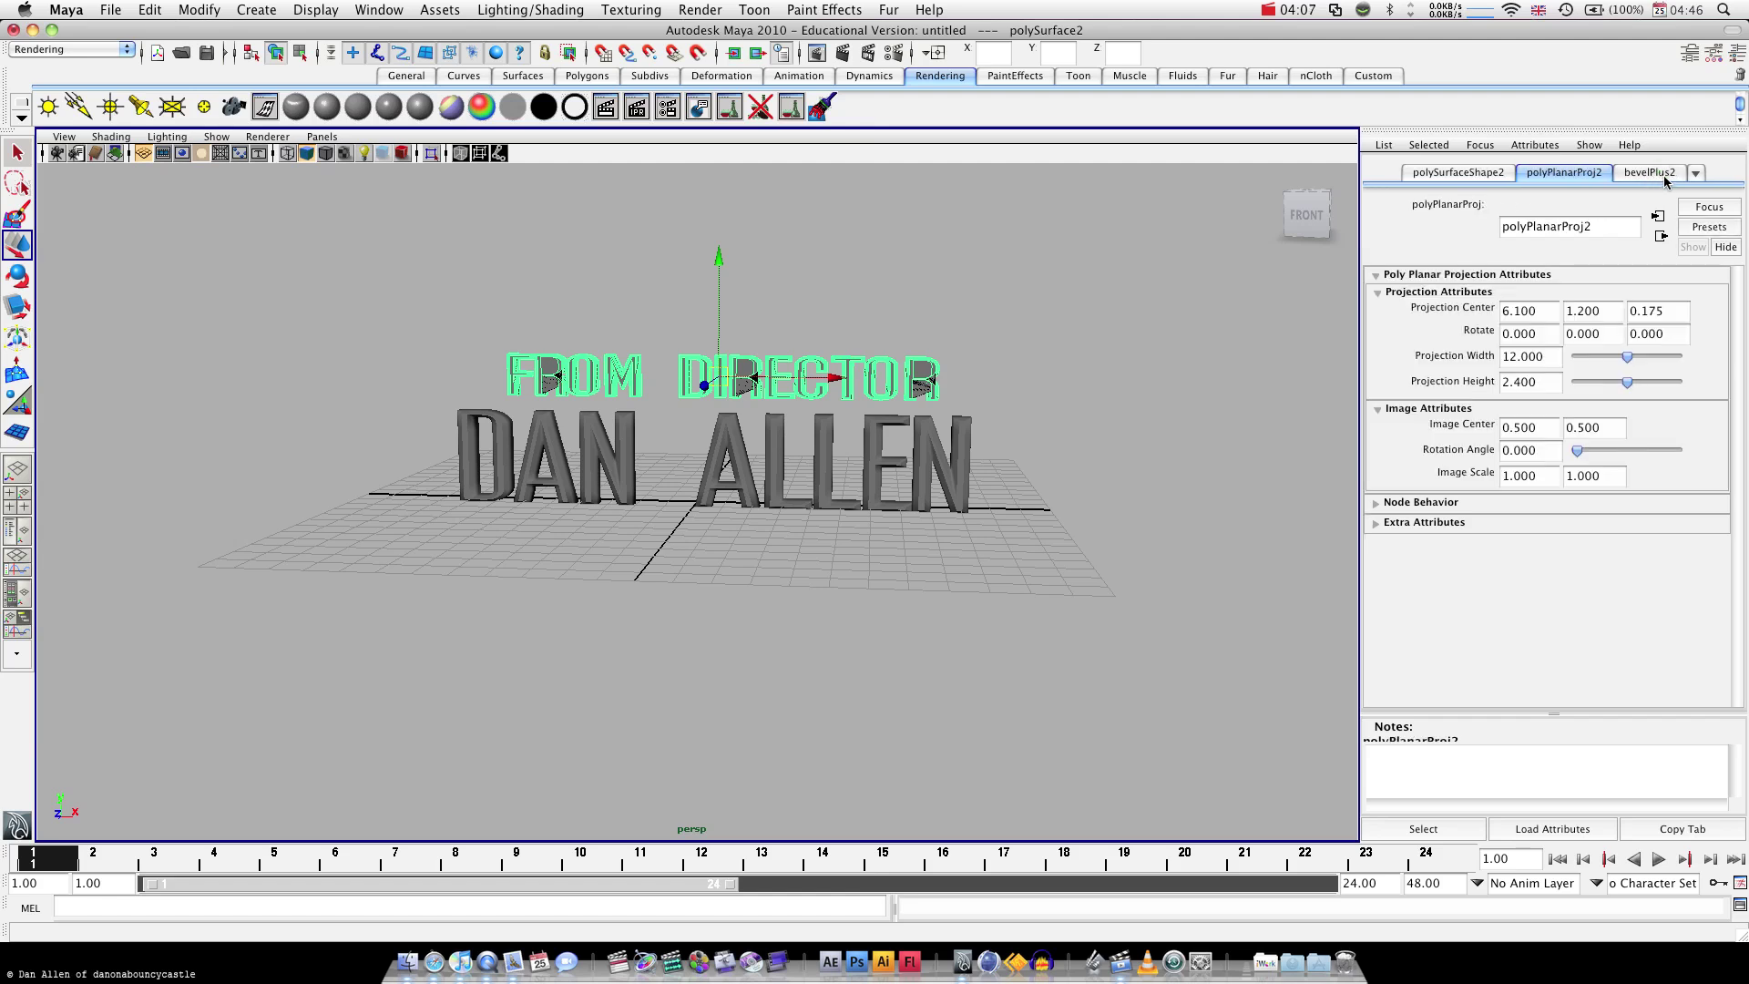
pyautogui.click(1664, 175)
pyautogui.click(1646, 176)
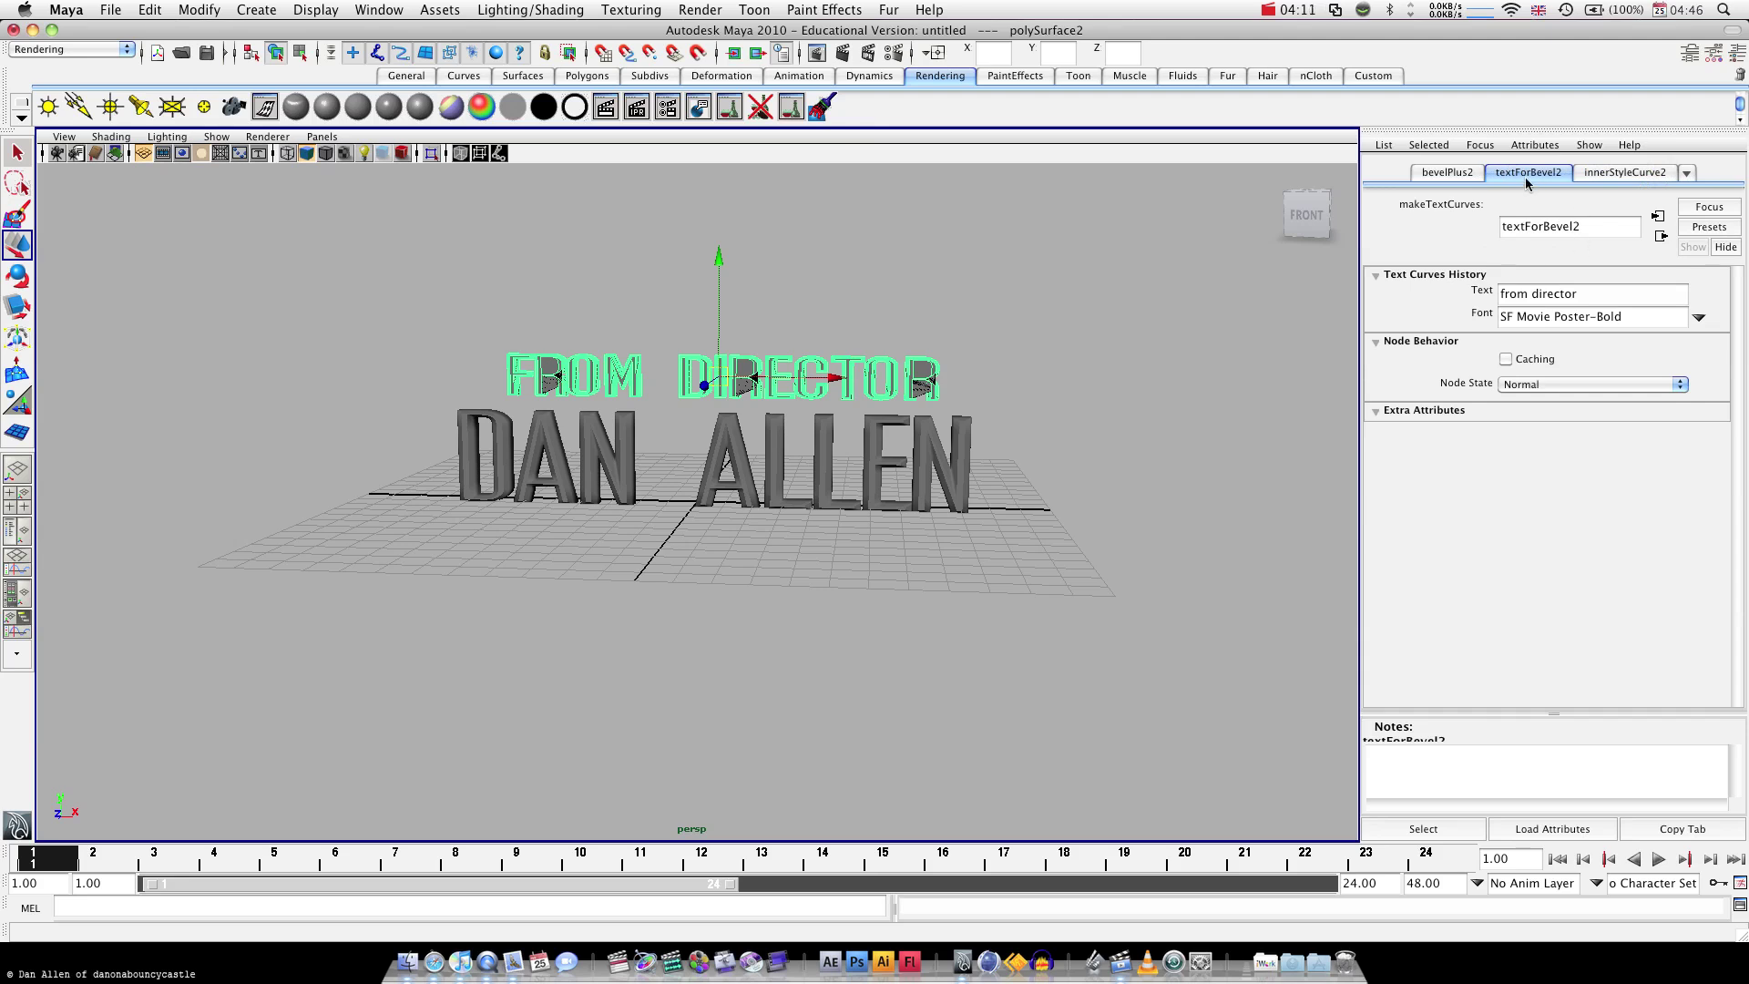
pyautogui.click(1456, 174)
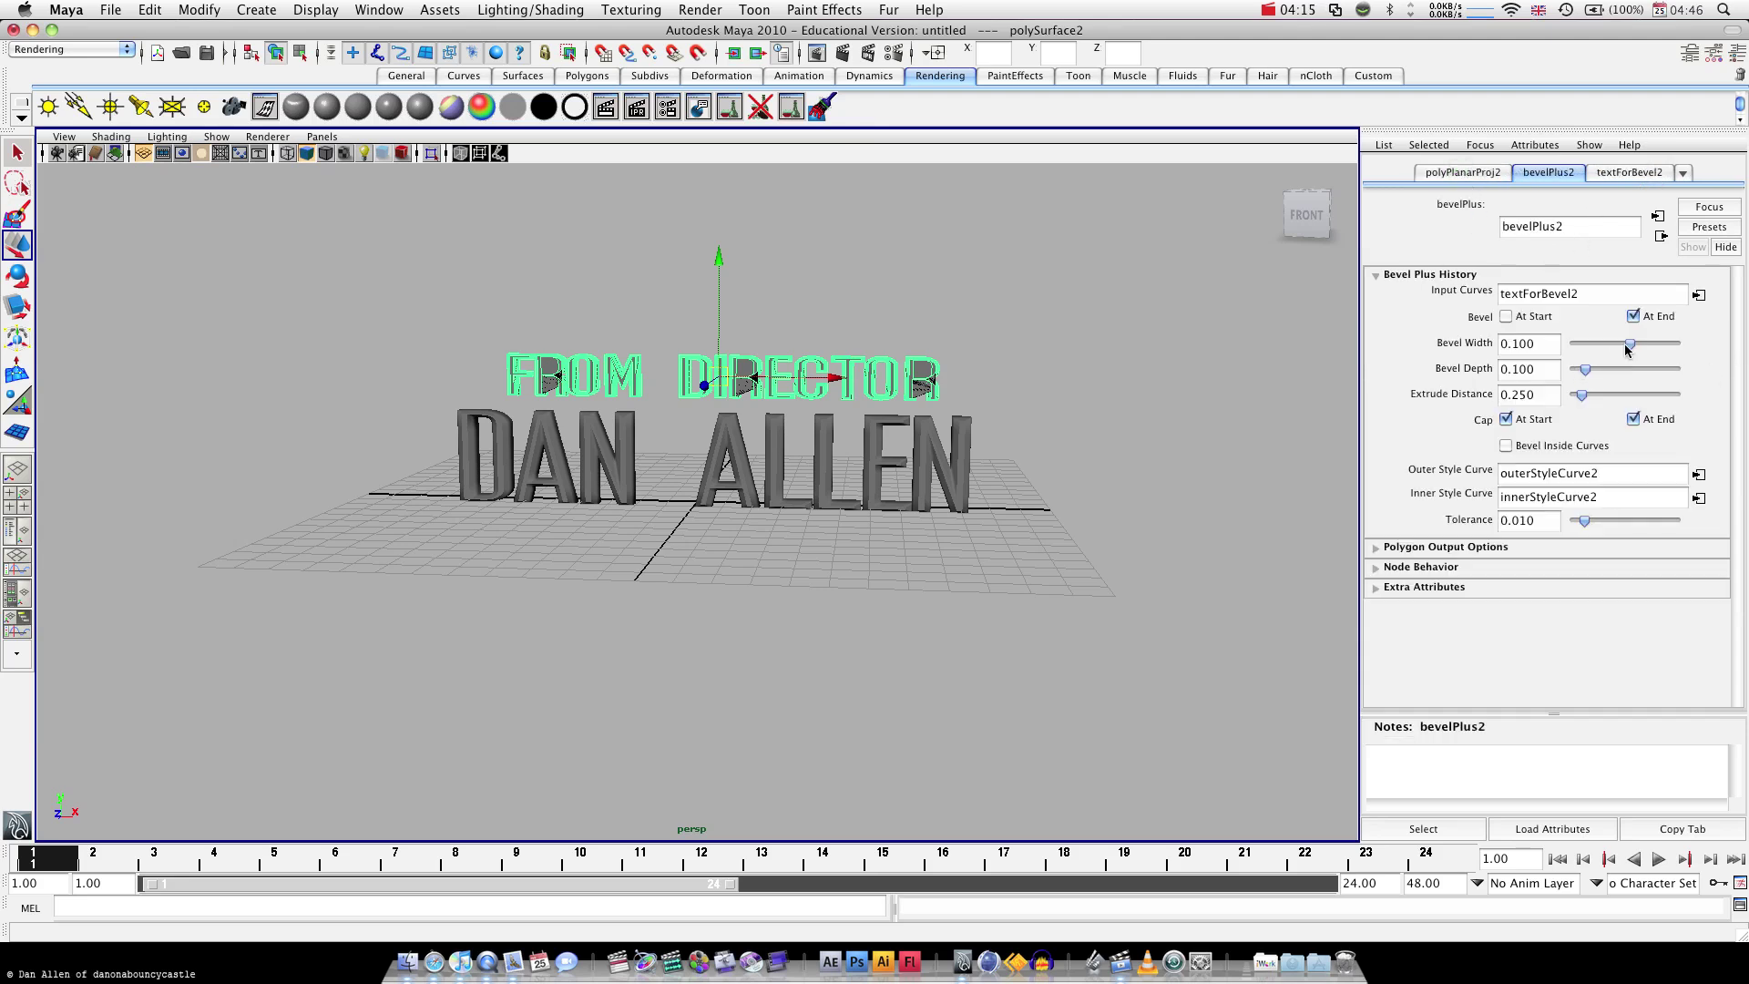
pyautogui.moveTo(1630, 349); pyautogui.dragTo(1628, 349)
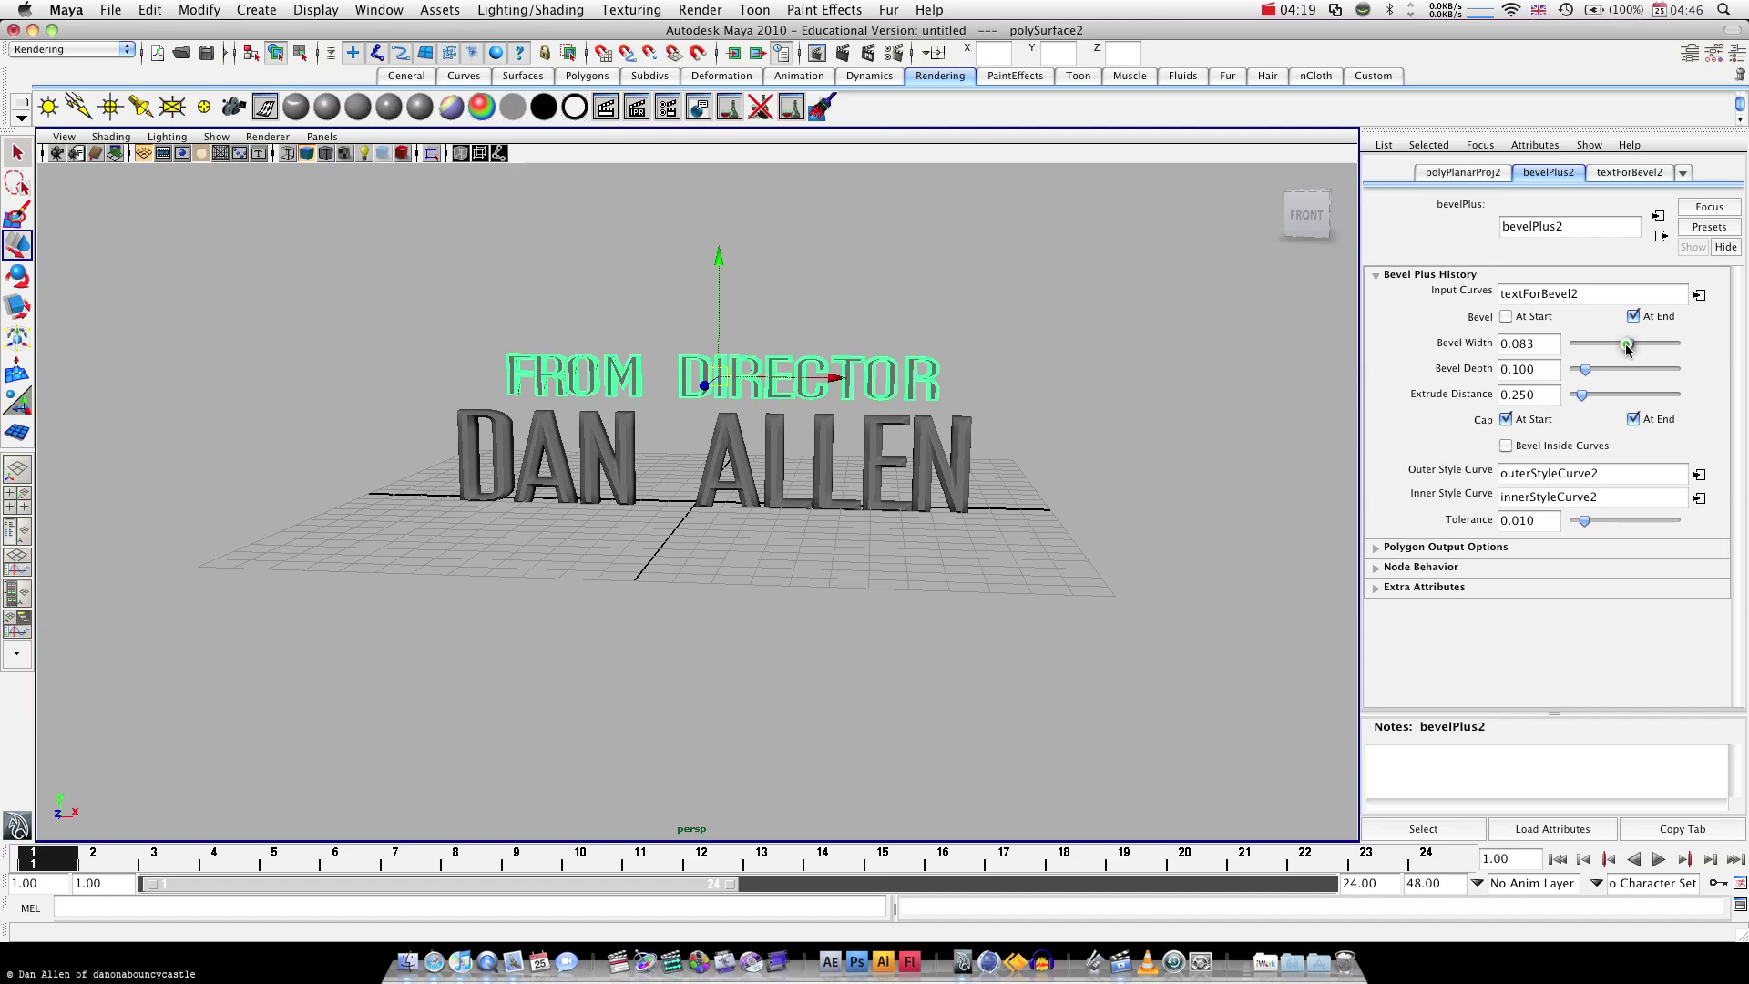
pyautogui.keyDown('alt'); pyautogui.moveTo(897, 416); pyautogui.dragTo(847, 424); pyautogui.keyUp('alt')
# Set FROM DIRECTOR's Bevel Depth to -0.018
pyautogui.scroll(5, 849, 420)
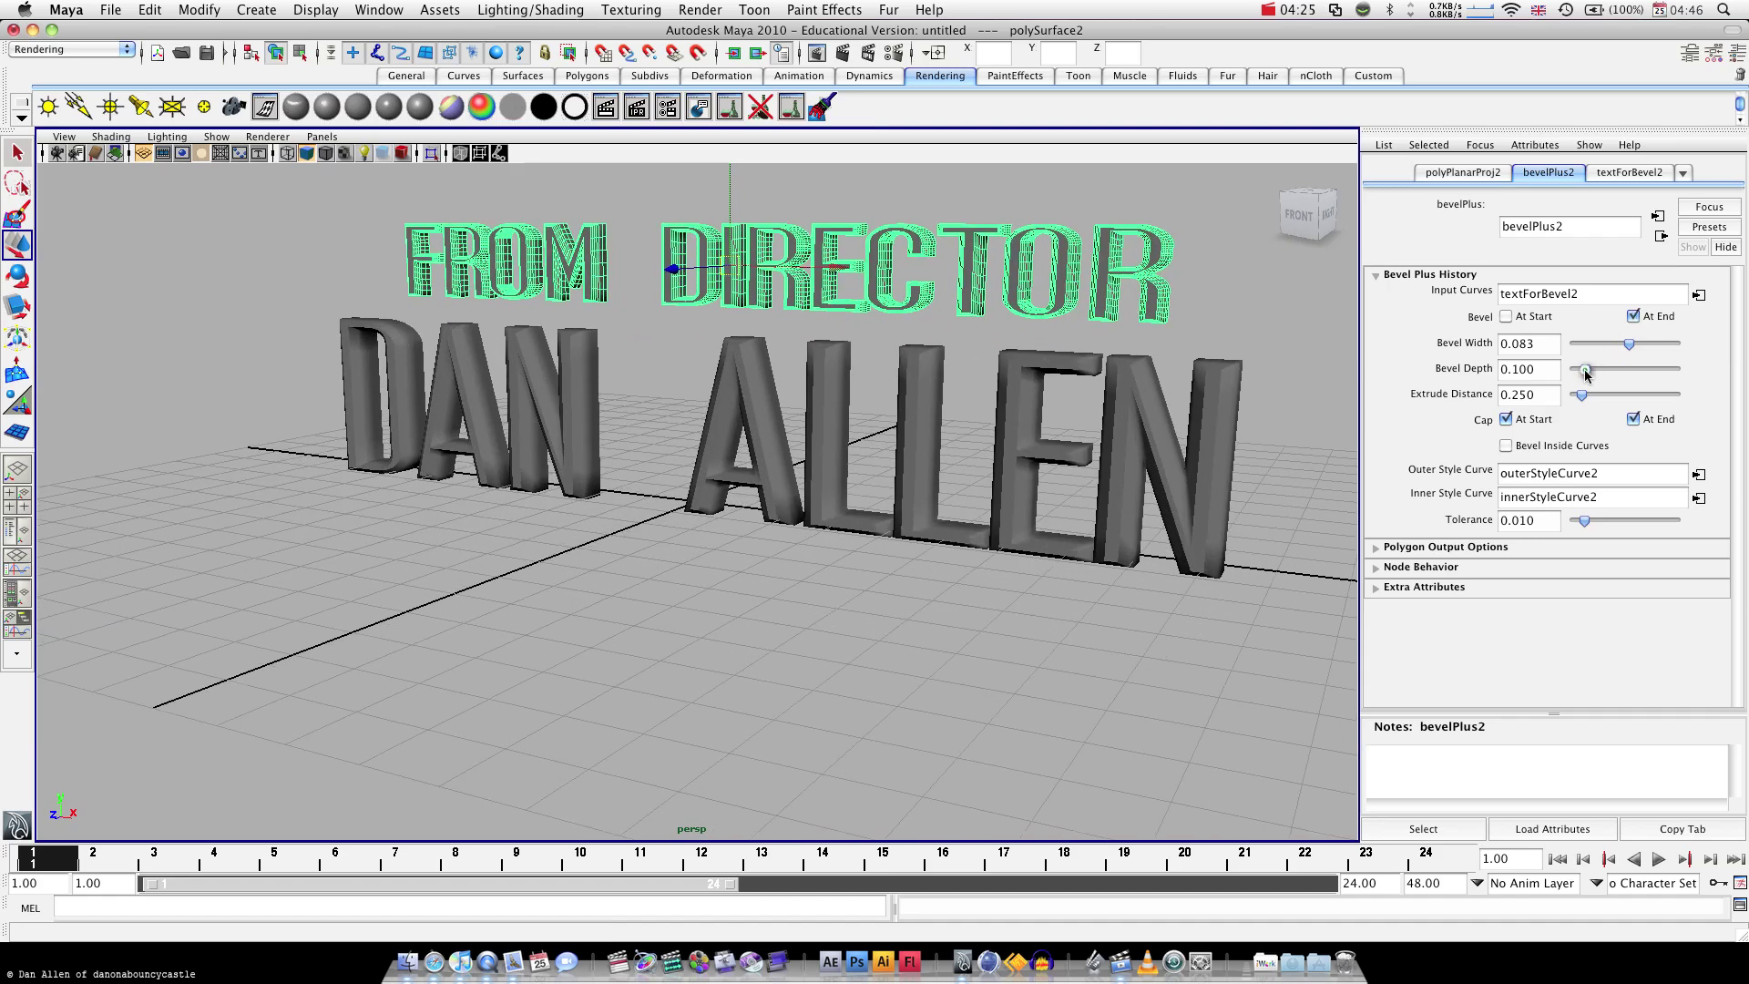
pyautogui.moveTo(1587, 373)
pyautogui.mouseDown()
pyautogui.moveTo(1675, 374)
pyautogui.moveTo(1594, 373)
pyautogui.mouseUp()
pyautogui.click(1540, 369)
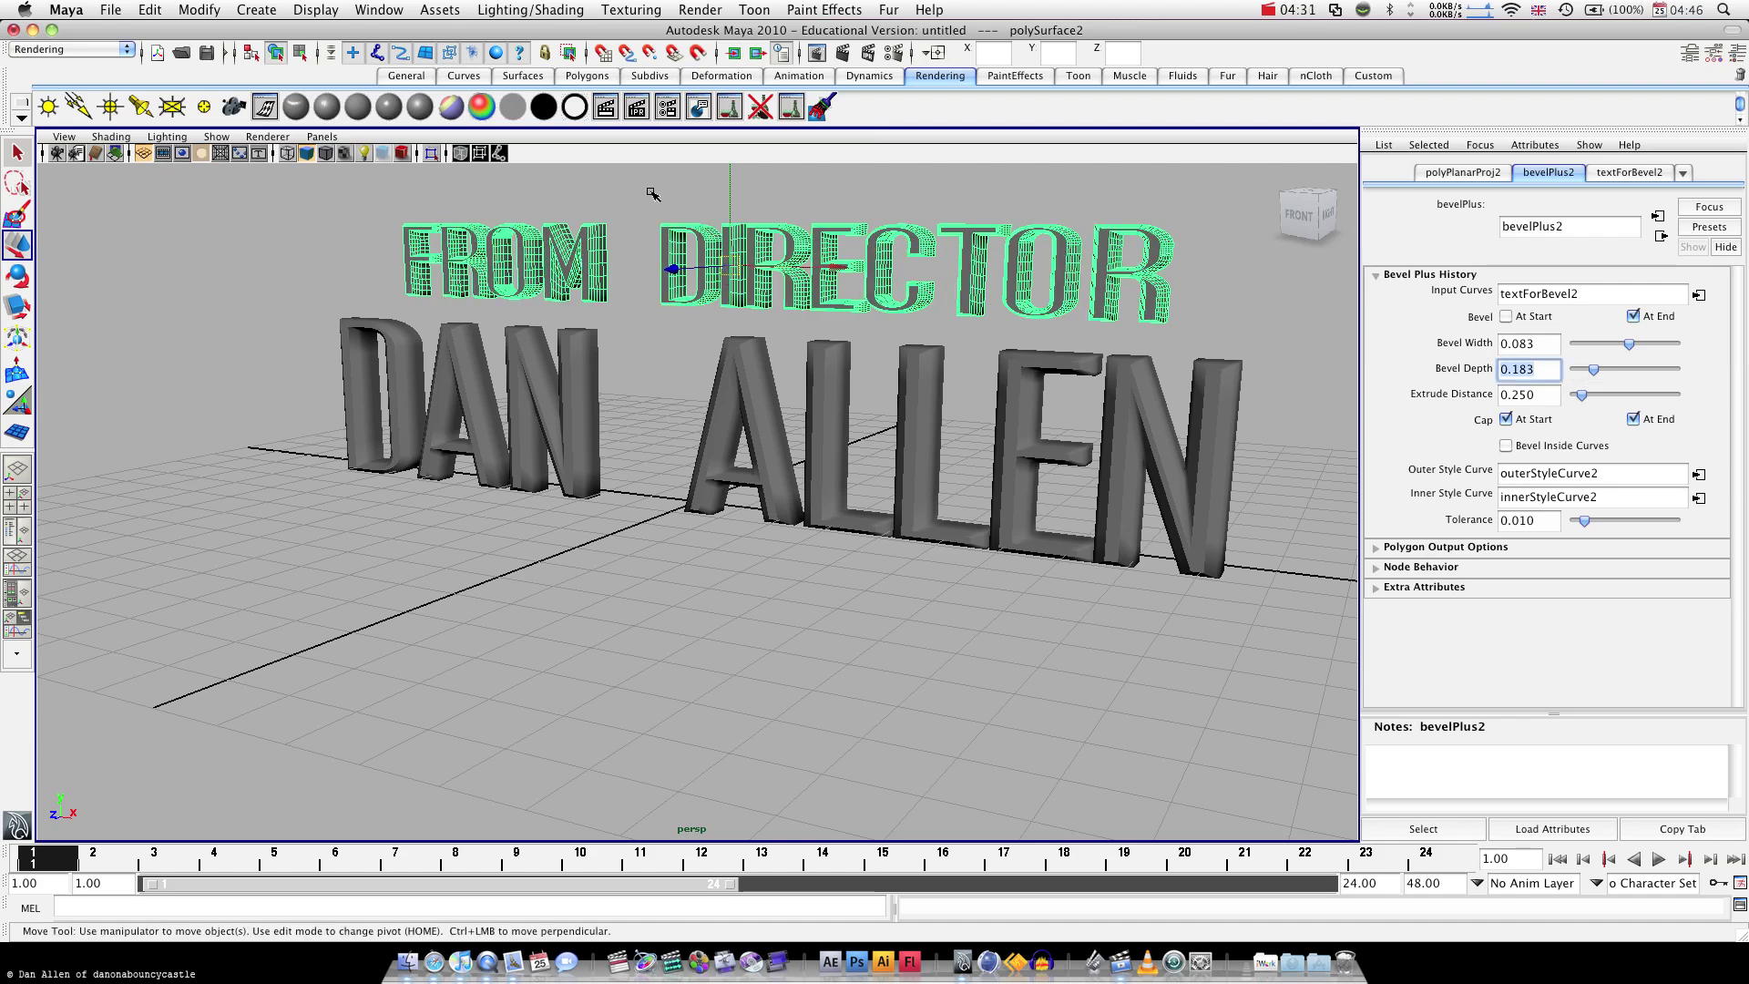
pyautogui.write('-')
pyautogui.press('Return')
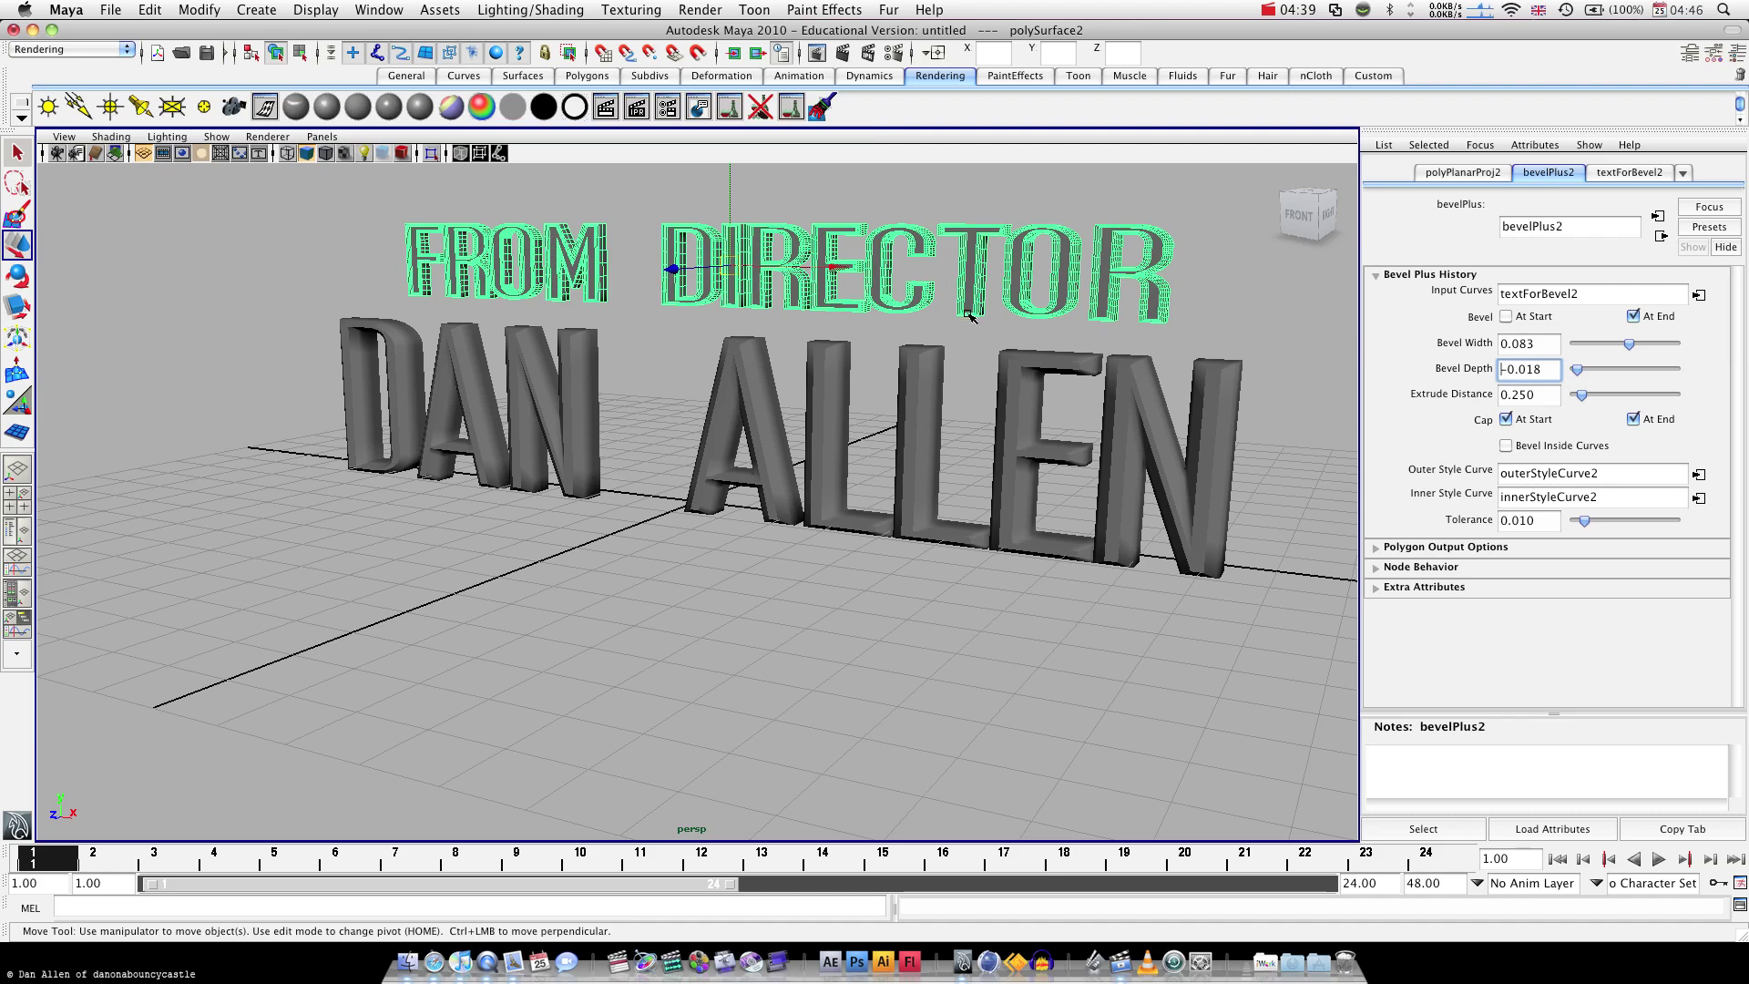
# Check the letters from the side, then raise Extrude Distance from 0.250 to 1.505
pyautogui.keyDown('alt'); pyautogui.moveTo(970, 316); pyautogui.dragTo(745, 256); pyautogui.keyUp('alt')
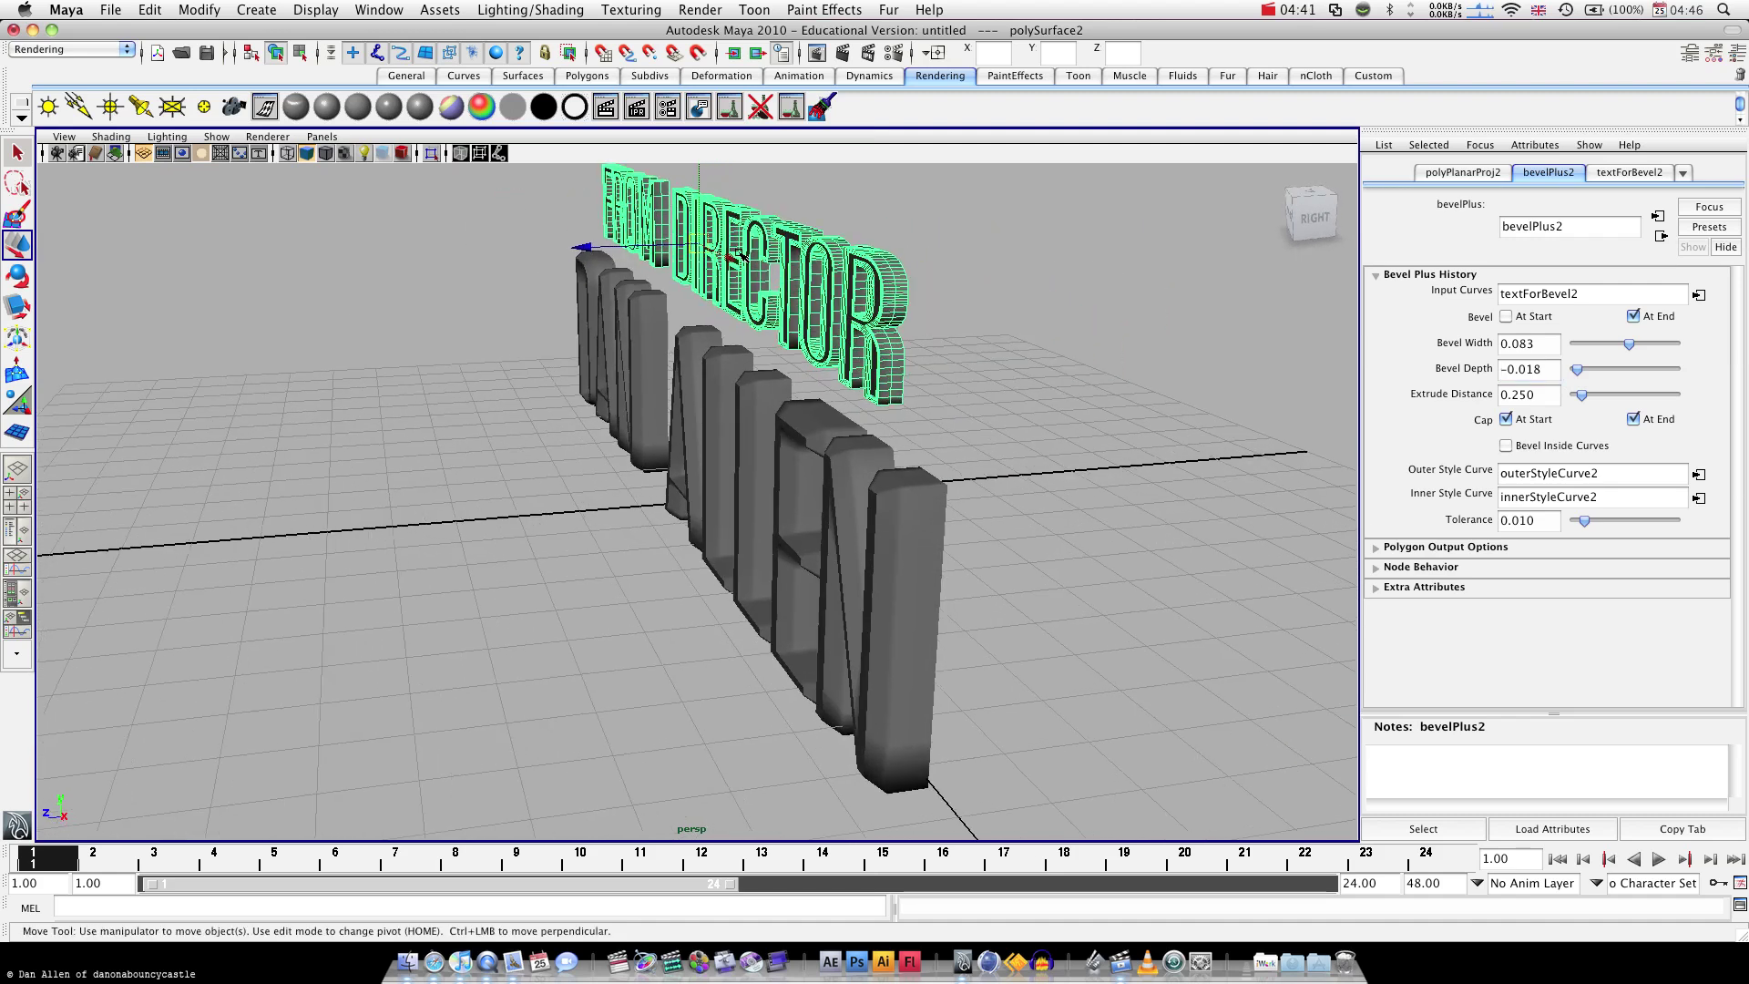
pyautogui.keyDown('alt'); pyautogui.moveTo(744, 257); pyautogui.dragTo(879, 269, button='right'); pyautogui.keyUp('alt')
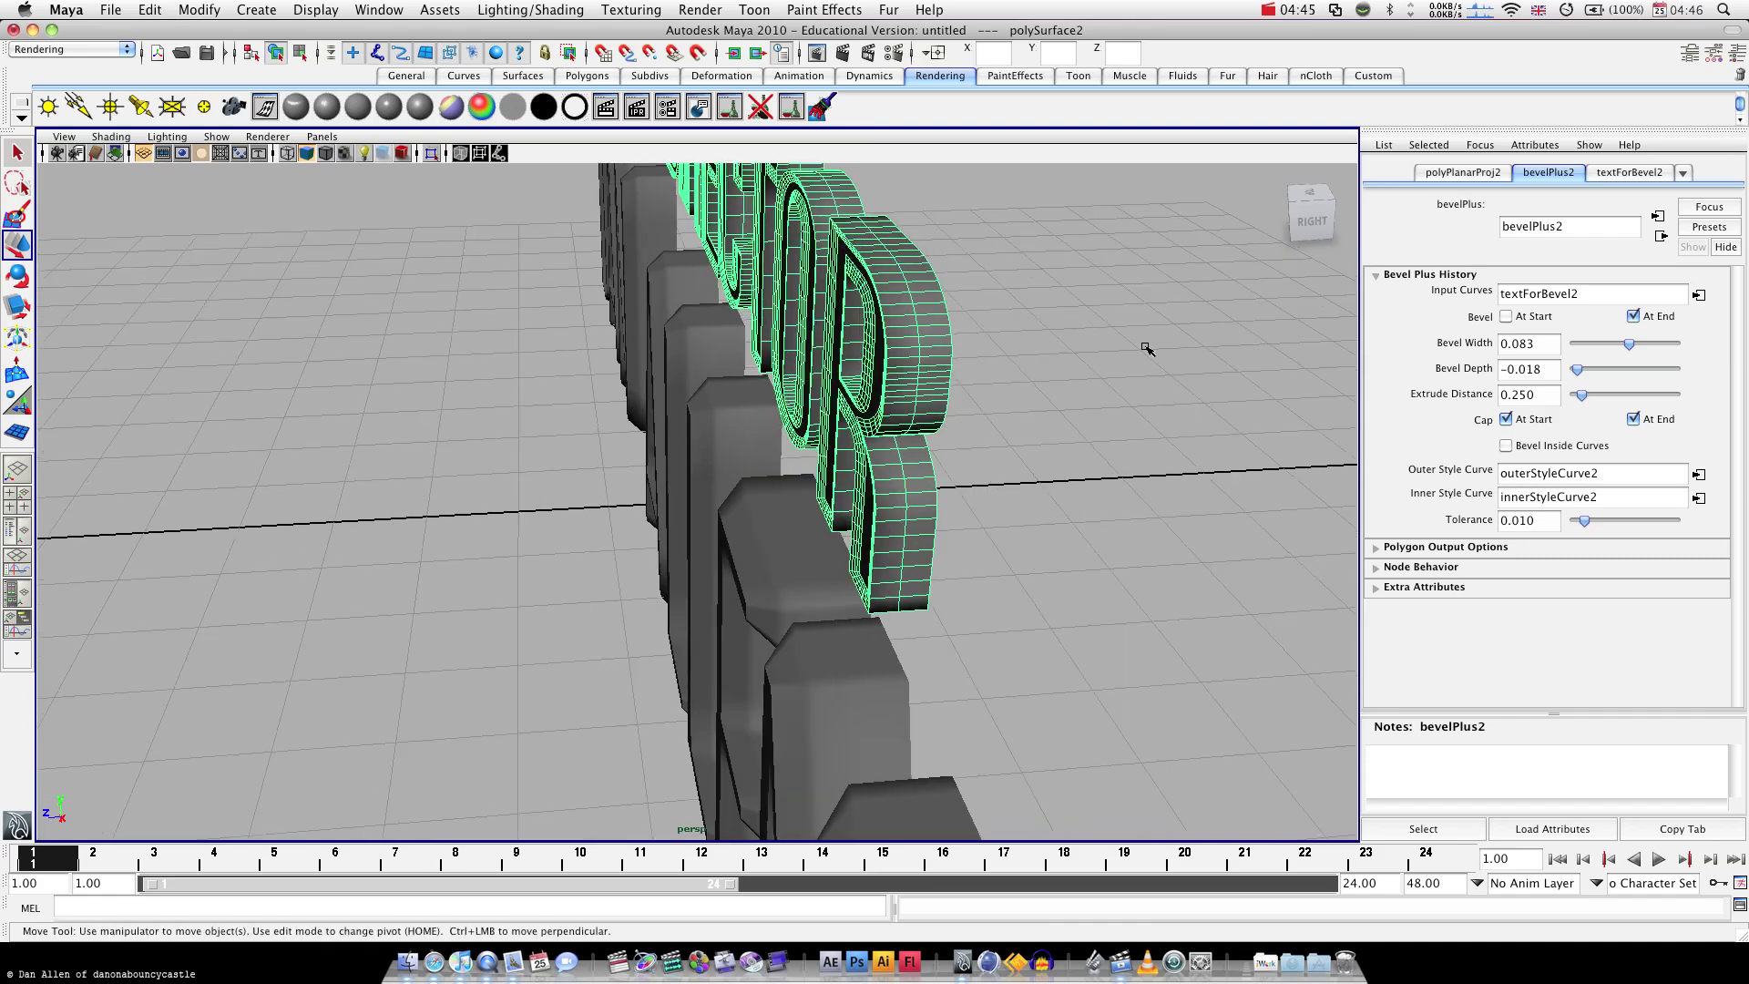
pyautogui.keyDown('alt'); pyautogui.moveTo(1147, 349); pyautogui.dragTo(1193, 349); pyautogui.keyUp('alt')
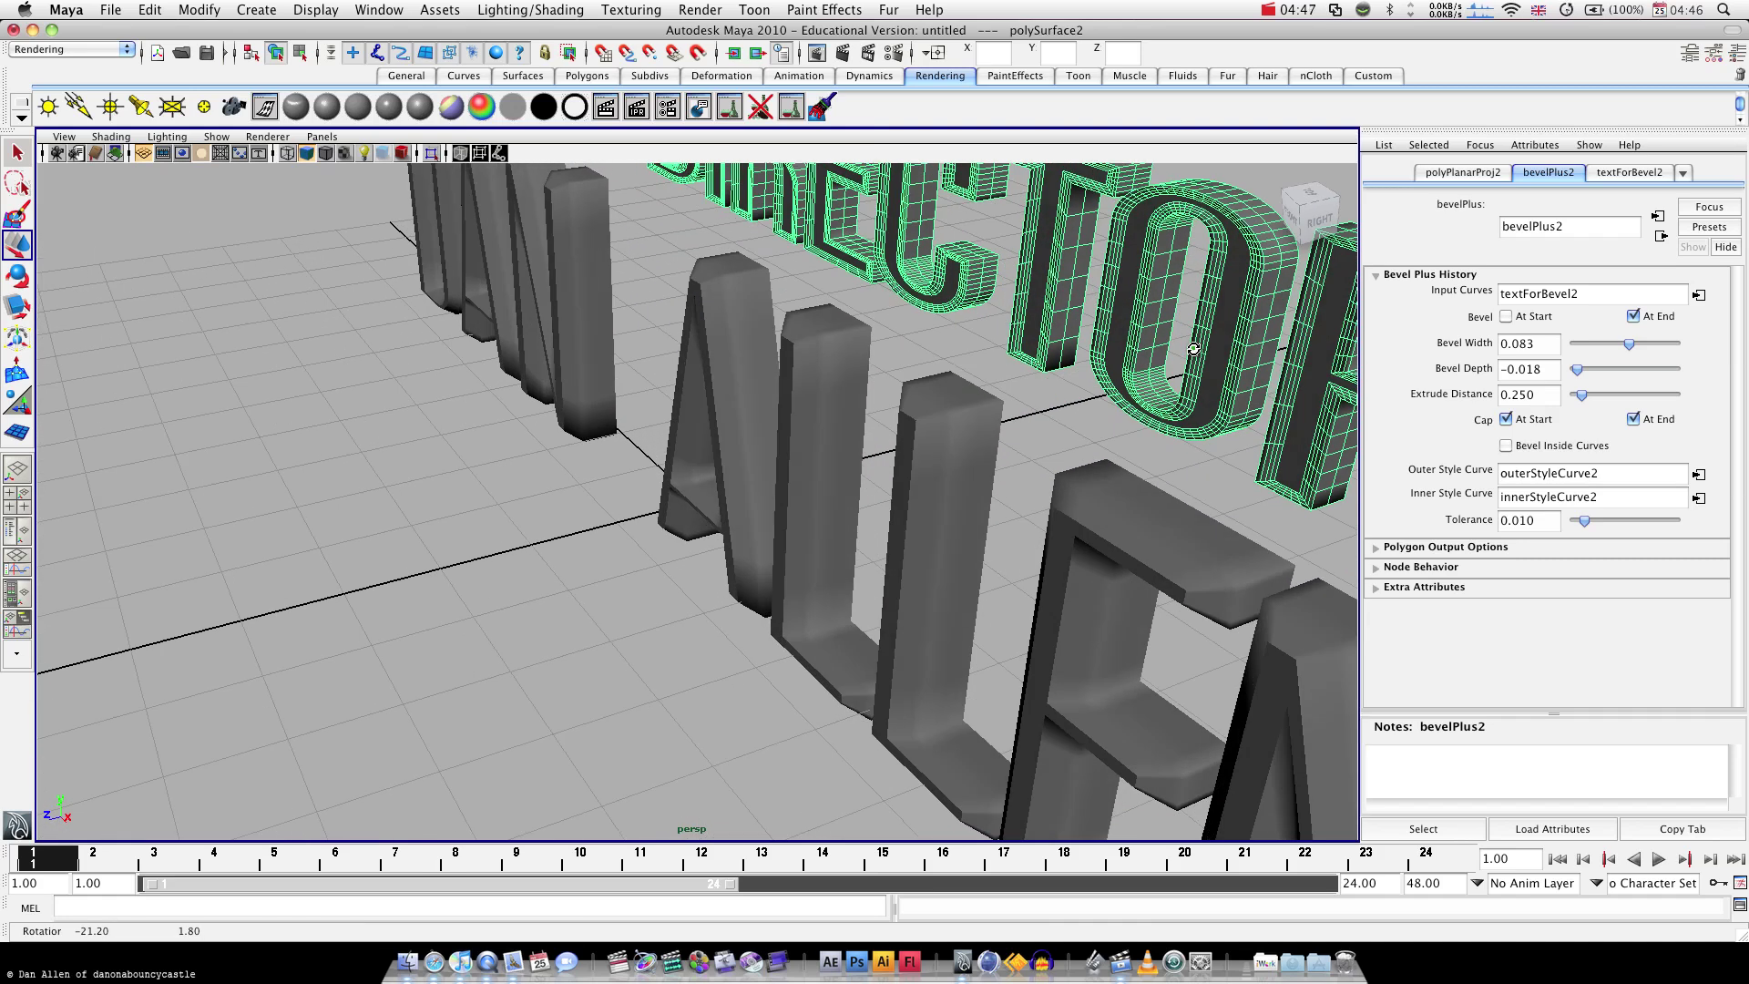
pyautogui.click(1294, 212)
pyautogui.press('w')
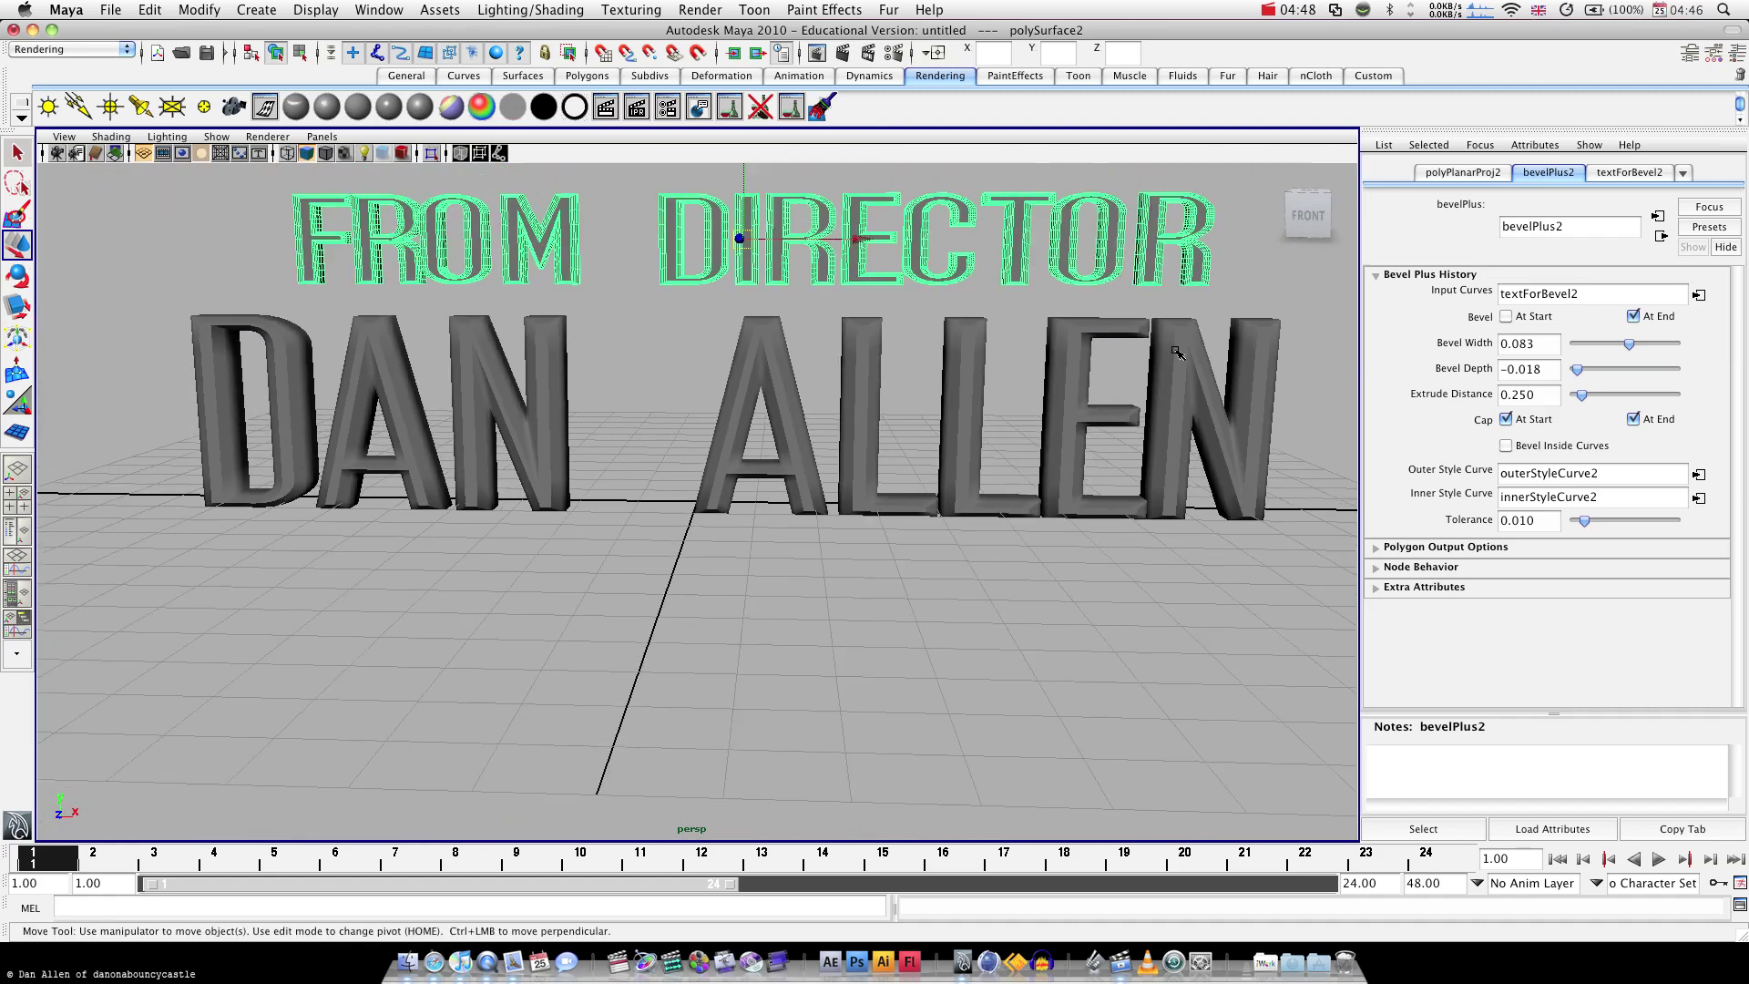
pyautogui.keyDown('alt'); pyautogui.moveTo(1179, 352); pyautogui.dragTo(989, 349, button='right'); pyautogui.keyUp('alt')
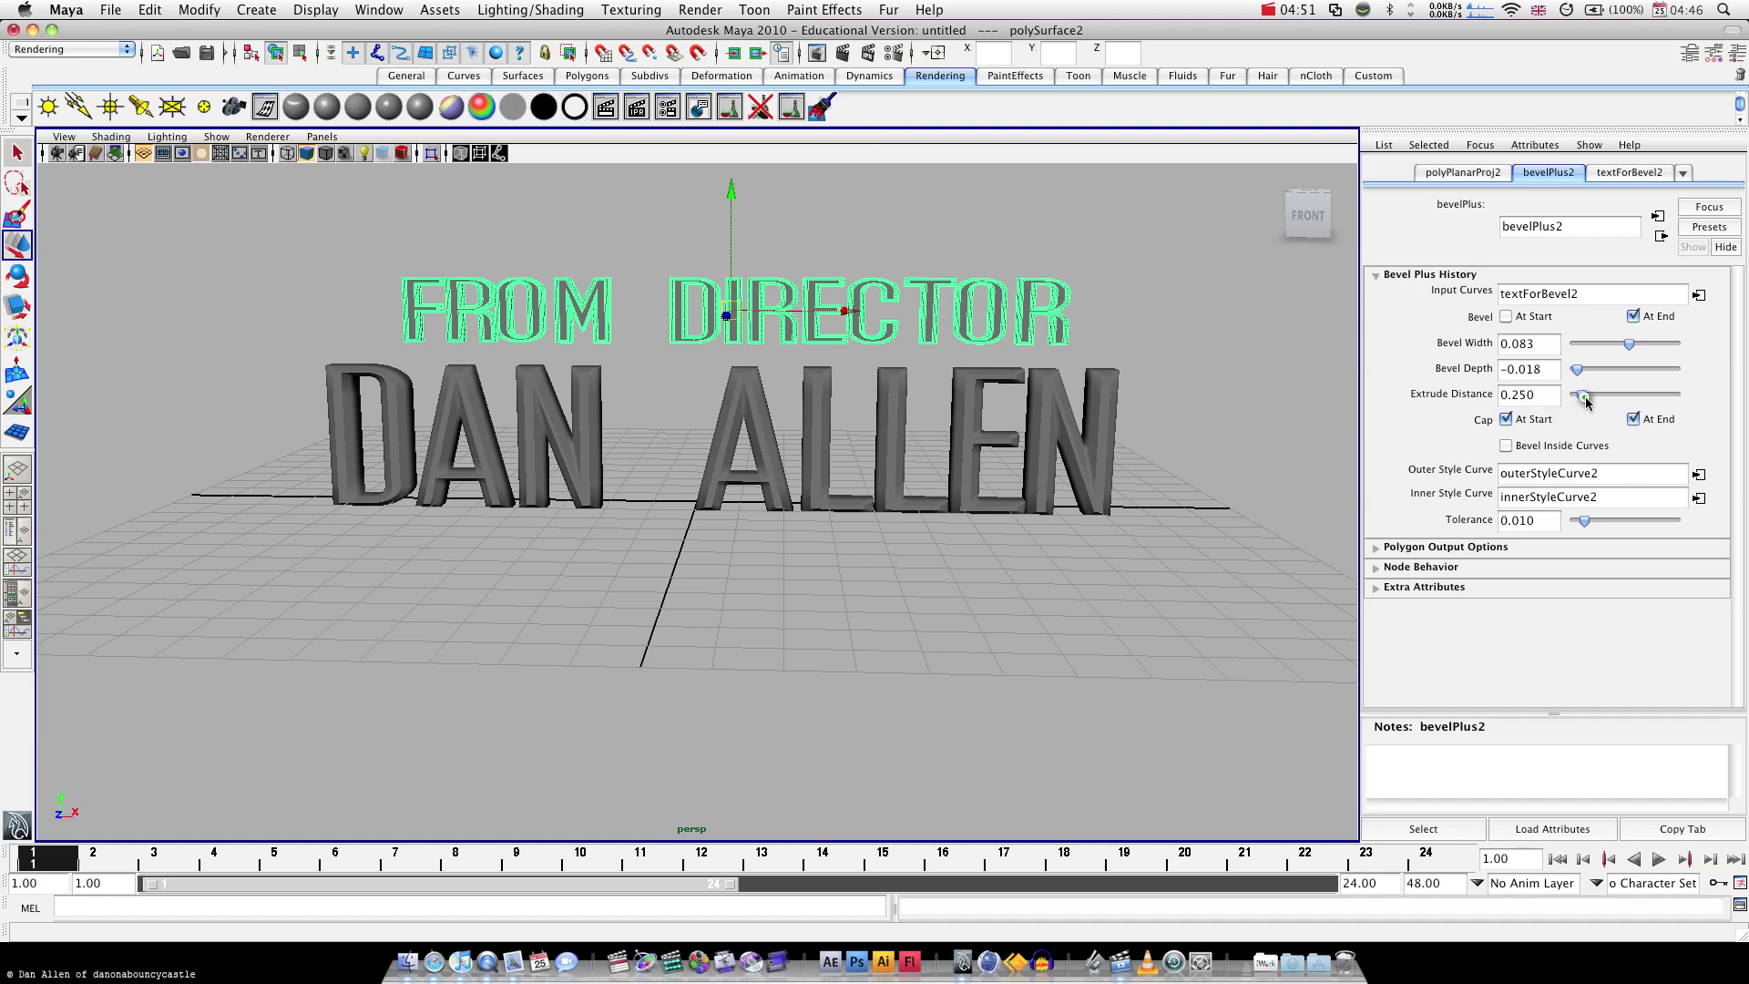
pyautogui.moveTo(1587, 402); pyautogui.dragTo(1616, 403)
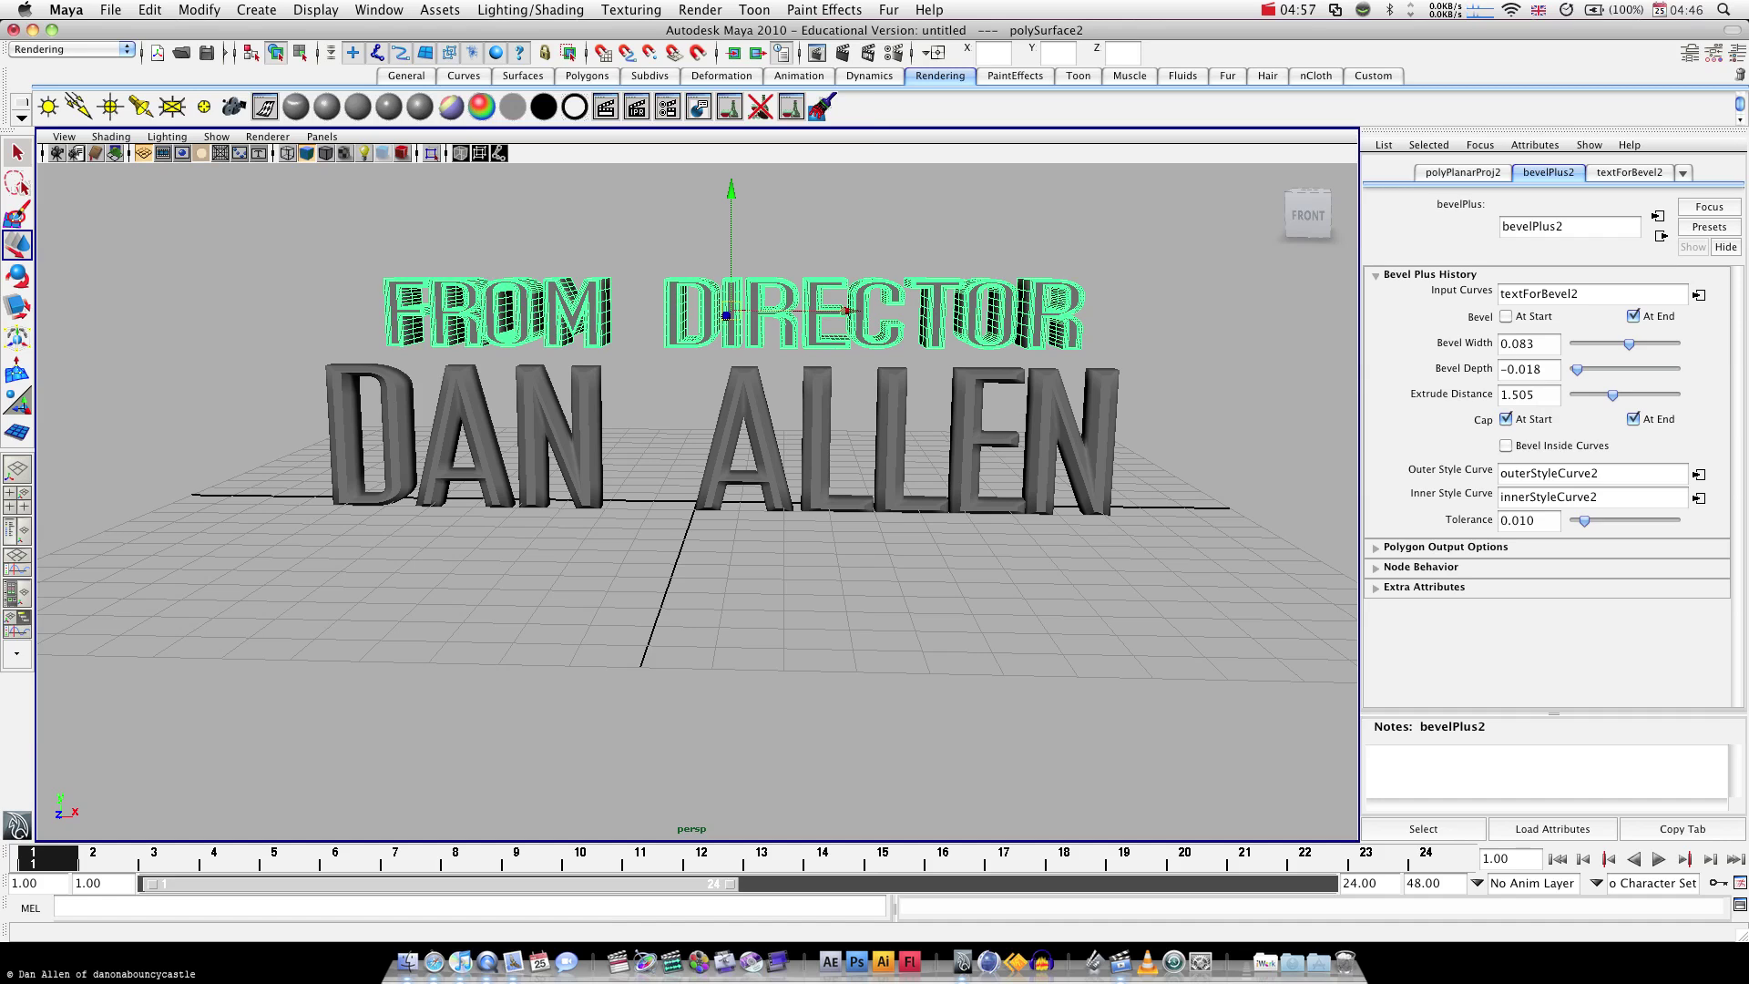
pyautogui.click(975, 401)
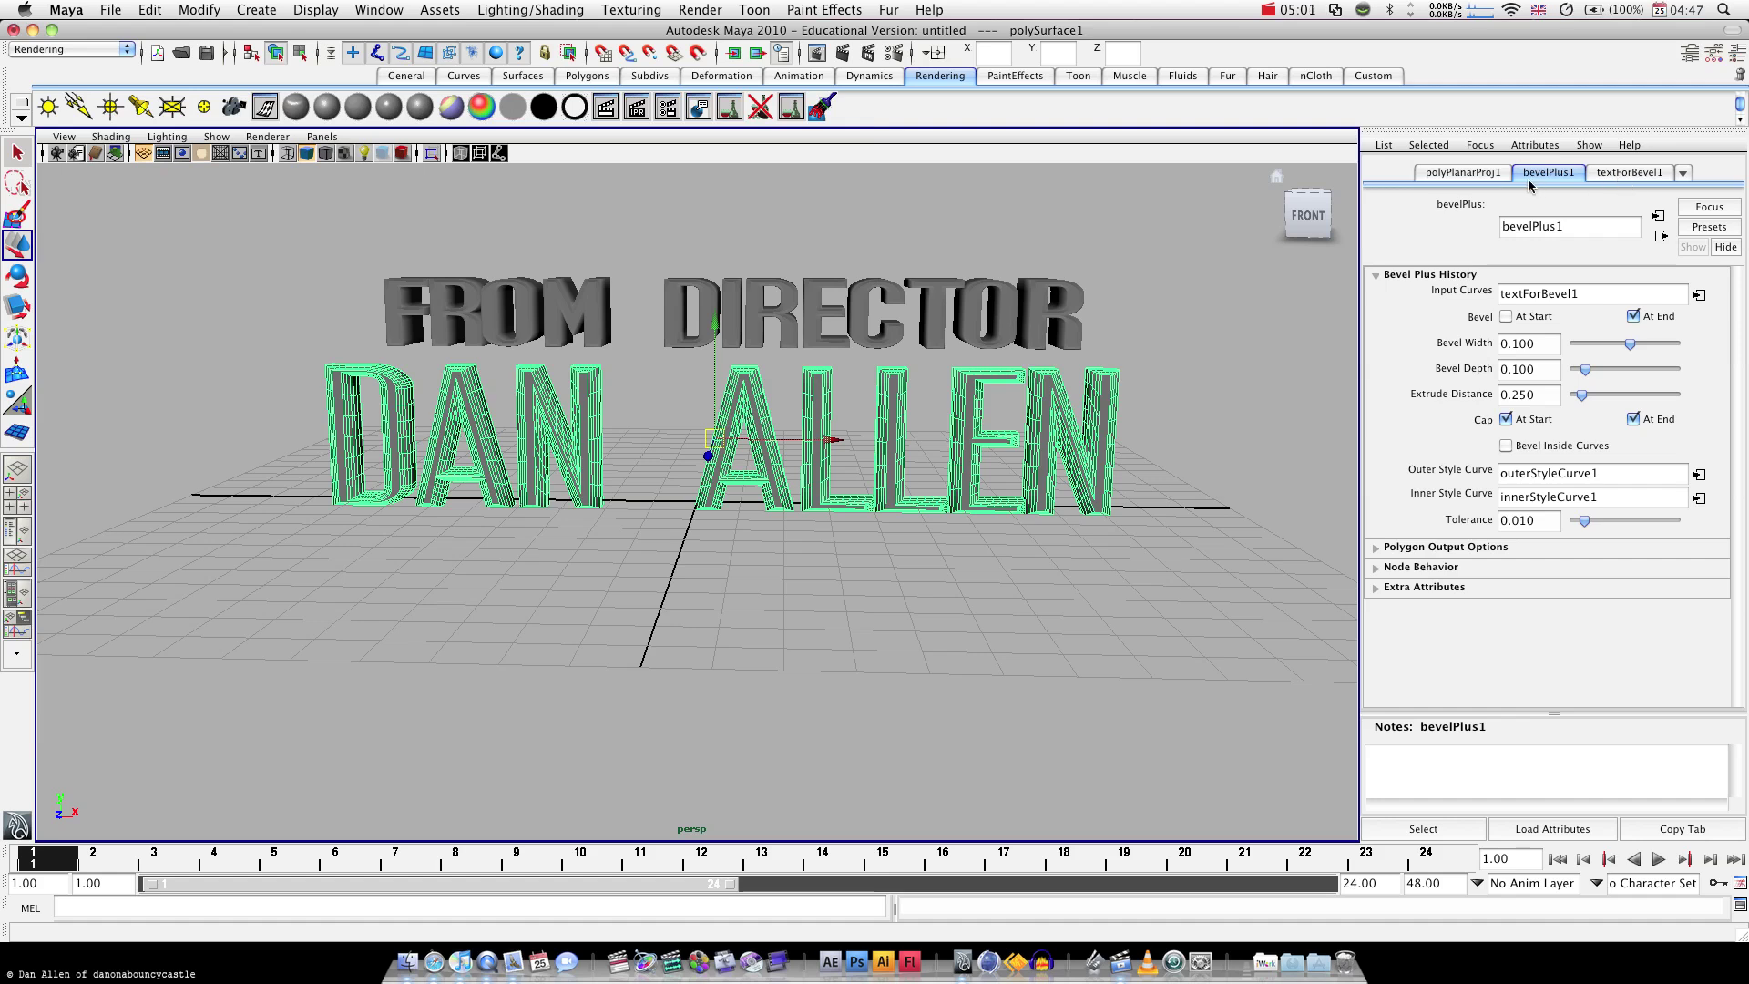
pyautogui.click(1549, 344)
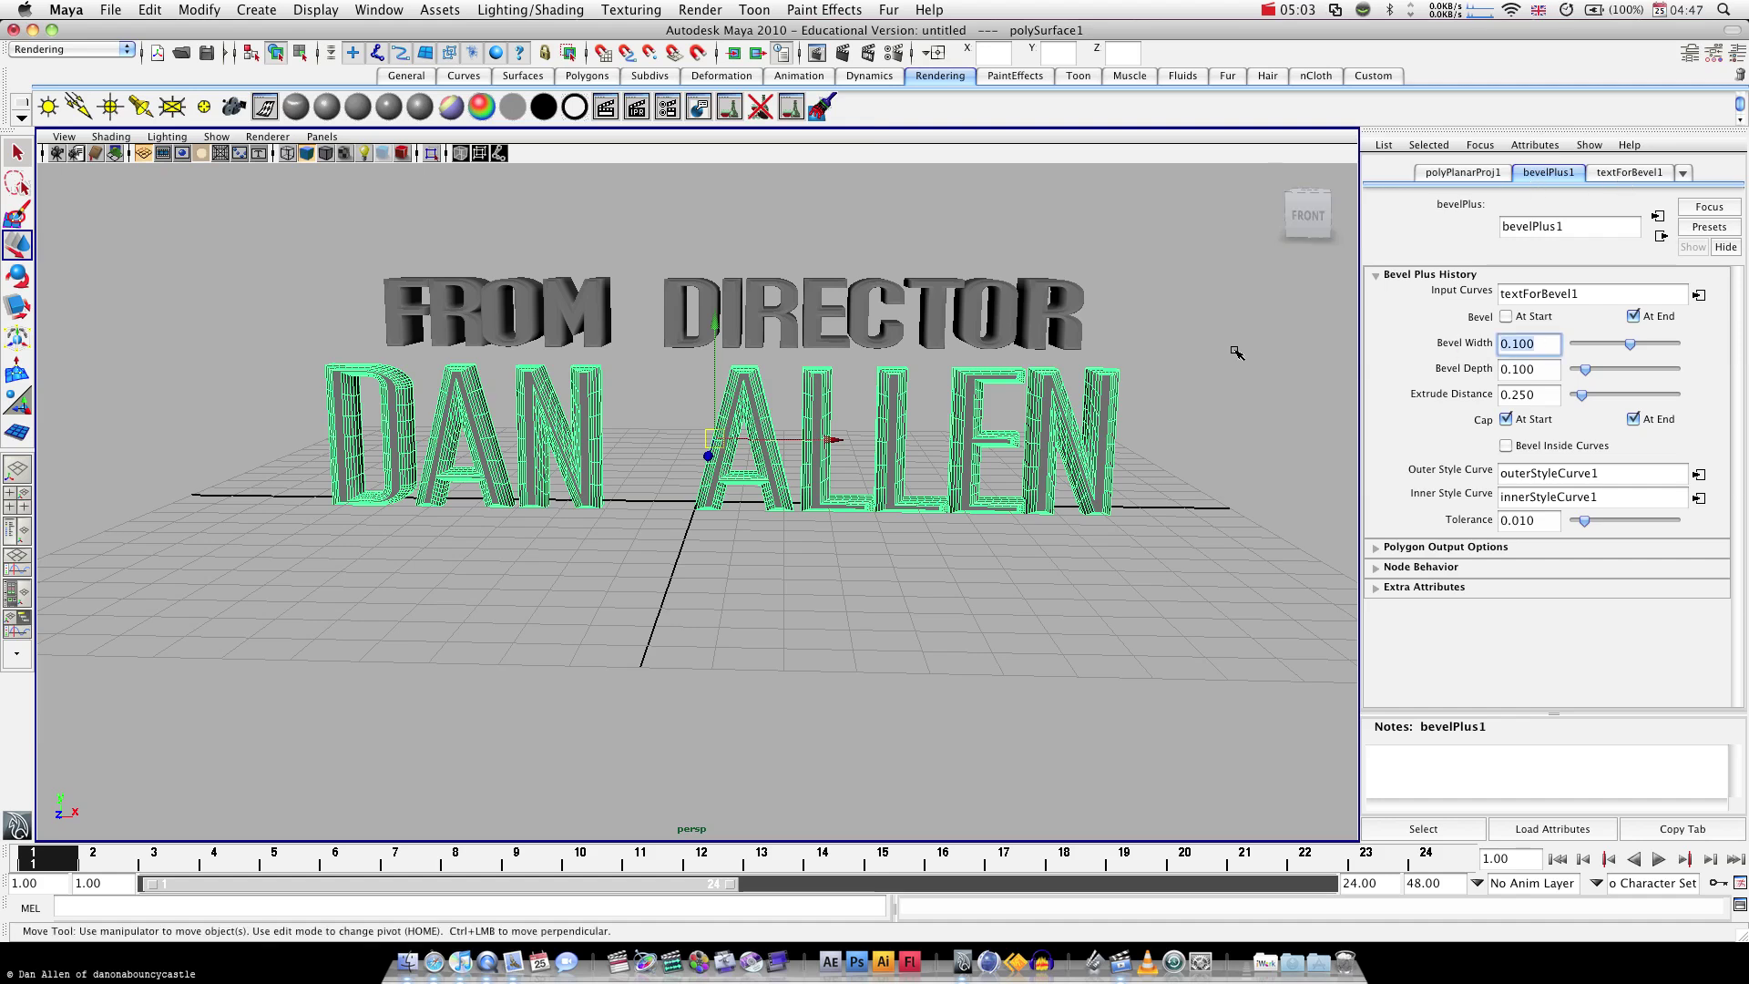
pyautogui.write('0.083')
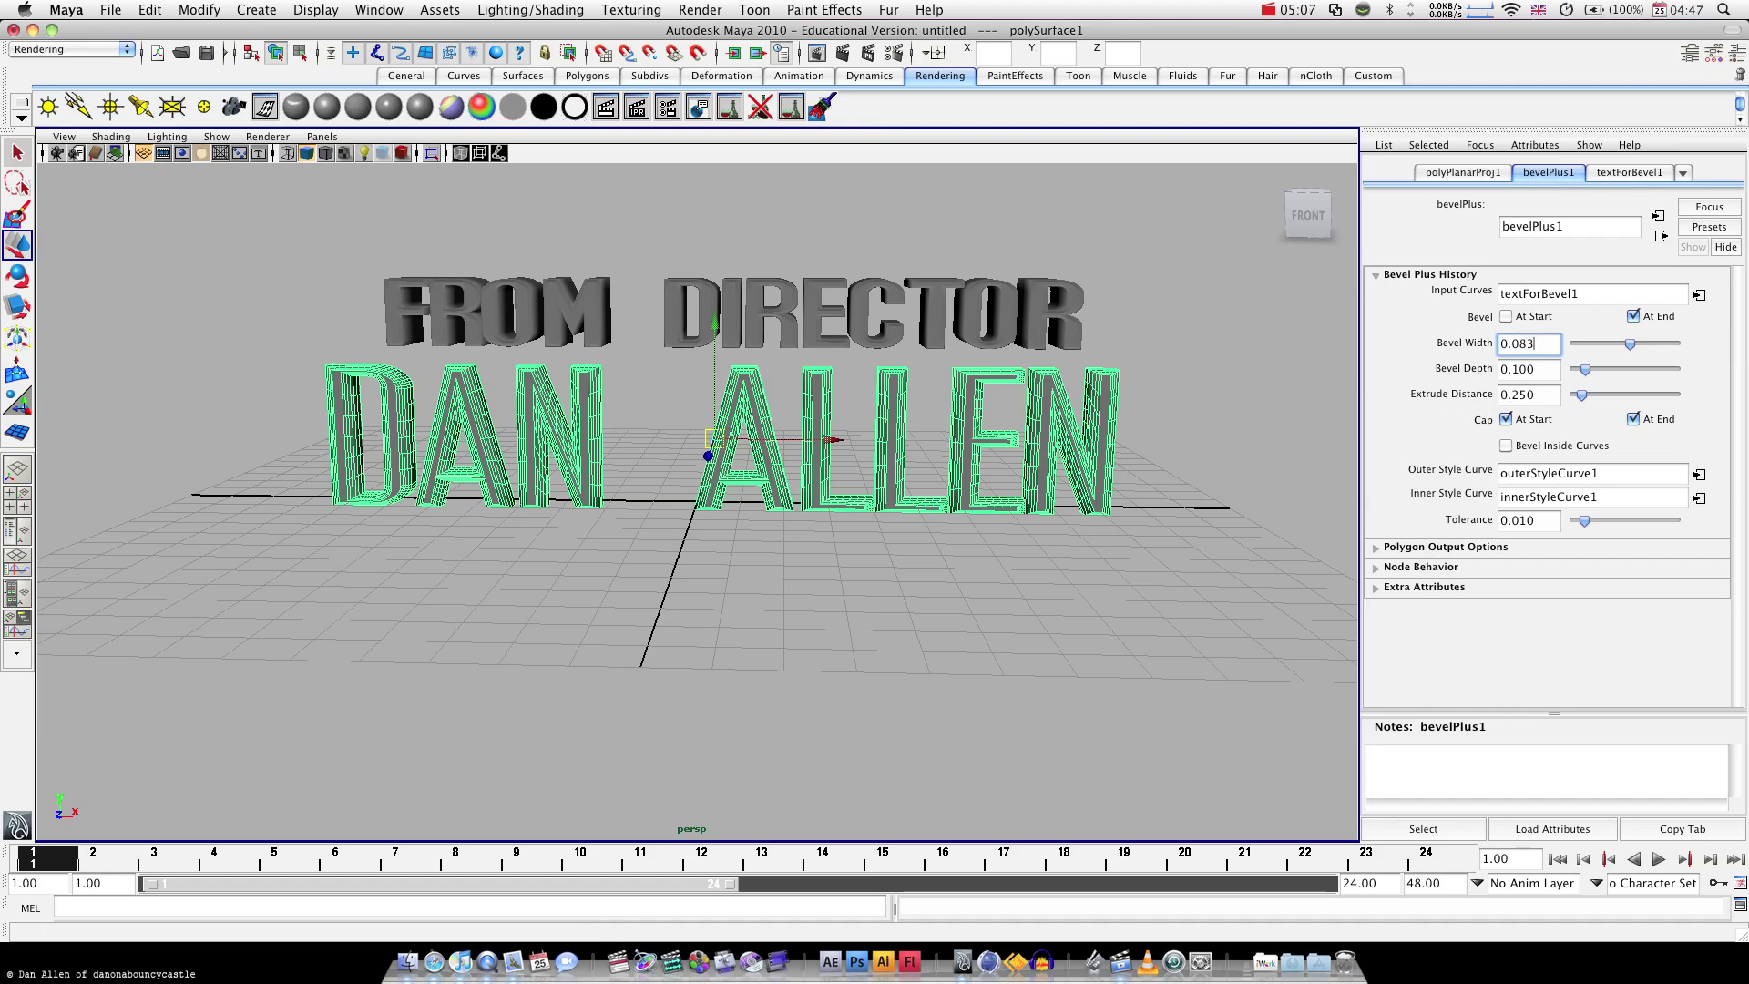
pyautogui.press('Tab')
pyautogui.write('-')
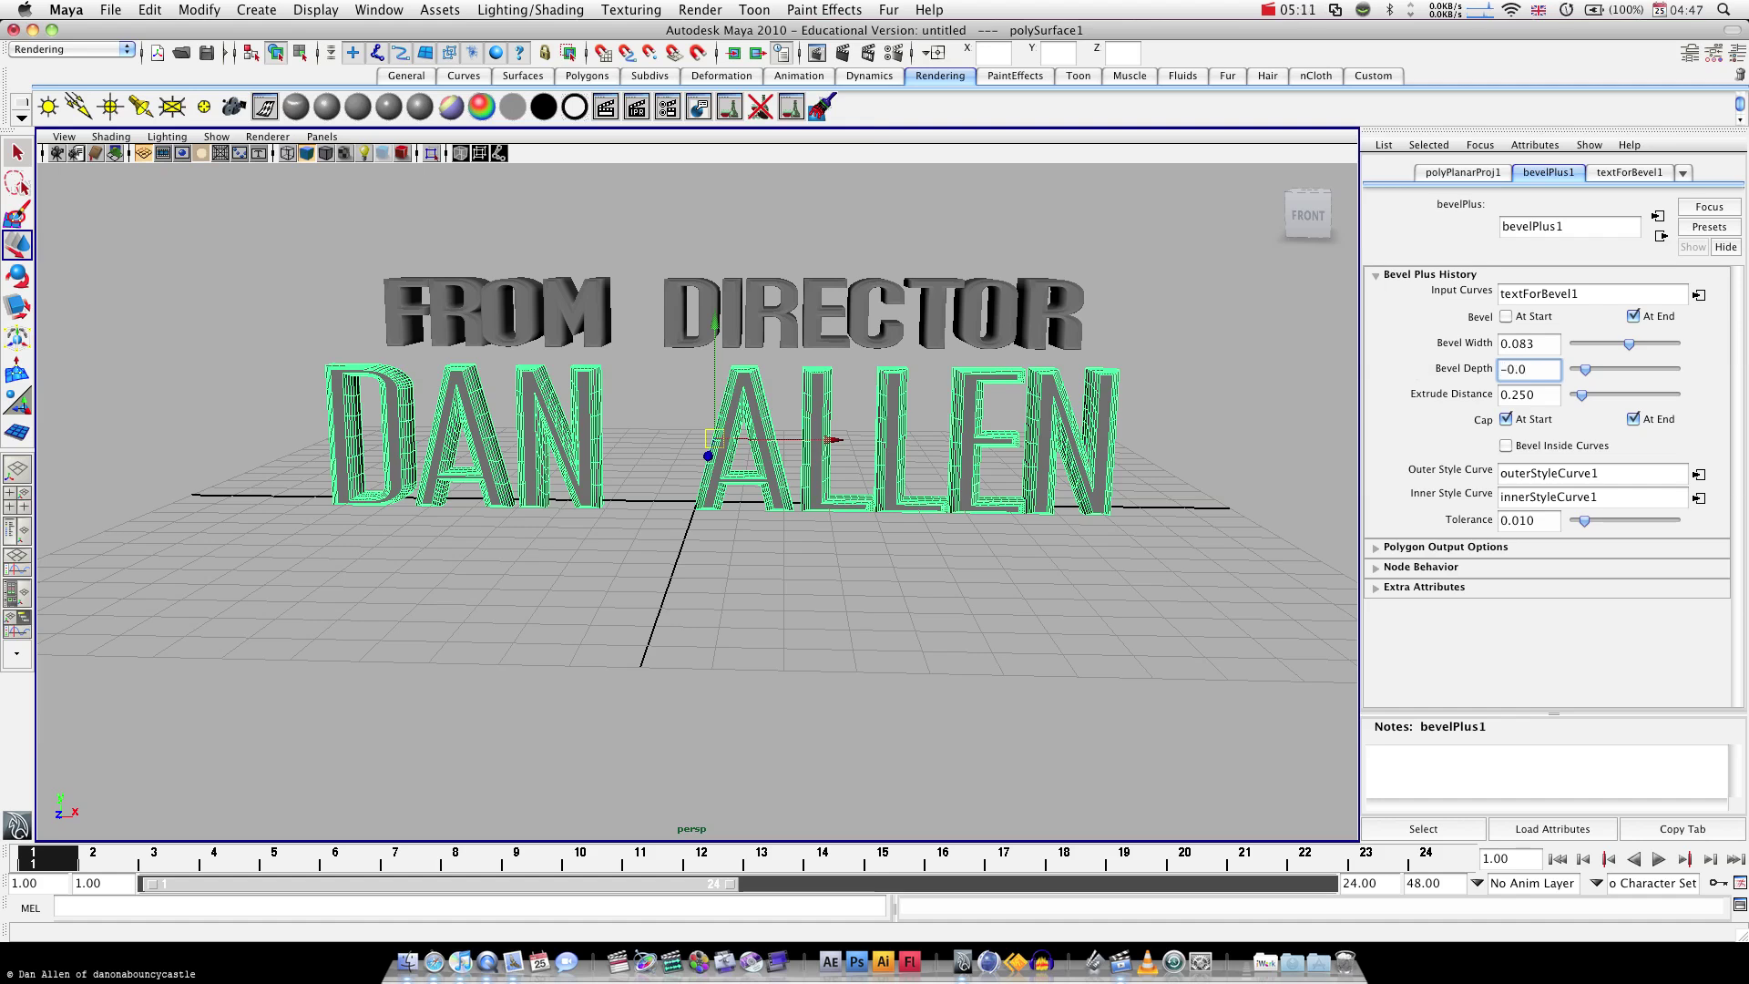
pyautogui.write('0.018')
pyautogui.moveTo(1582, 396); pyautogui.dragTo(1611, 401)
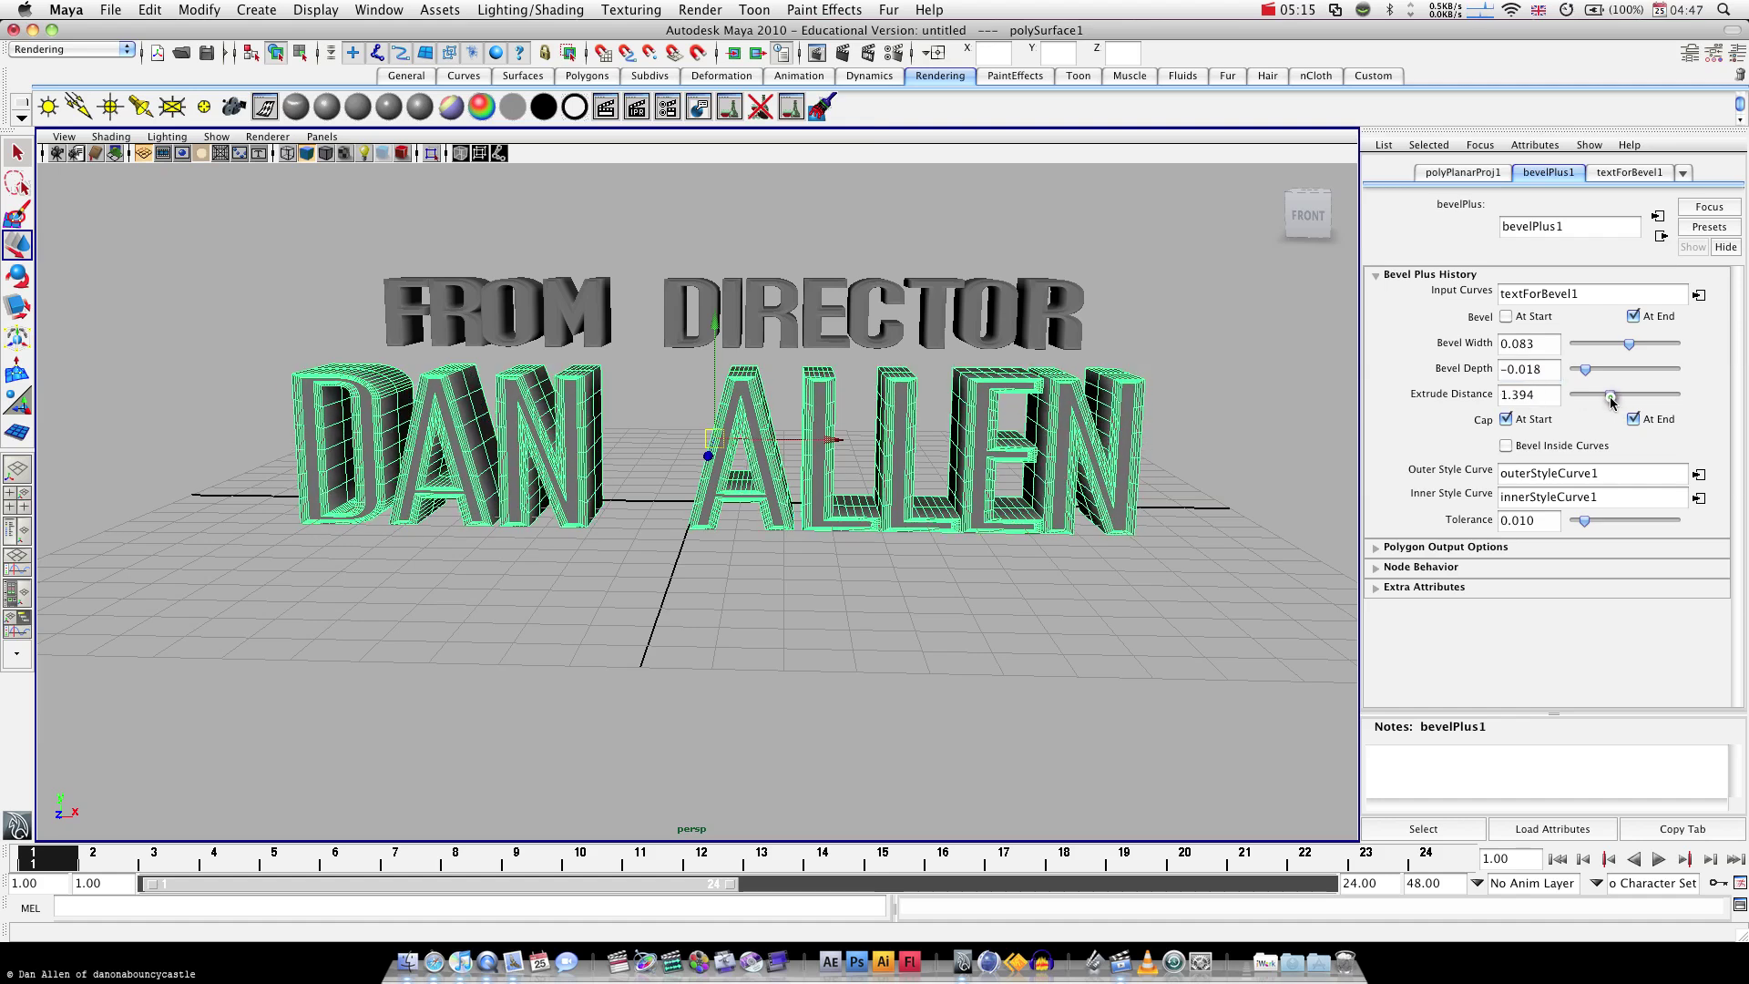
# Create a new Blinn material, blinn1, in the Hypershade/Persp layout
pyautogui.click(1238, 344)
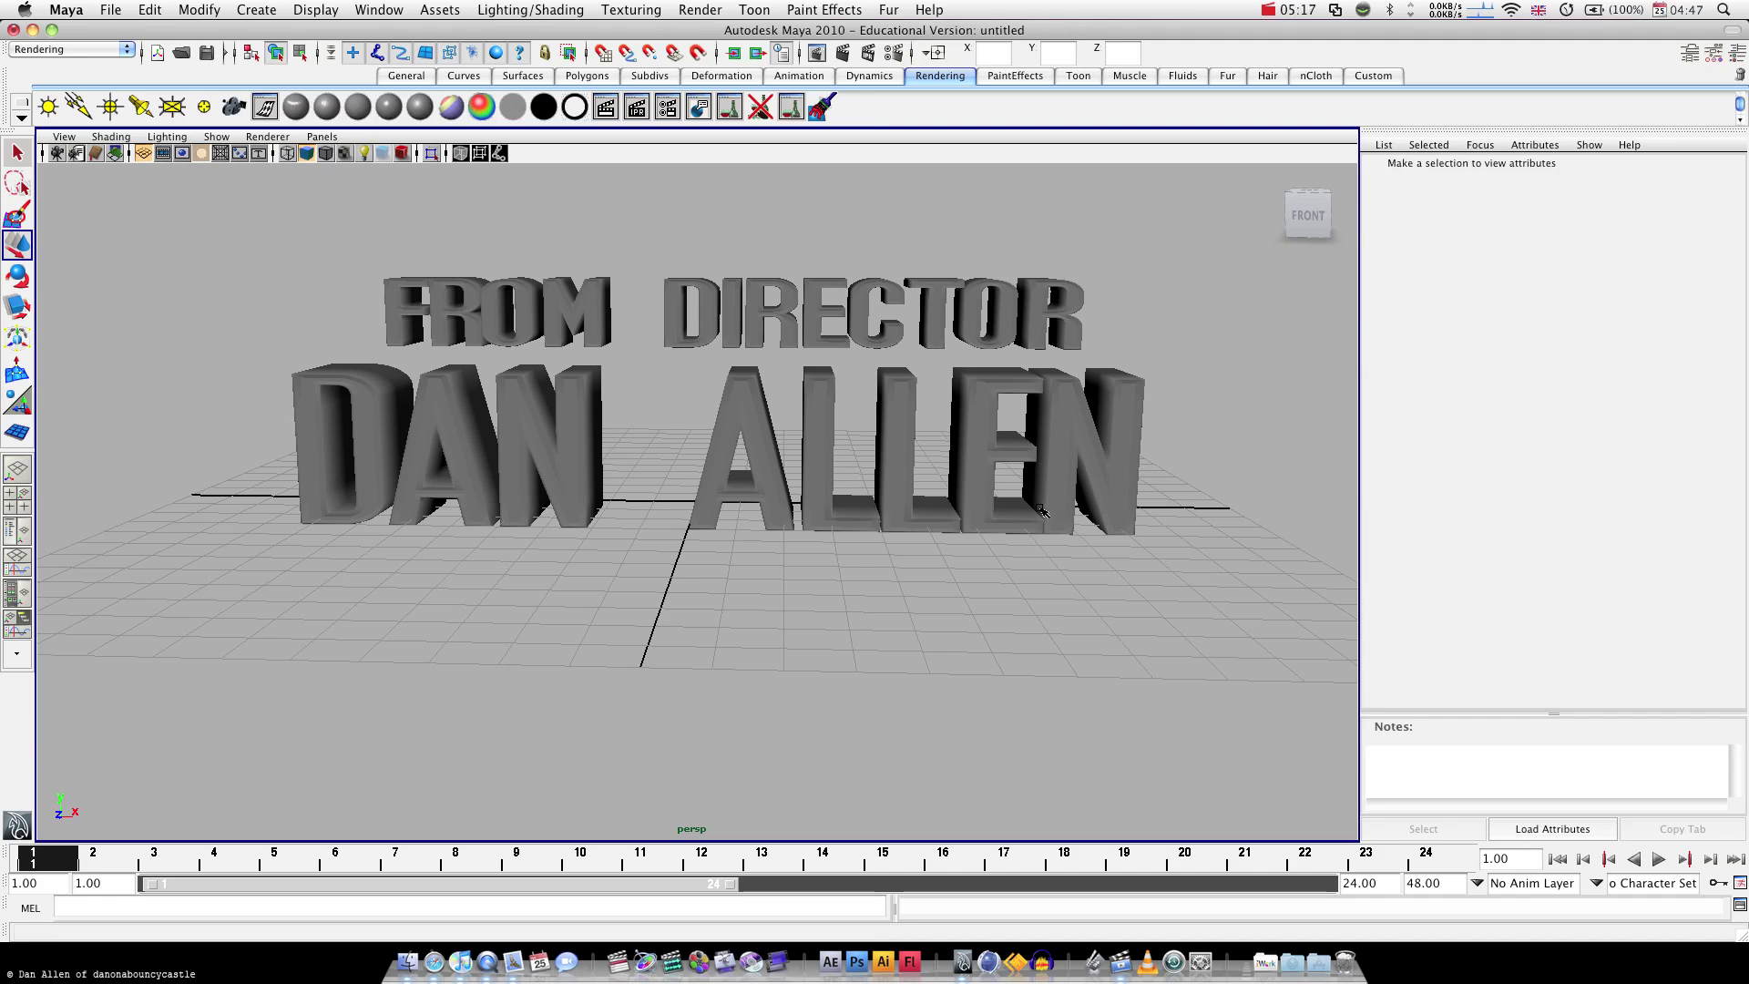
pyautogui.moveTo(950, 530)
pyautogui.keyDown('alt'); pyautogui.mouseDown()
pyautogui.moveTo(989, 501)
pyautogui.moveTo(1008, 511)
pyautogui.moveTo(775, 518)
pyautogui.moveTo(890, 496)
pyautogui.moveTo(942, 511)
pyautogui.mouseUp(); pyautogui.keyUp('alt')
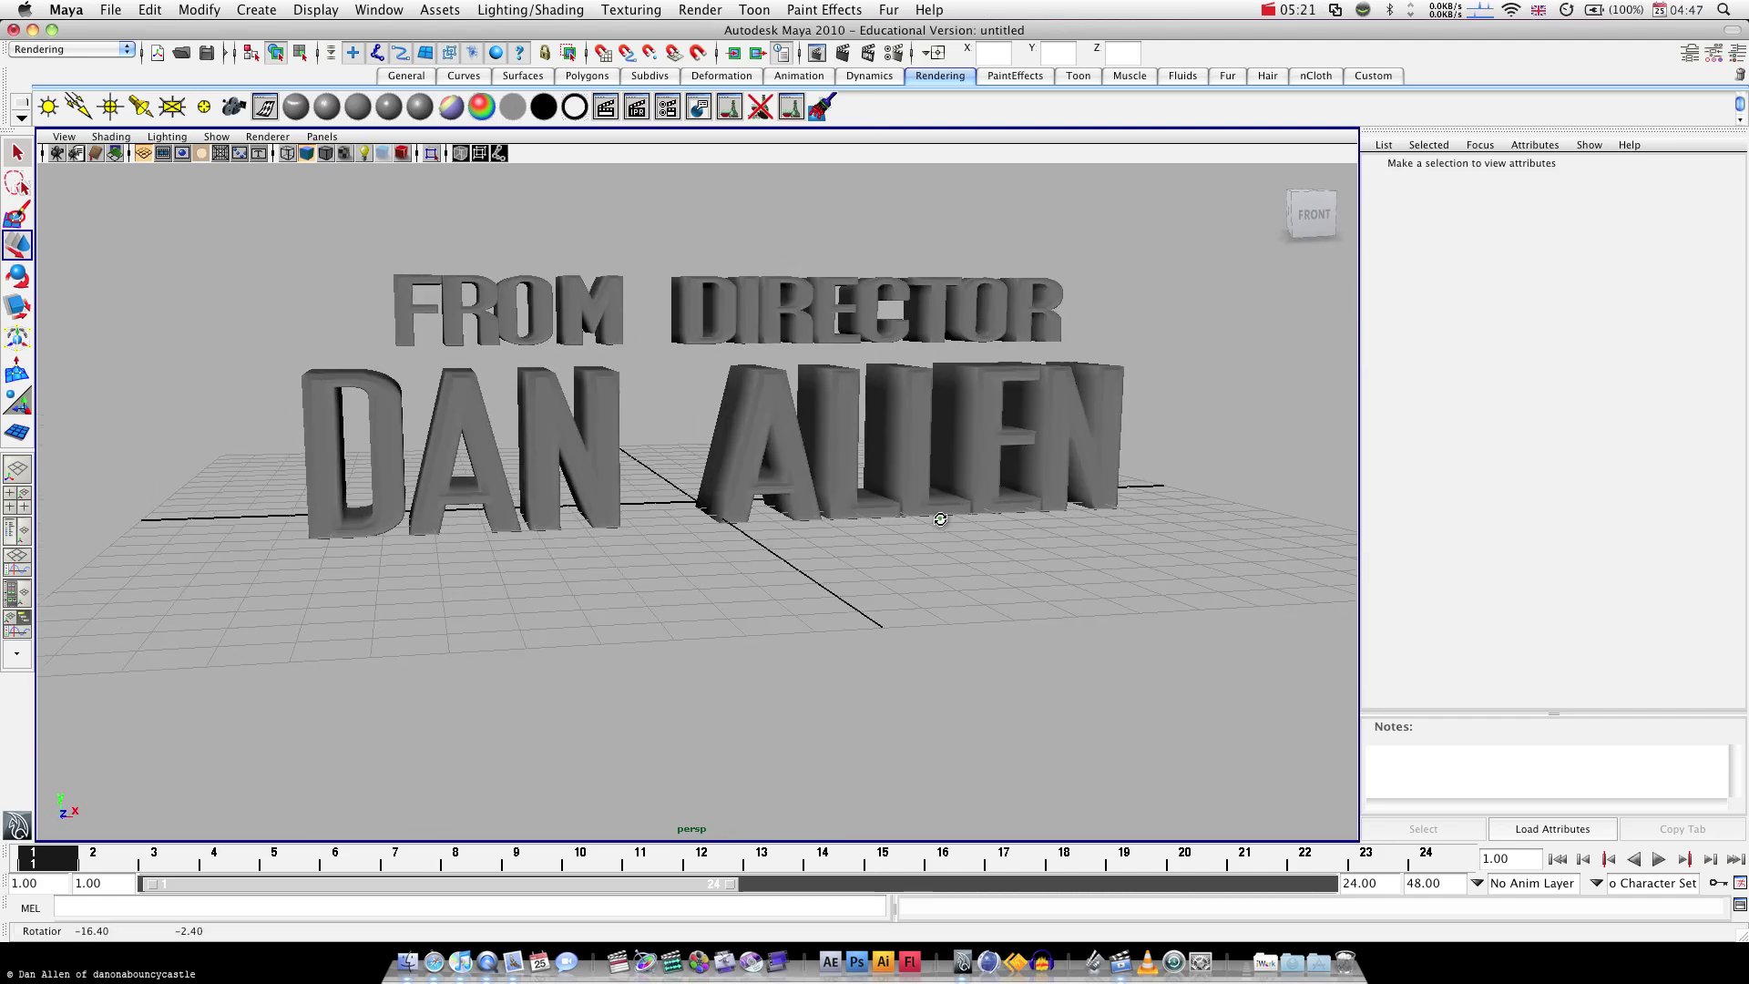
pyautogui.scroll(-2, 940, 522)
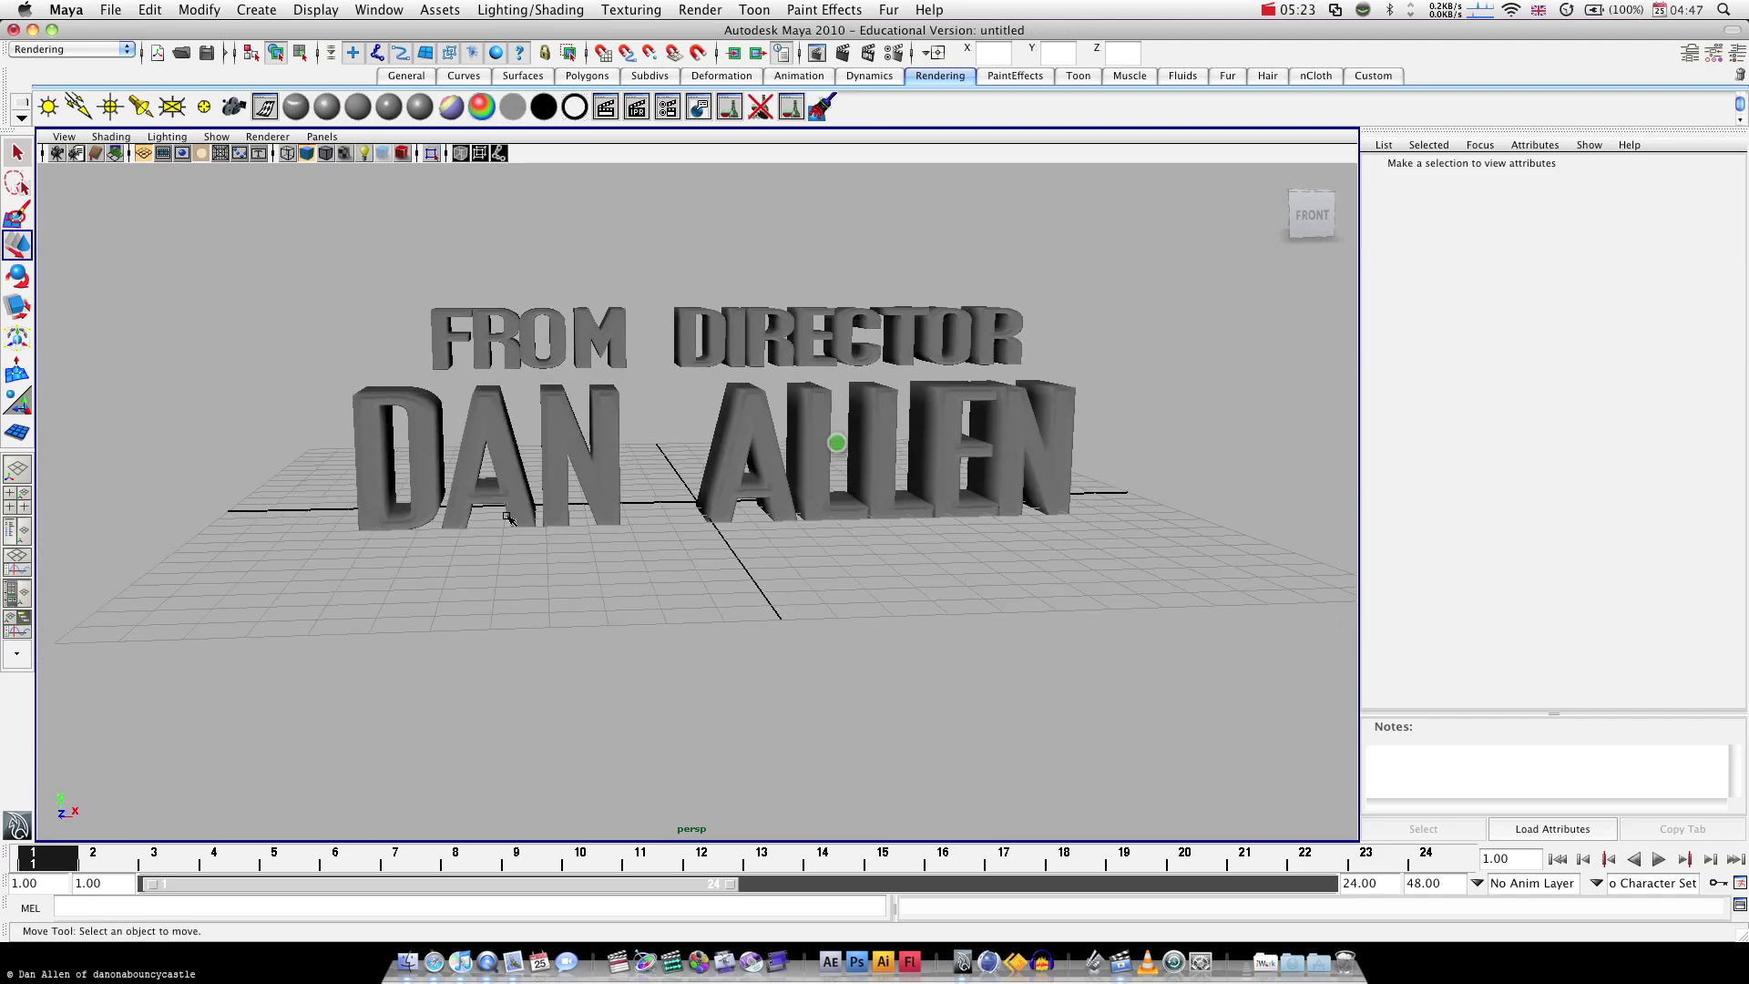
pyautogui.click(18, 594)
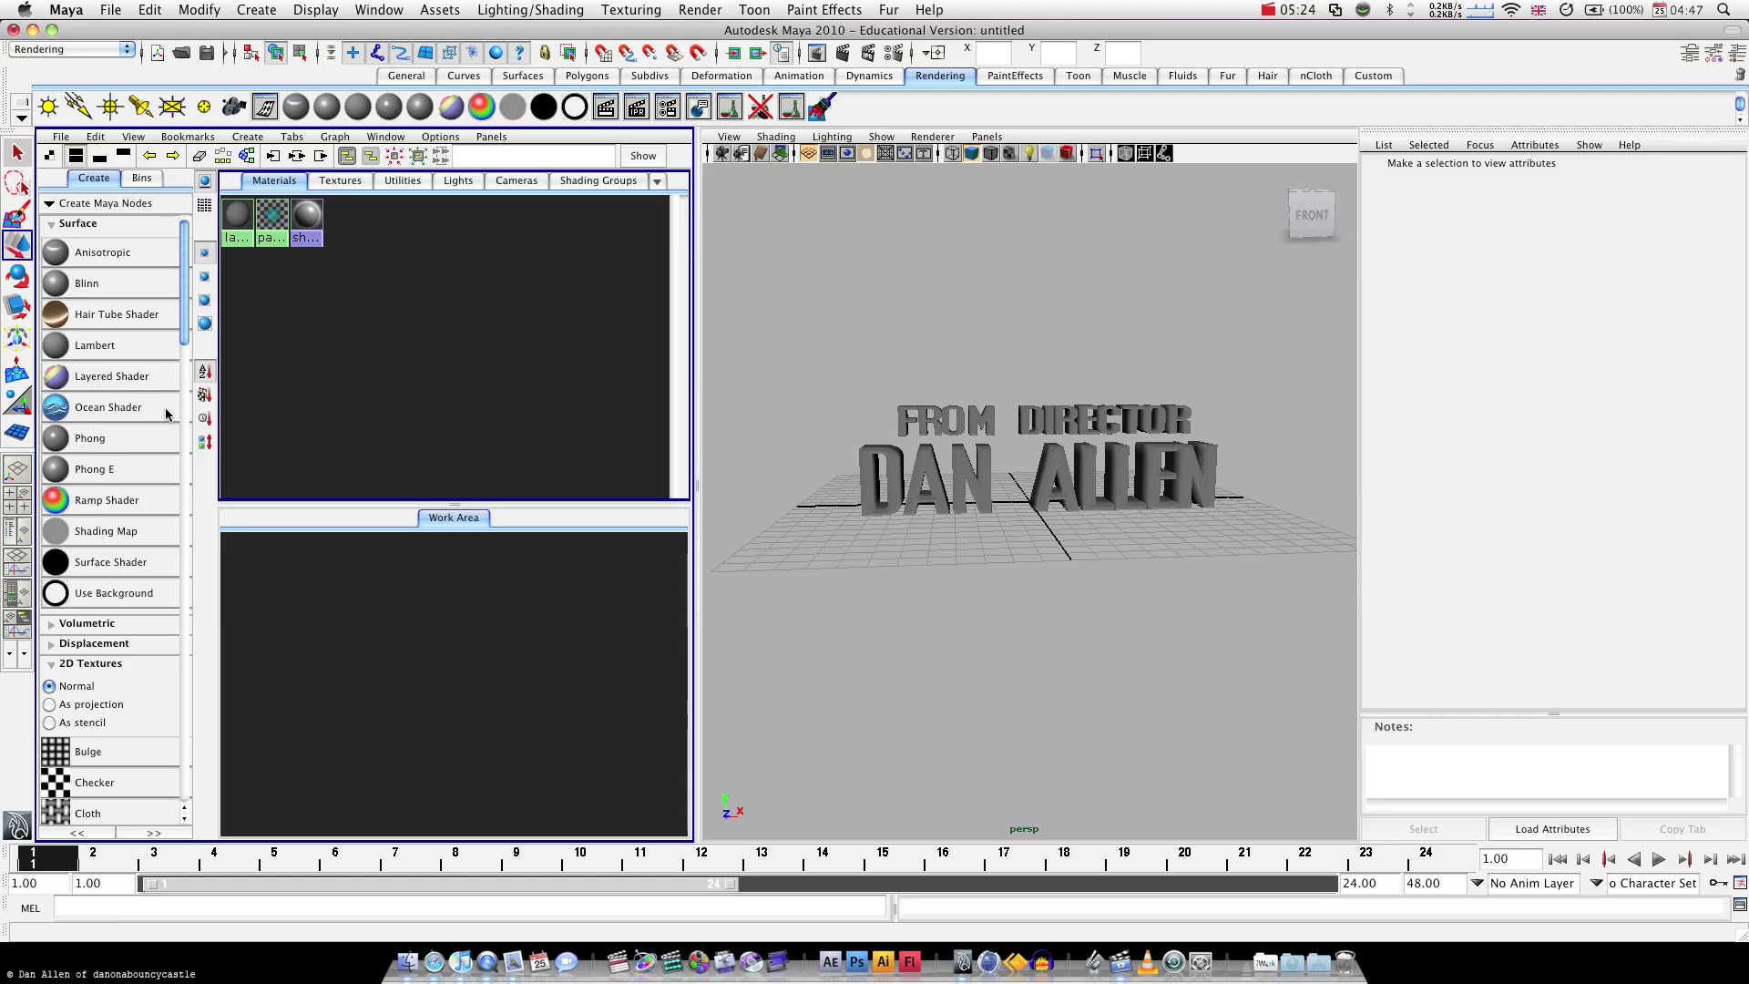
pyautogui.click(85, 285)
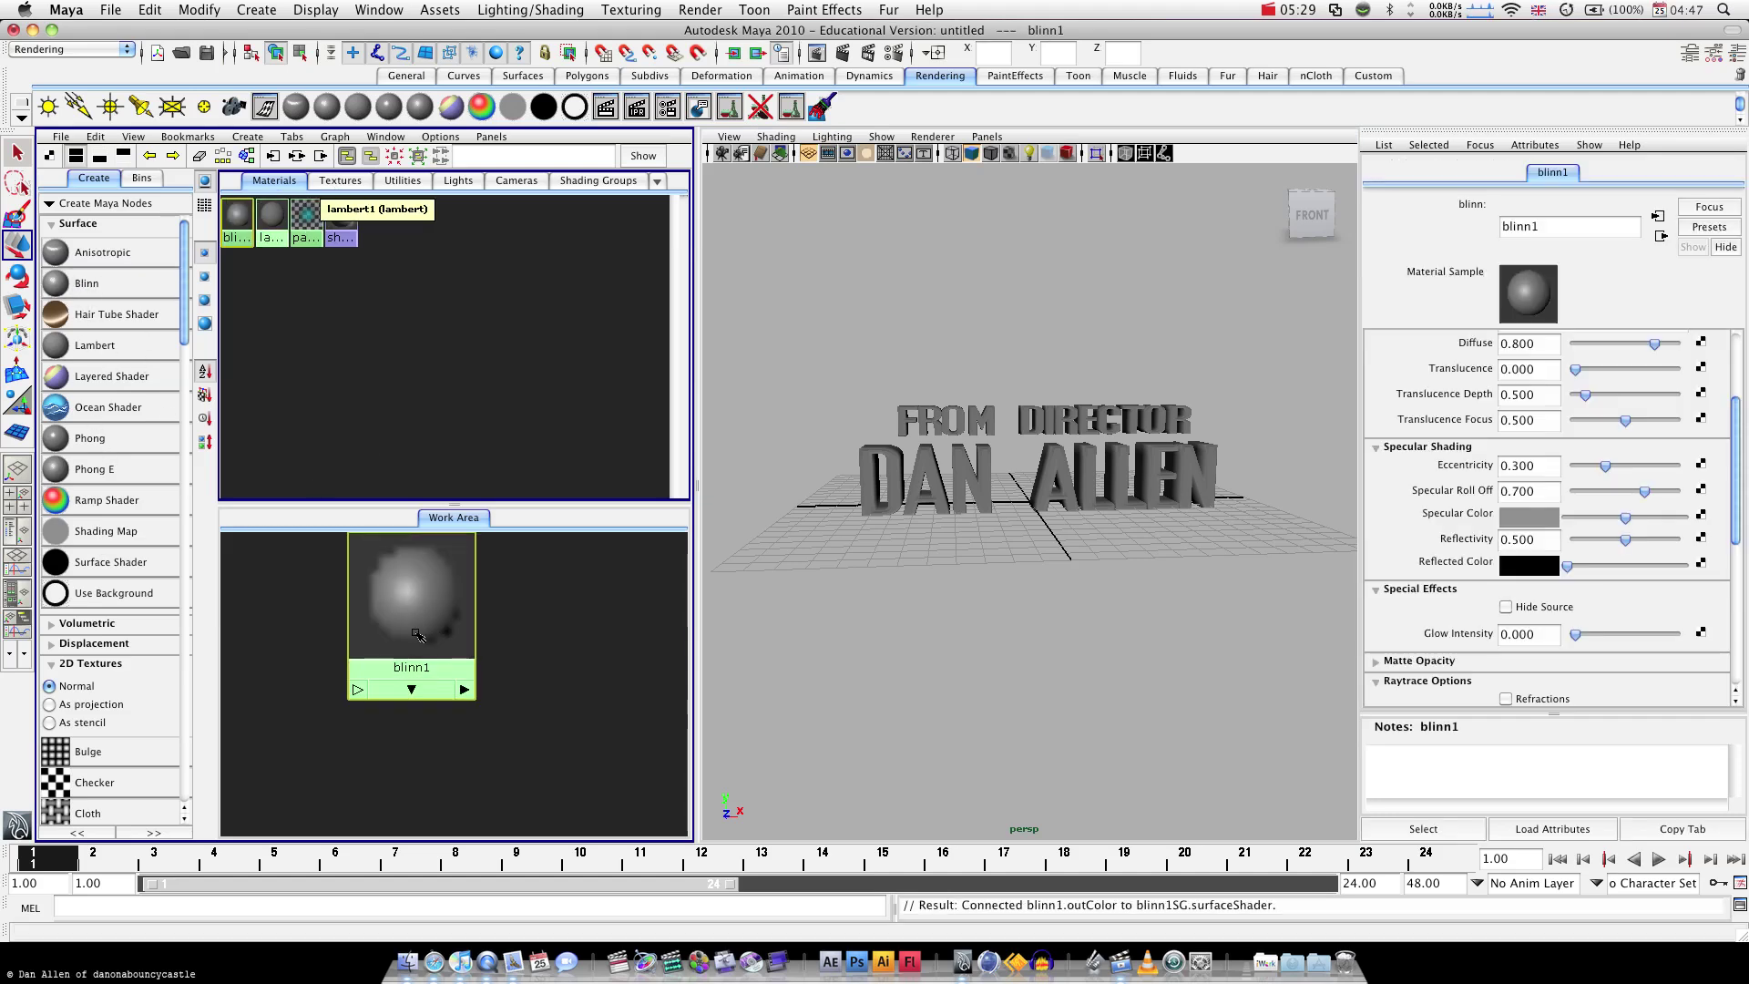
# Connect a new 2D File texture node, file1, to blinn1's Color attribute
pyautogui.scroll(3, 1702, 351)
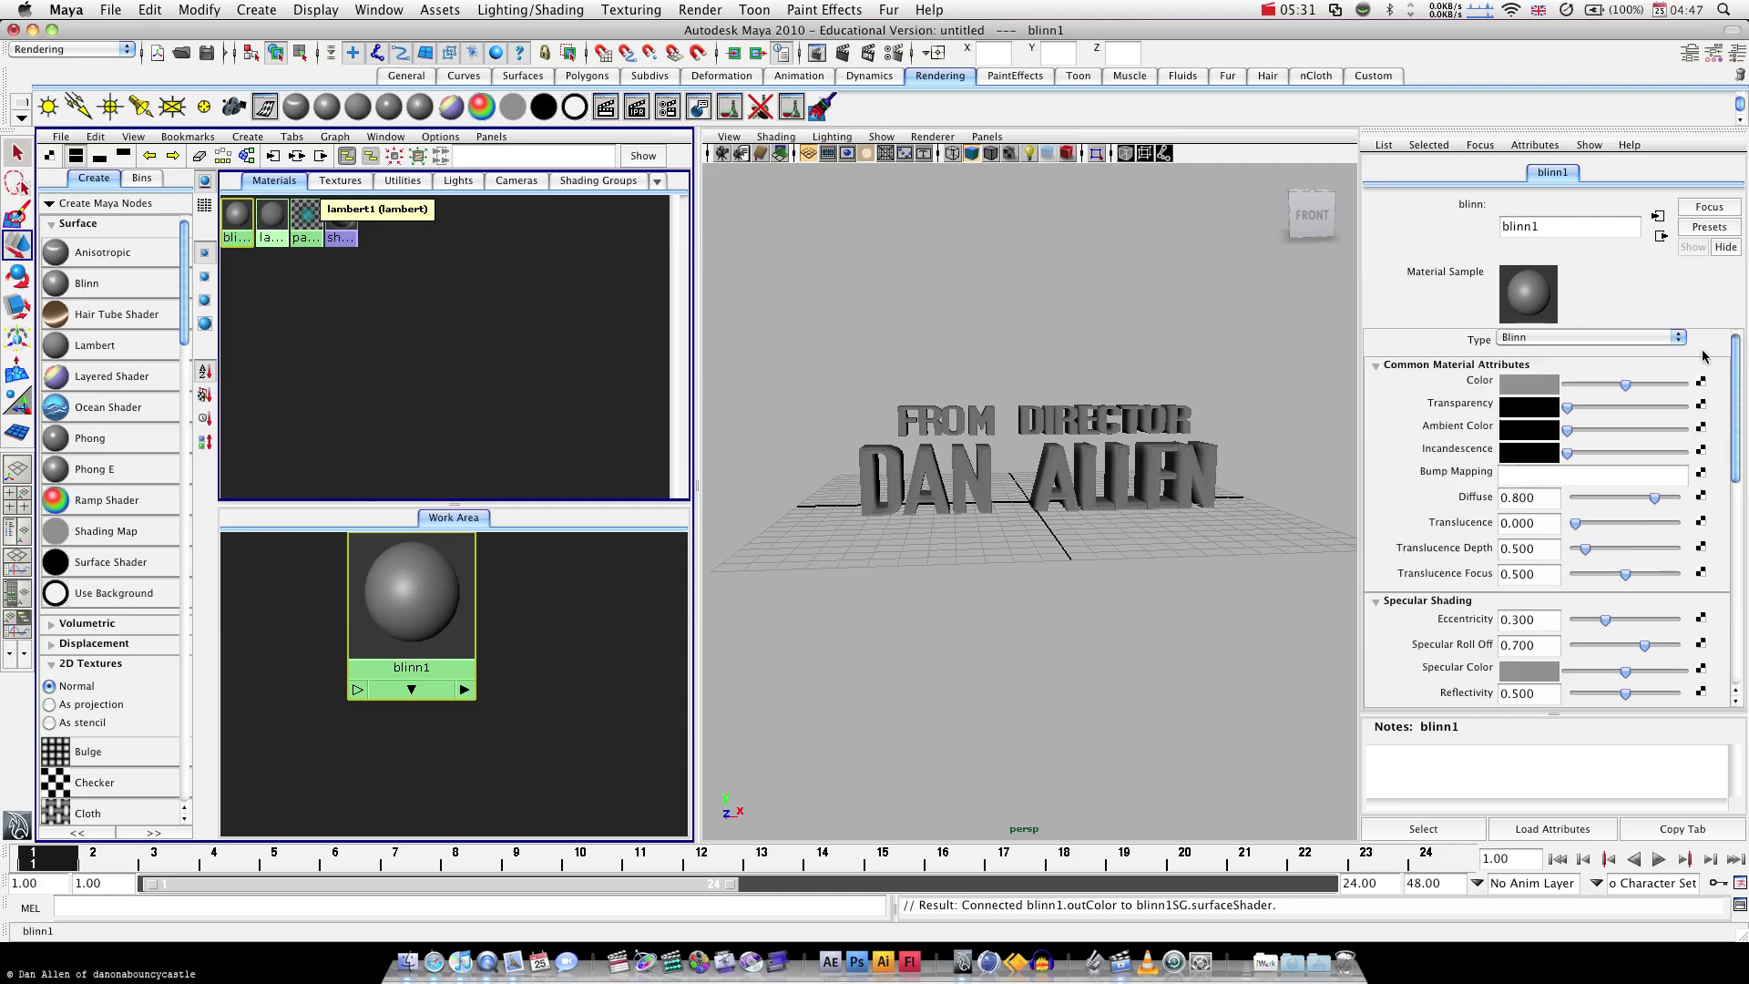
pyautogui.click(1701, 383)
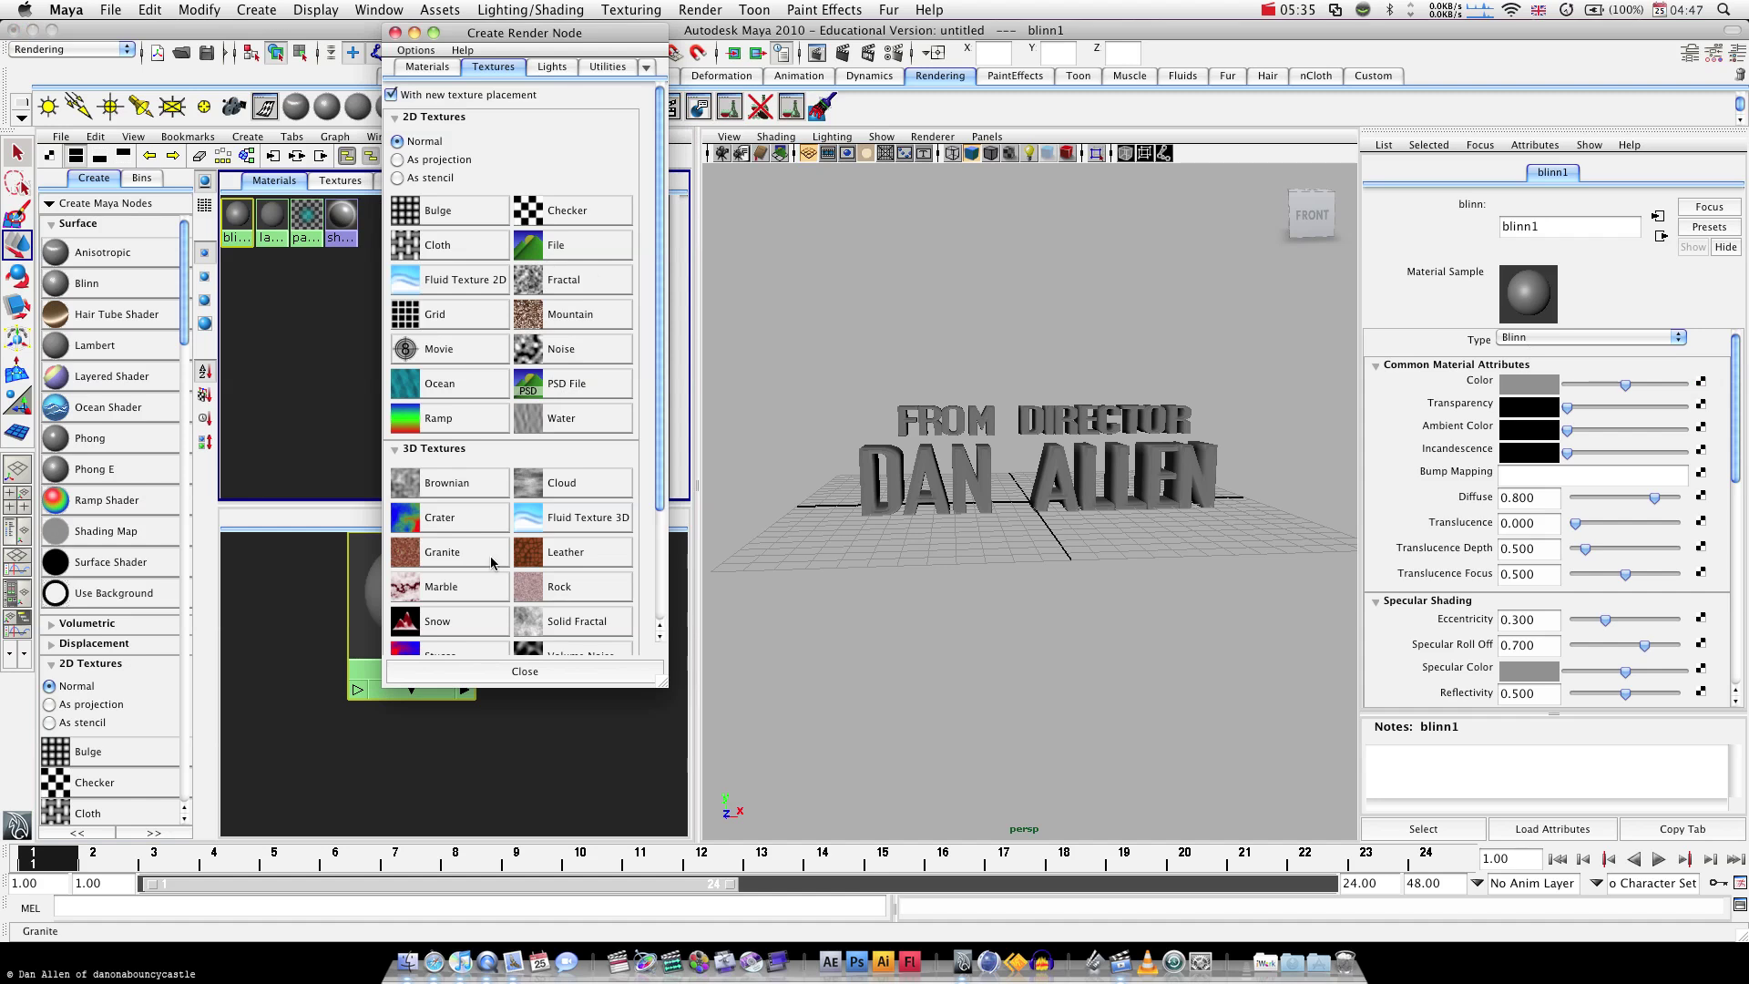
pyautogui.click(570, 242)
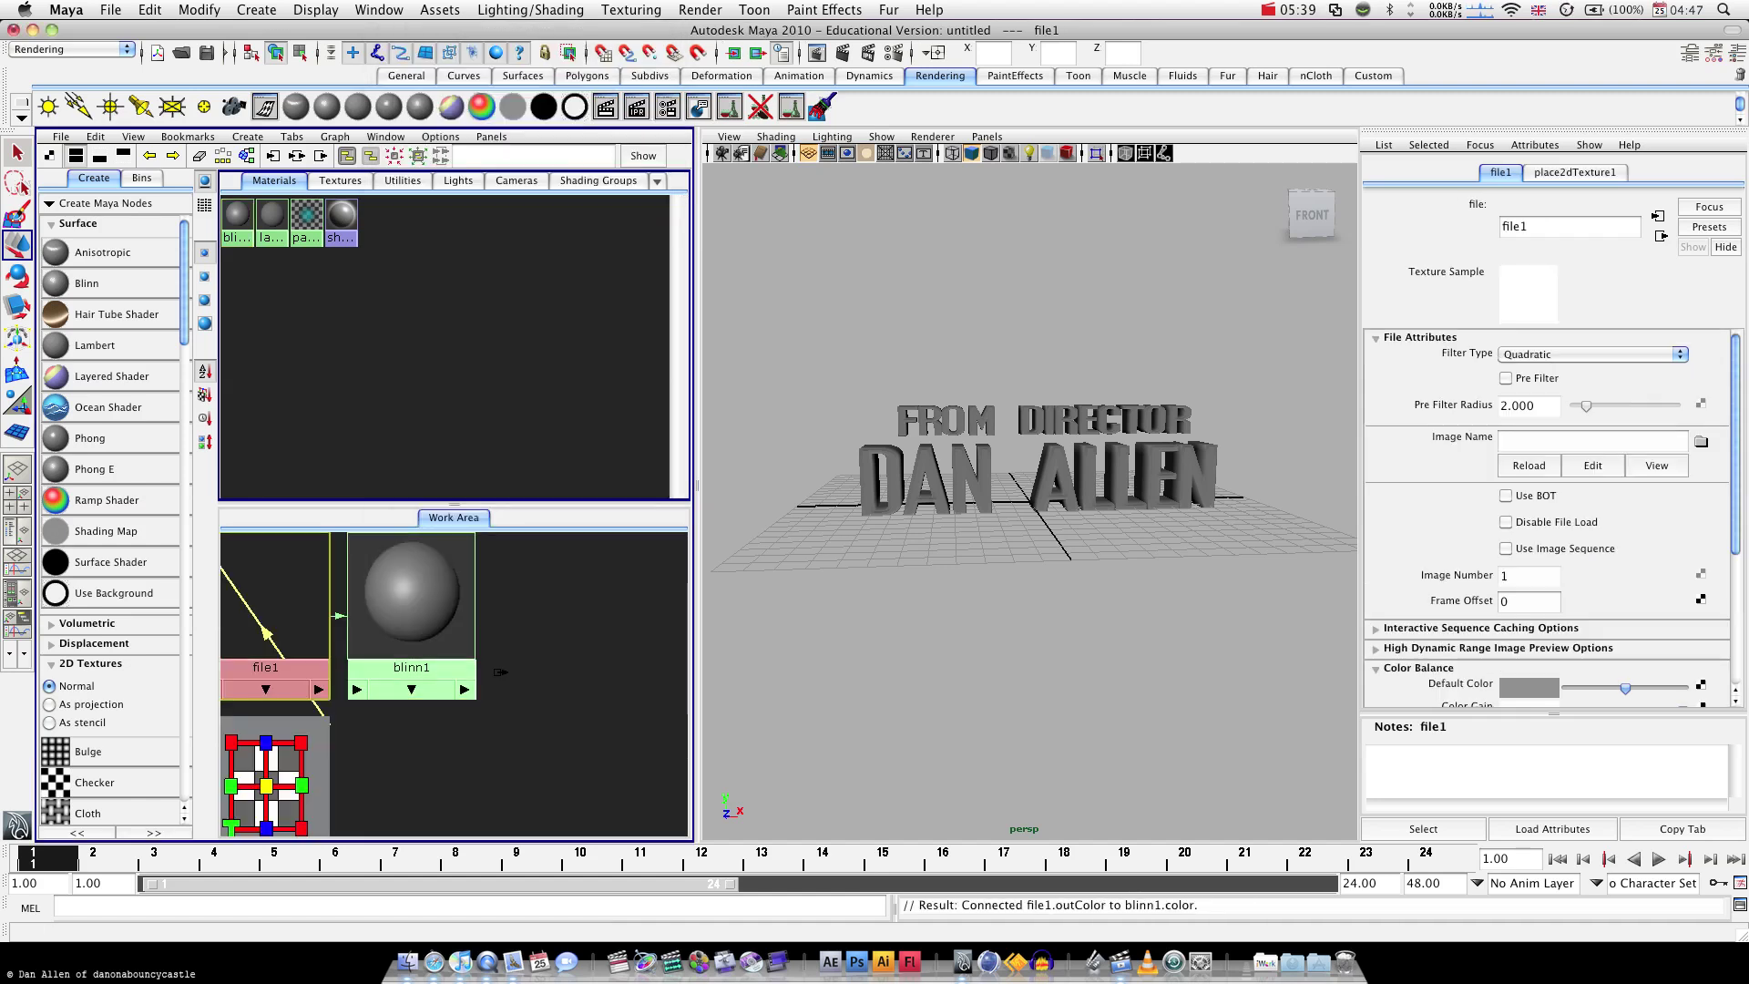
# Load Tex_12_grayscale.jpg from the Grayscale folder as file1's image
pyautogui.click(1700, 443)
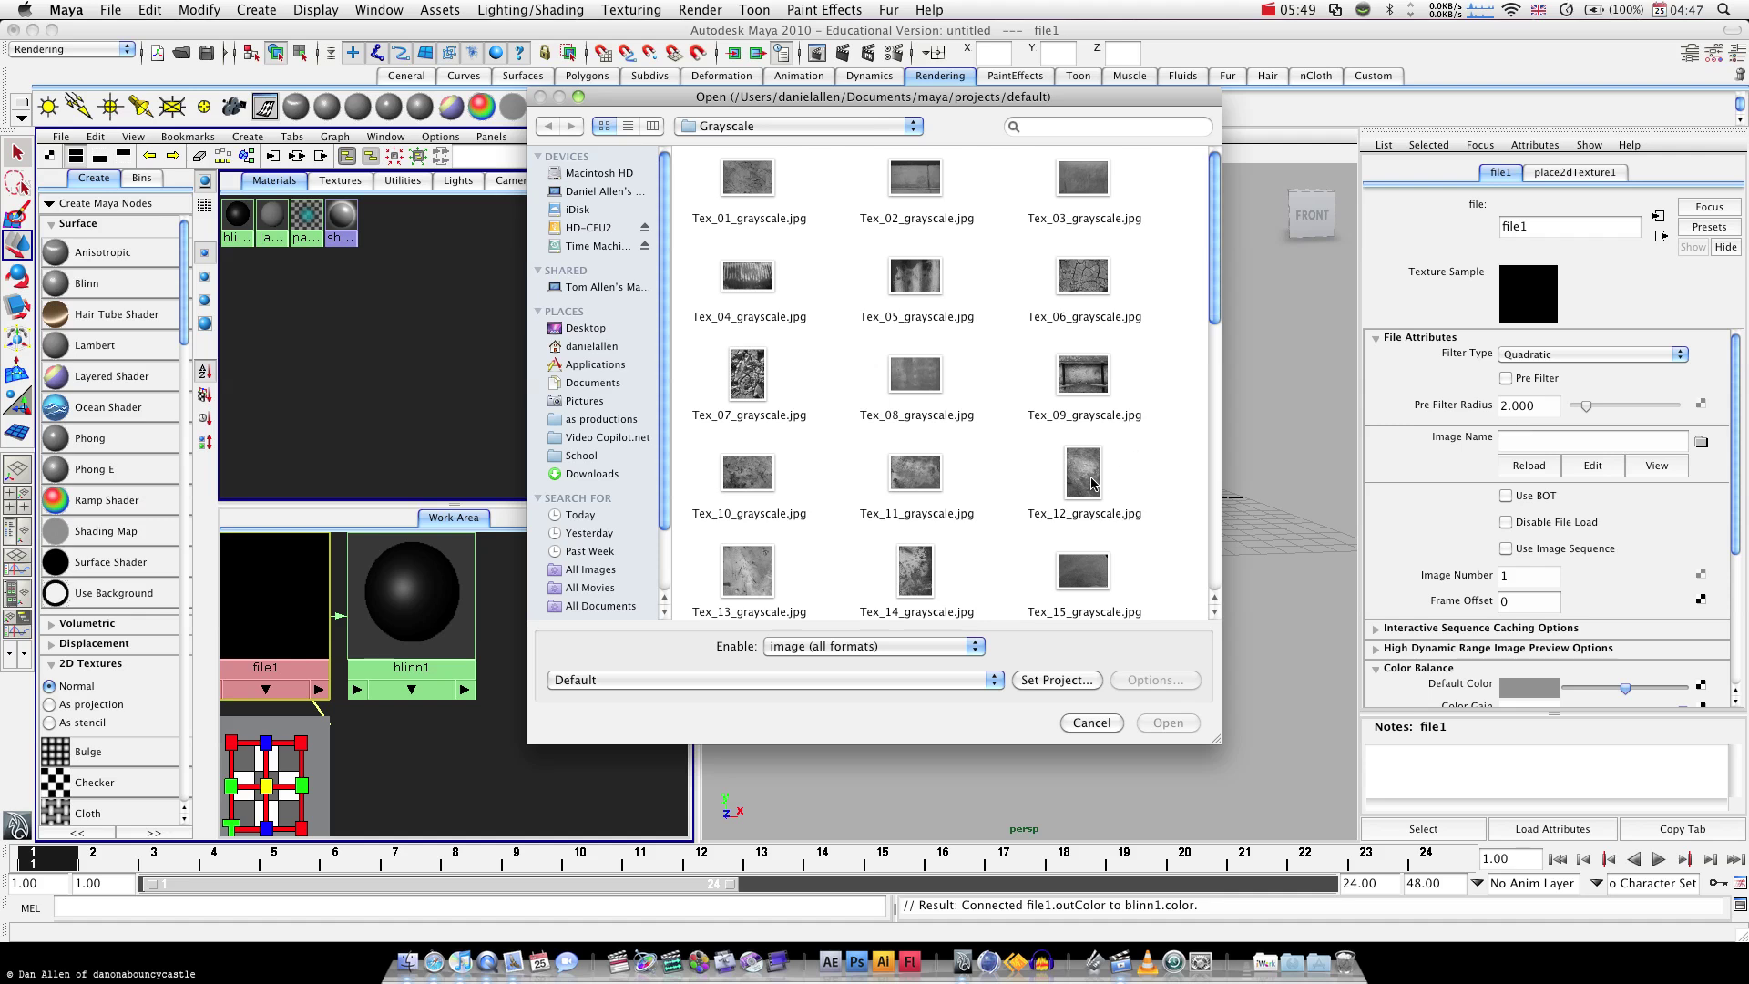
pyautogui.click(1084, 473)
pyautogui.press('space')
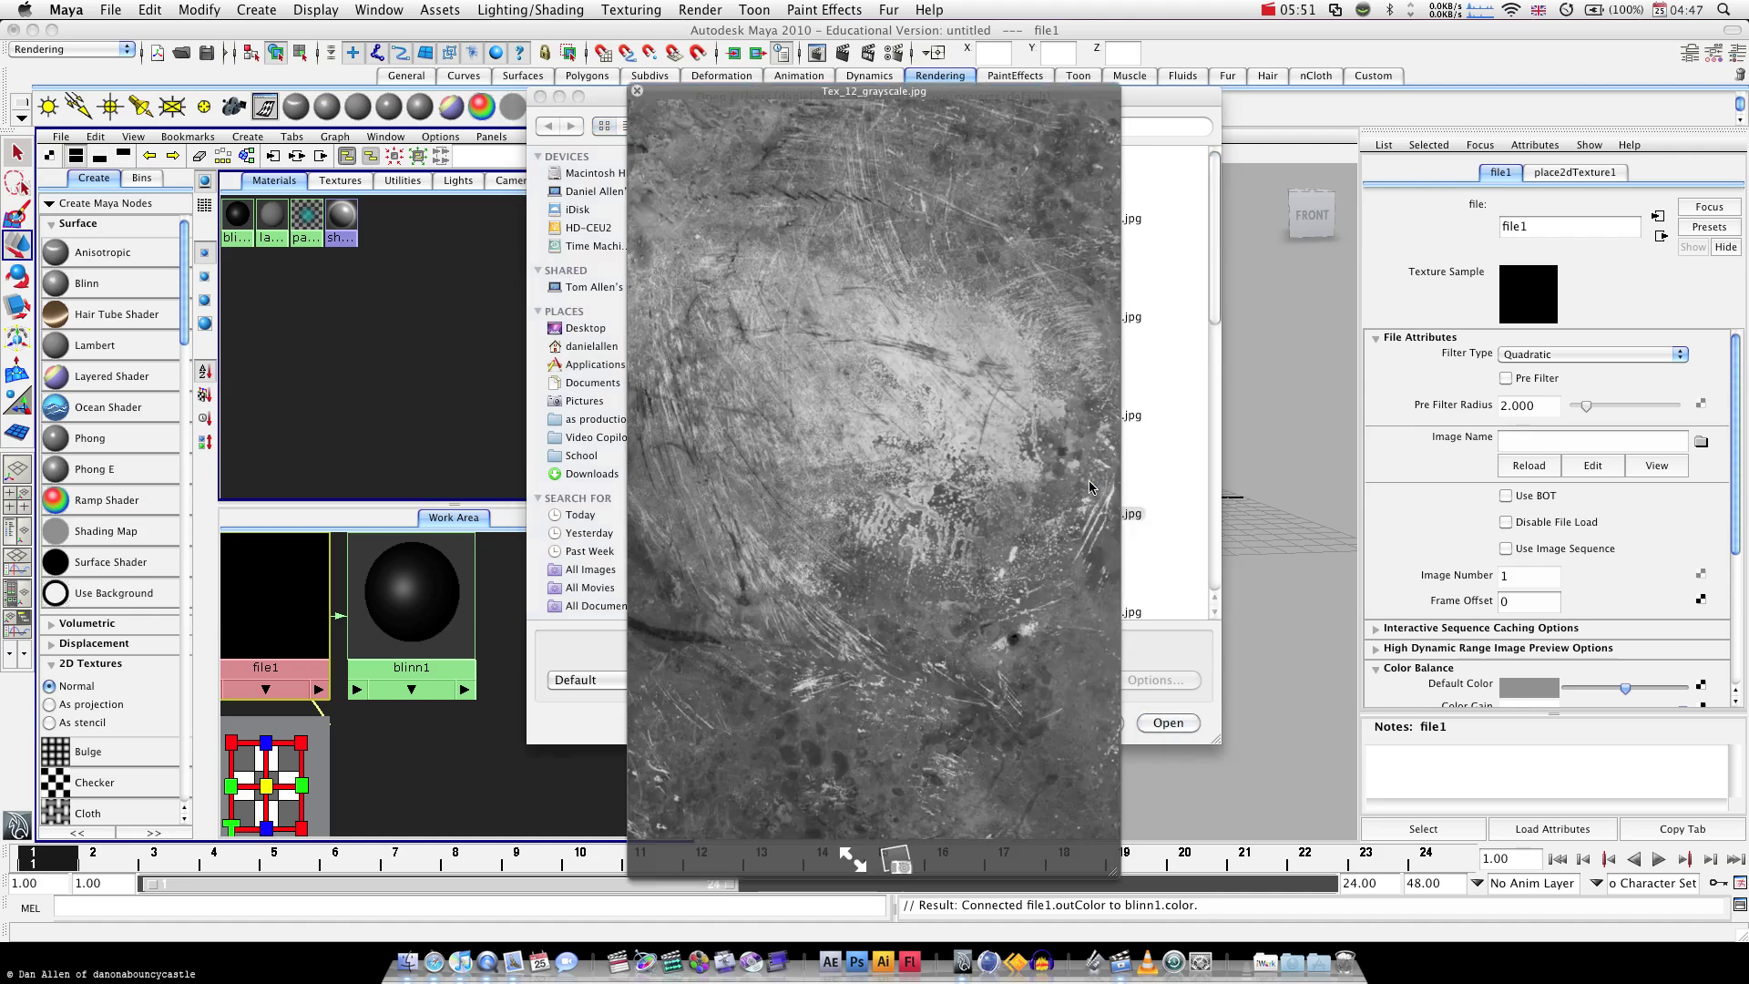
pyautogui.press('space')
pyautogui.click(1169, 724)
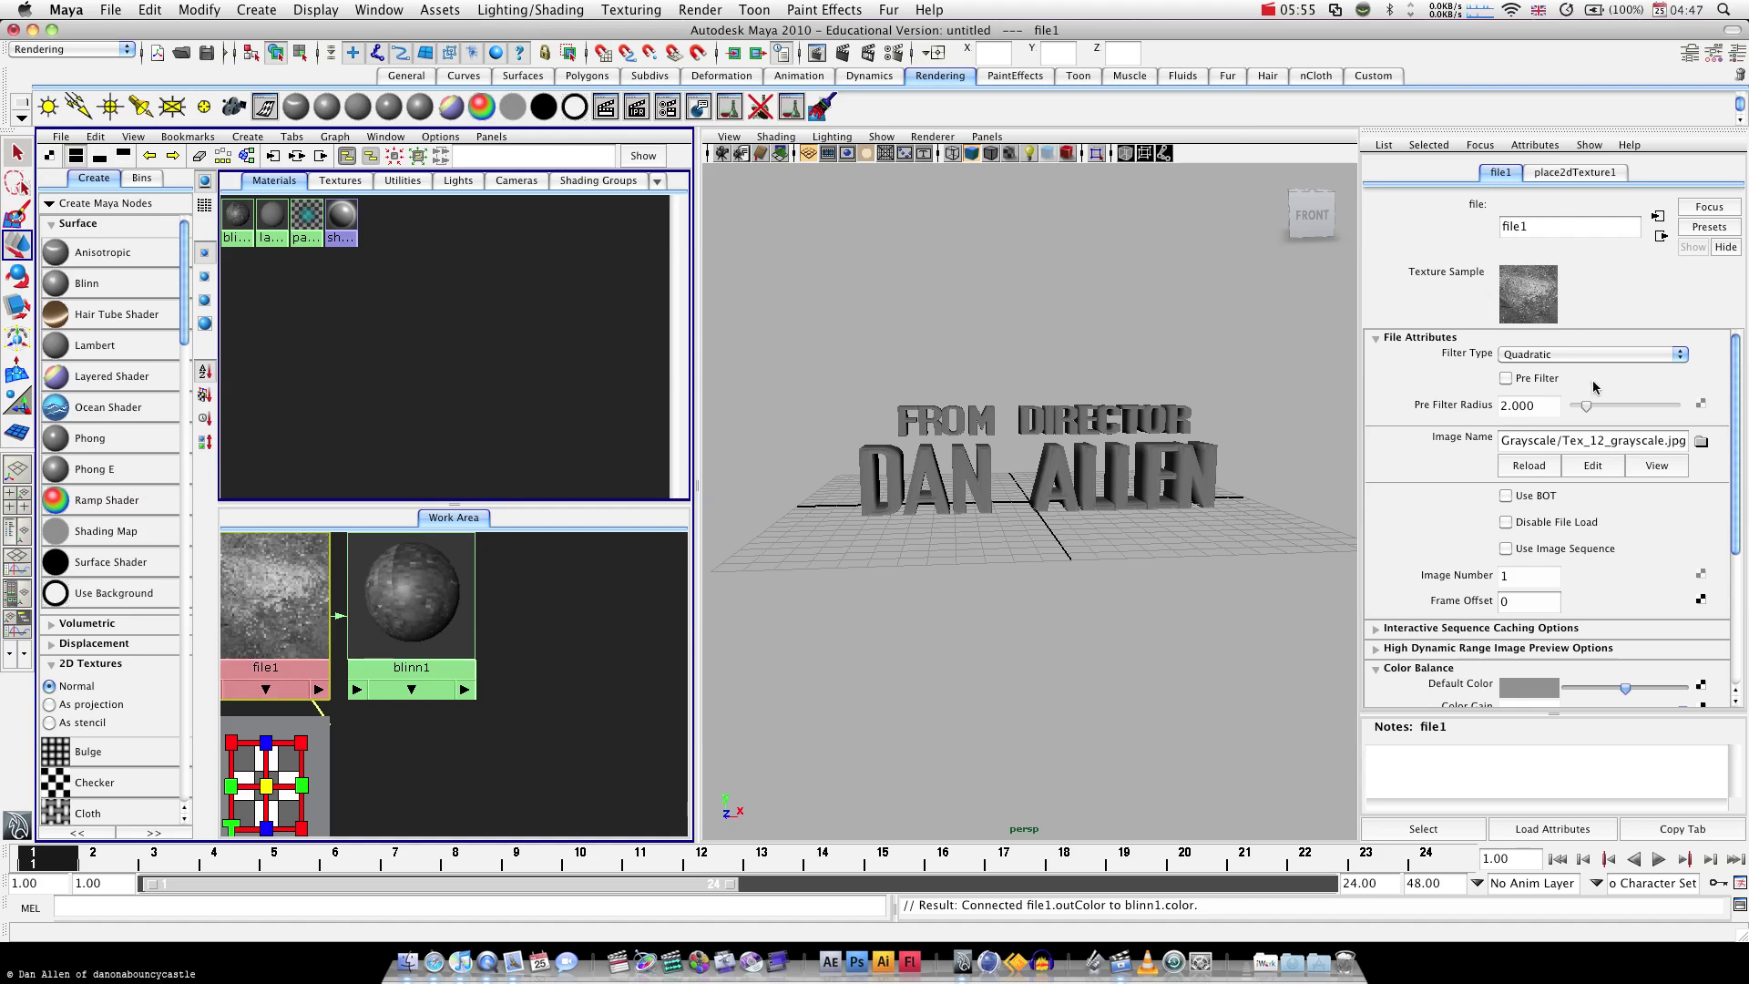
# Set file1's Default Color to a full-brightness blue
pyautogui.scroll(-5, 1593, 387)
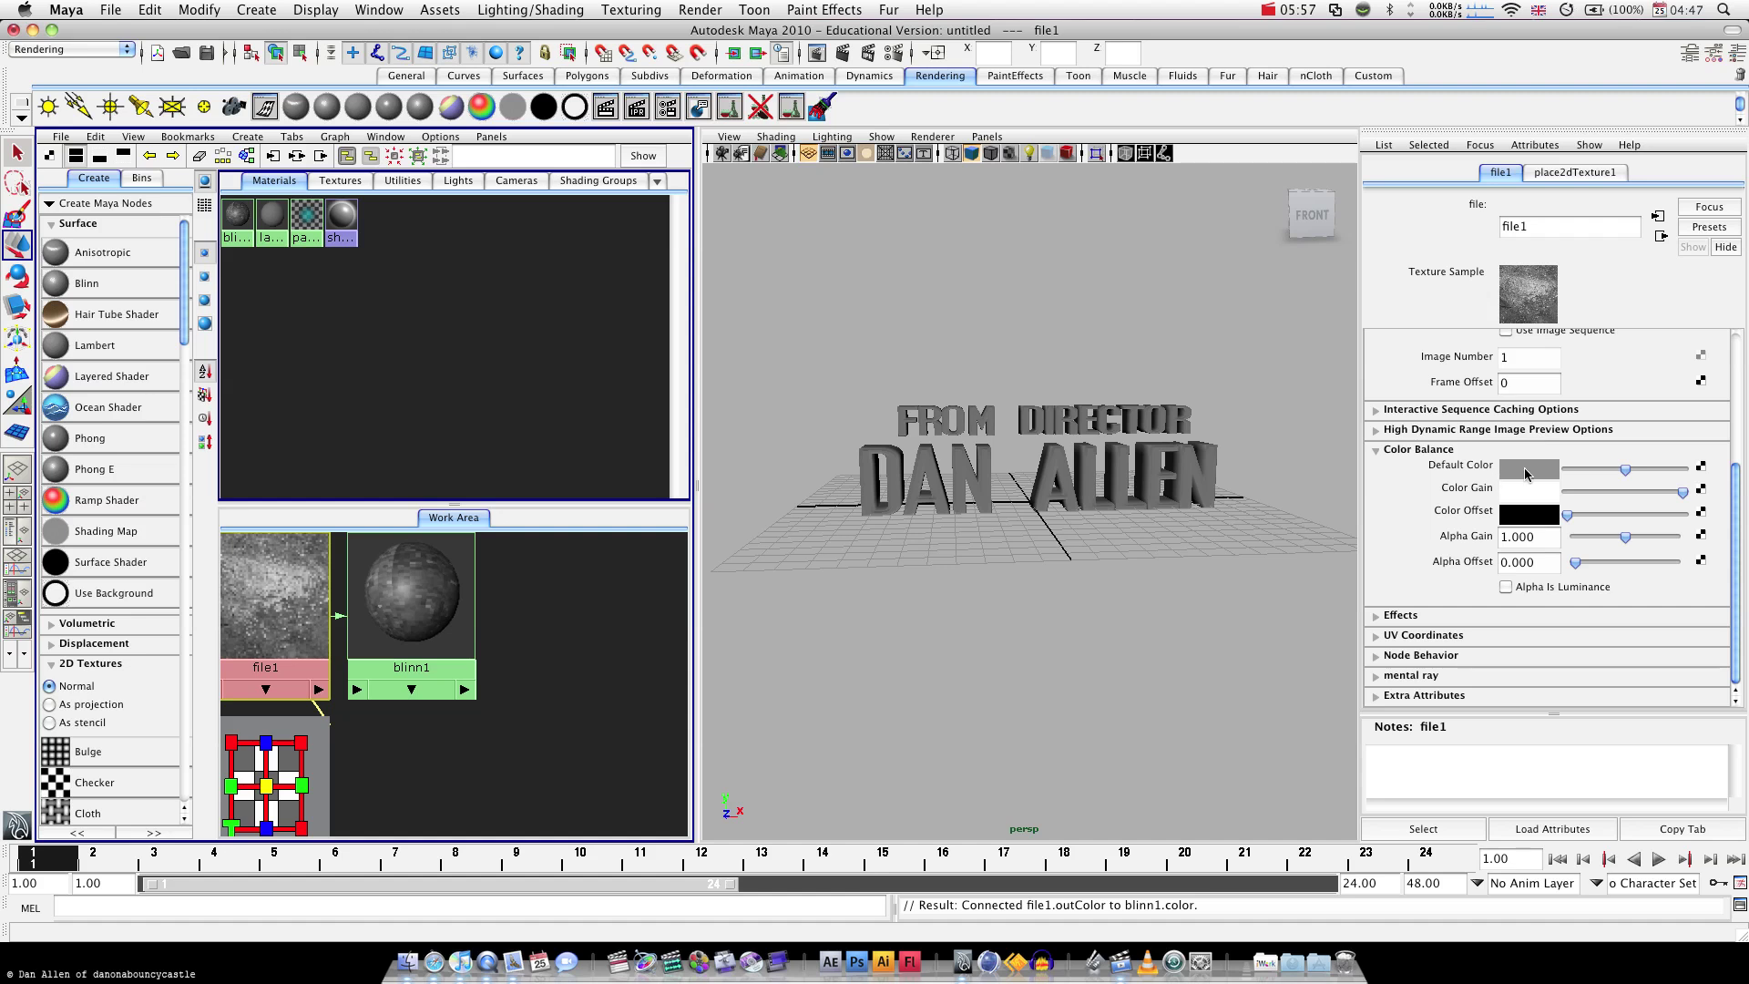
pyautogui.click(1524, 471)
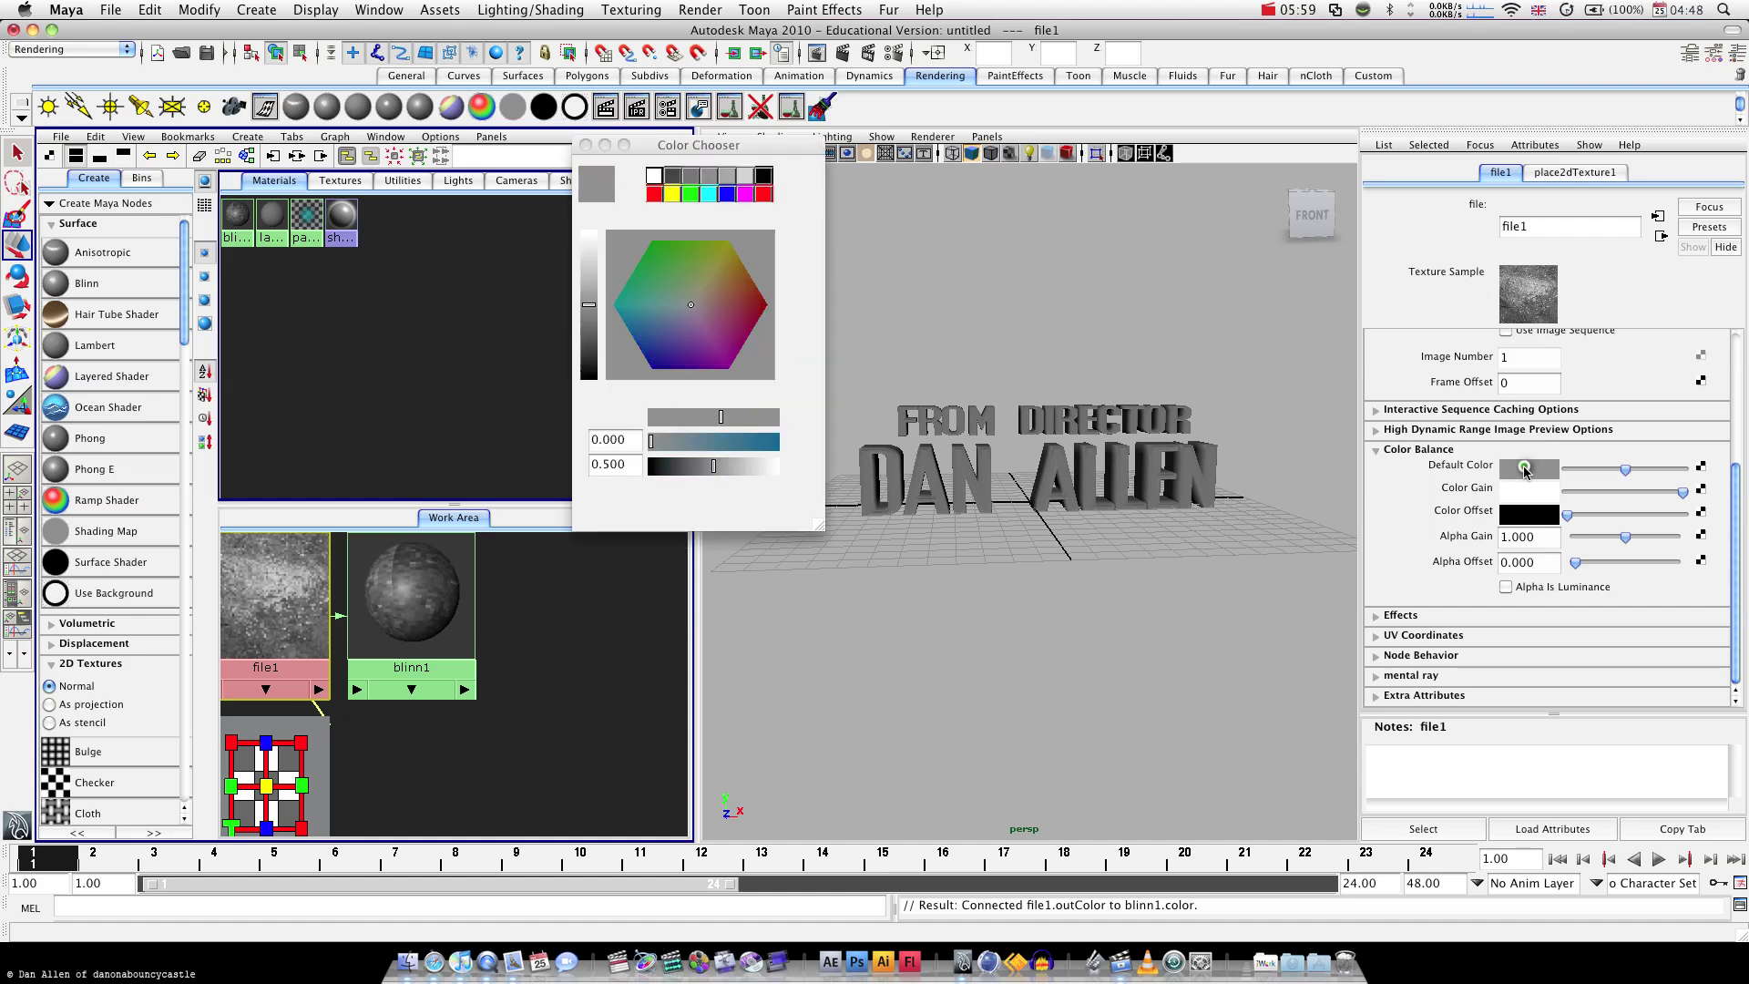
pyautogui.moveTo(589, 314); pyautogui.dragTo(589, 233)
pyautogui.moveTo(674, 348); pyautogui.dragTo(656, 346)
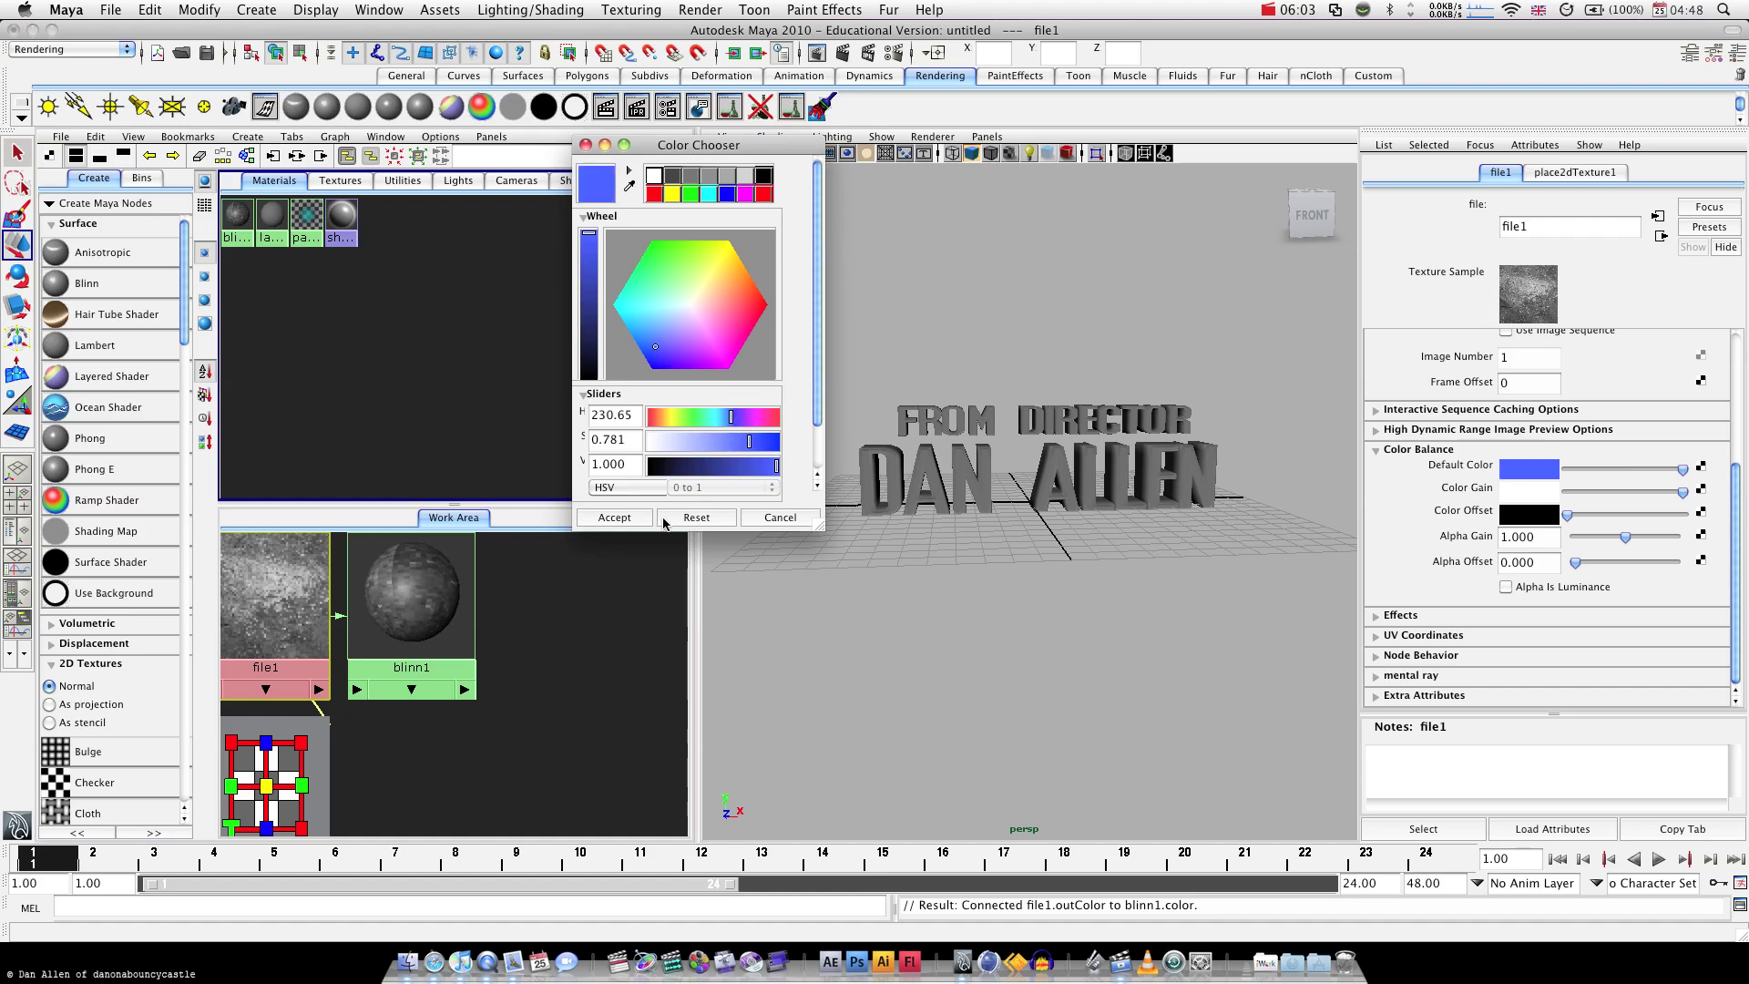
pyautogui.click(626, 518)
# Tint file1's Color Gain cyan-blue and raise its Alpha Gain slightly to 1.193
pyautogui.click(1504, 492)
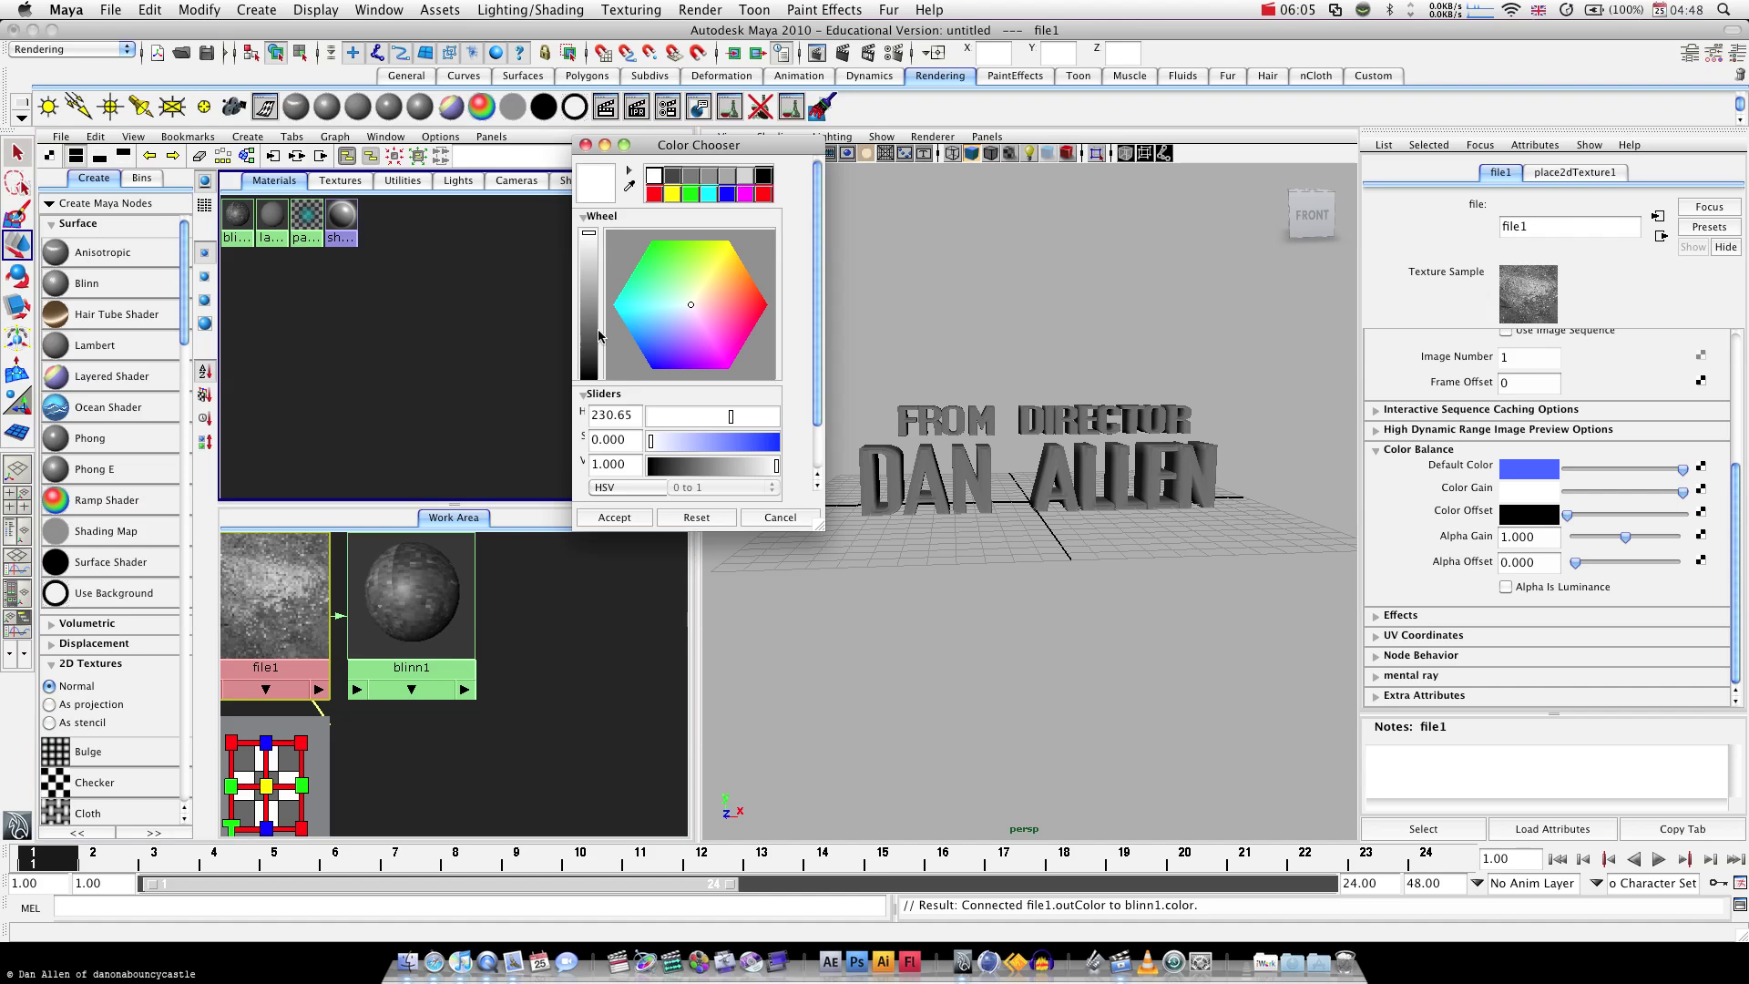
pyautogui.moveTo(668, 321)
pyautogui.mouseDown()
pyautogui.moveTo(638, 316)
pyautogui.moveTo(659, 324)
pyautogui.mouseUp()
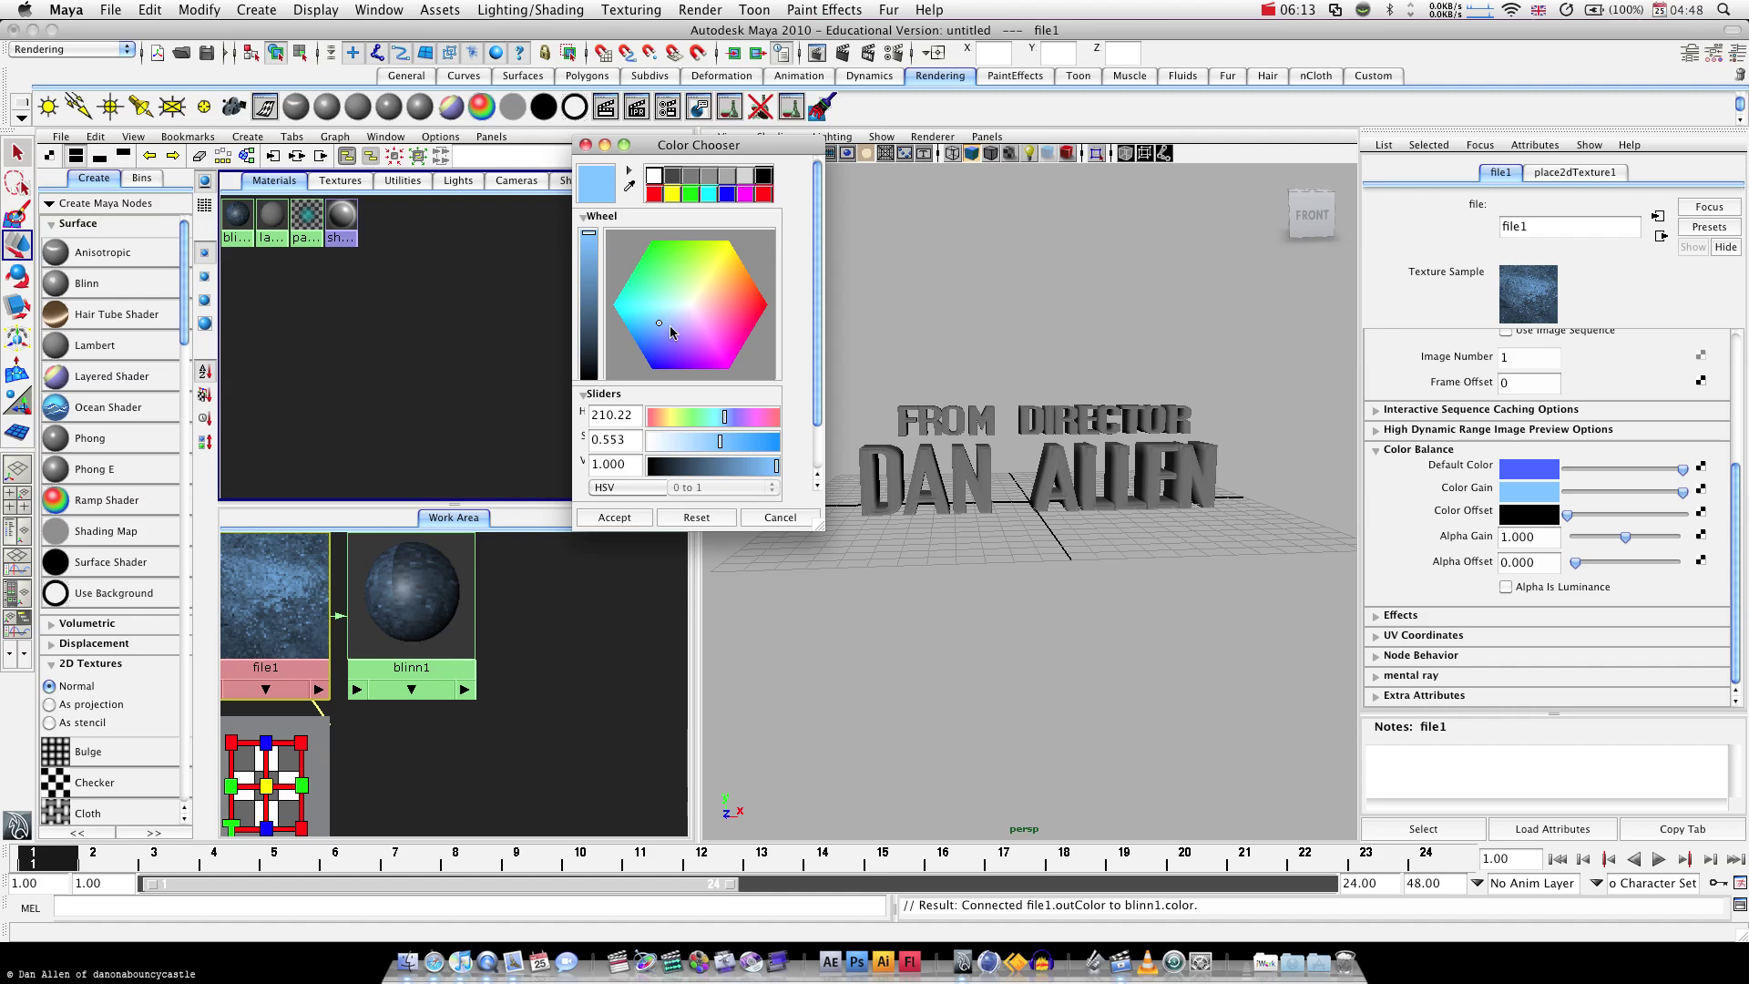
pyautogui.moveTo(661, 328); pyautogui.dragTo(636, 321)
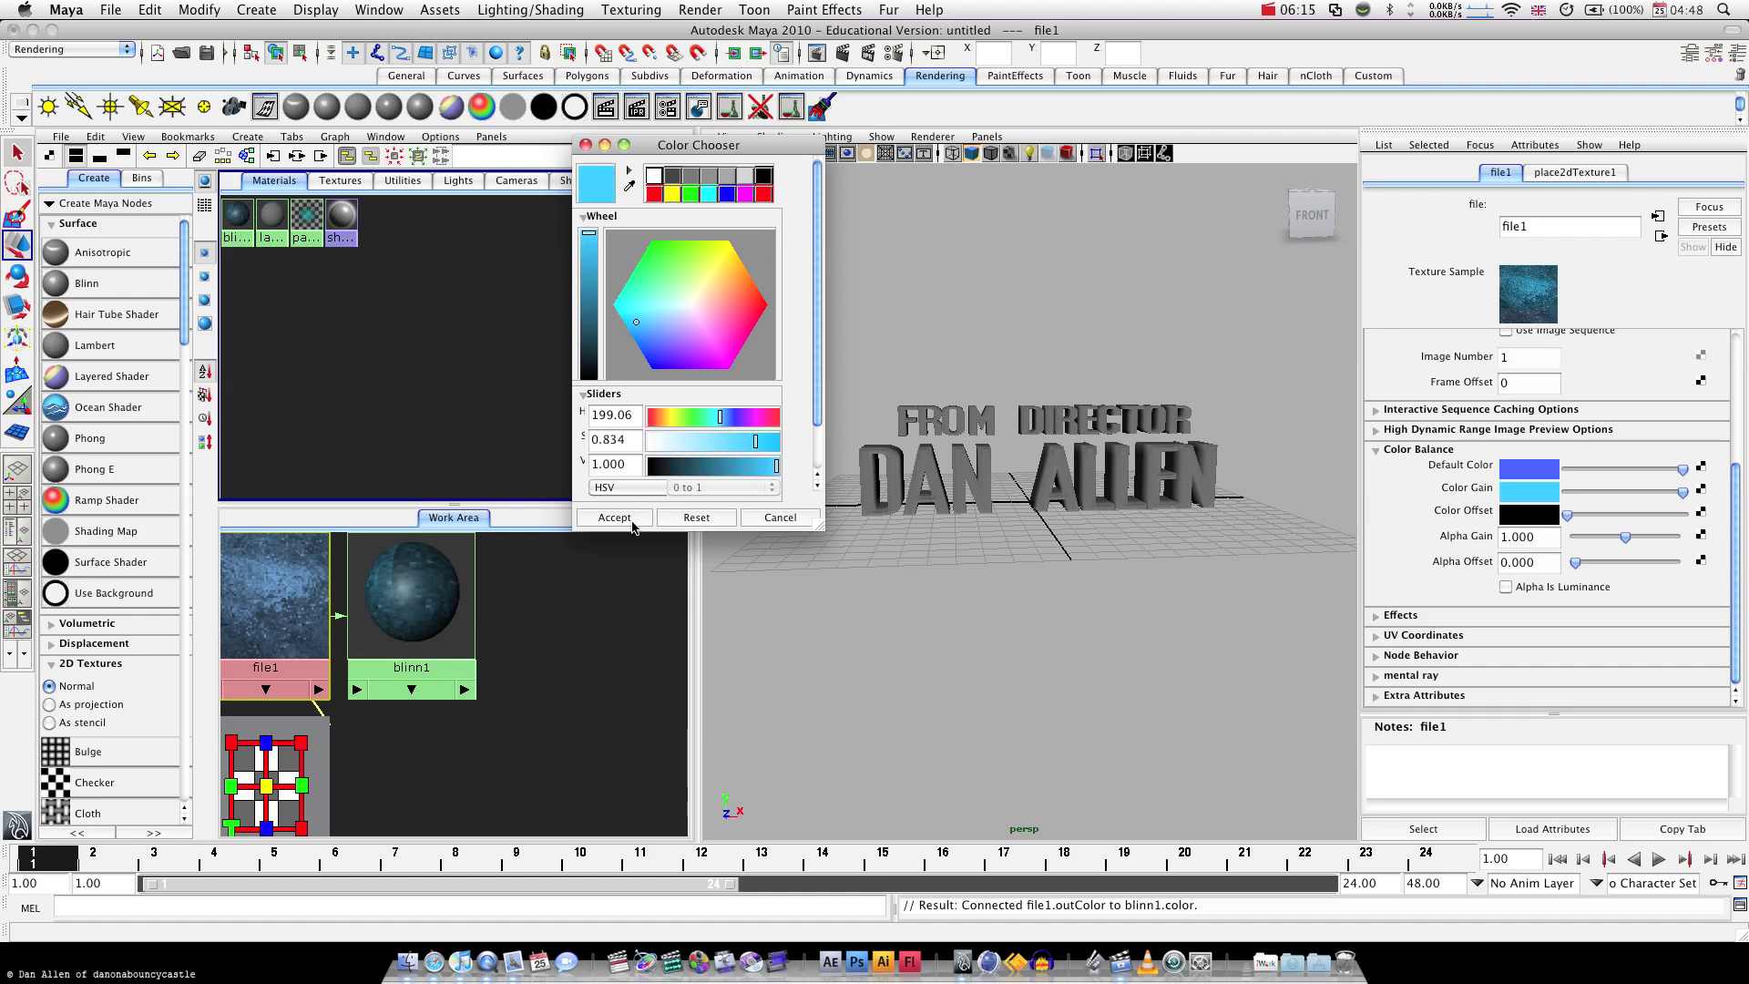
pyautogui.click(615, 518)
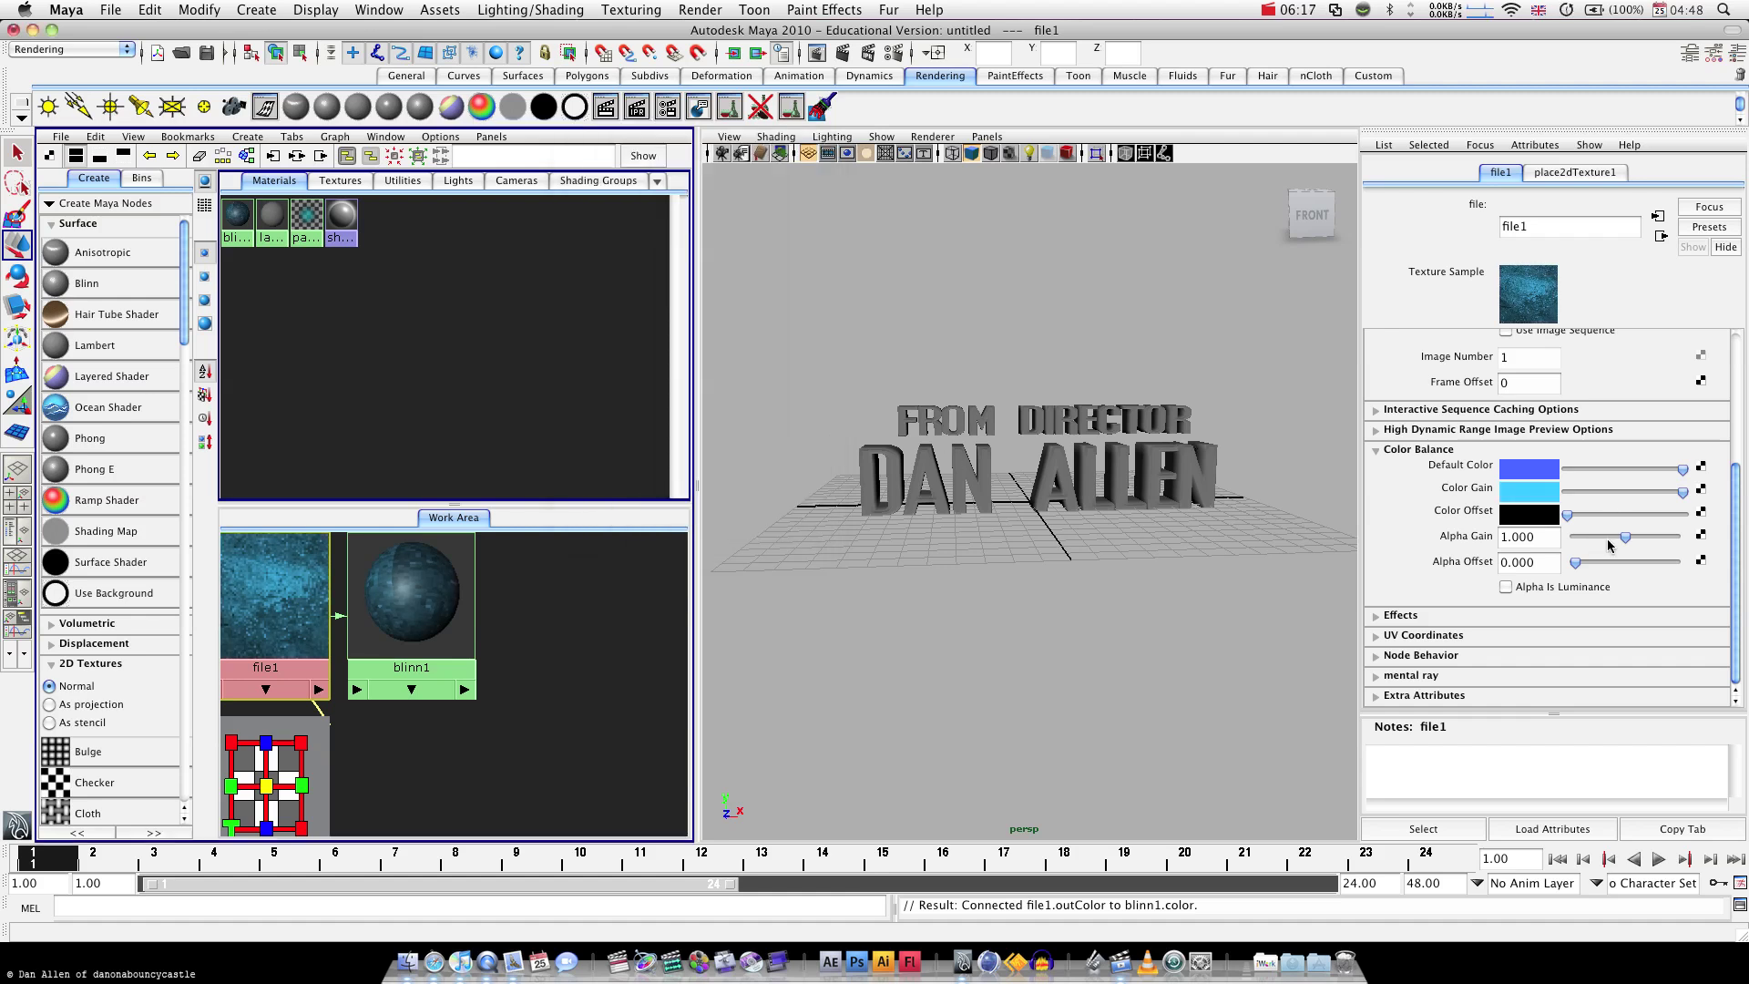
pyautogui.moveTo(1629, 542); pyautogui.dragTo(1637, 541)
# Assign blinn1 to the FROM DIRECTOR / DAN ALLEN text and check it with a test render
pyautogui.click(1148, 590)
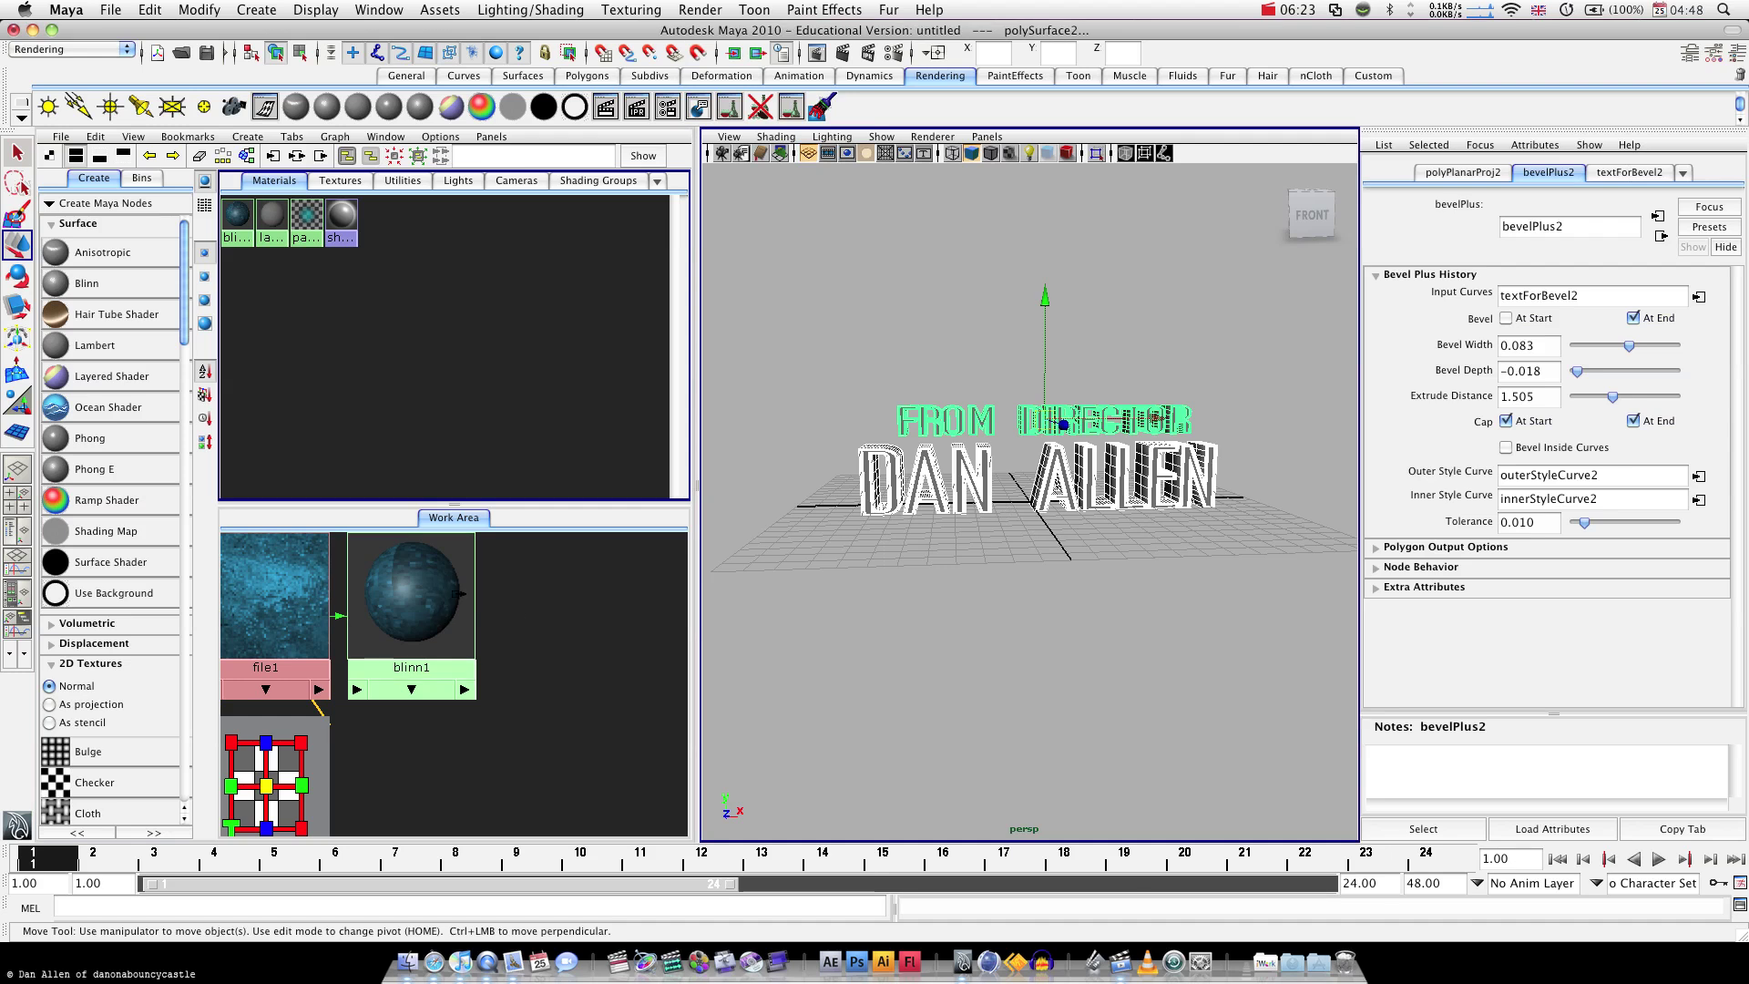
pyautogui.moveTo(438, 596); pyautogui.dragTo(429, 564, button='right')
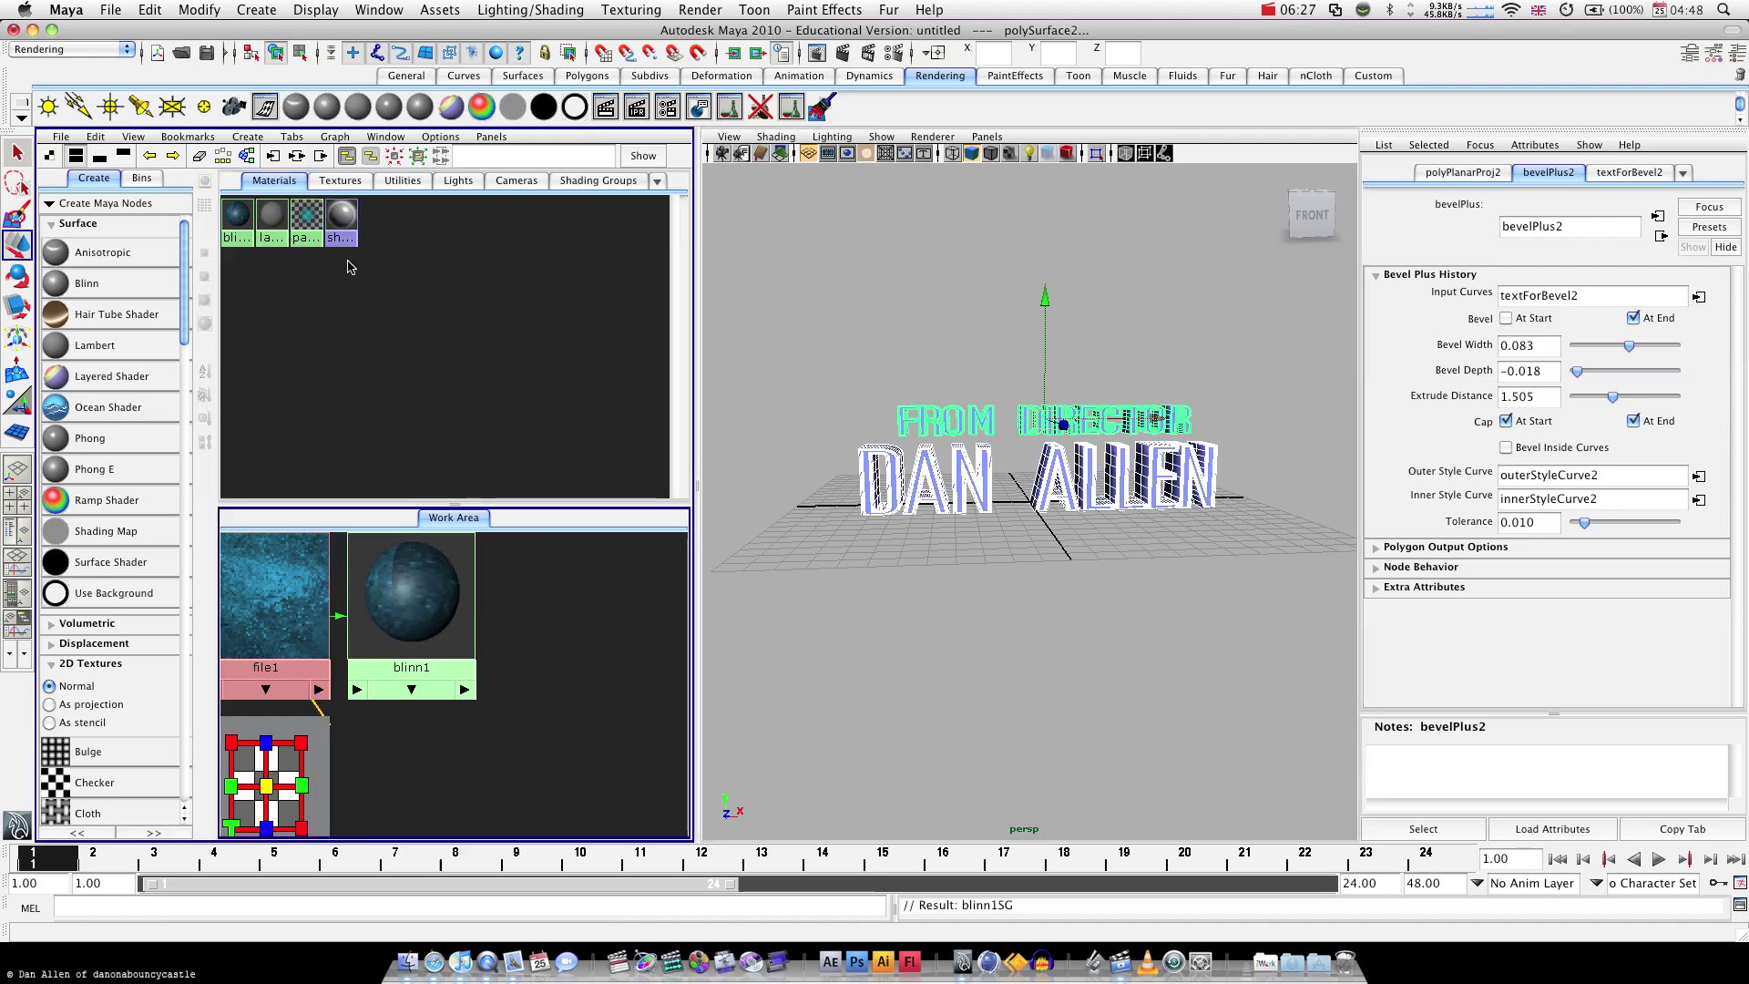
pyautogui.click(948, 586)
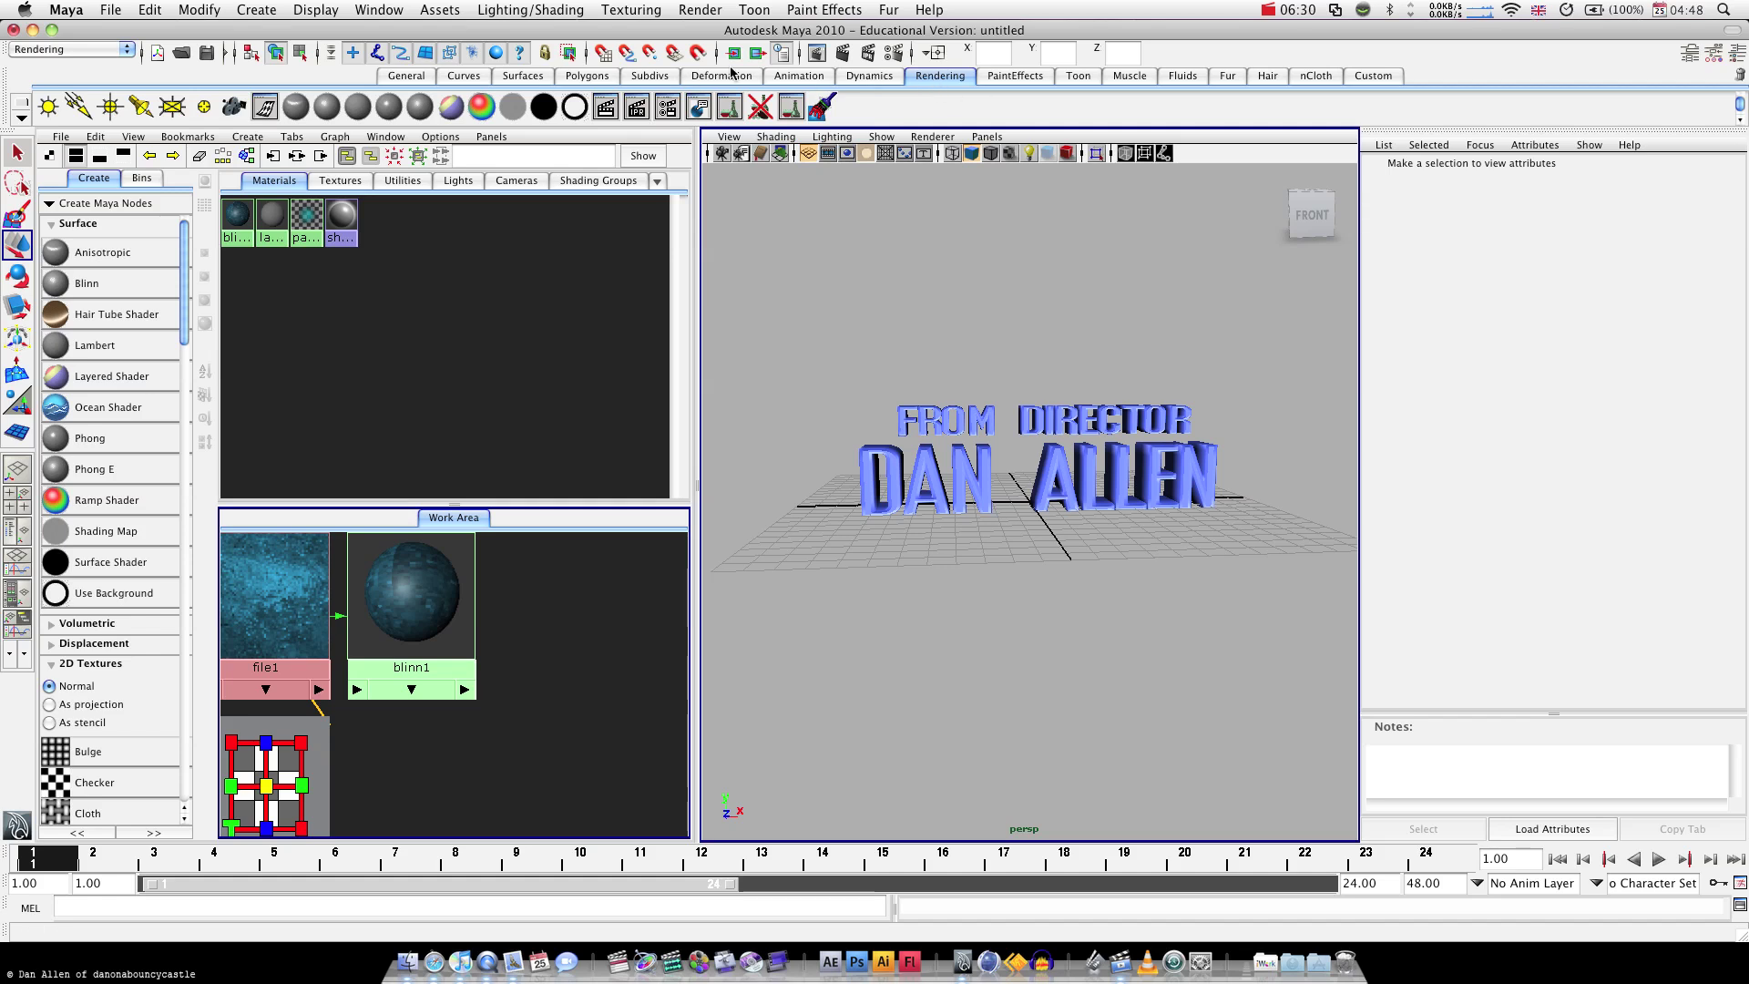
pyautogui.click(605, 108)
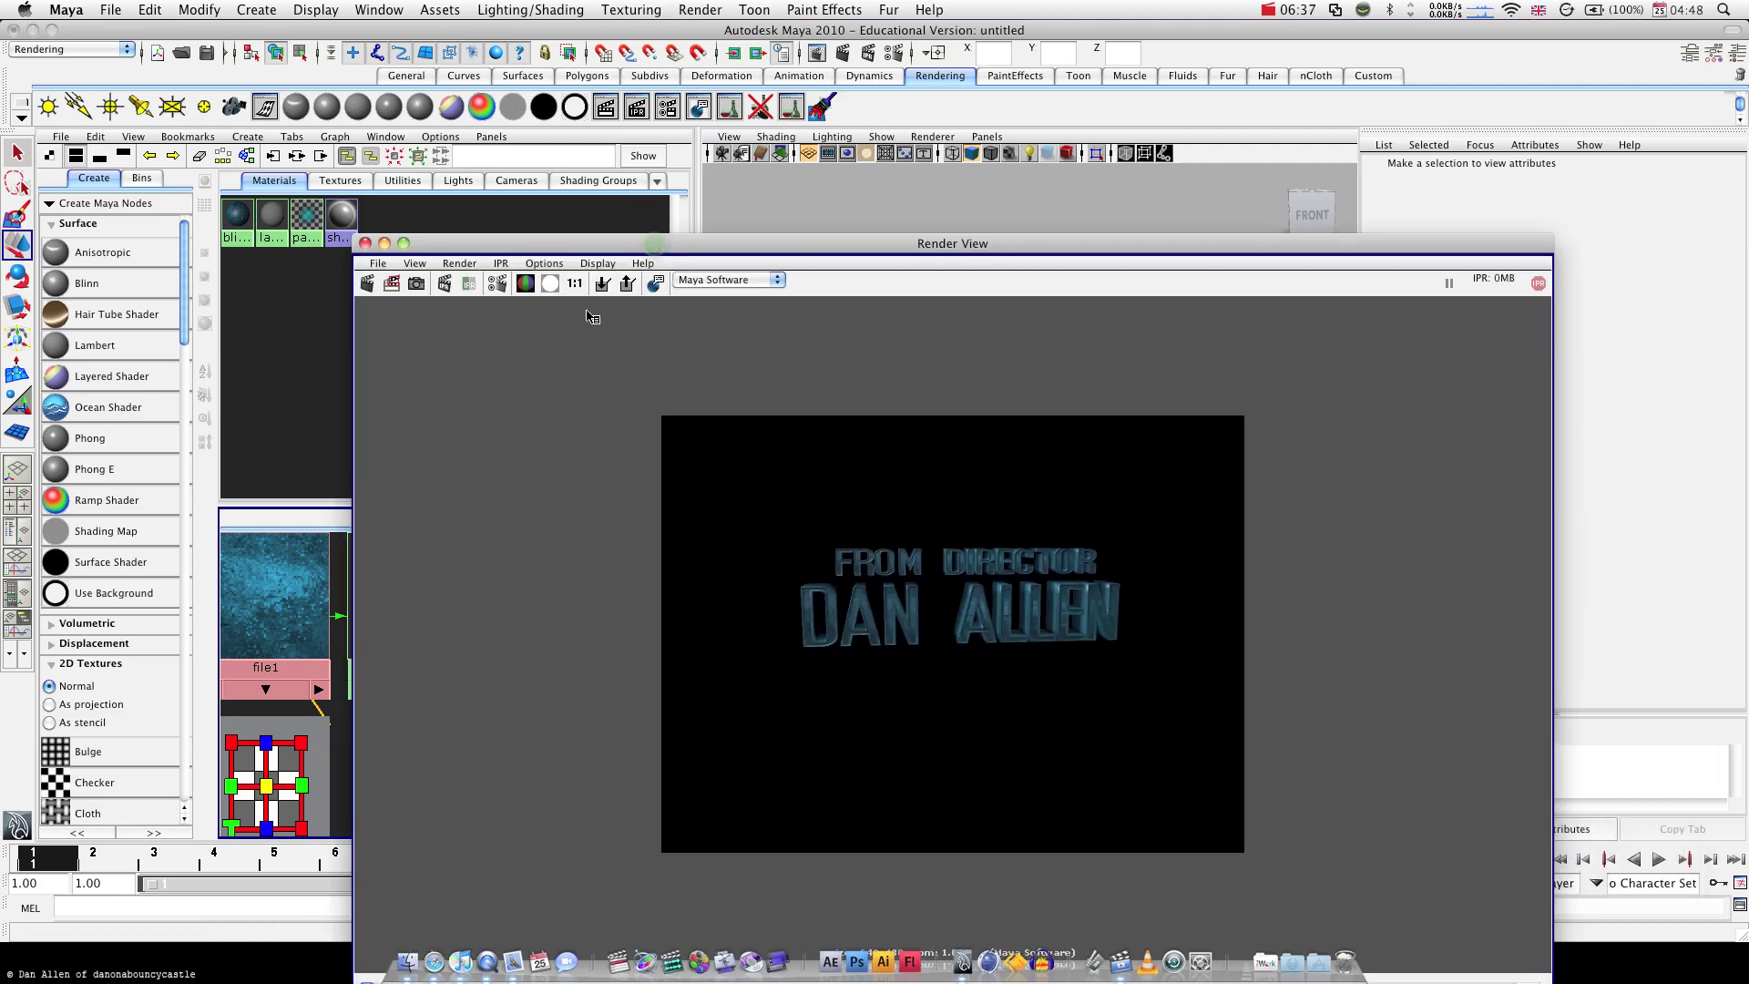
pyautogui.click(364, 244)
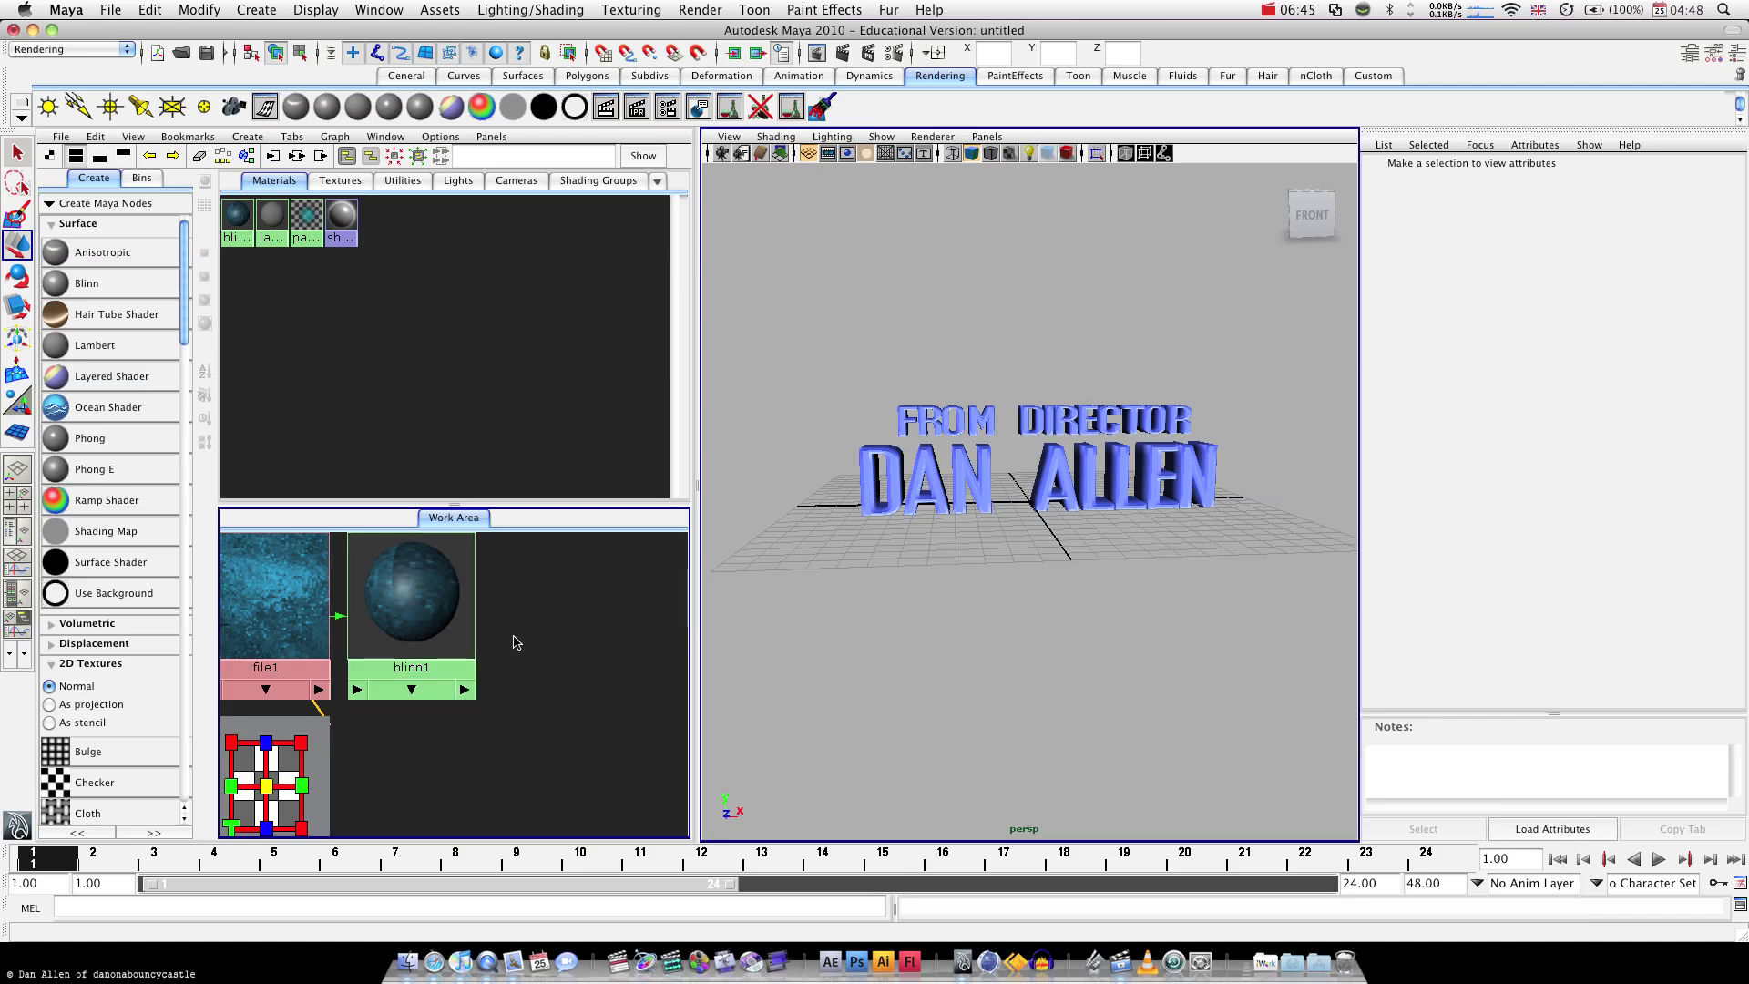
# Clear the Hypershade graph and copy-paste blinn1 to make pasted__blinn1
pyautogui.scroll(2, 533, 612)
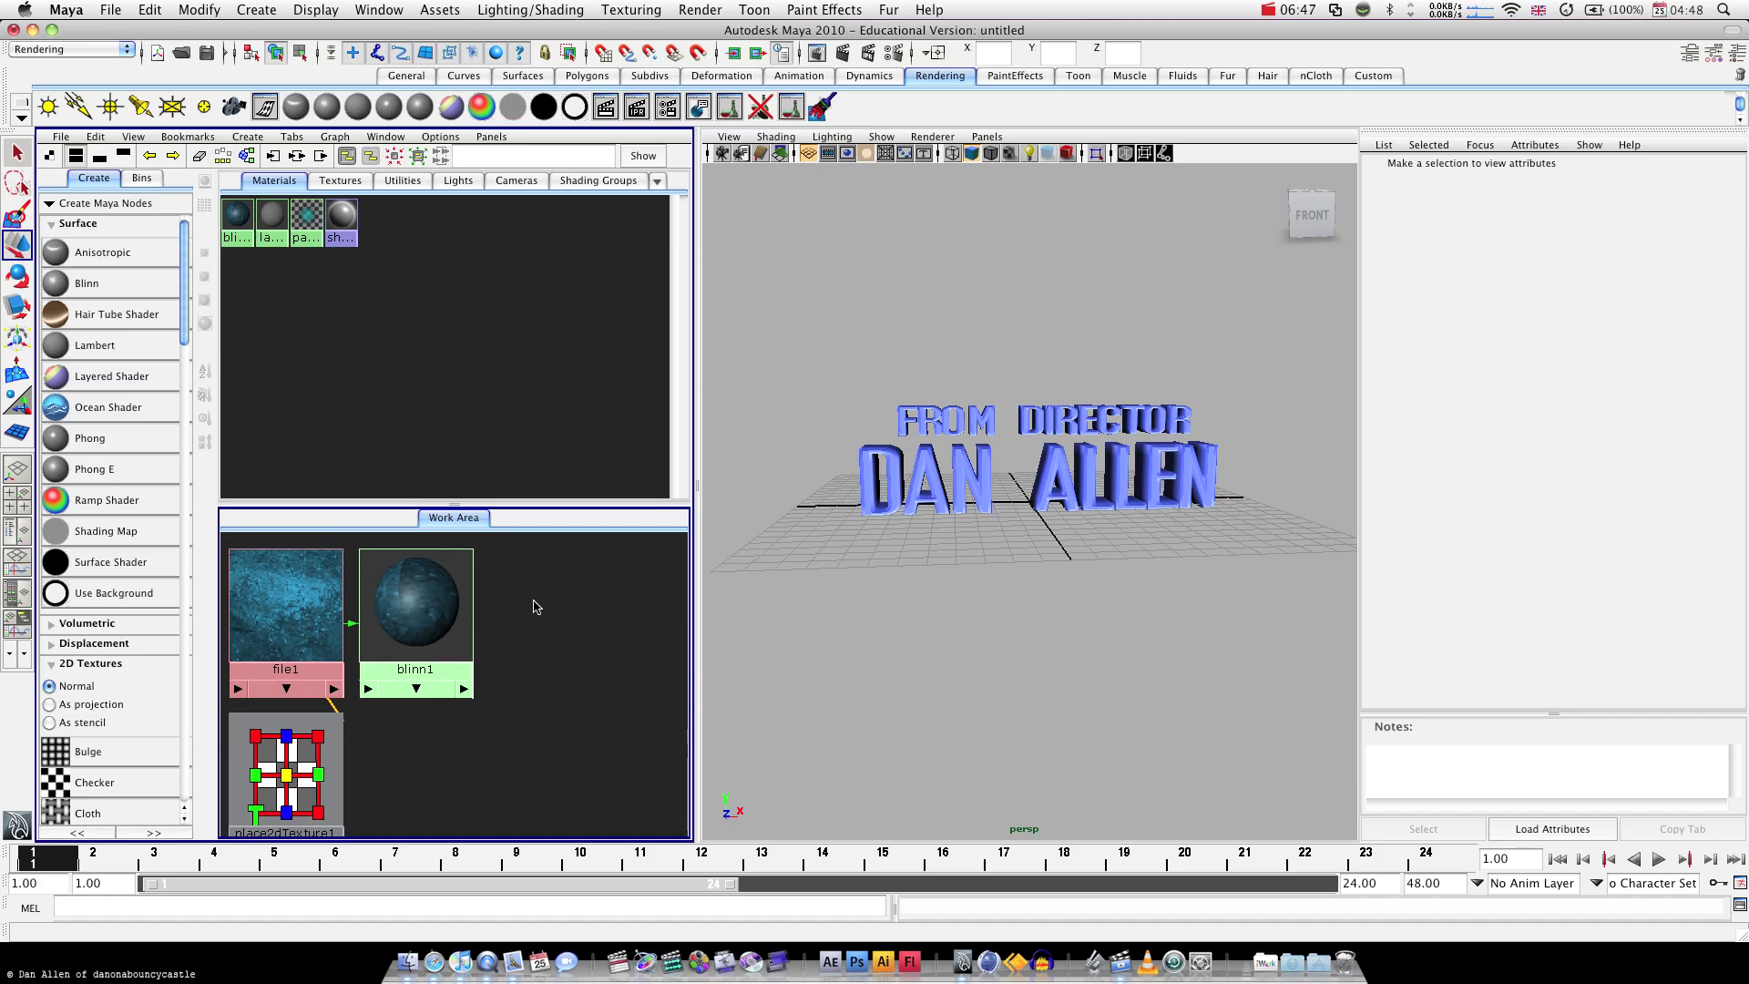
pyautogui.scroll(-5, 536, 607)
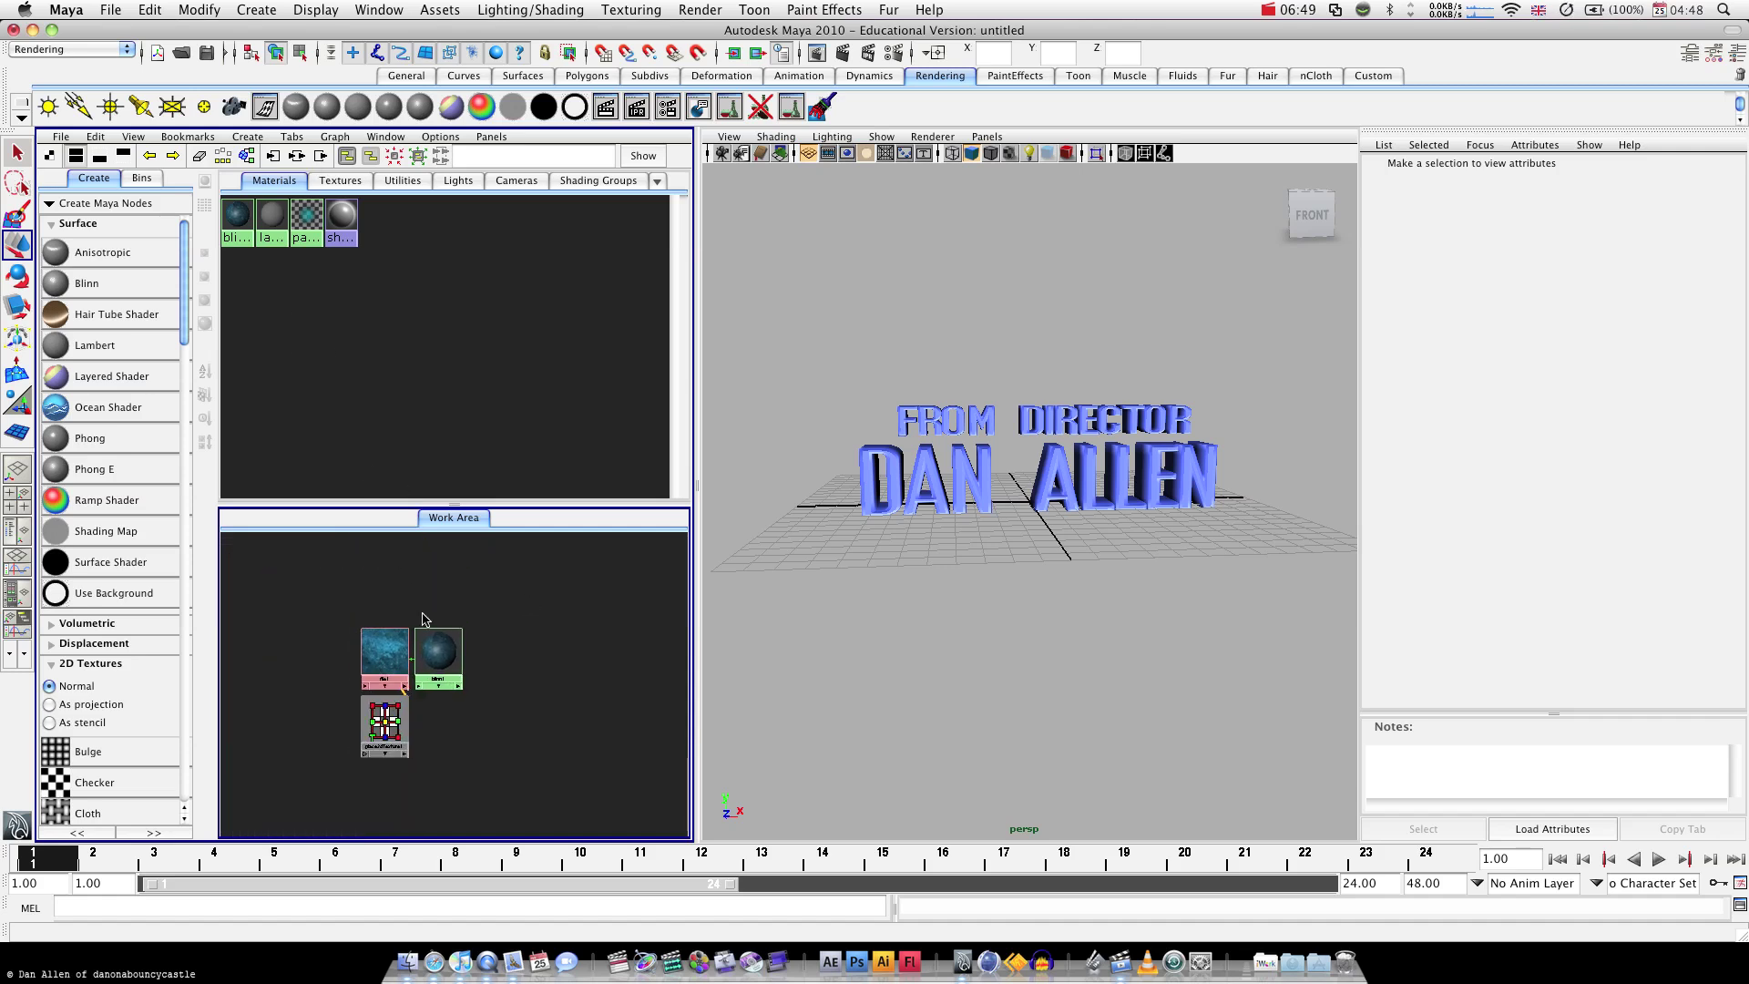
pyautogui.scroll(2, 422, 619)
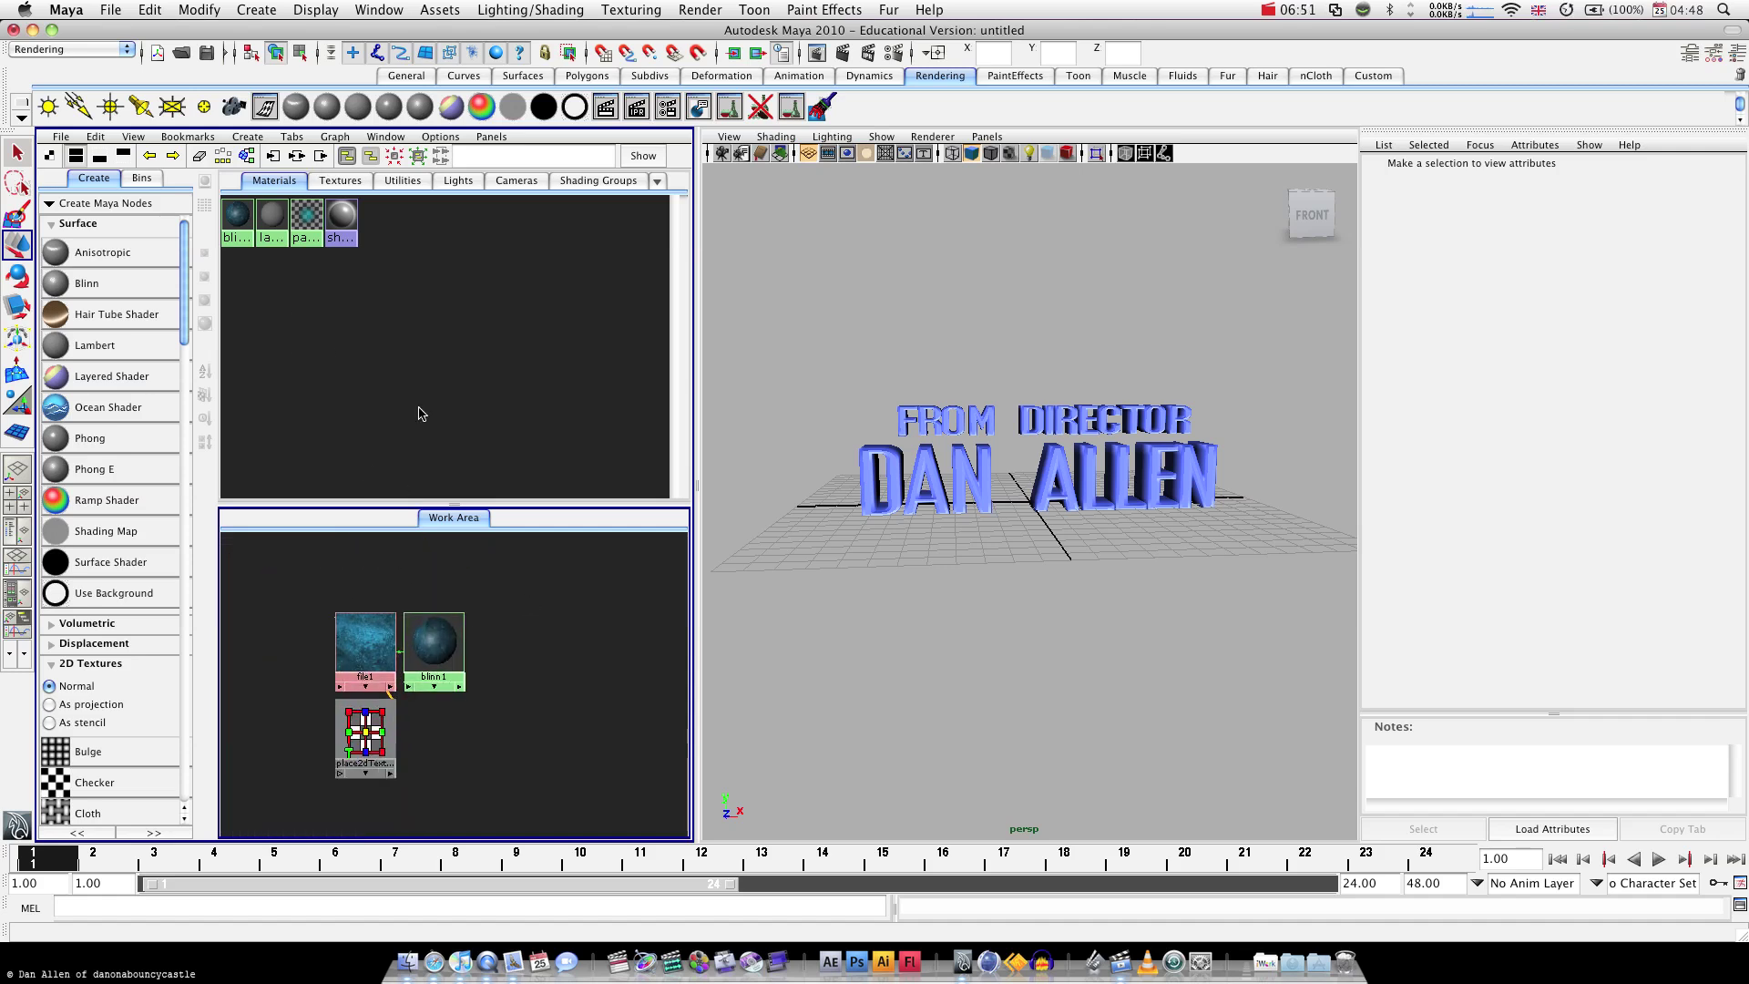
pyautogui.click(200, 162)
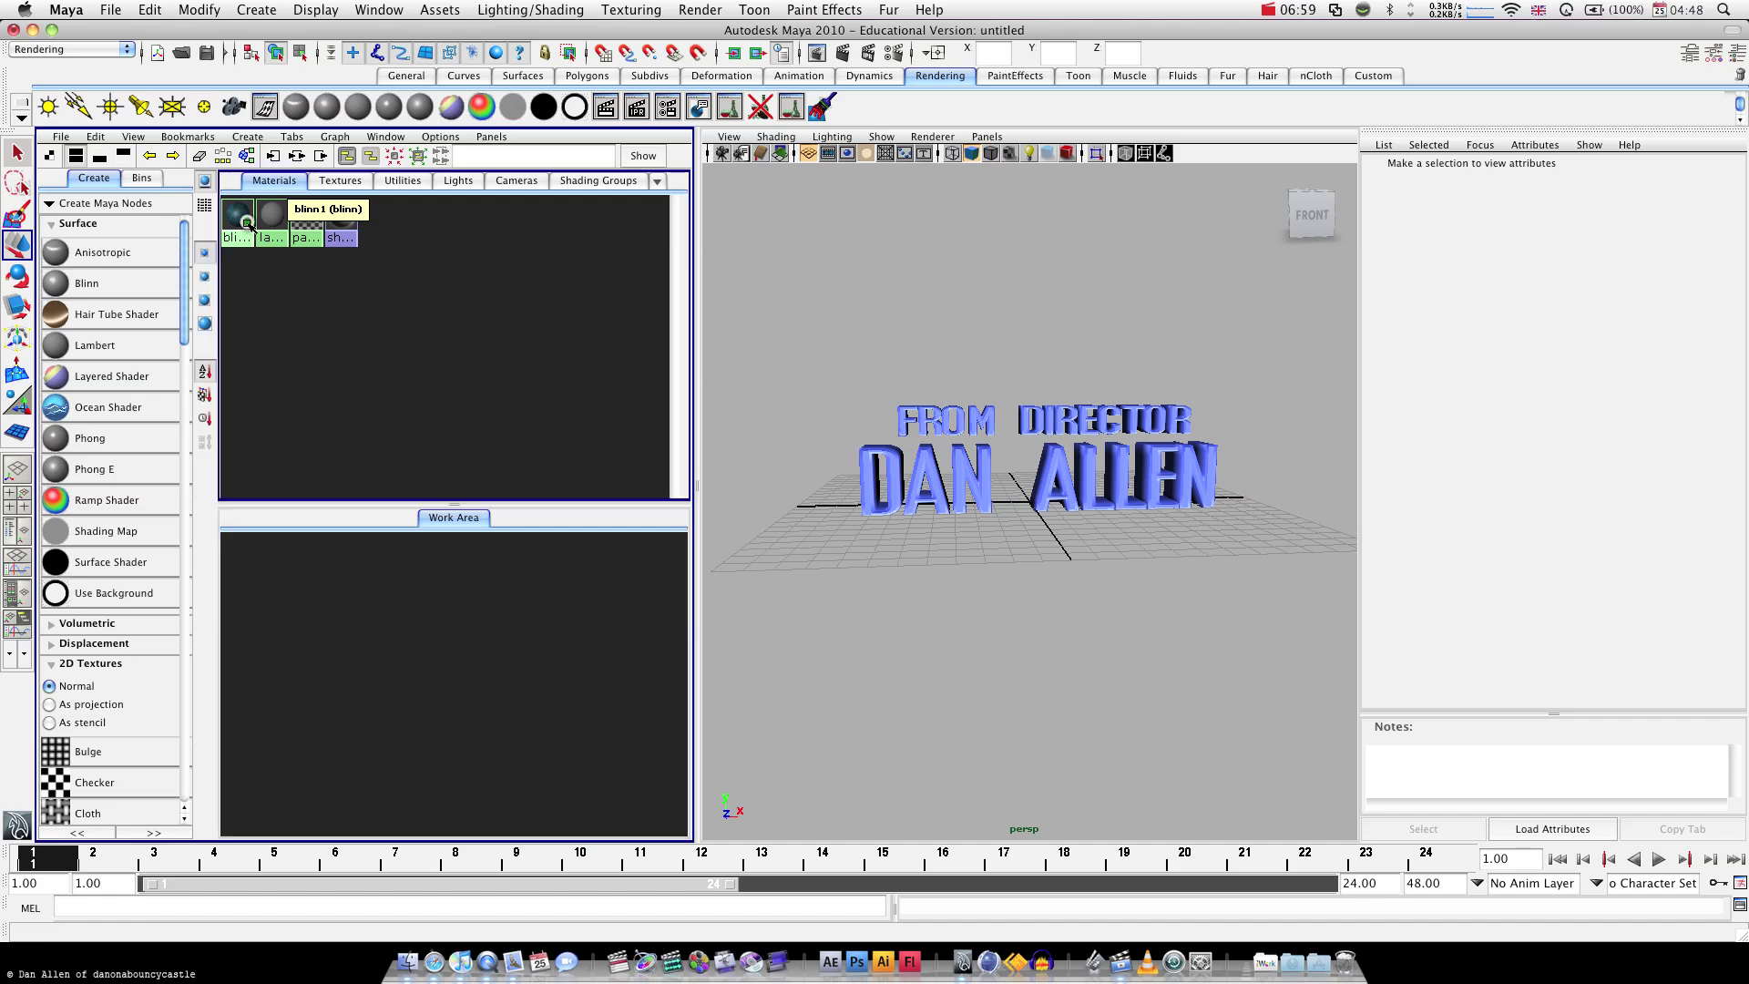
pyautogui.click(237, 215)
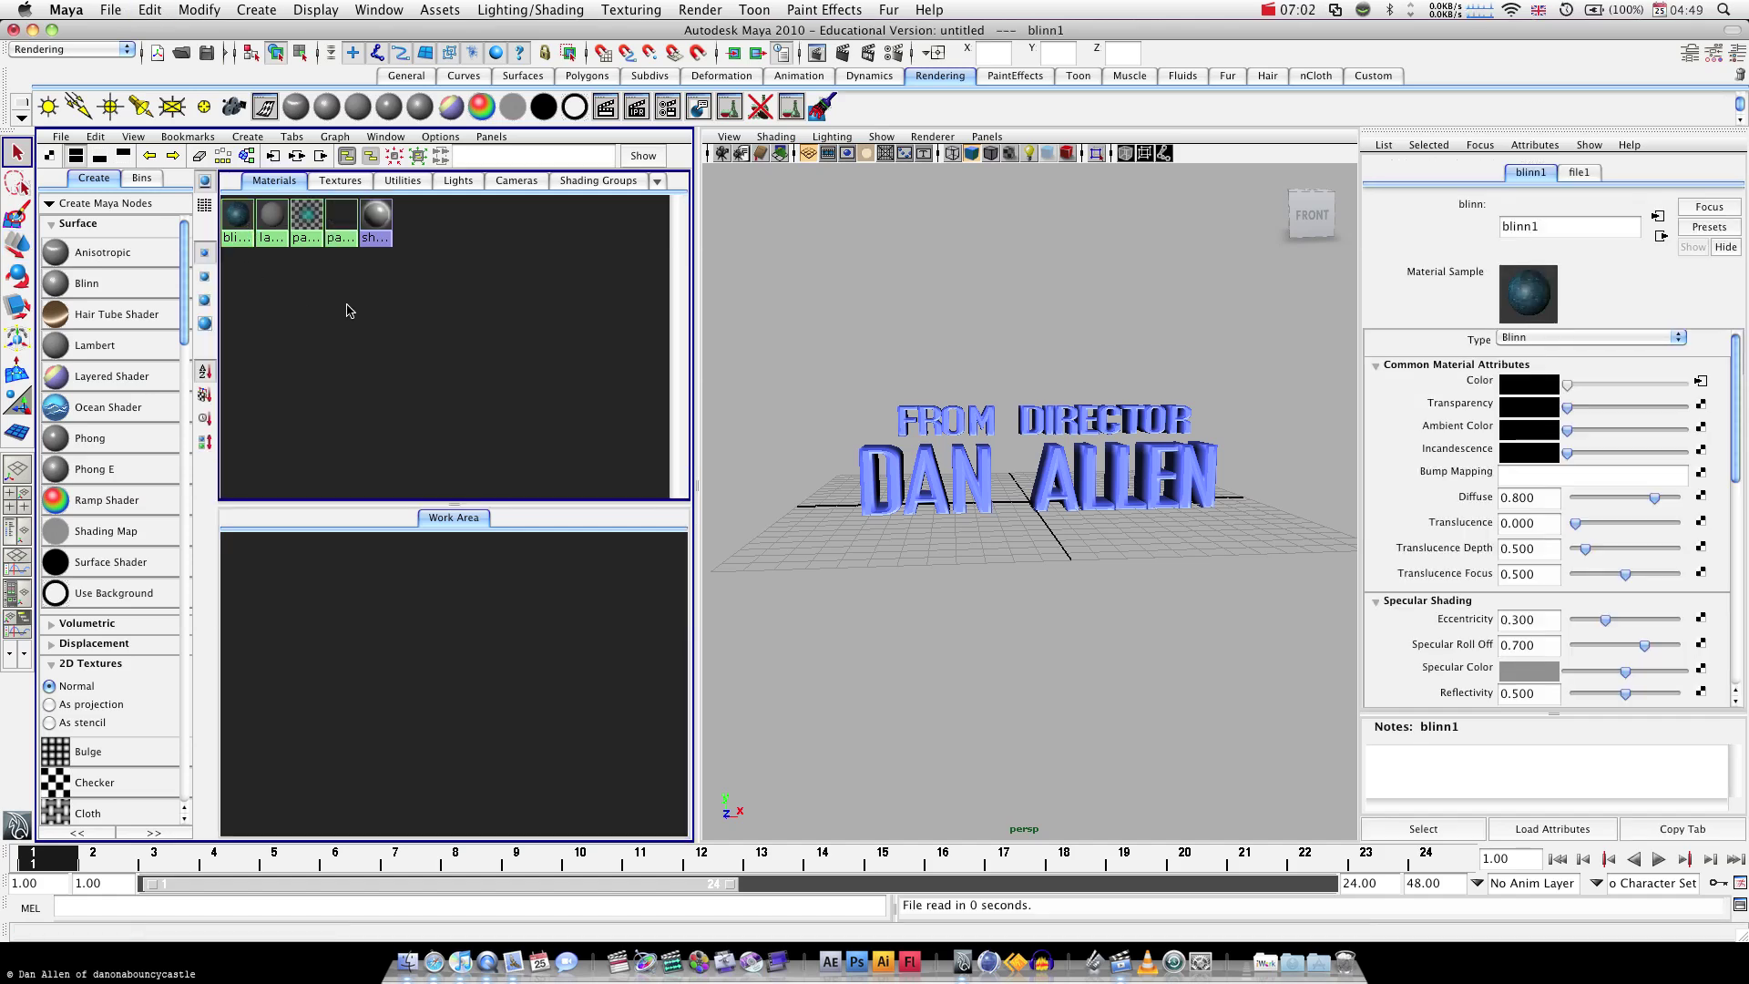
pyautogui.click(346, 311)
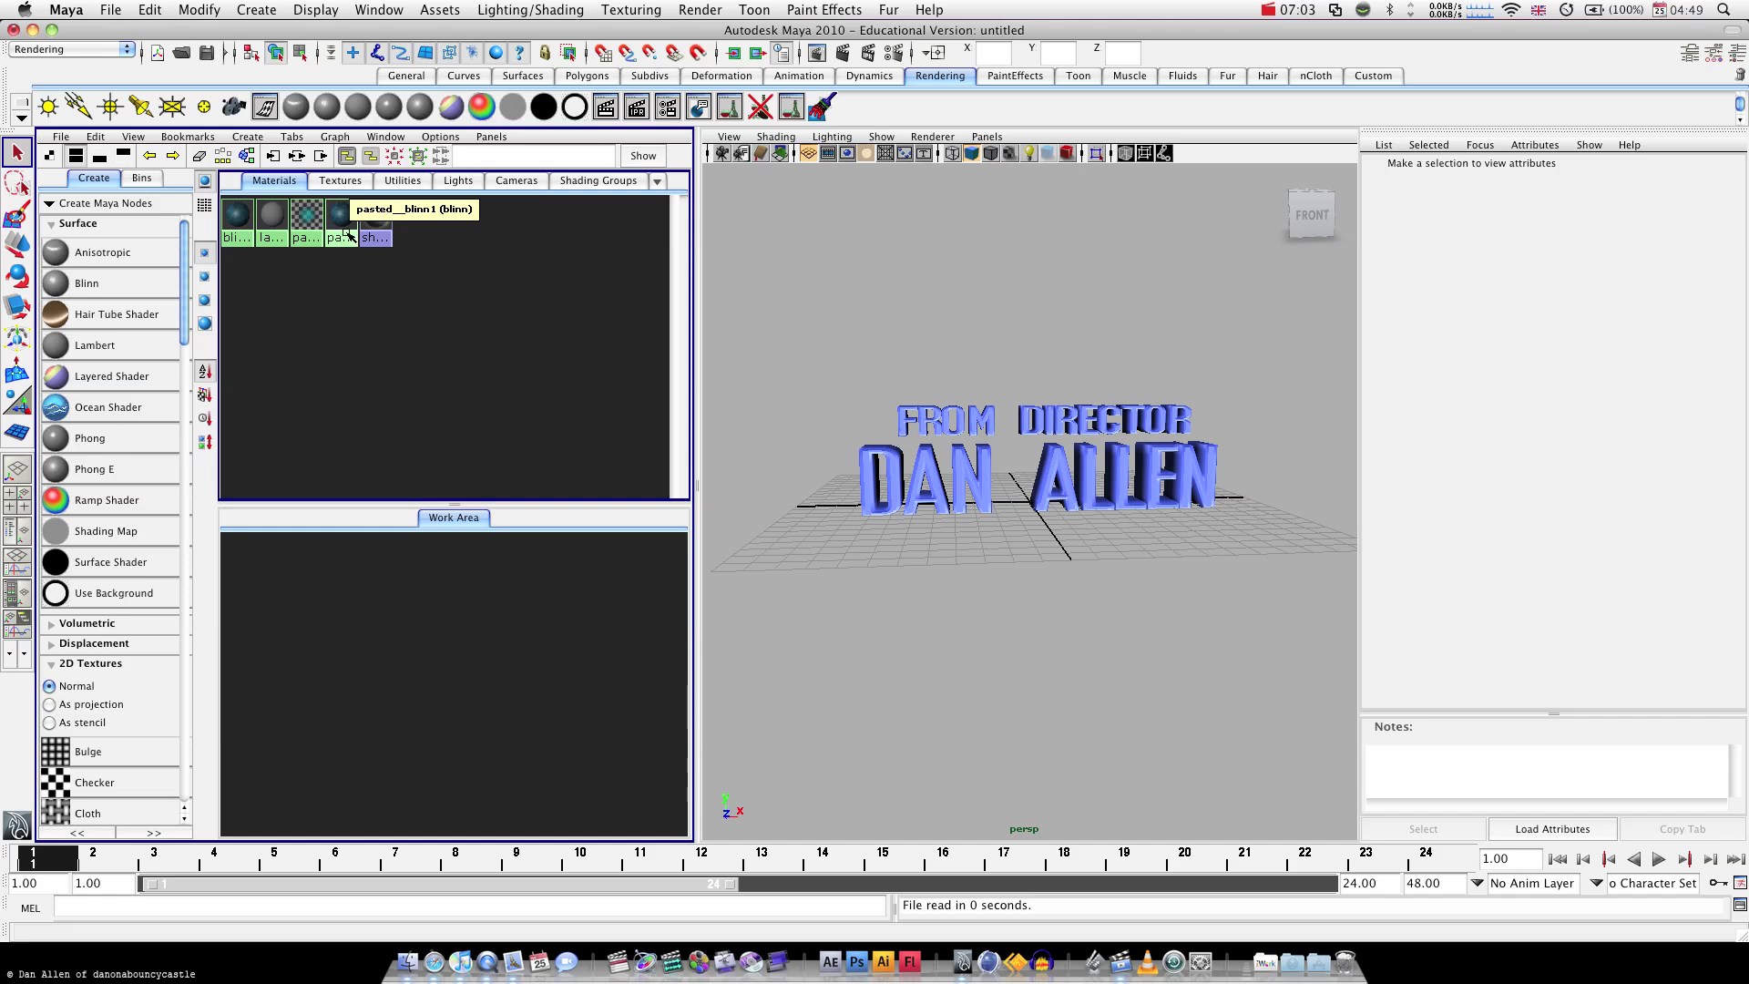
# Change file1's Color Gain to a pale grey-pink
pyautogui.click(238, 217)
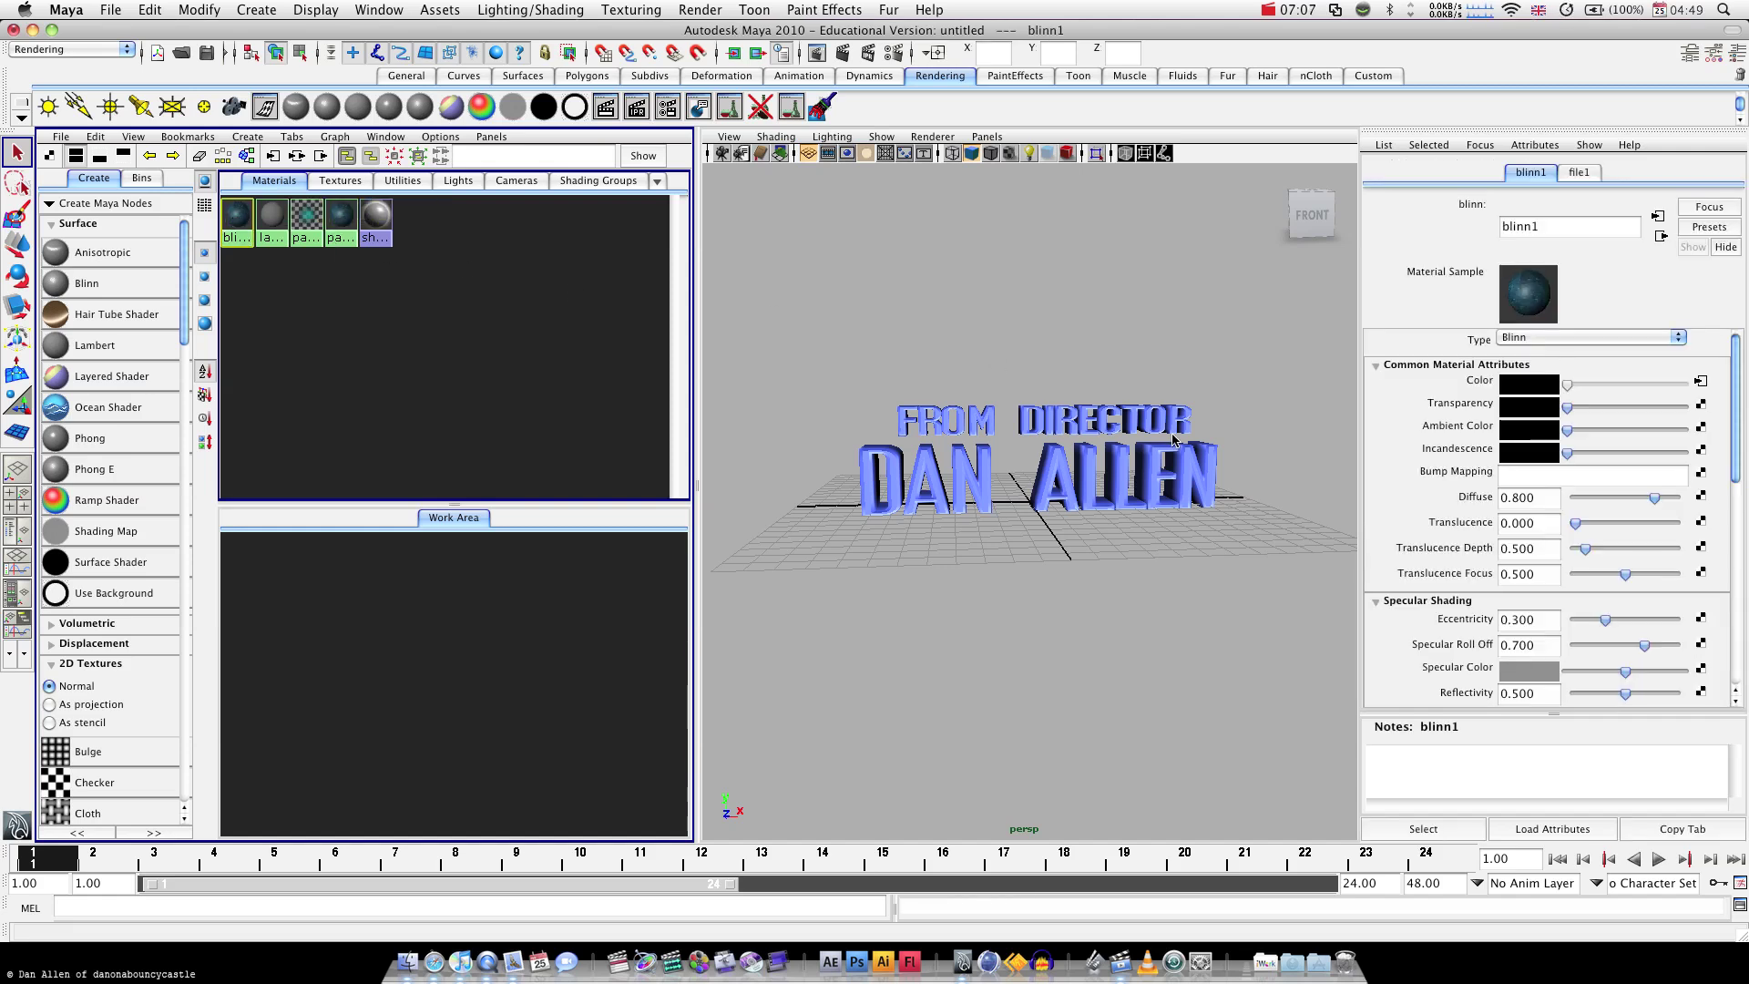
pyautogui.scroll(3, 1172, 441)
pyautogui.click(1583, 171)
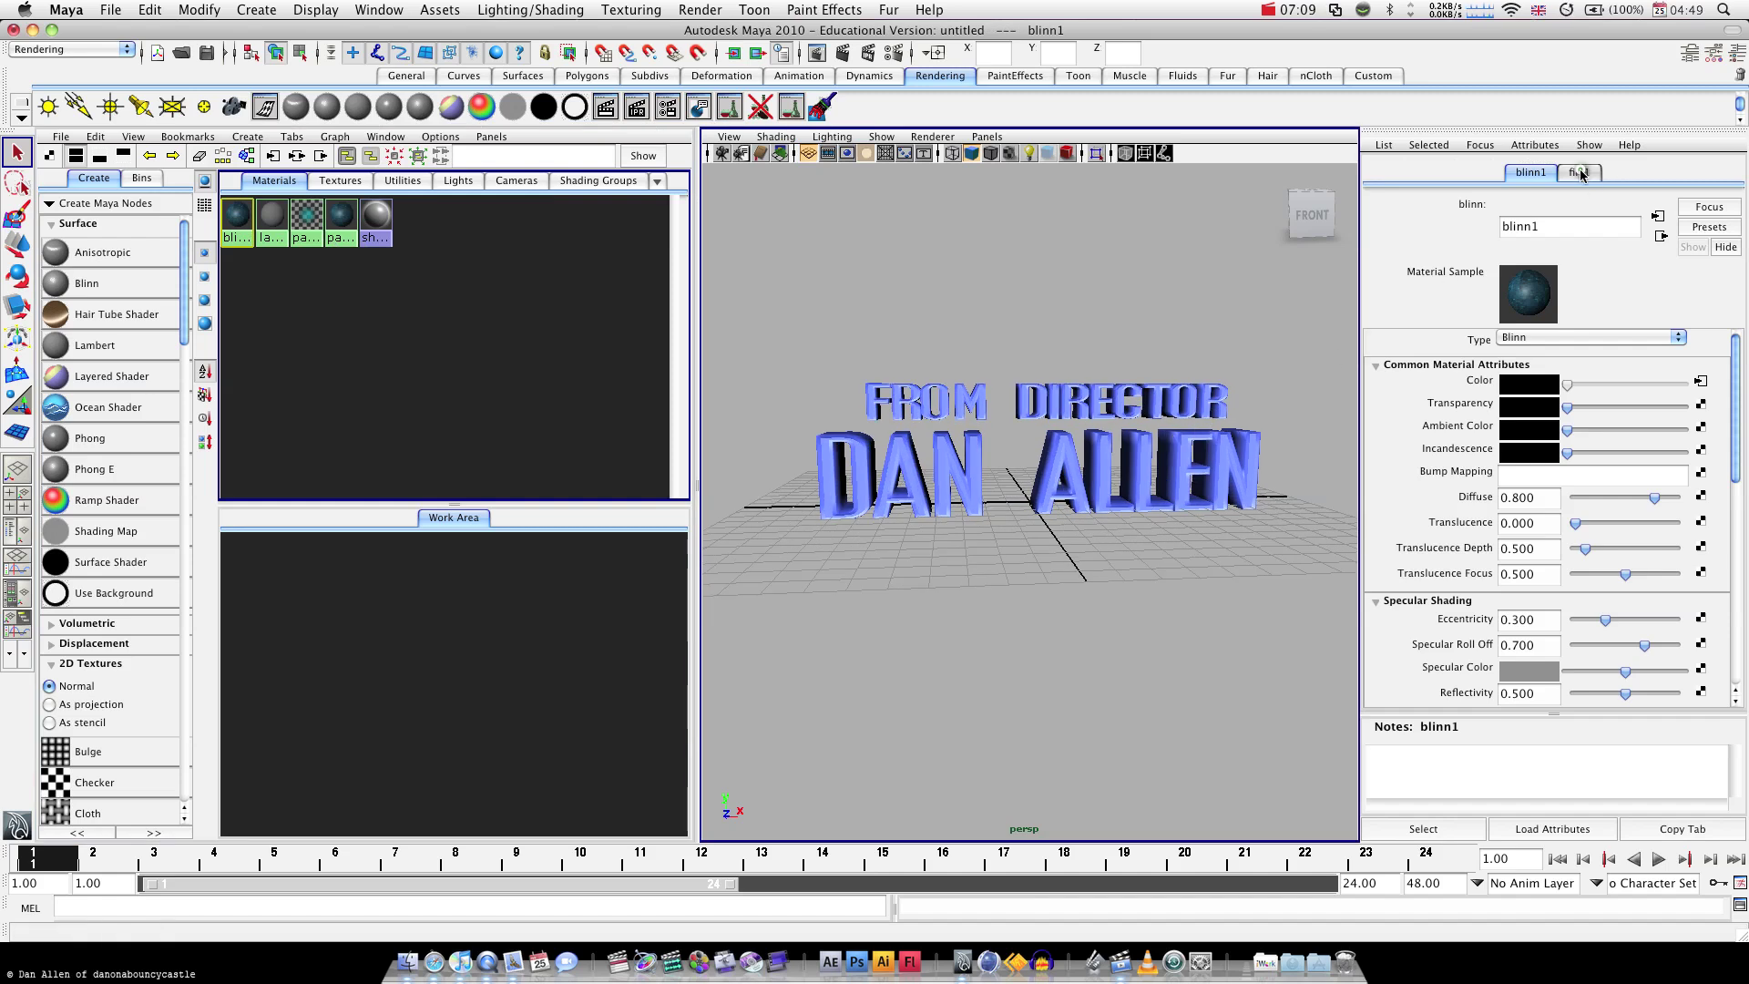
pyautogui.click(1539, 492)
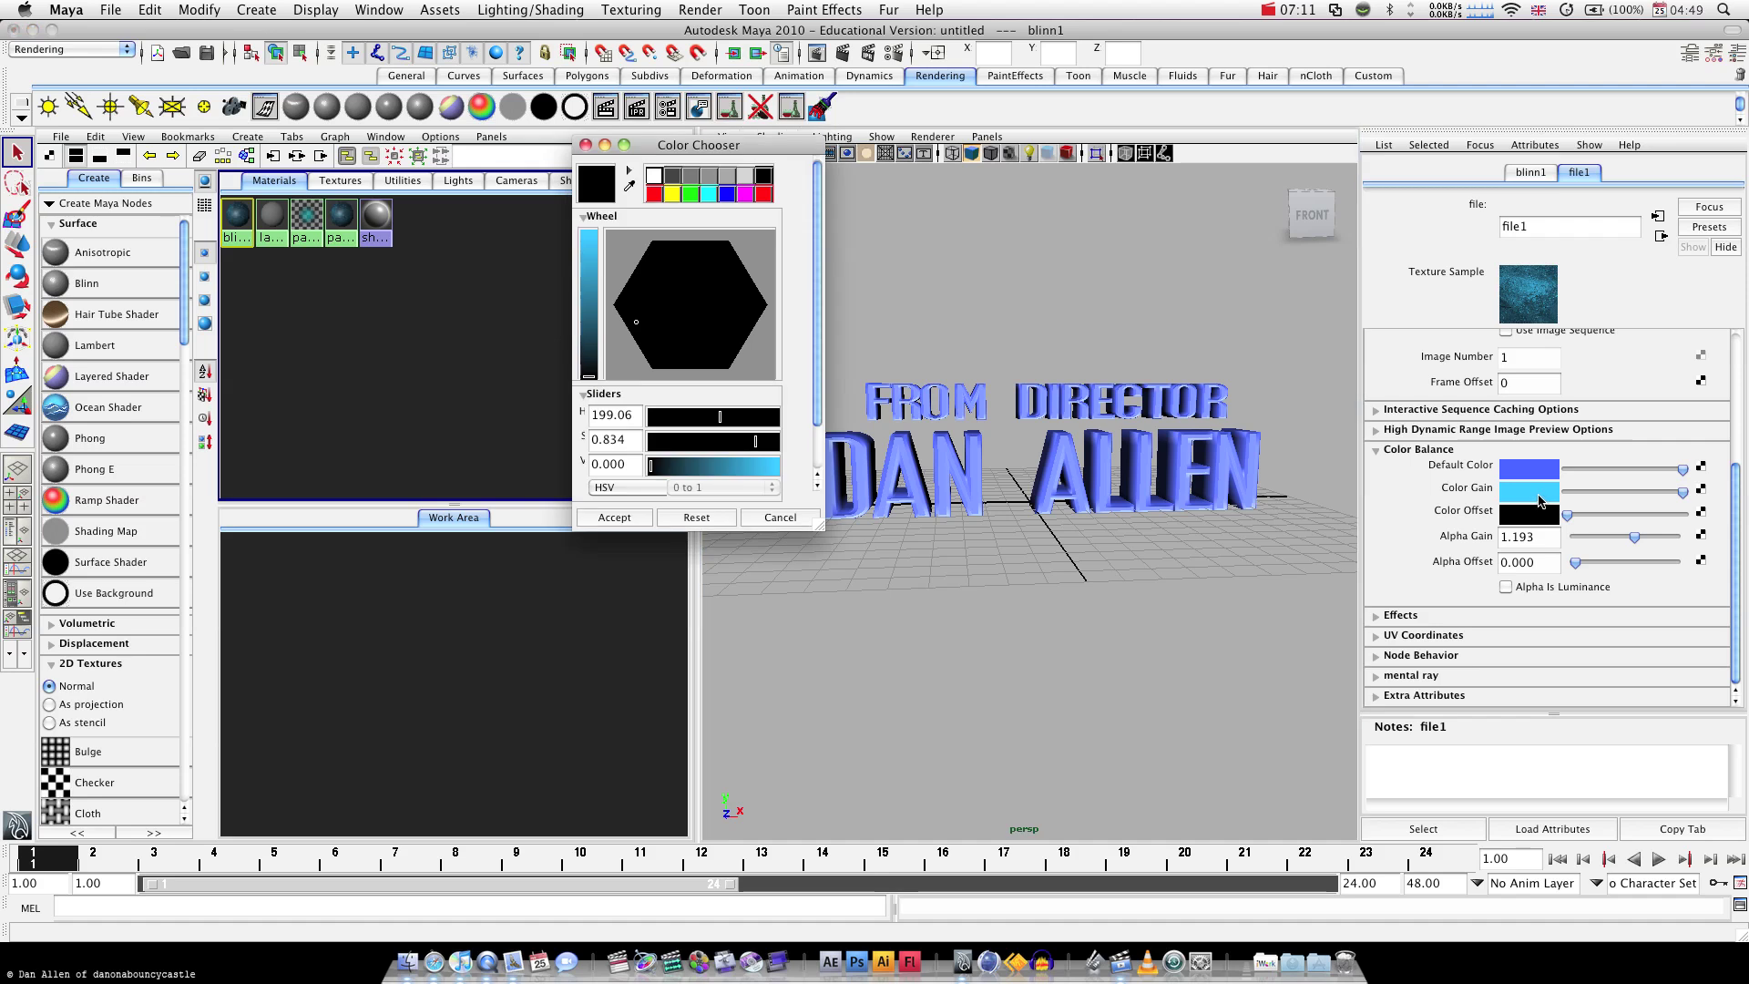
pyautogui.moveTo(632, 328); pyautogui.dragTo(693, 305)
pyautogui.moveTo(589, 235)
pyautogui.mouseDown()
pyautogui.moveTo(590, 297)
pyautogui.moveTo(591, 221)
pyautogui.mouseUp()
pyautogui.click(641, 517)
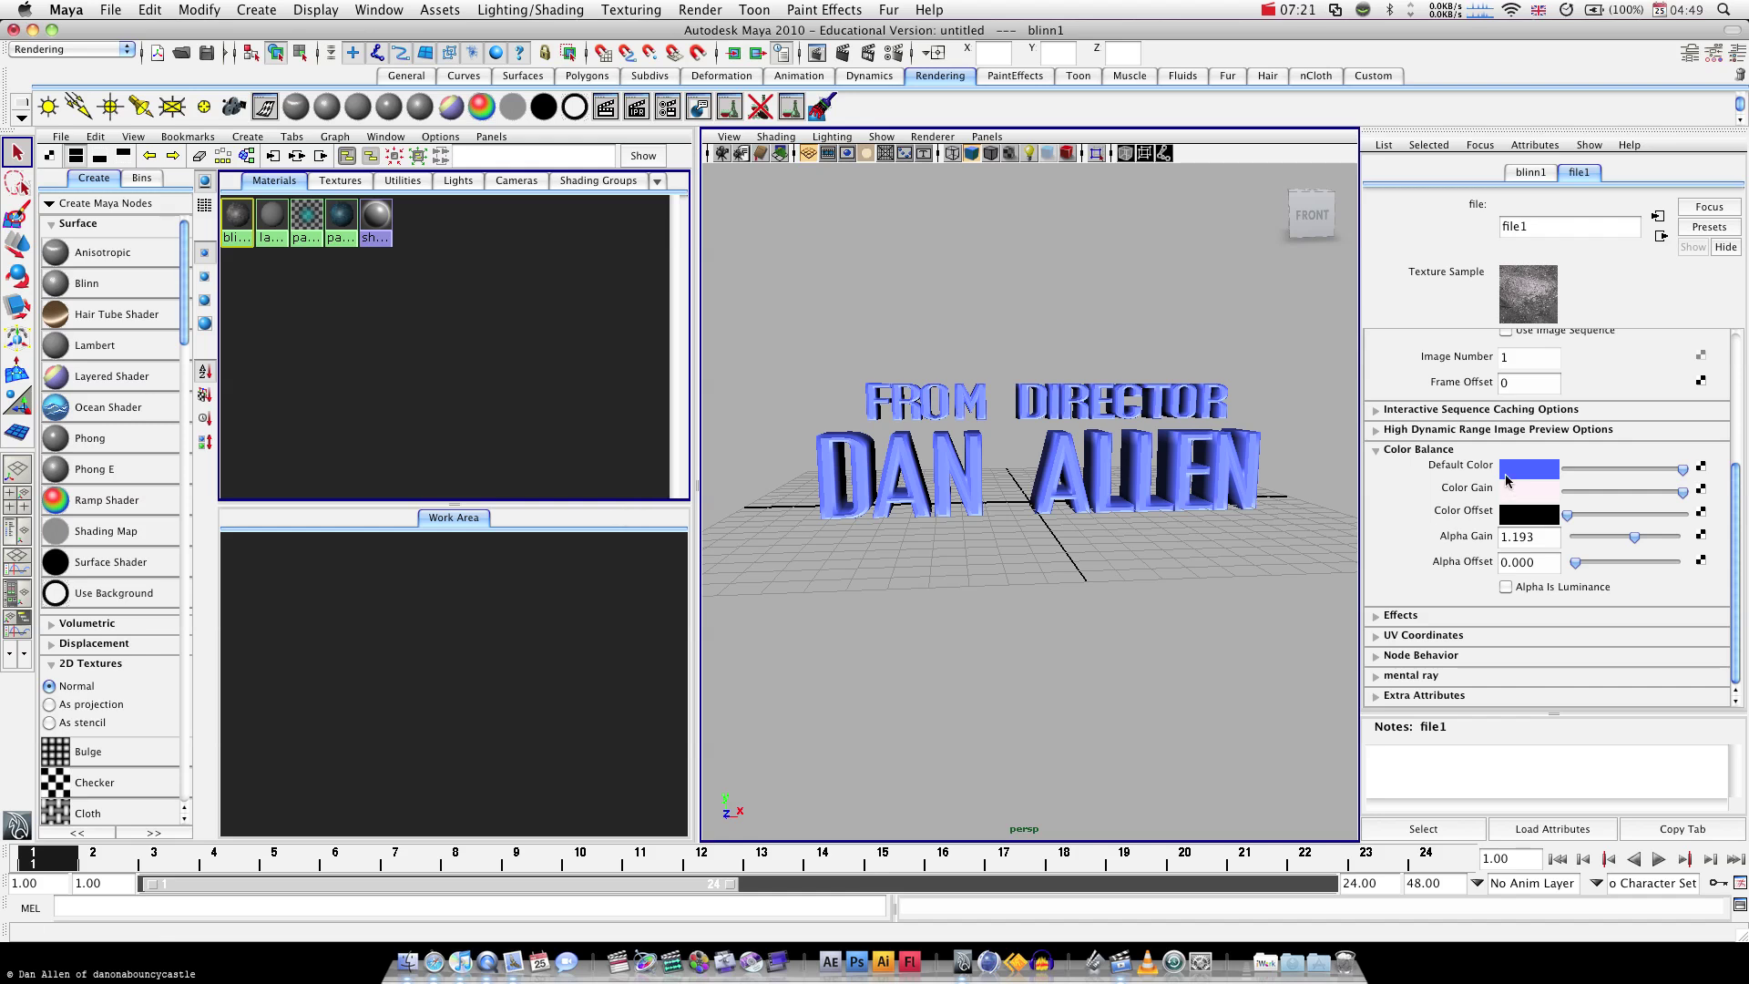
# Make file1's Default Color near-white, Alpha Gain 1.982 and Color Offset mid grey
pyautogui.click(1510, 480)
pyautogui.moveTo(679, 322); pyautogui.dragTo(686, 306)
pyautogui.click(614, 518)
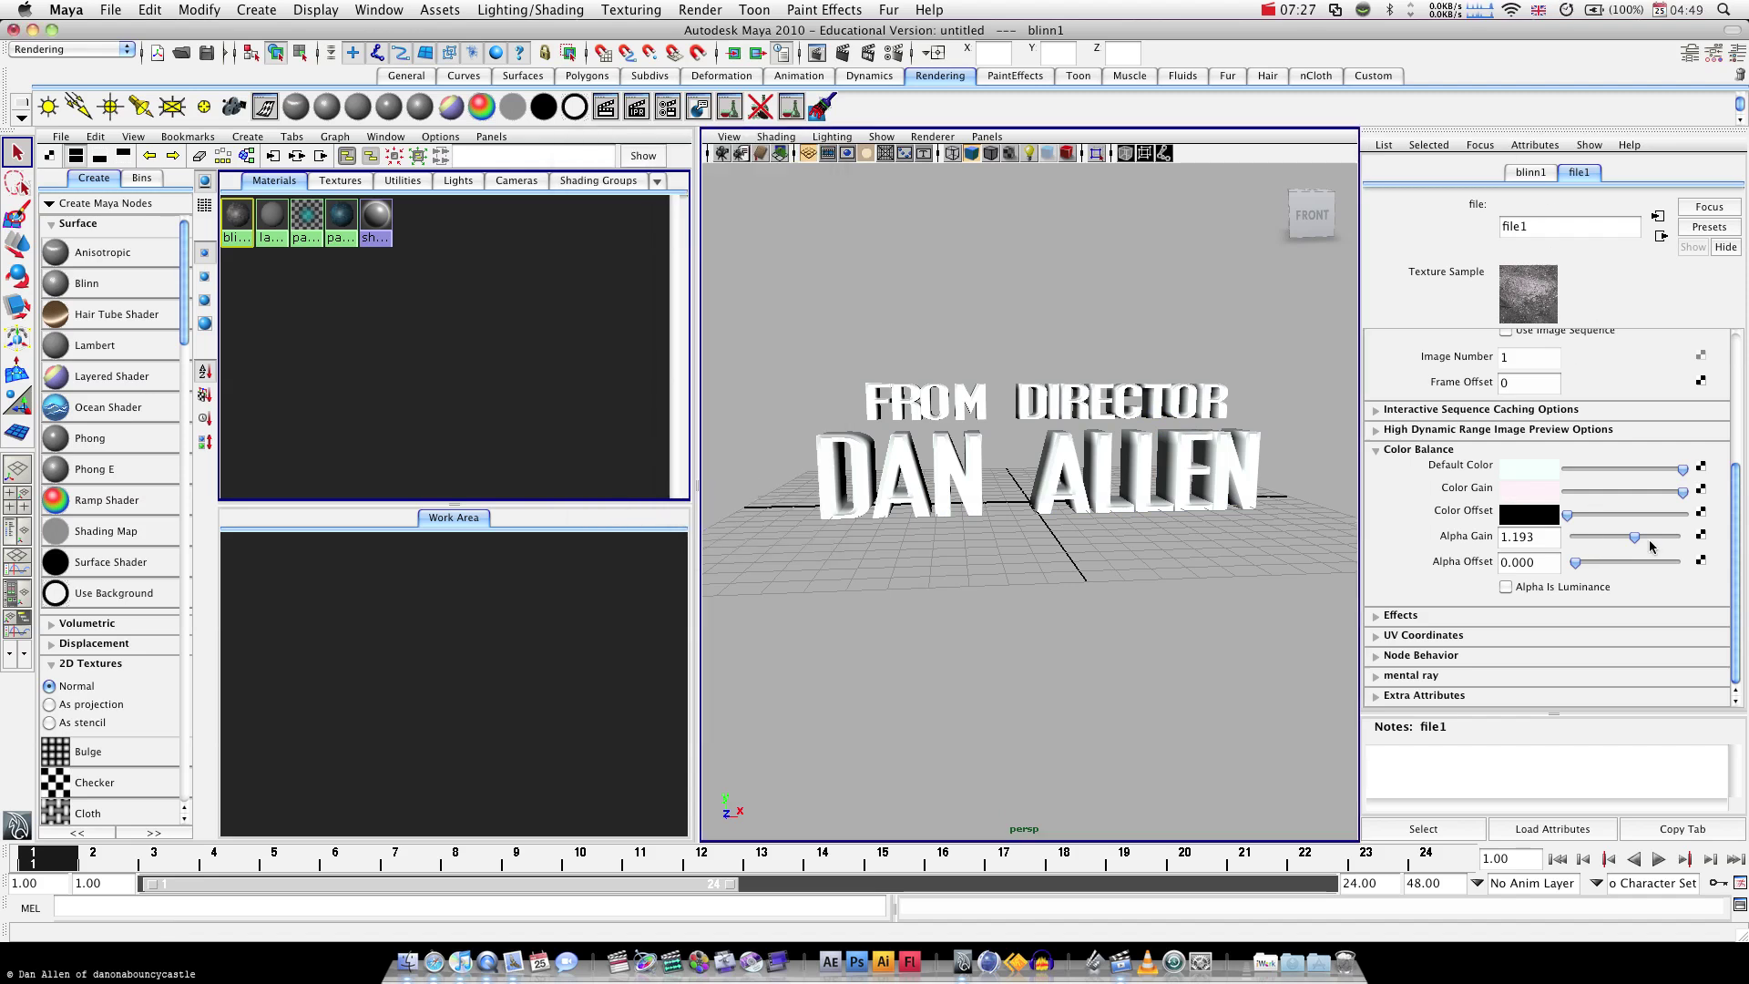
pyautogui.moveTo(1634, 538); pyautogui.dragTo(1675, 542)
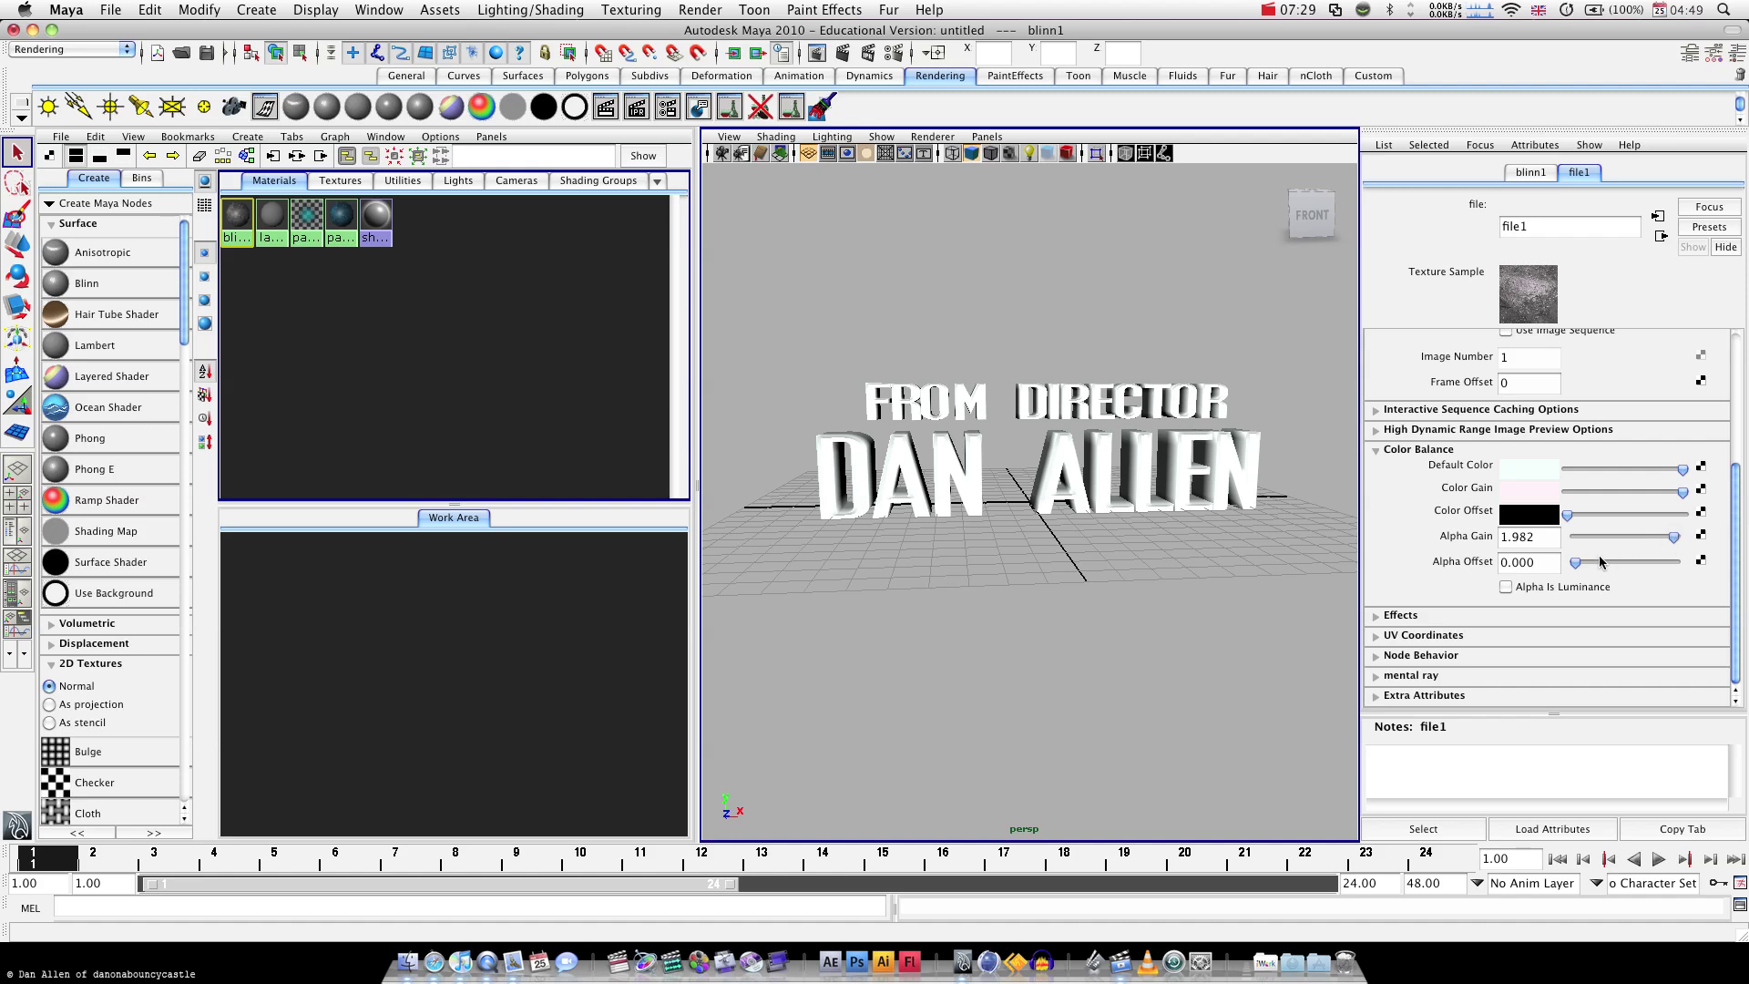
pyautogui.moveTo(1617, 521)
pyautogui.mouseDown()
pyautogui.moveTo(1642, 520)
pyautogui.moveTo(1619, 516)
pyautogui.mouseUp()
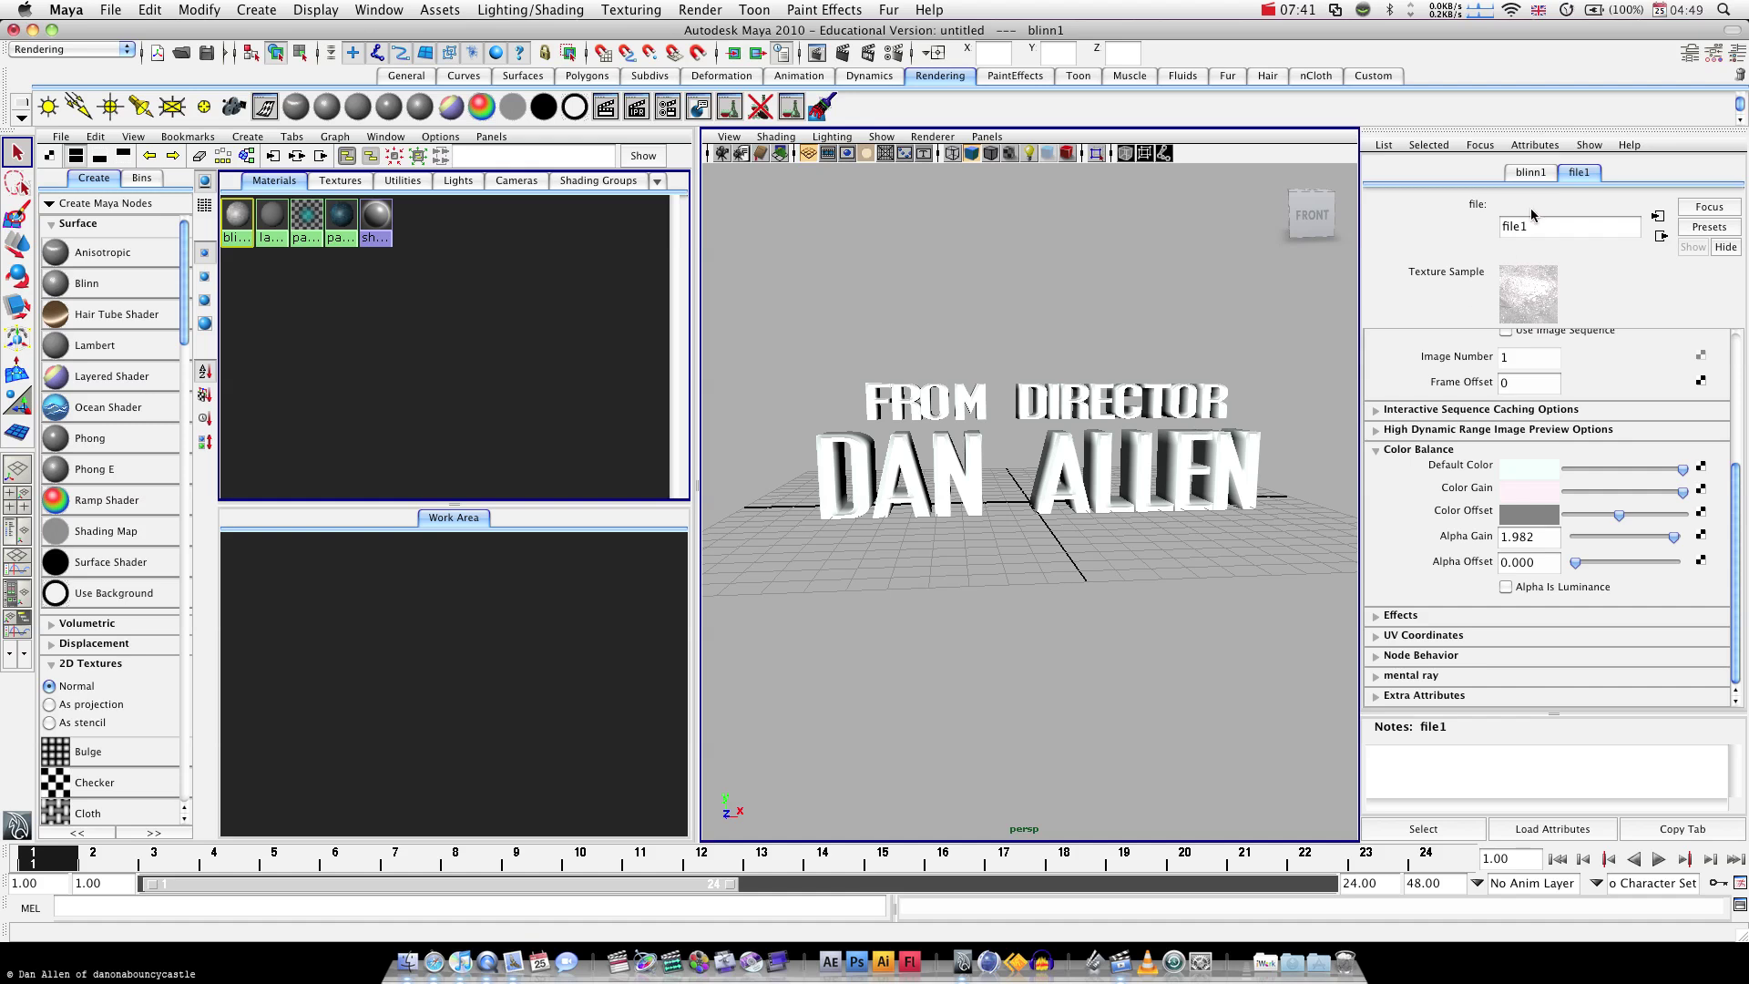
# Set blinn1's Specular Color to full white
pyautogui.click(1520, 173)
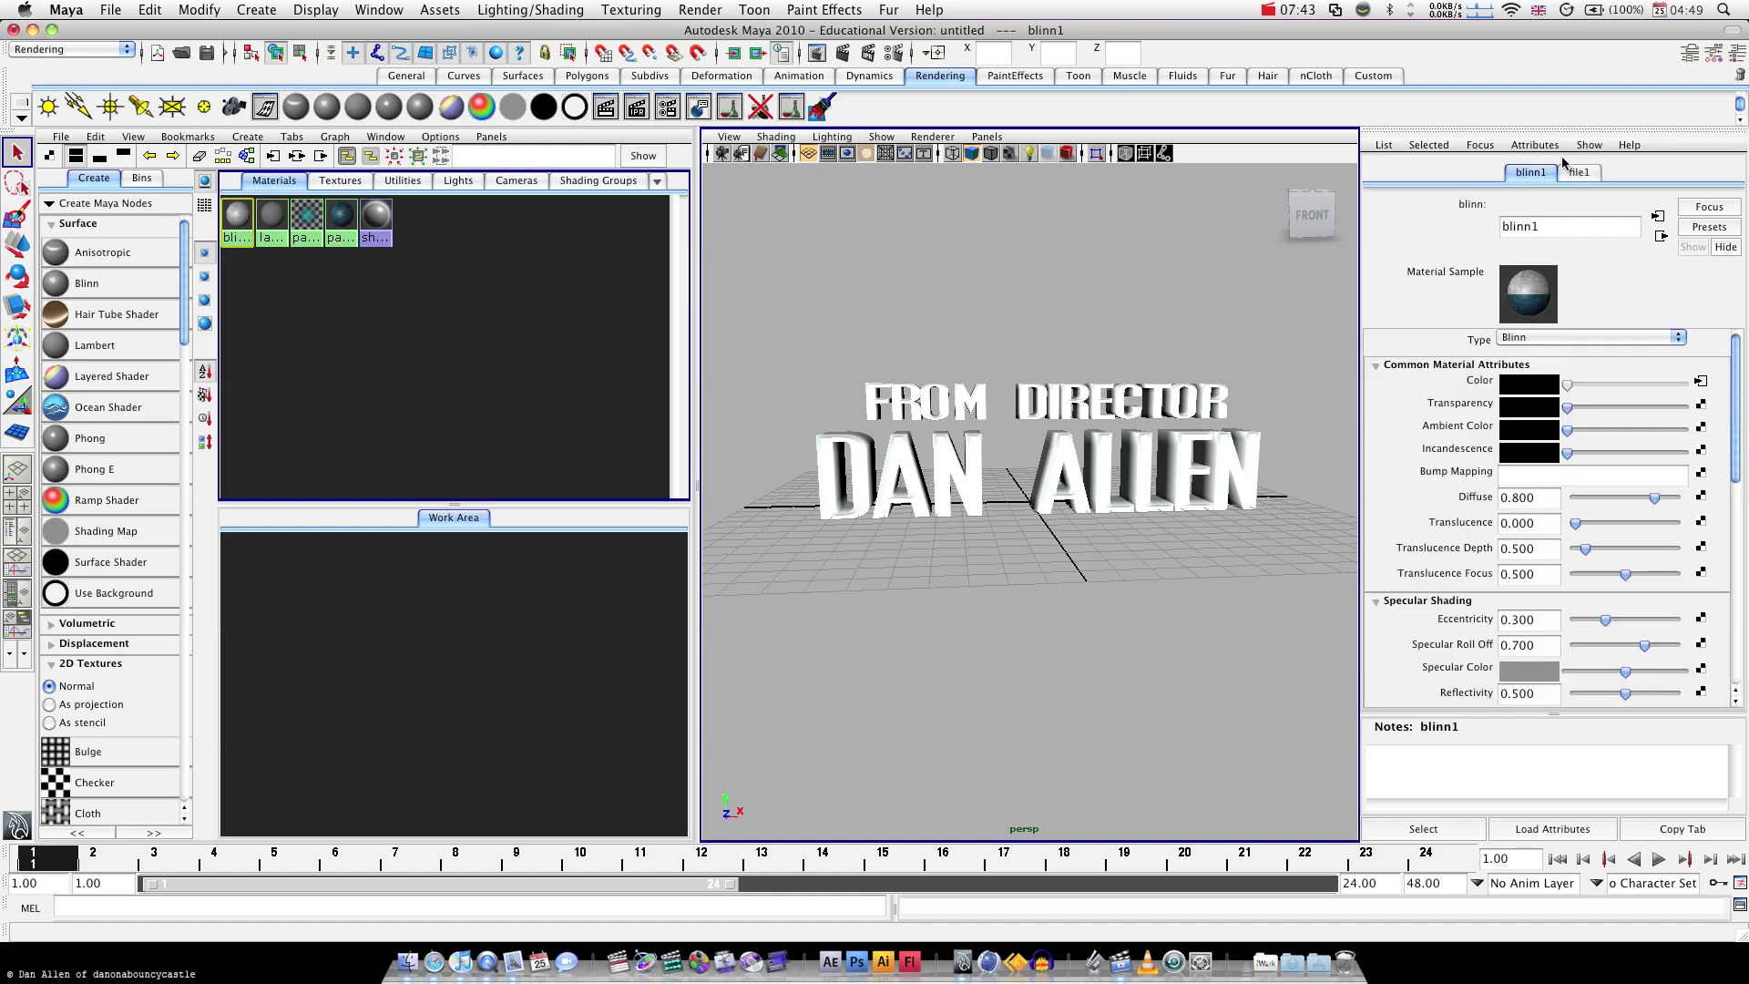
pyautogui.scroll(-3, 1559, 594)
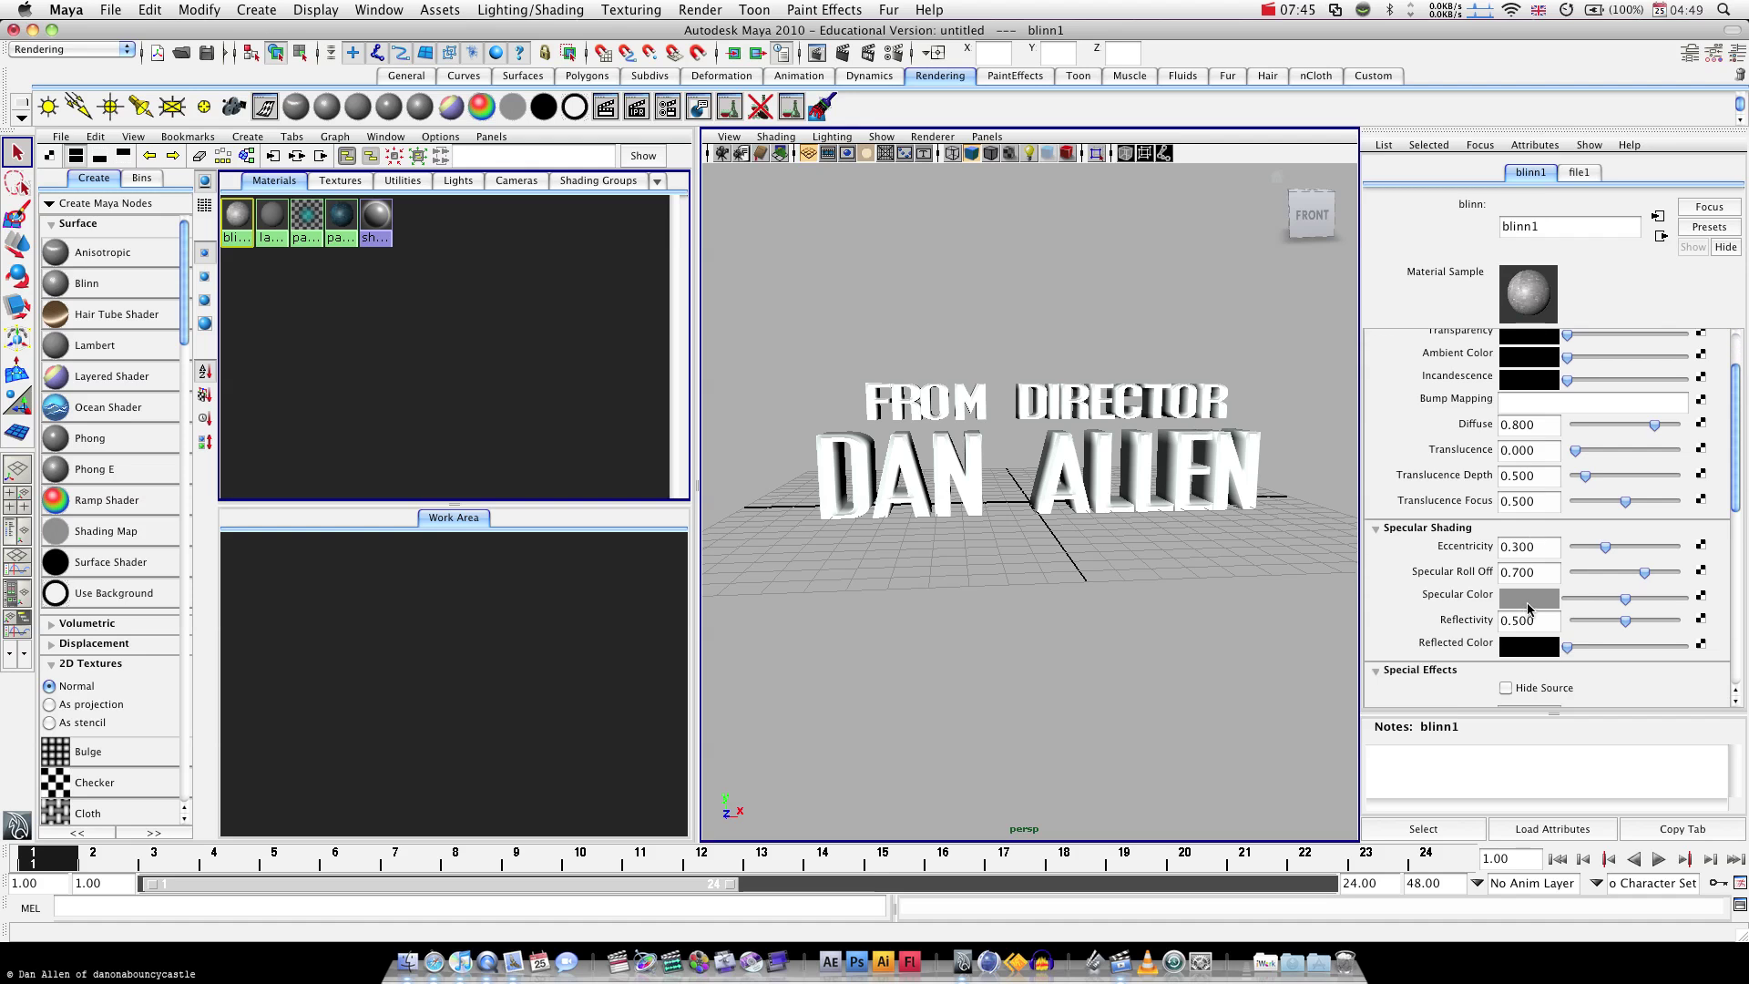
pyautogui.click(1527, 599)
pyautogui.moveTo(588, 369); pyautogui.dragTo(588, 233)
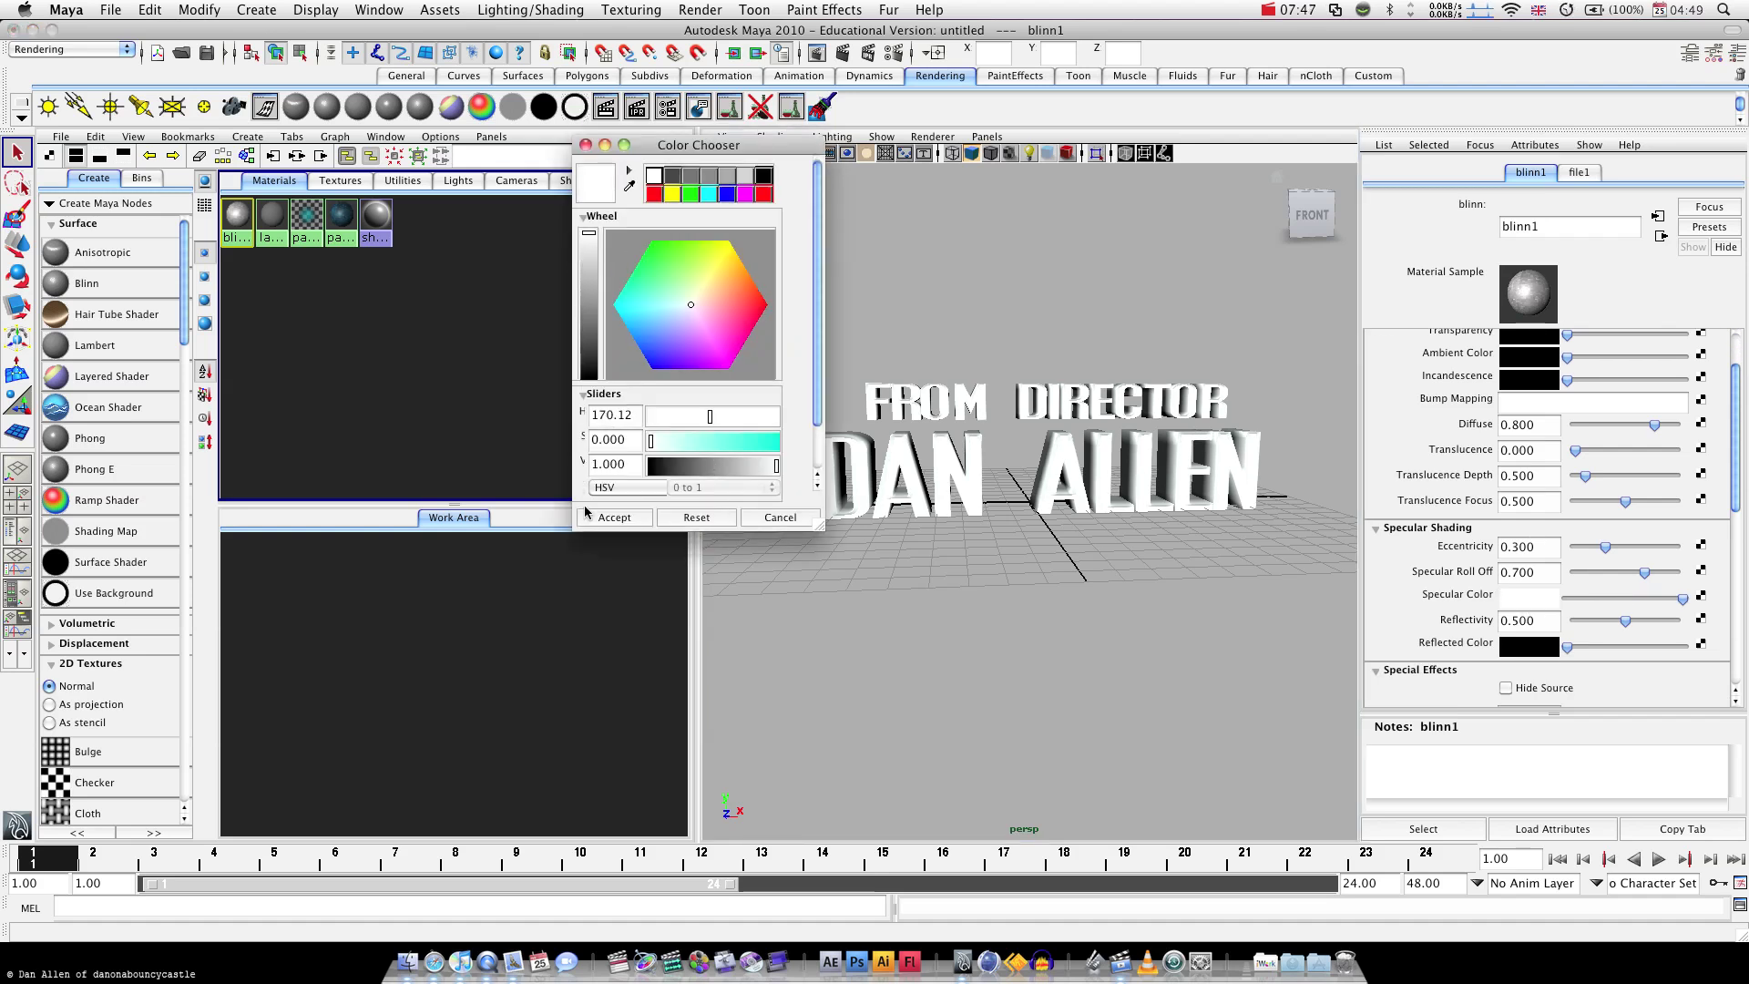
pyautogui.click(609, 517)
# Change file1's Color Gain to light cyan
pyautogui.scroll(-1, 1501, 627)
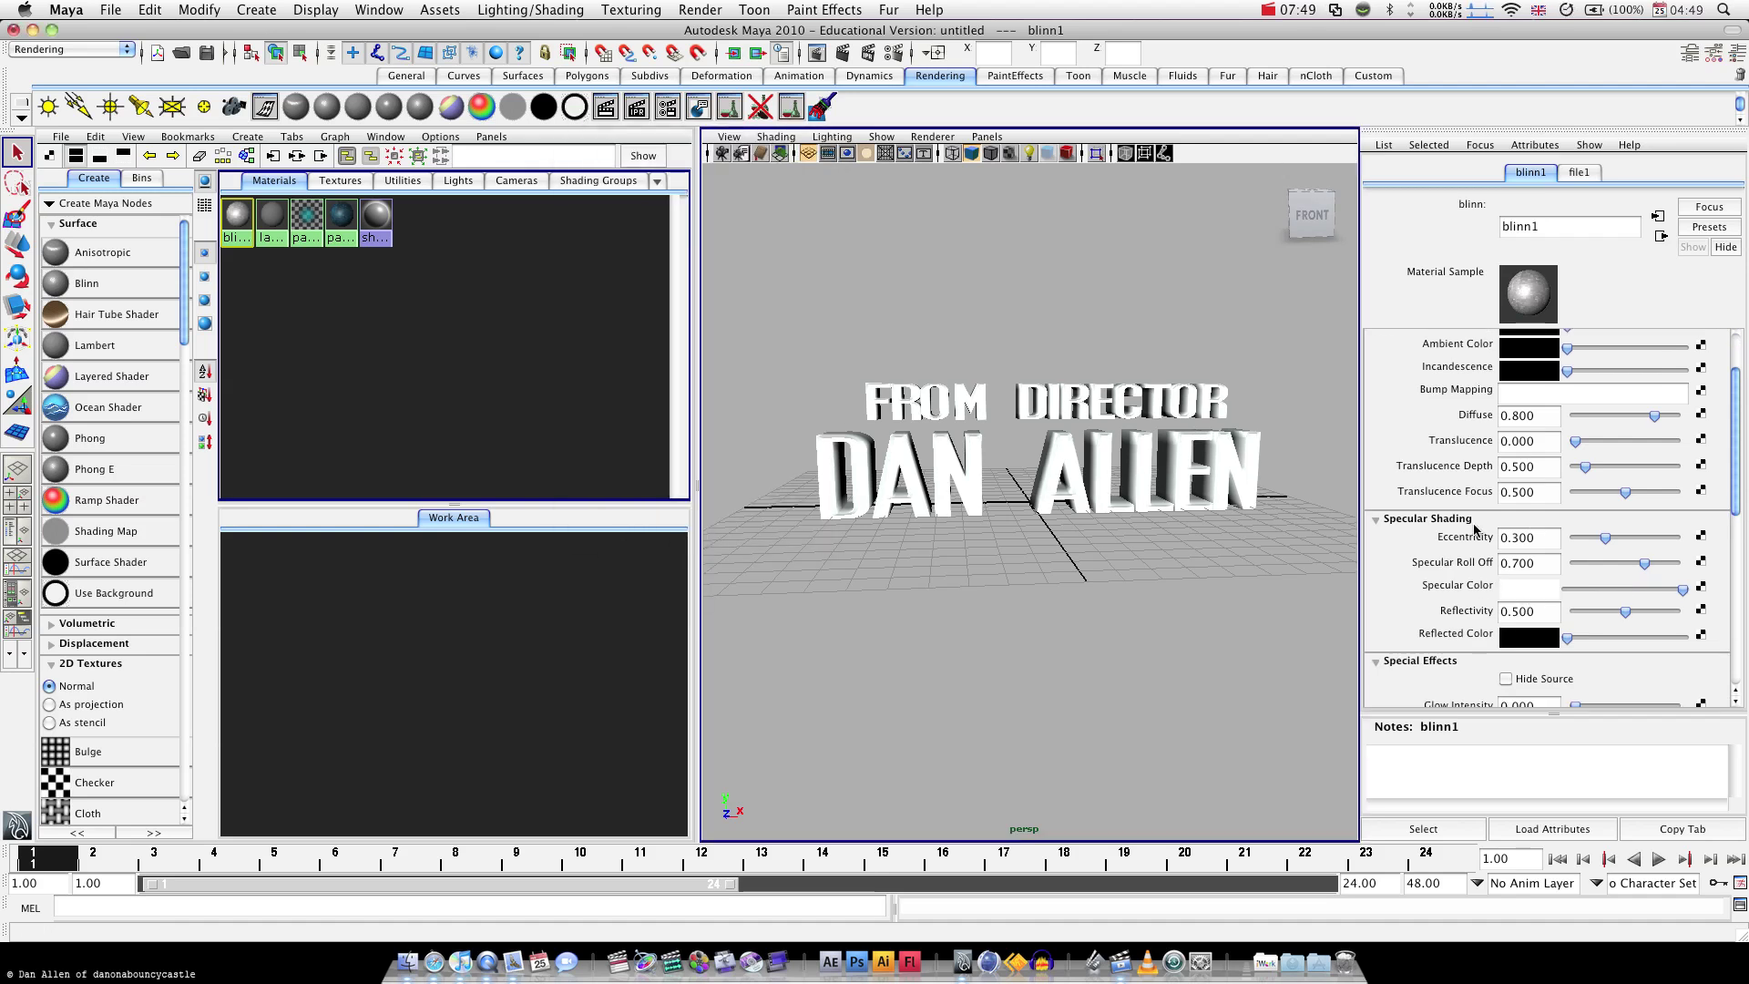
pyautogui.scroll(-1, 1482, 383)
pyautogui.scroll(4, 1482, 383)
pyautogui.scroll(-2, 1481, 403)
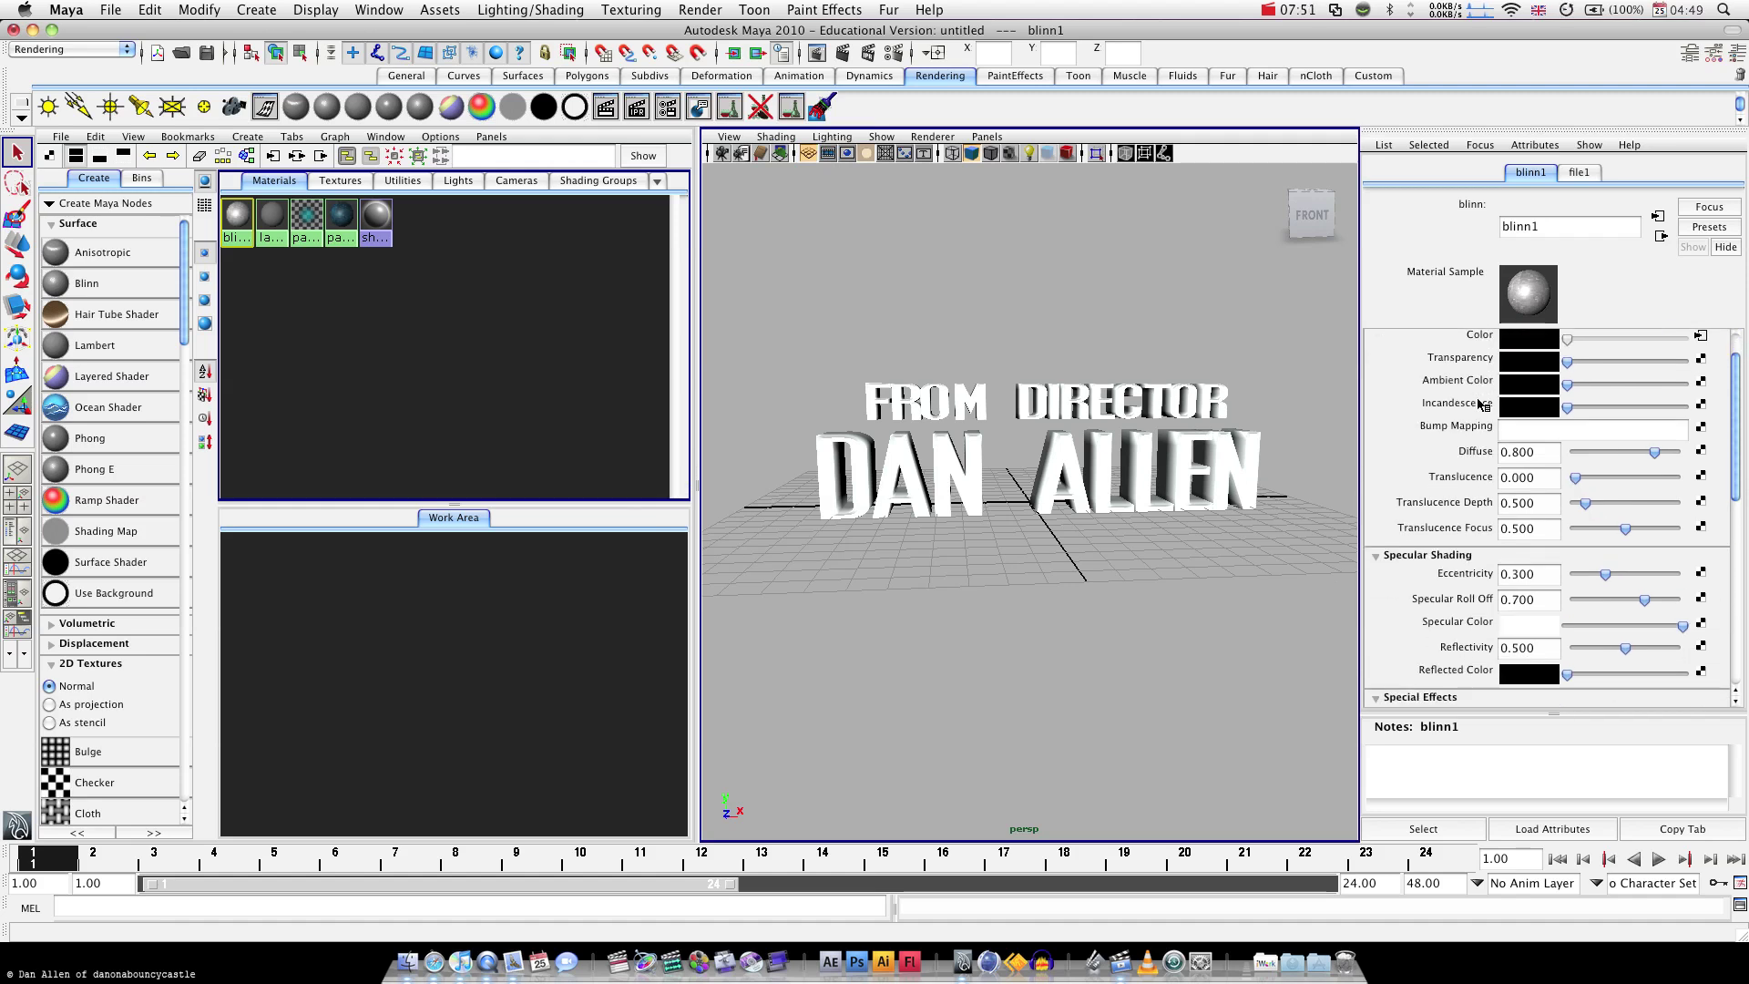
pyautogui.scroll(1, 1481, 403)
pyautogui.click(1577, 173)
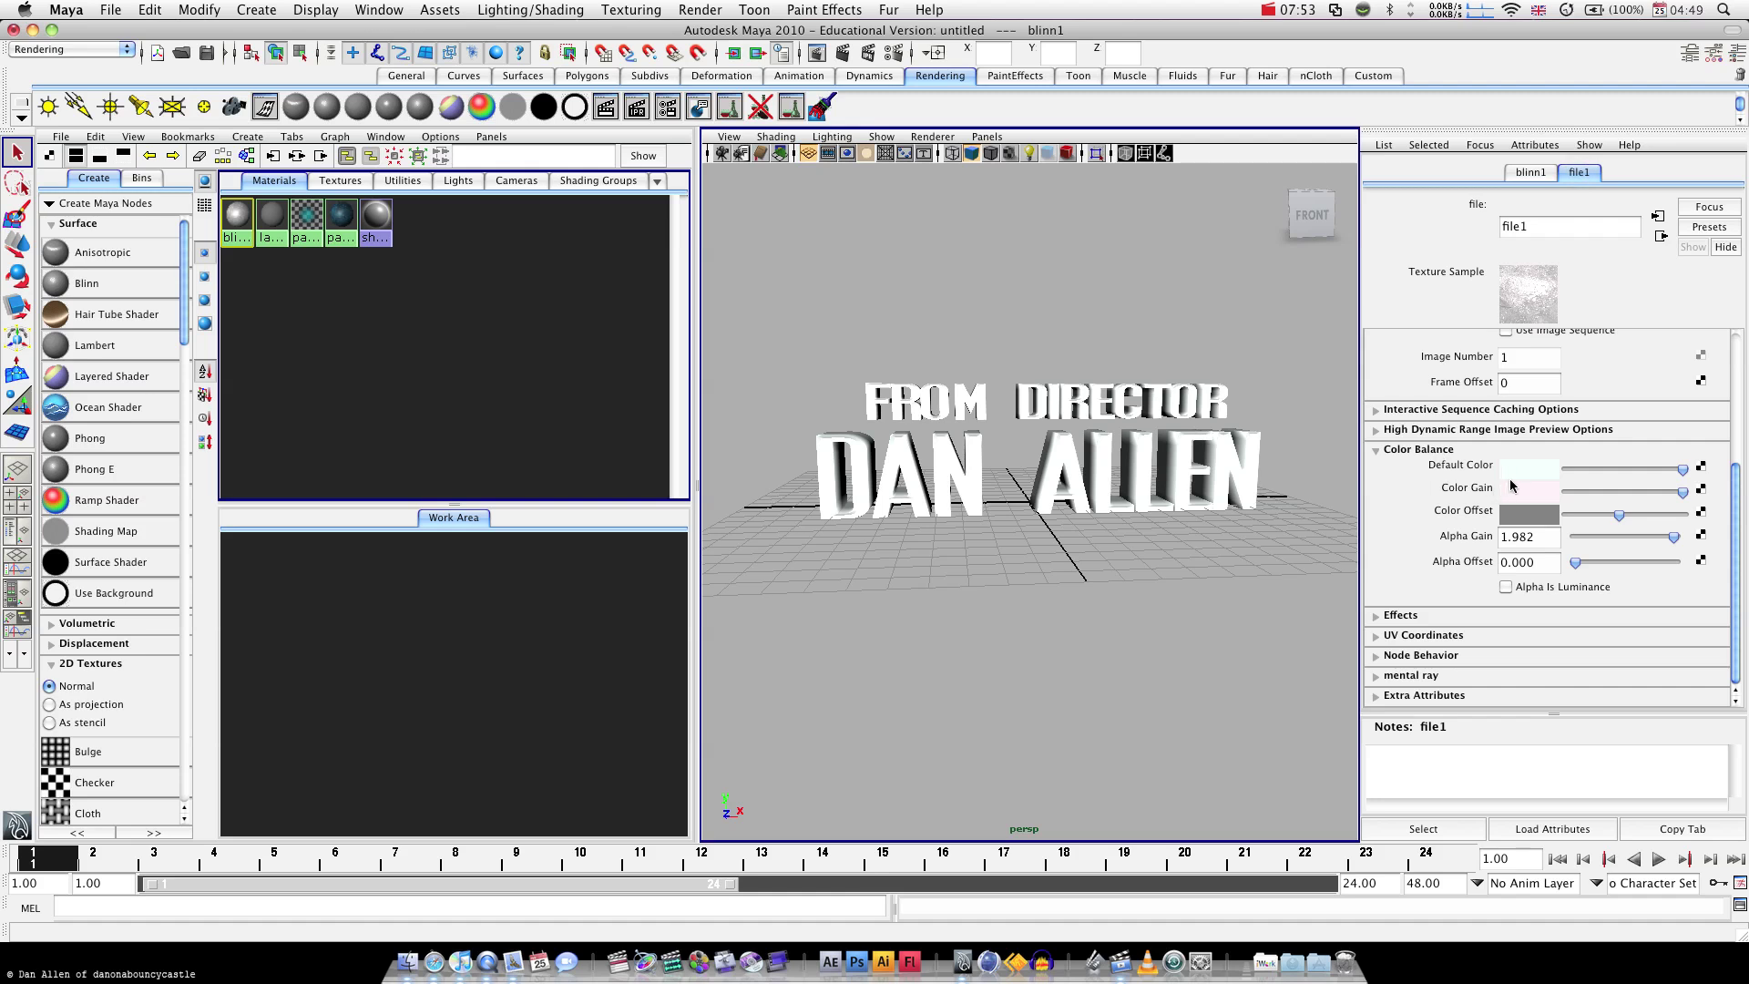
pyautogui.click(1511, 485)
pyautogui.moveTo(688, 308); pyautogui.dragTo(670, 310)
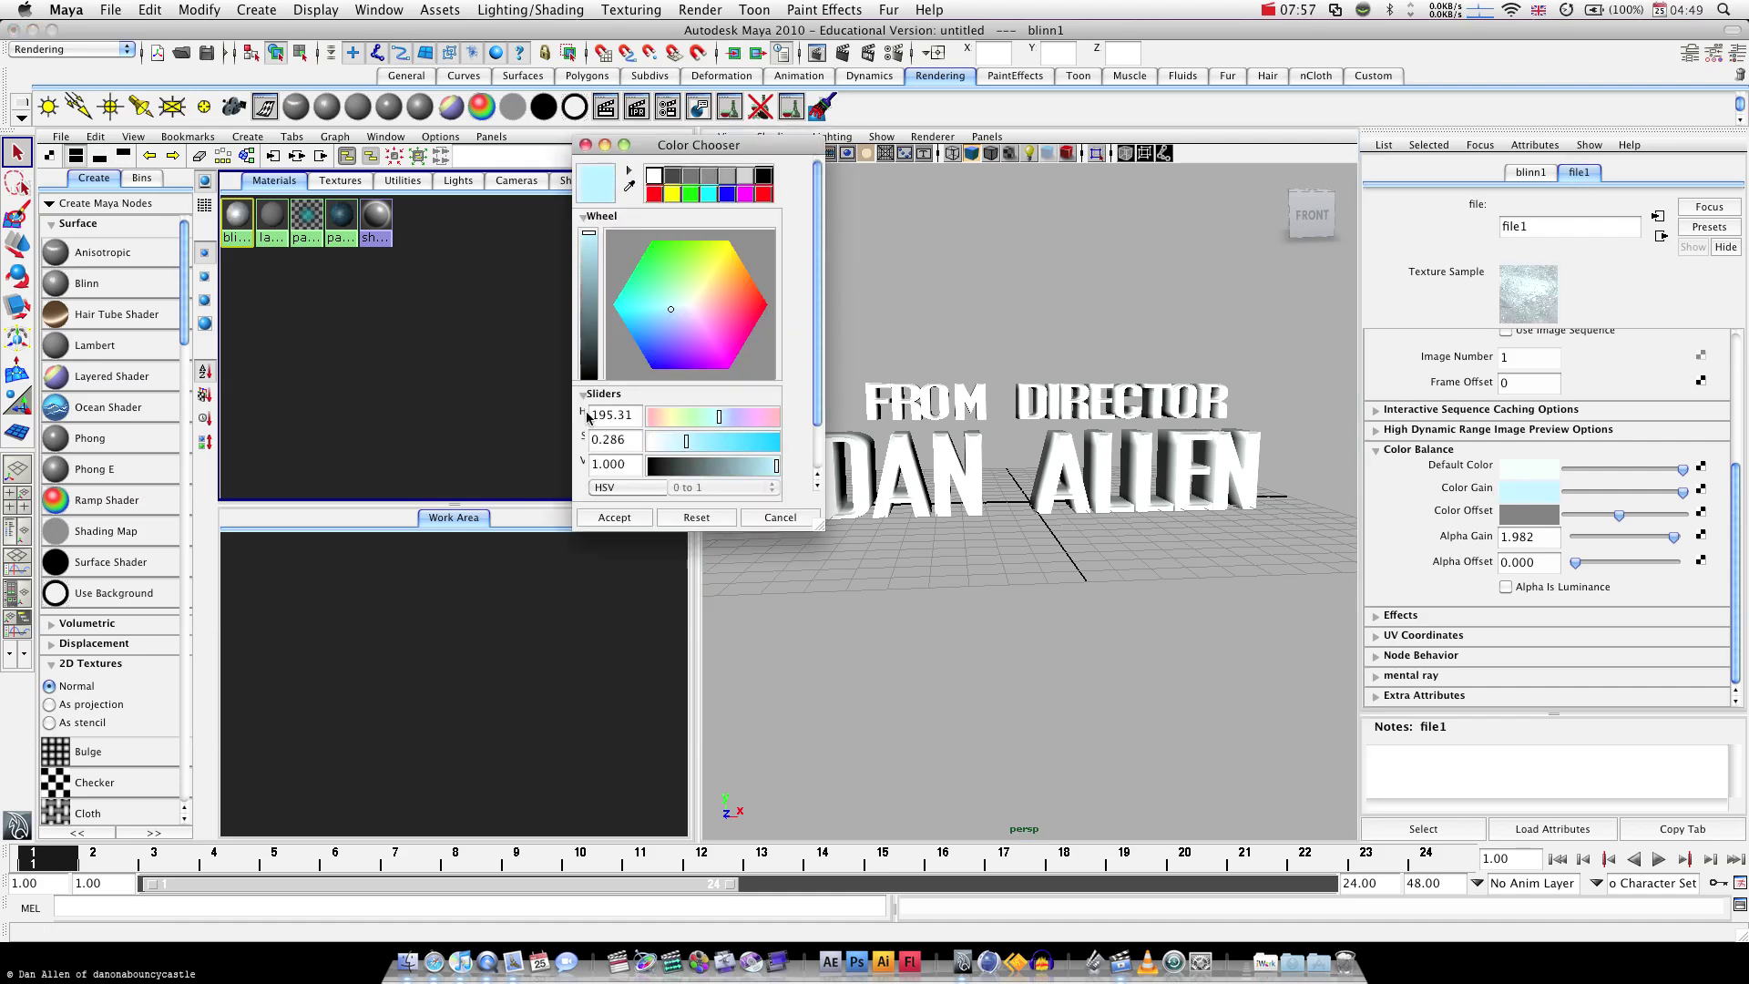
pyautogui.click(616, 517)
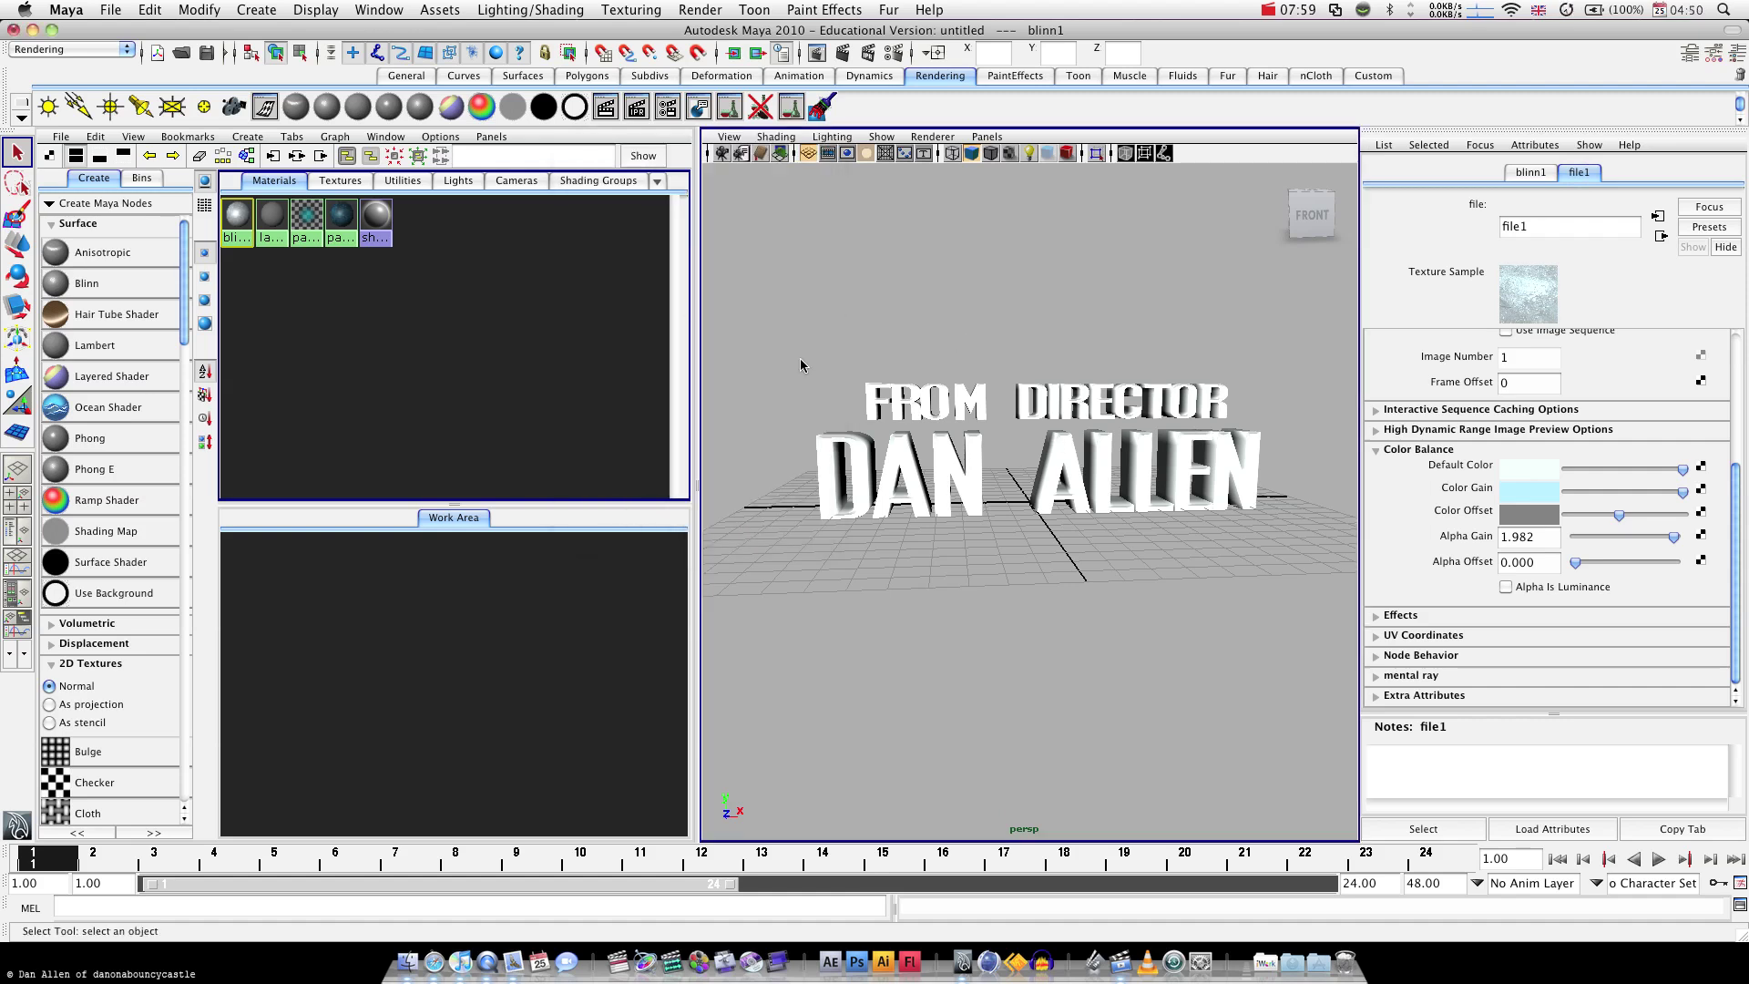
# Test-render the title, then set blinn1's Glow Intensity to 0.055
pyautogui.click(605, 109)
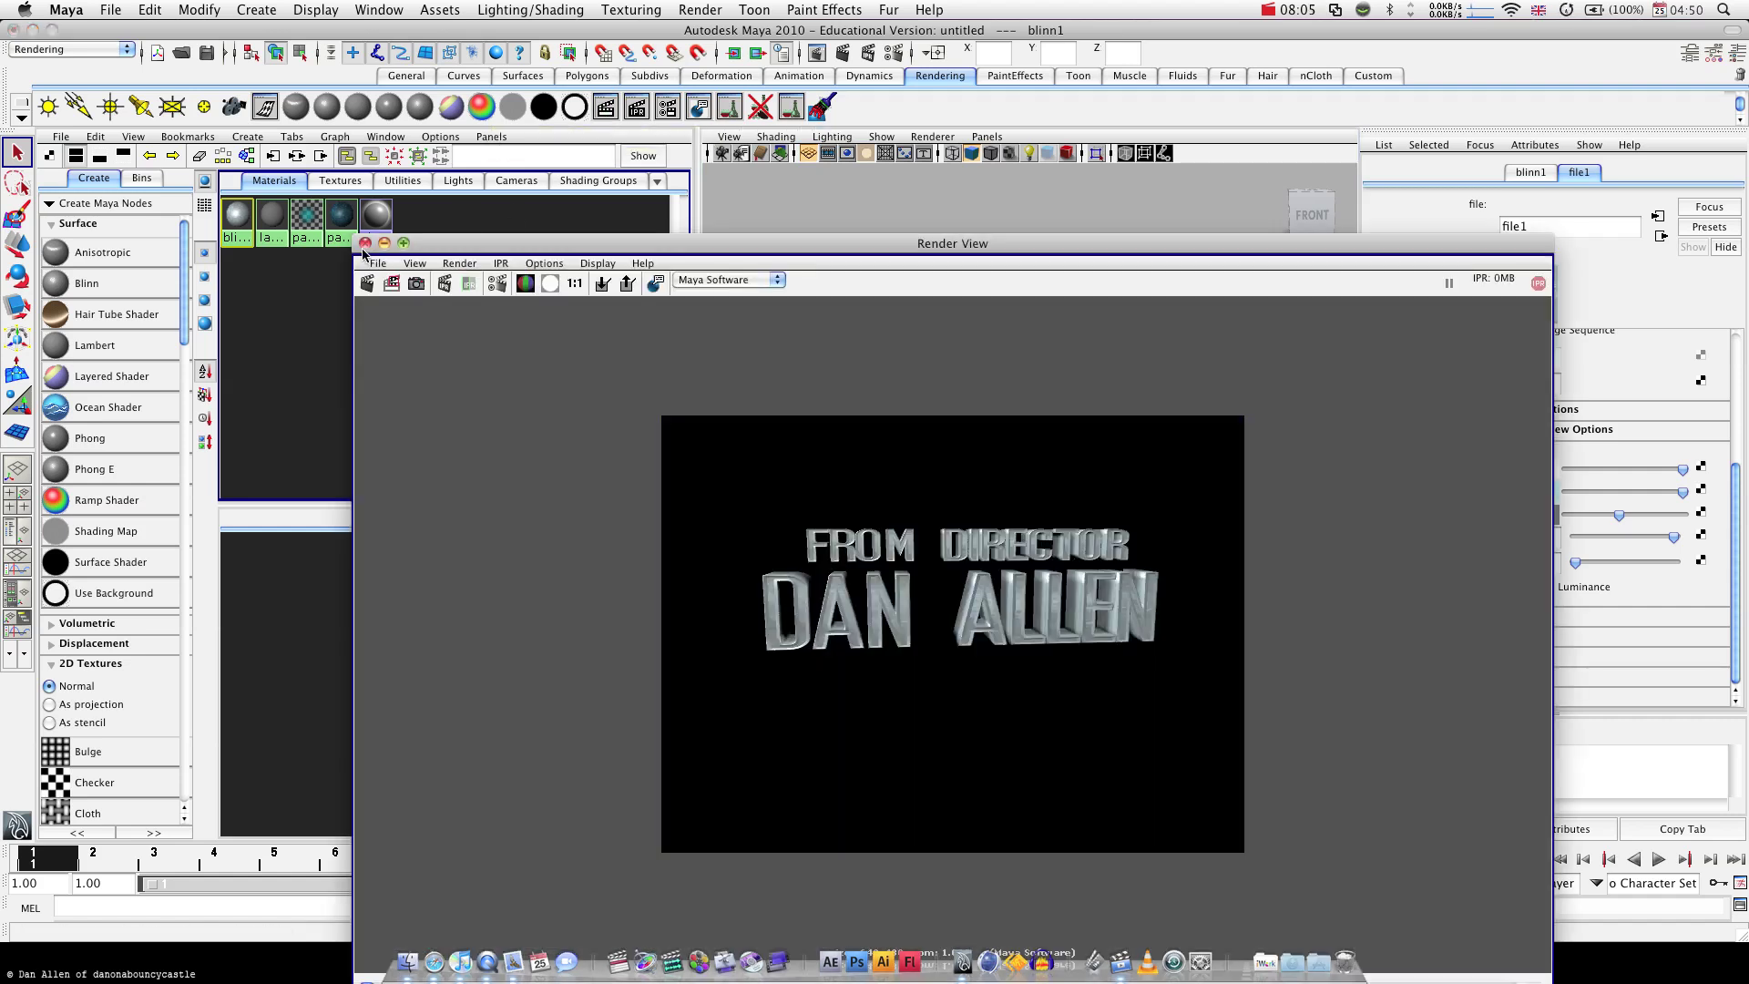
pyautogui.click(365, 243)
pyautogui.click(1531, 173)
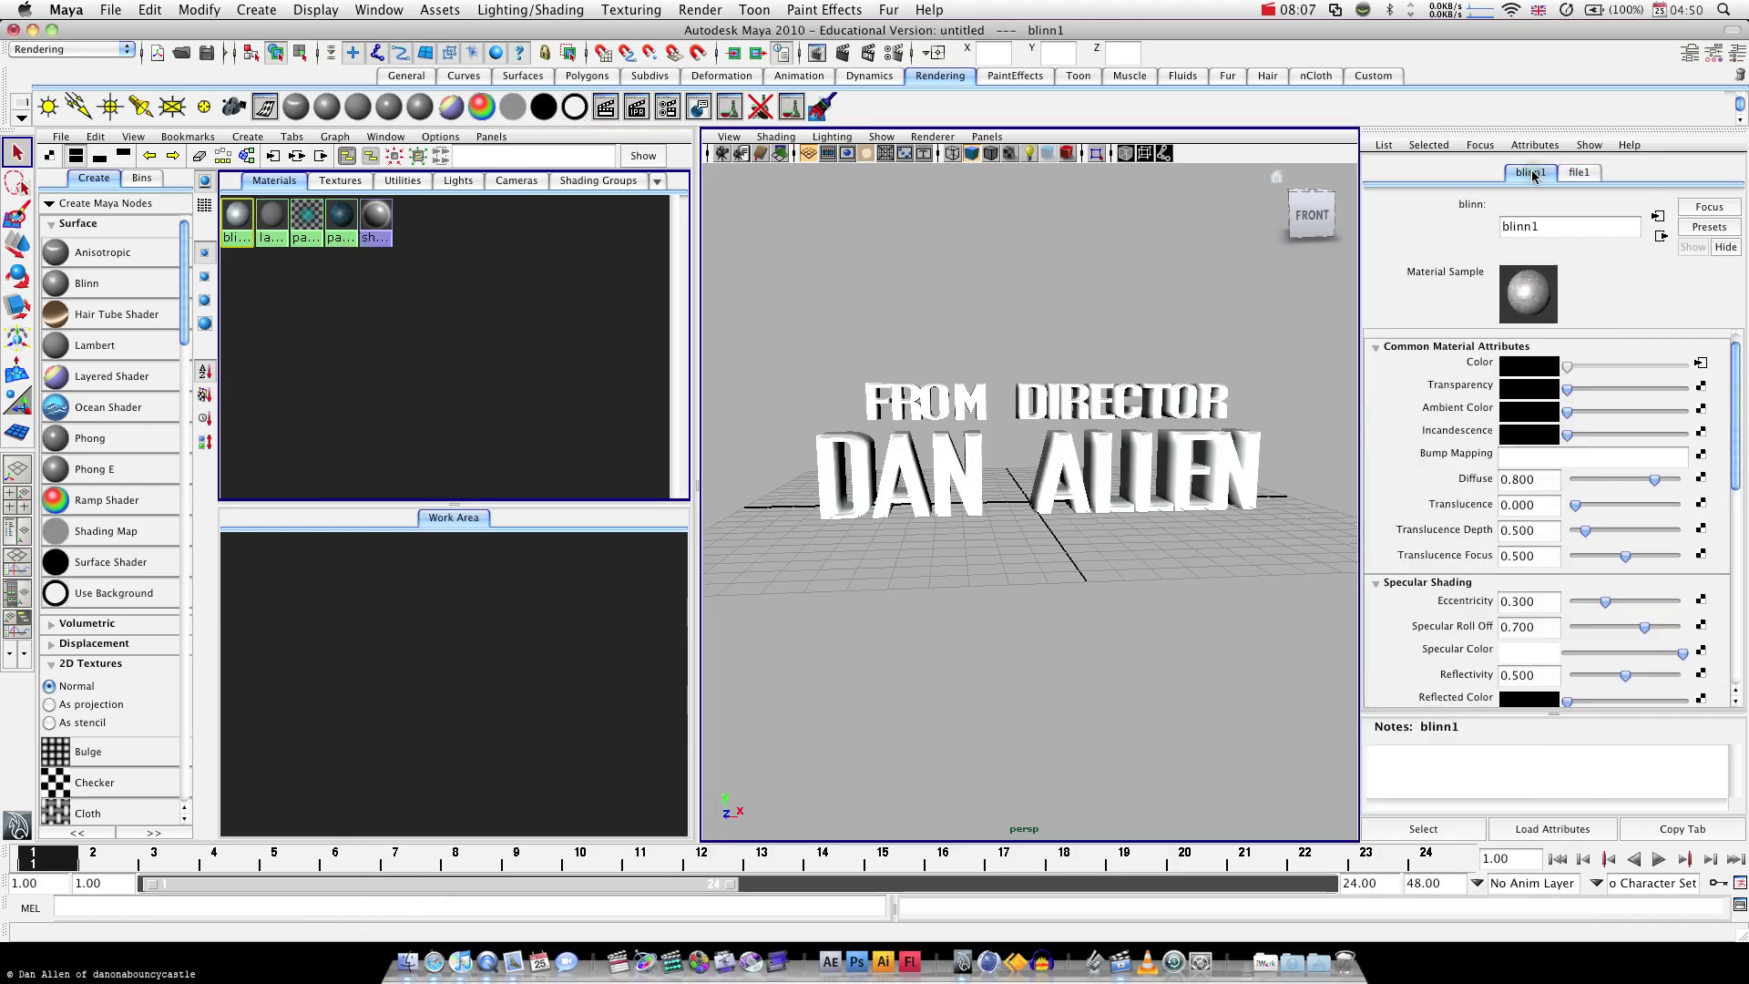
pyautogui.scroll(-10, 1659, 620)
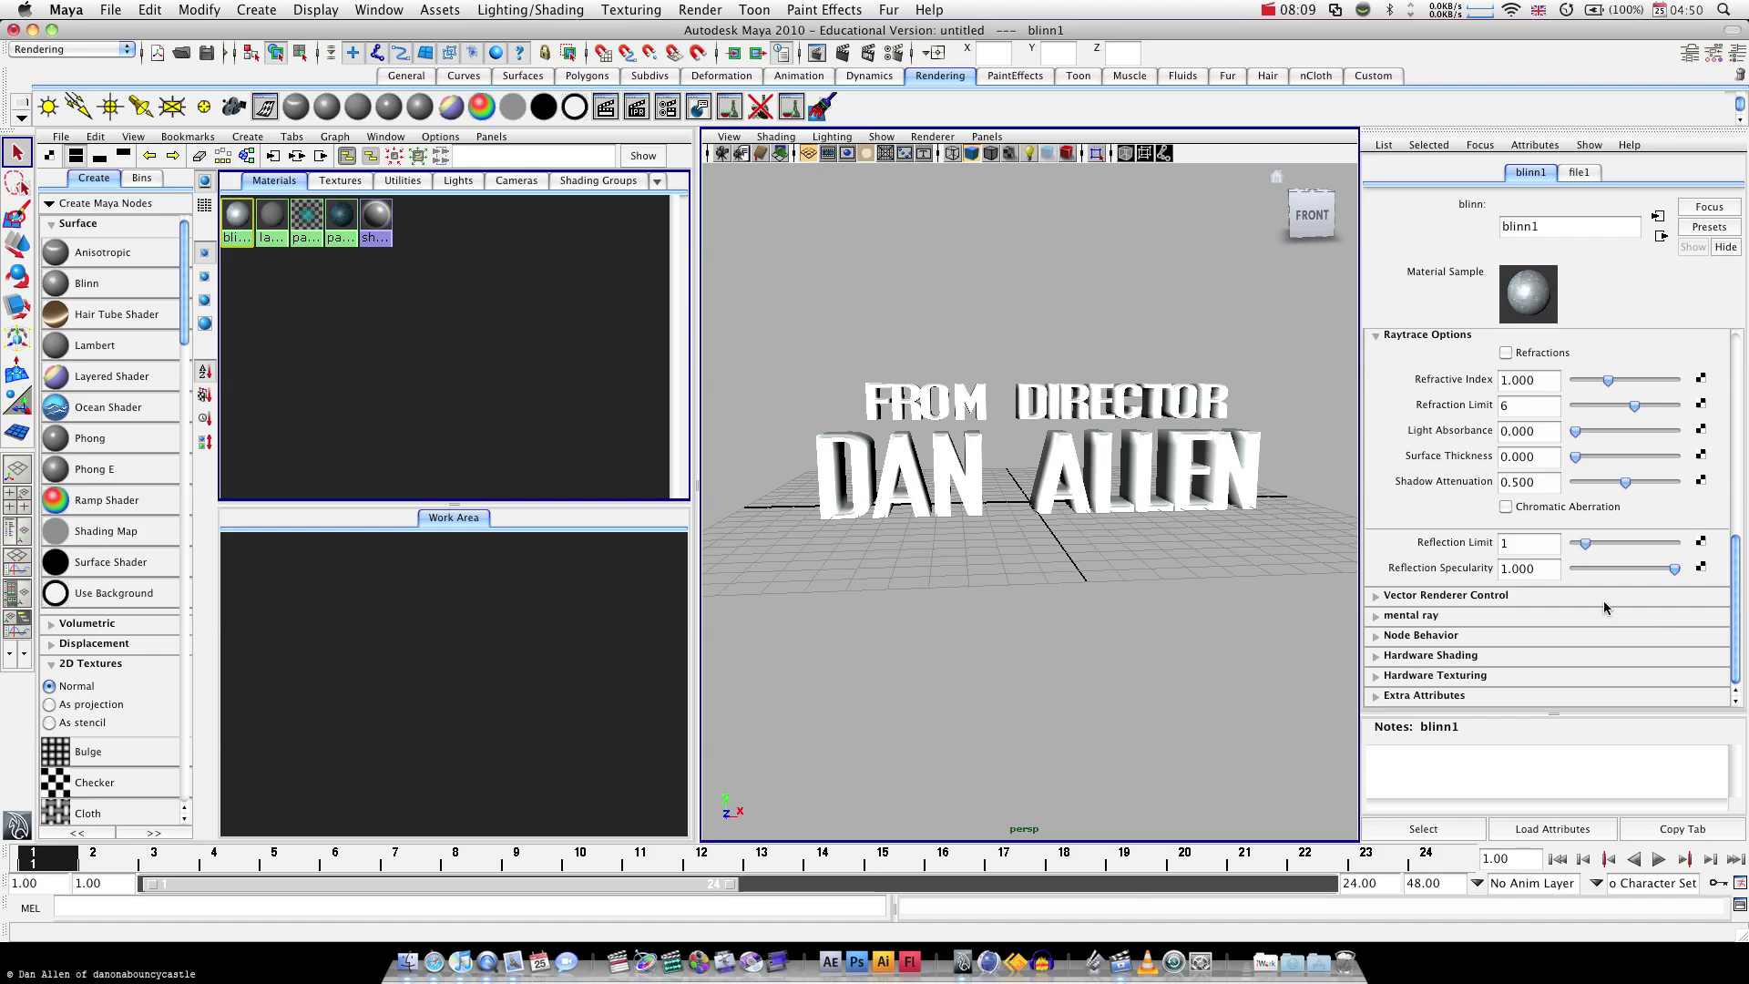
pyautogui.scroll(3, 1604, 600)
pyautogui.scroll(2, 1604, 599)
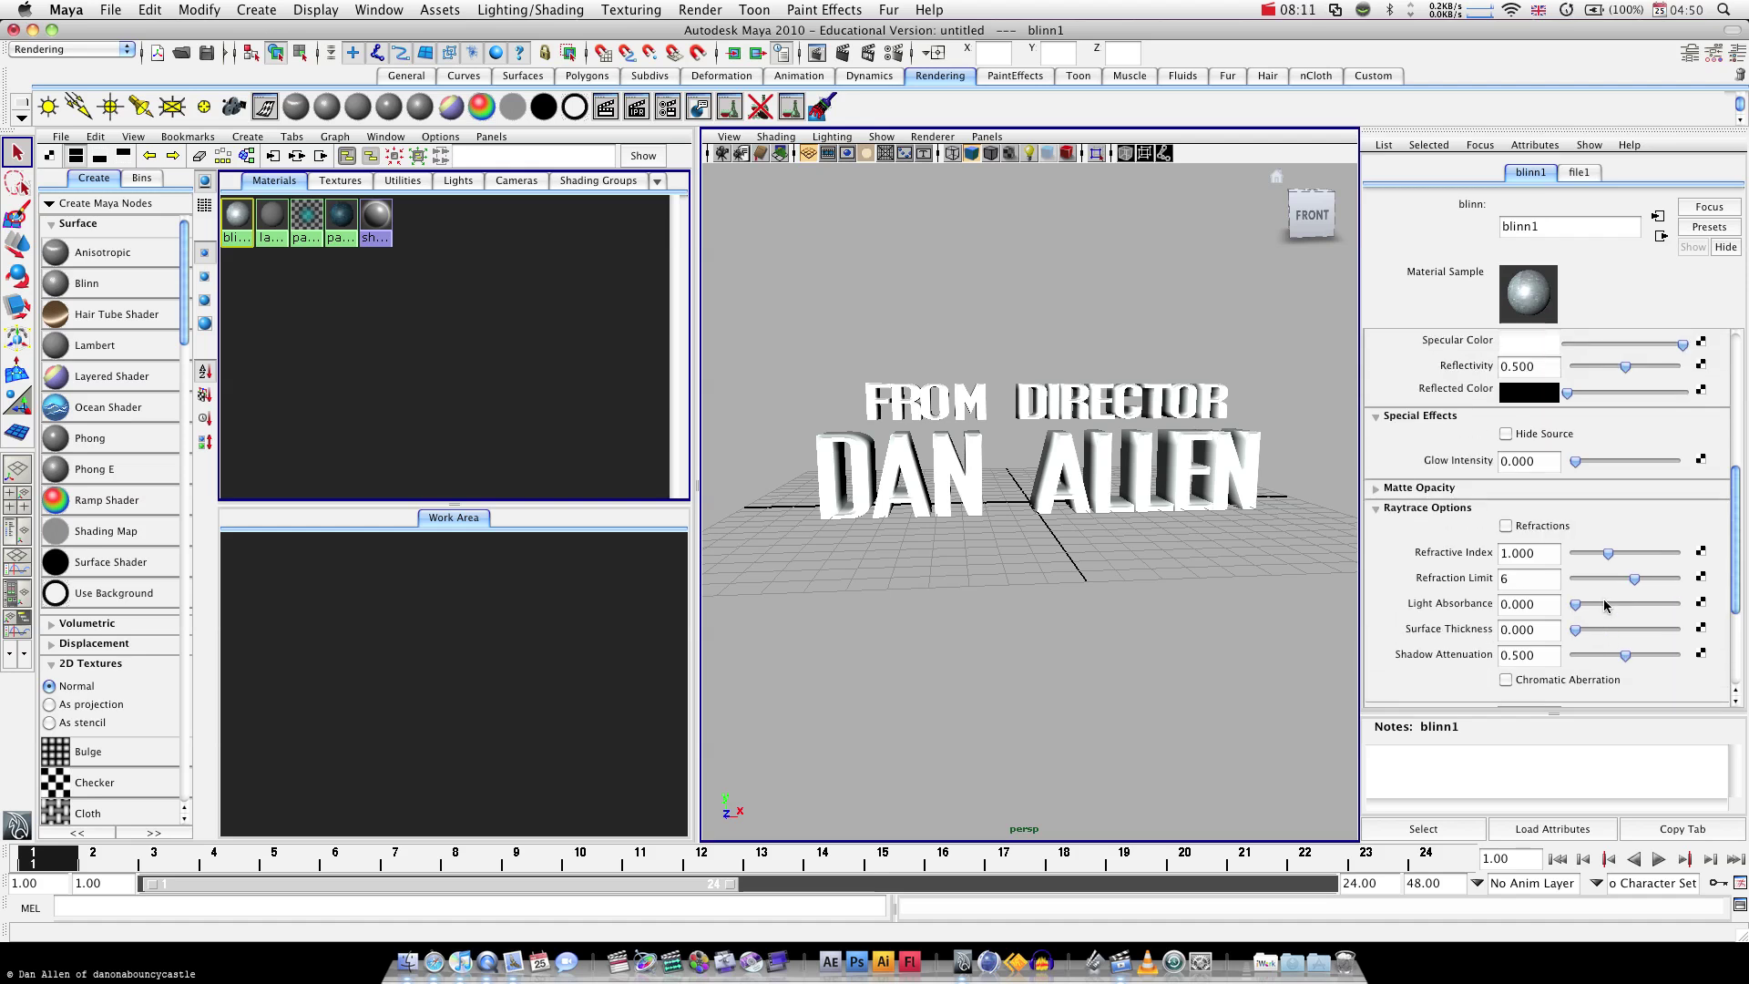
pyautogui.moveTo(1575, 461); pyautogui.dragTo(1581, 462)
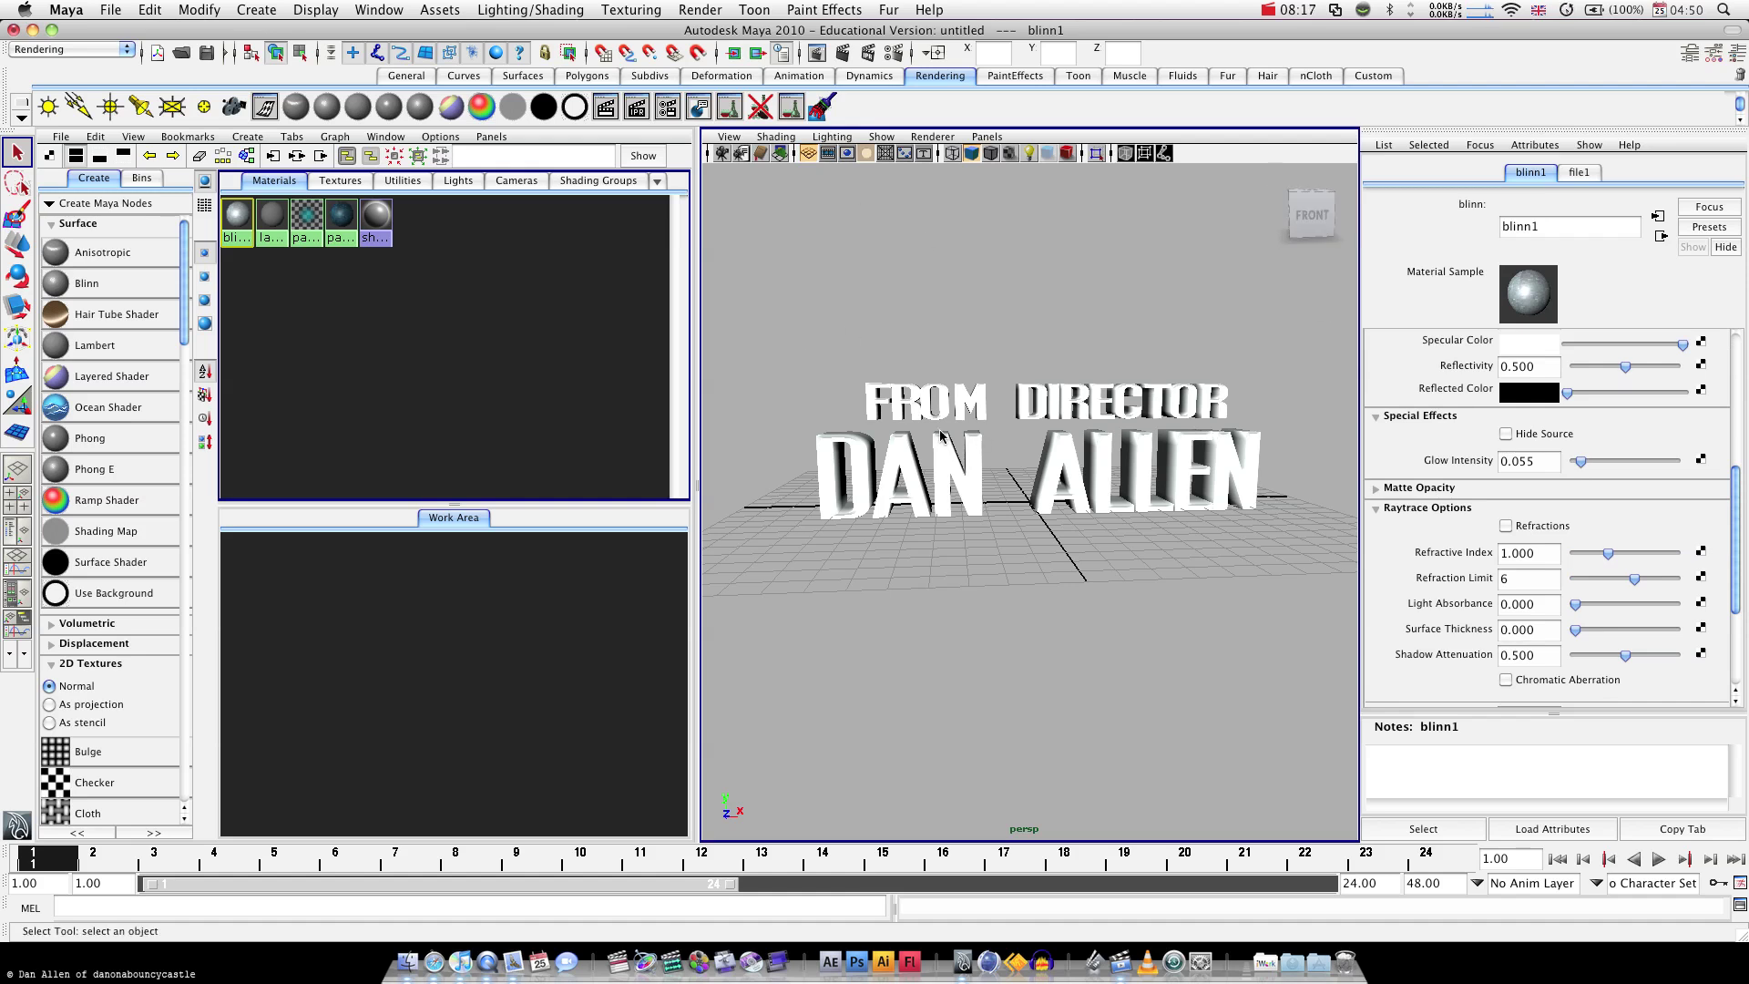
# Assign pasted__blinn1 to DAN ALLEN's faces, then select FROM DIRECTOR's faces
pyautogui.rightClick(972, 475)
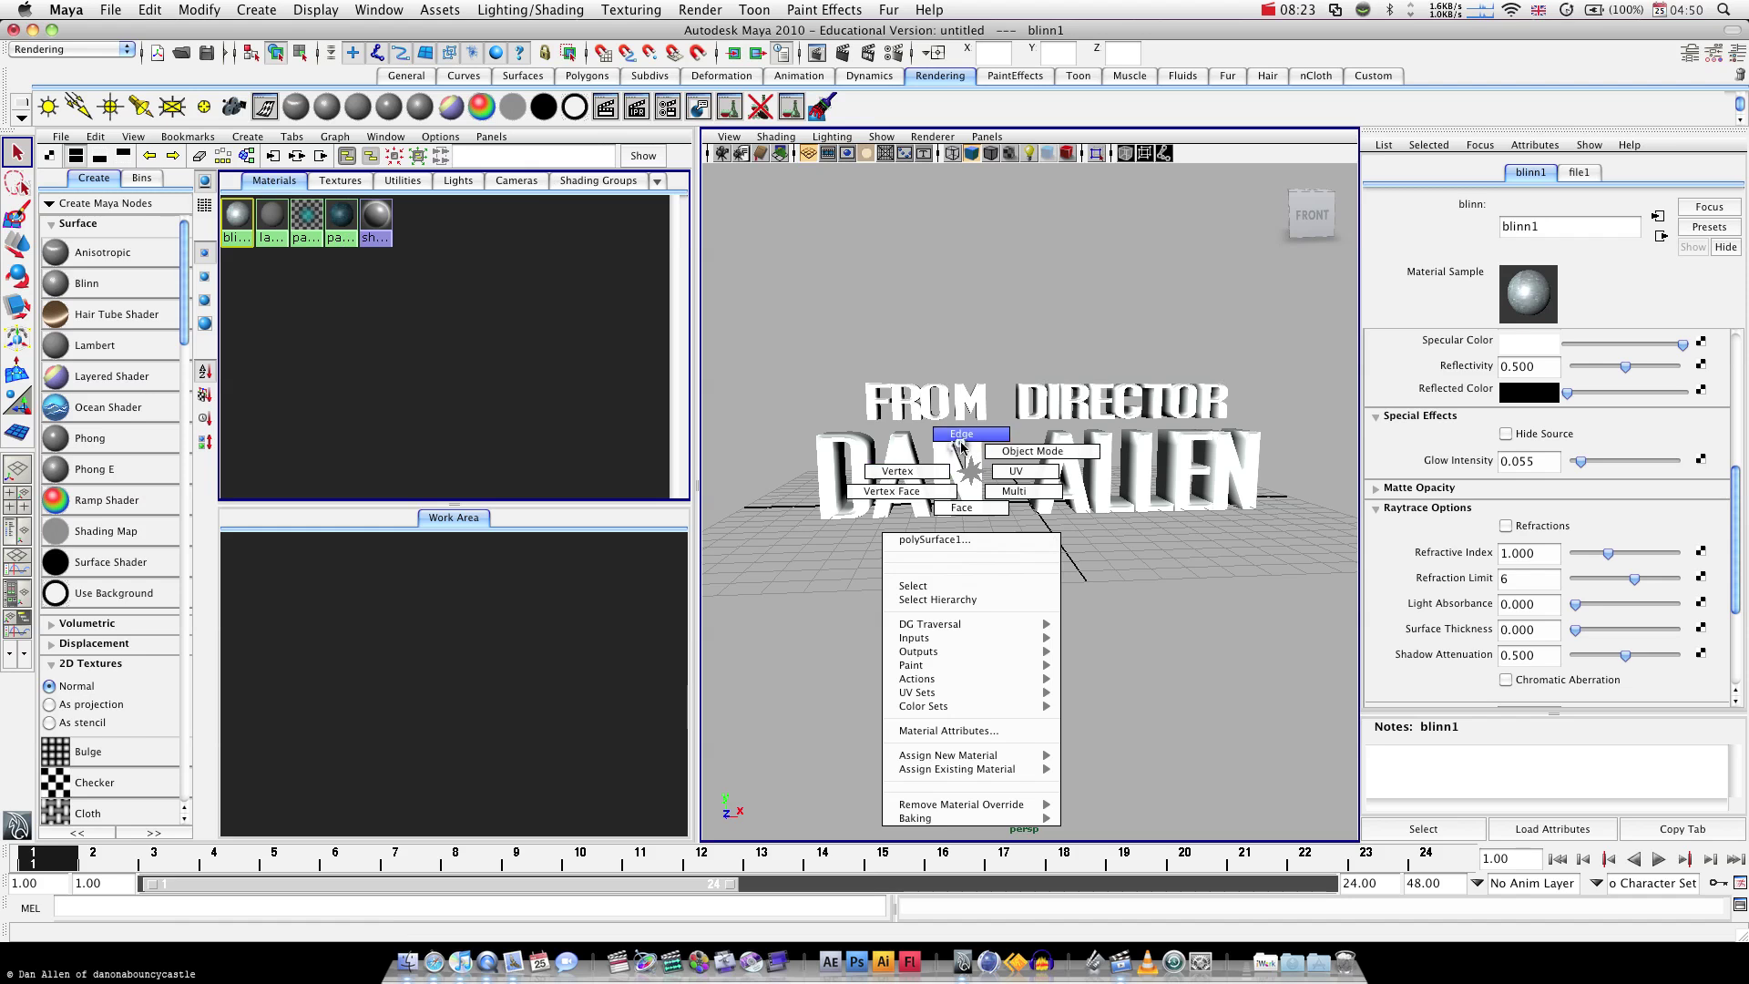
pyautogui.click(950, 505)
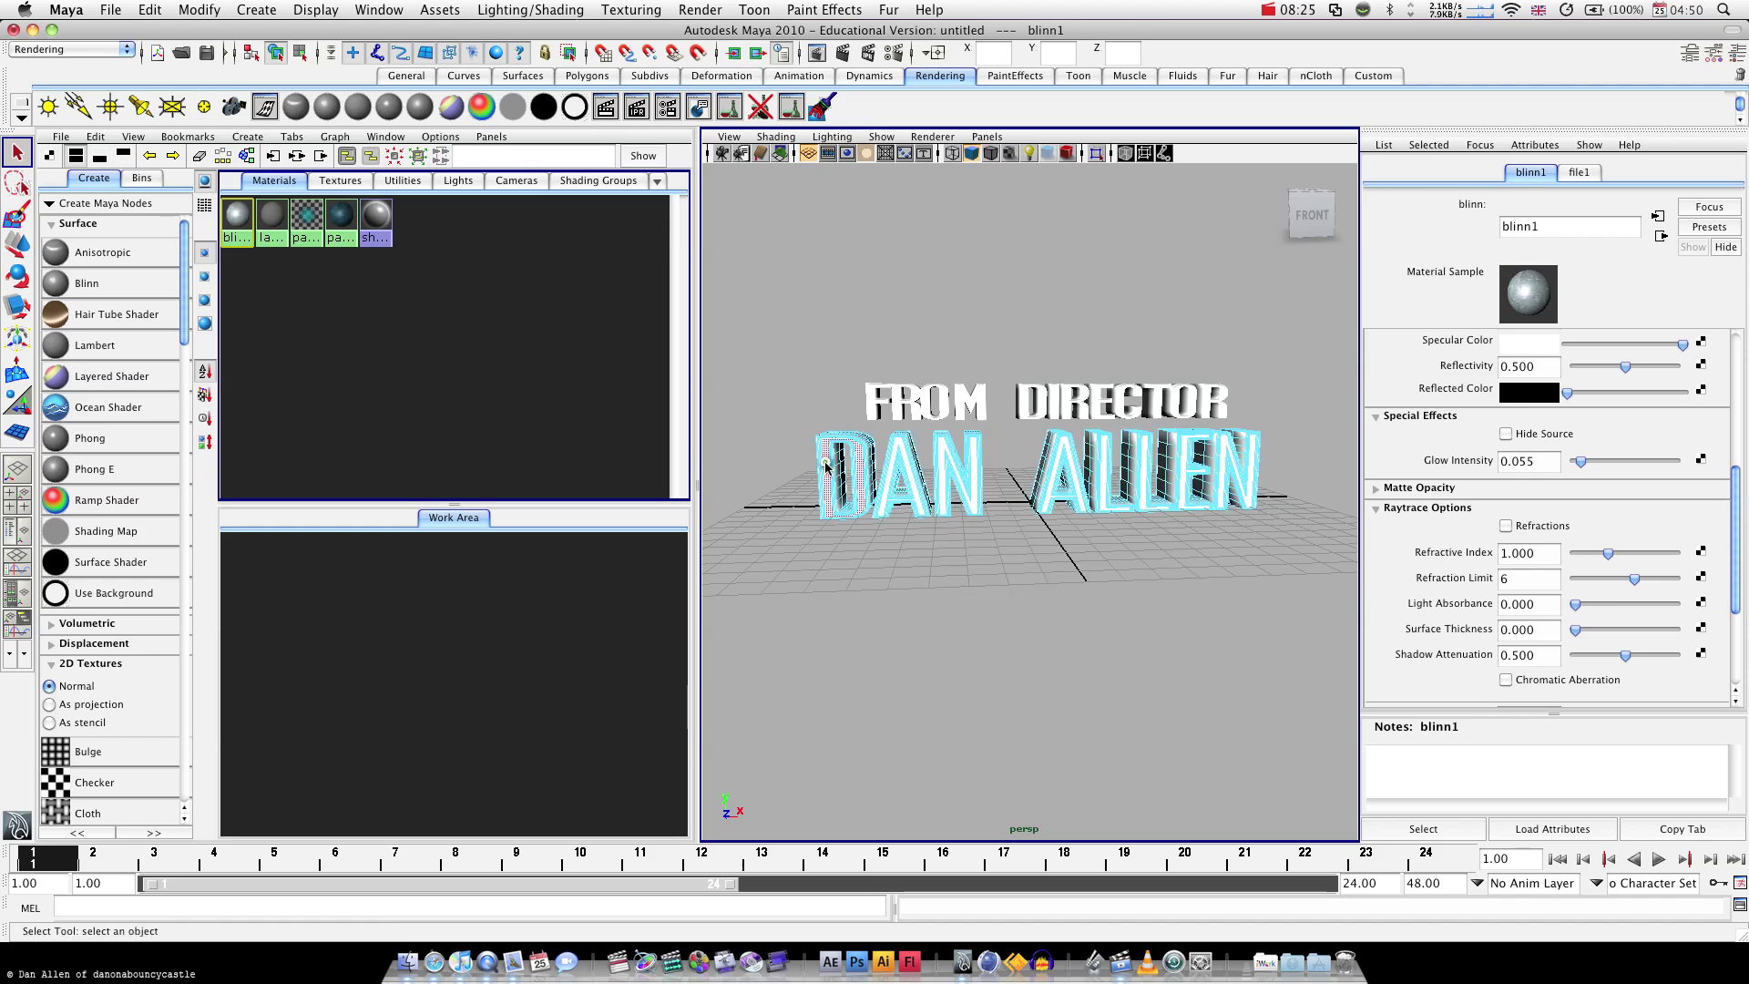
pyautogui.click(907, 471)
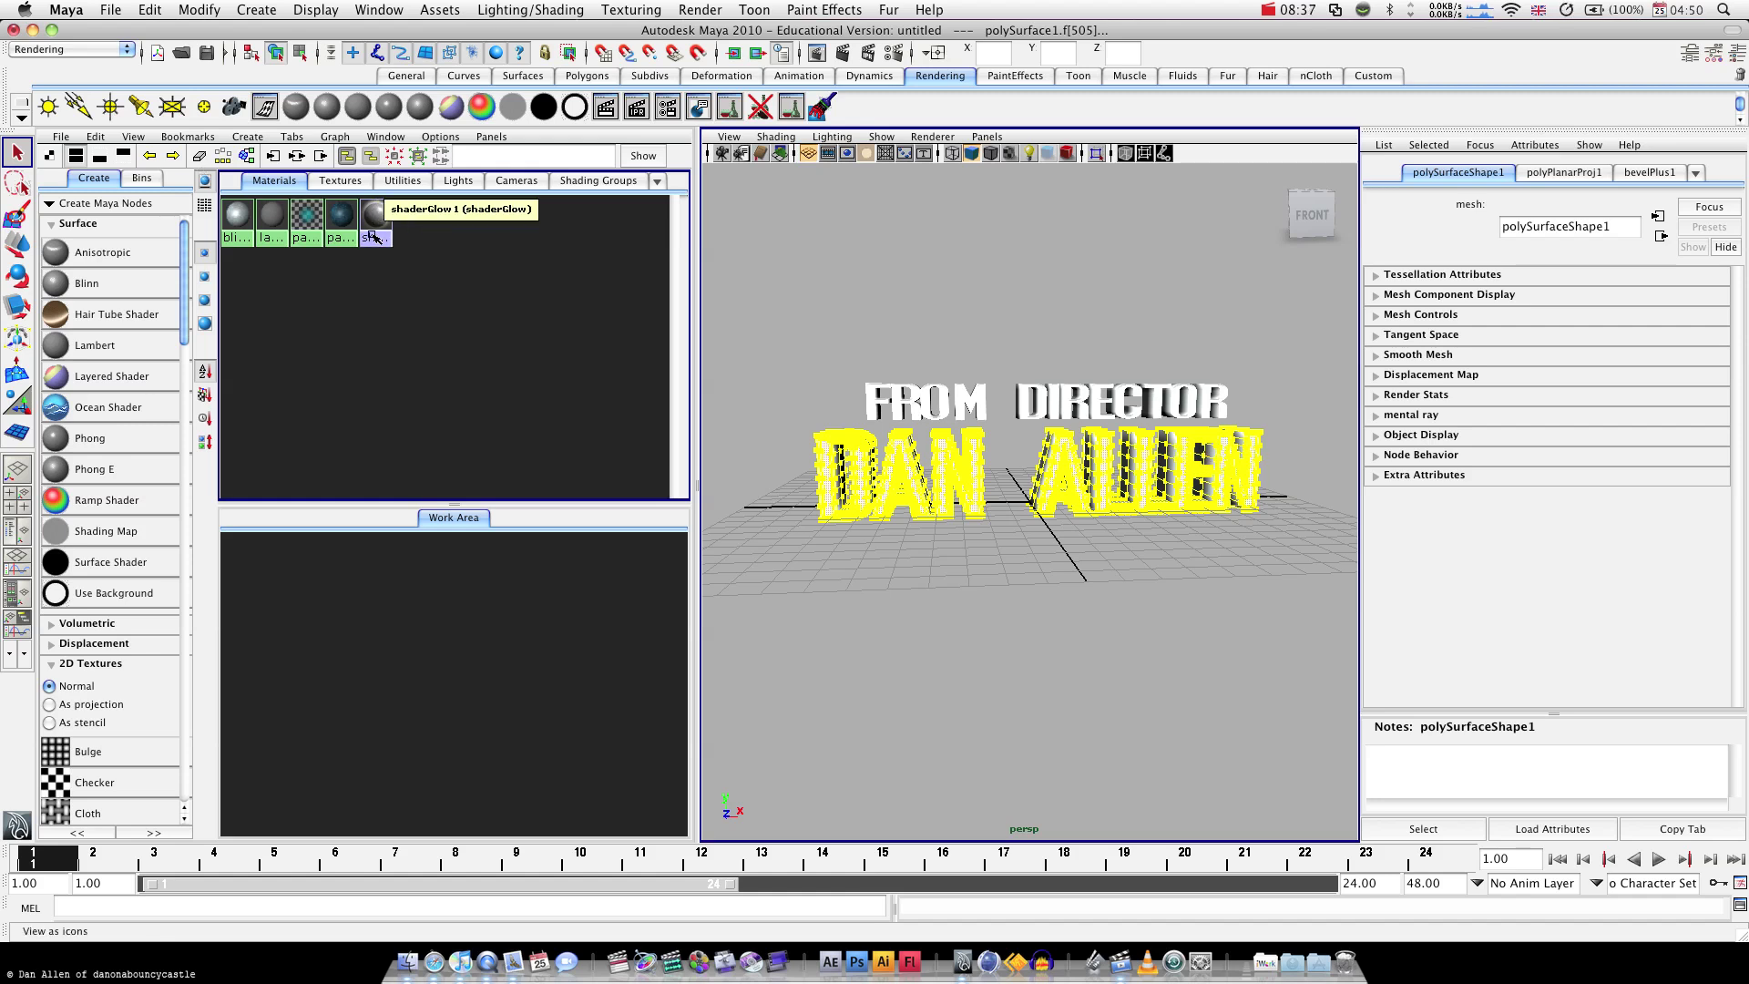
pyautogui.rightClick(346, 217)
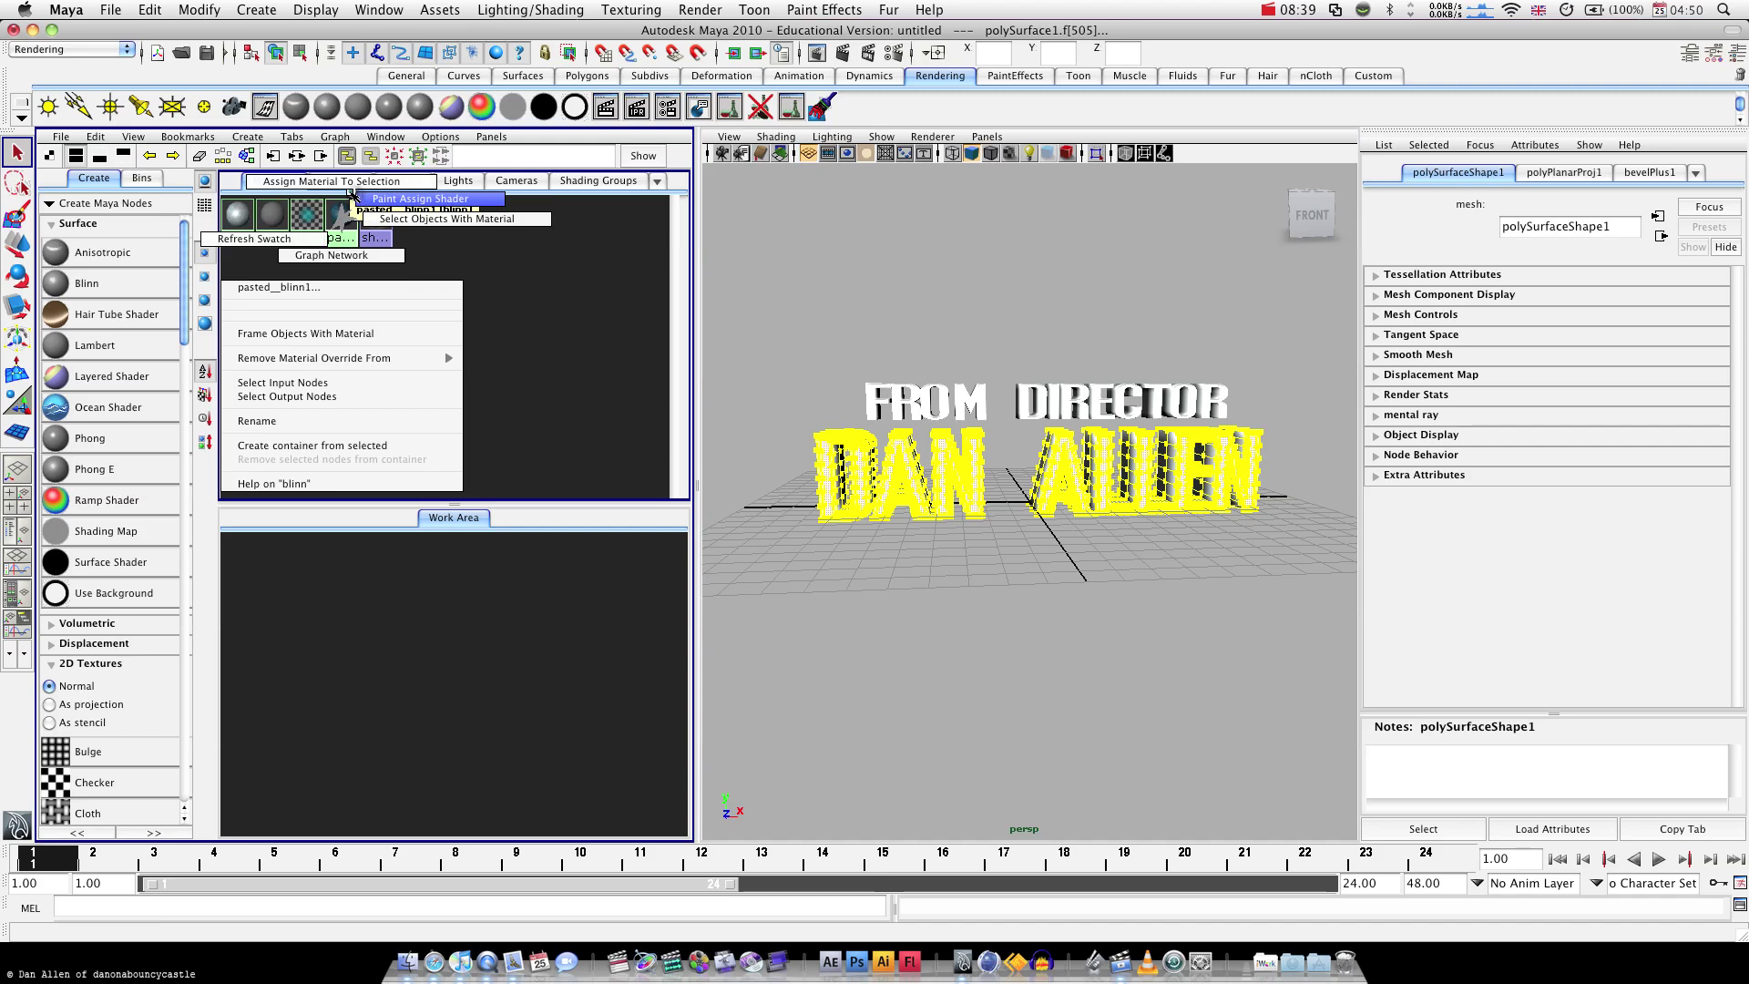
pyautogui.click(330, 181)
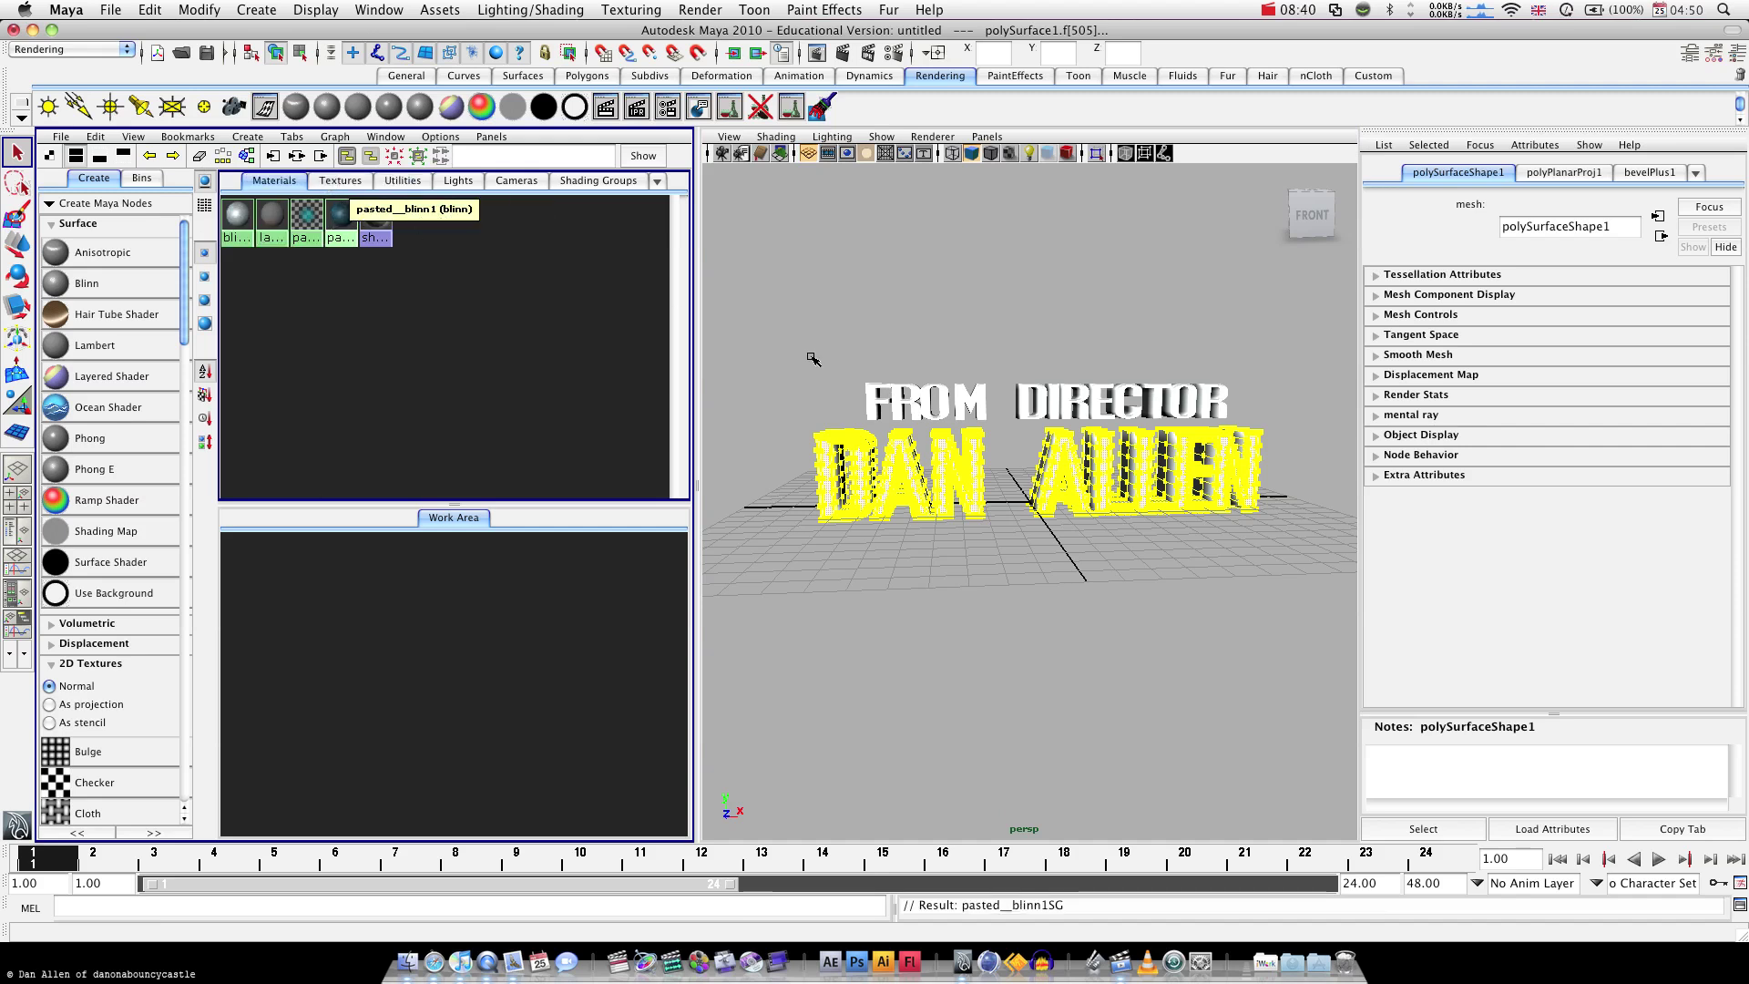
pyautogui.click(874, 401)
pyautogui.moveTo(874, 401)
pyautogui.mouseDown(button='right')
pyautogui.moveTo(802, 398)
pyautogui.moveTo(868, 413)
pyautogui.mouseUp(button='right')
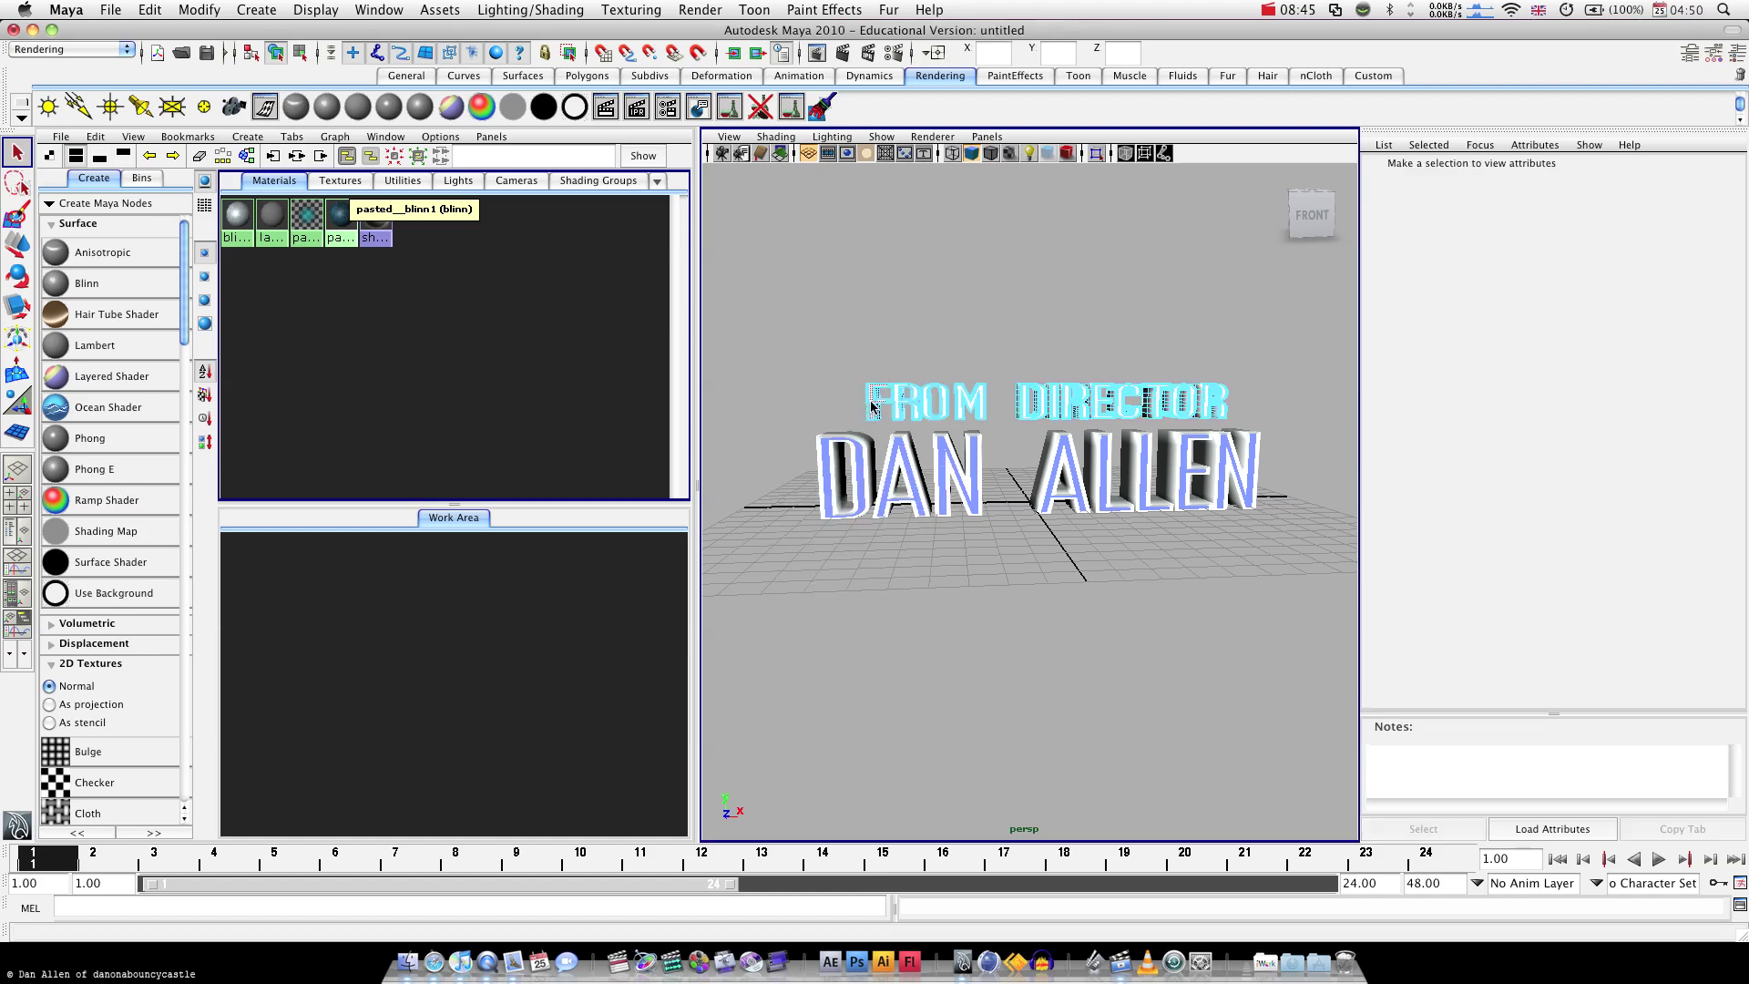
# Select the FROM DIRECTOR letter faces and give them the pasted__blinn1 material
pyautogui.click(874, 405)
pyautogui.scroll(2, 896, 406)
pyautogui.scroll(3, 895, 407)
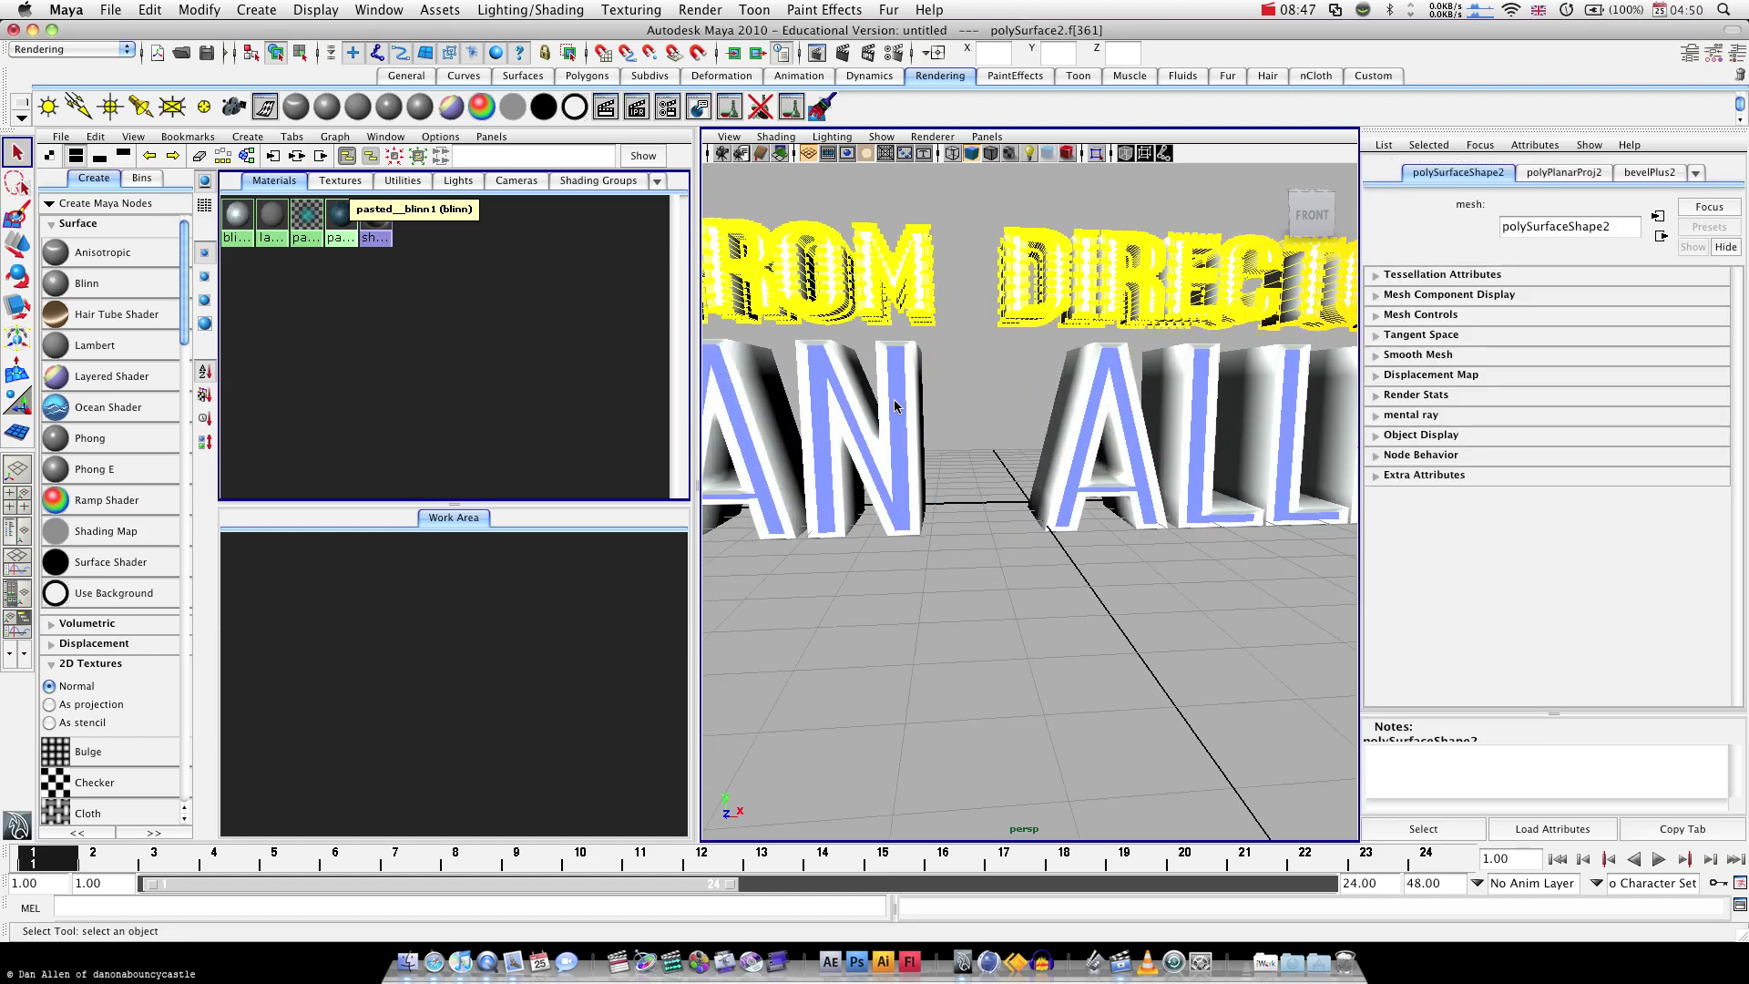
pyautogui.scroll(-5, 911, 398)
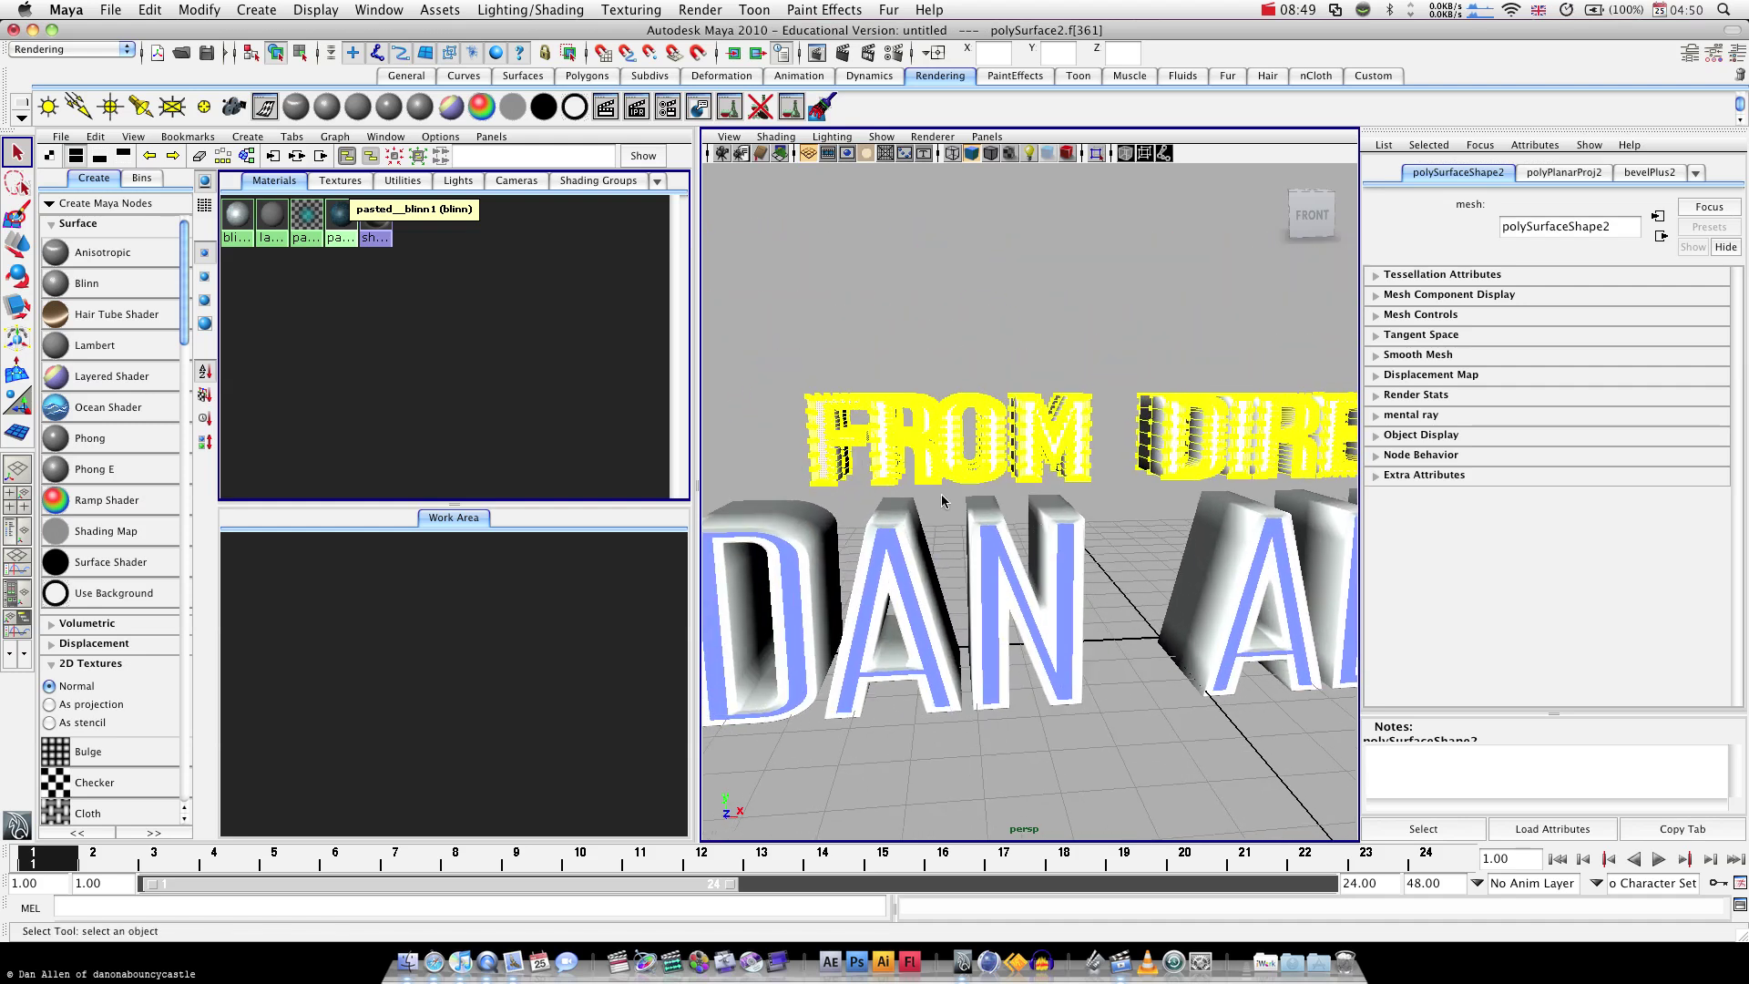
pyautogui.keyDown('shift'); pyautogui.click(952, 438); pyautogui.keyUp('shift')
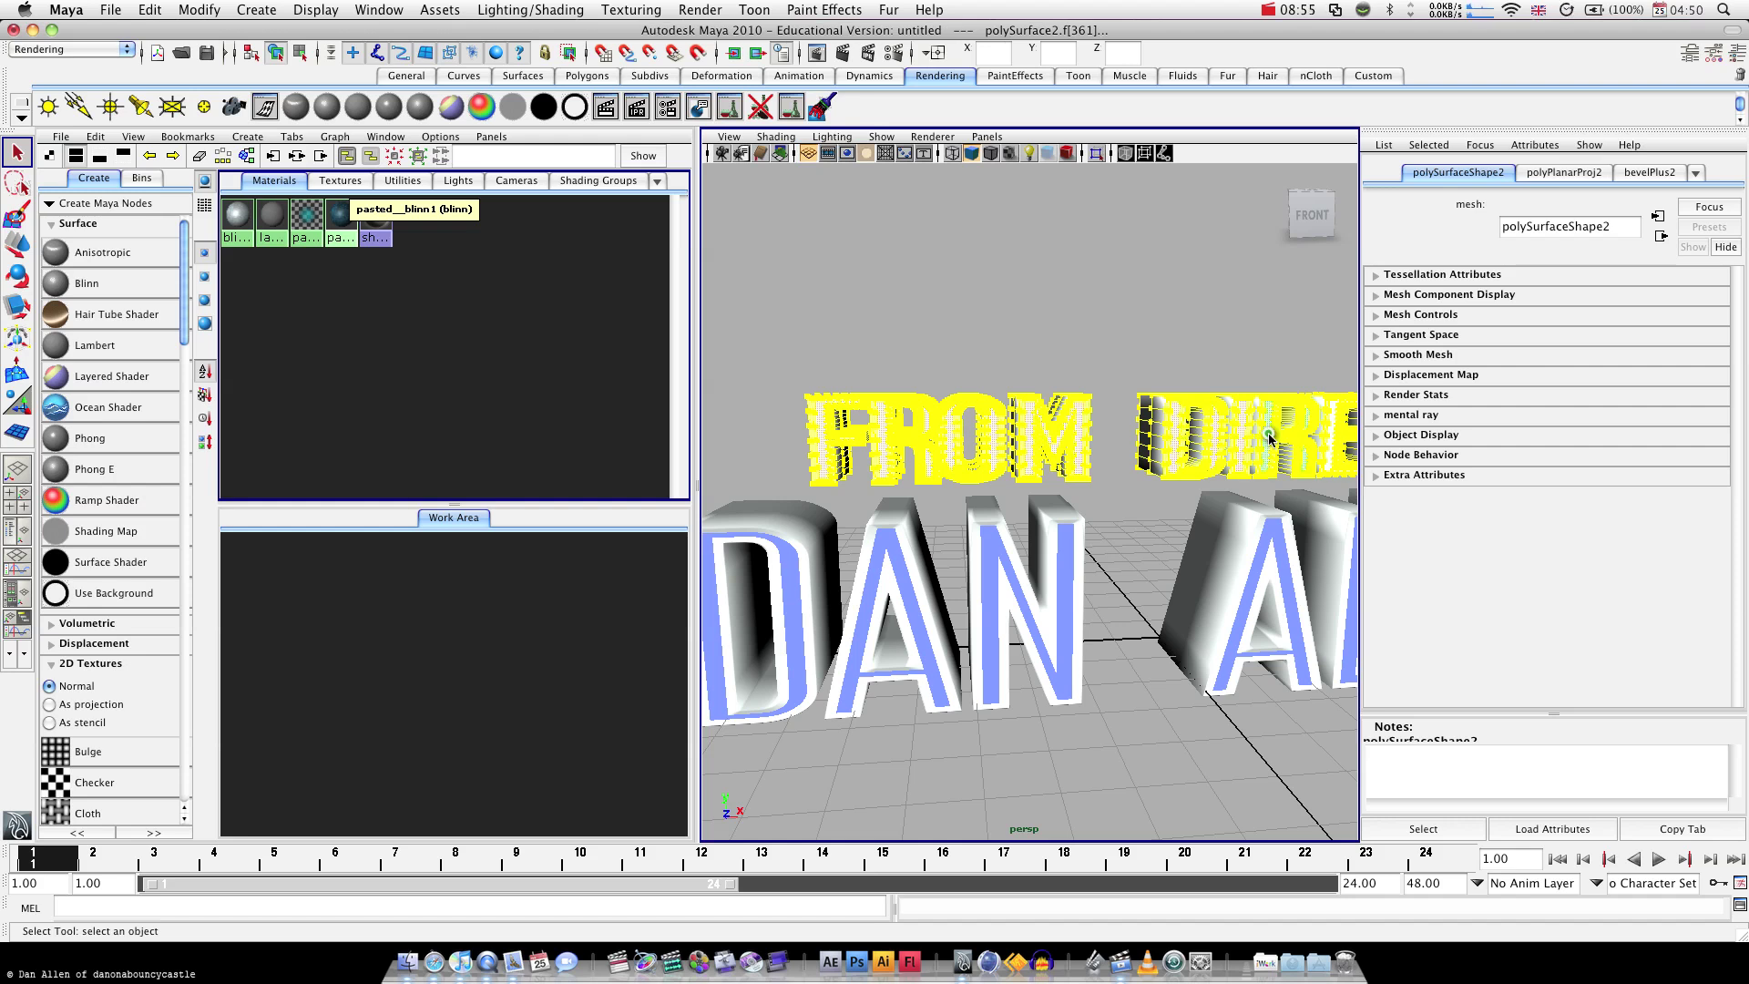
pyautogui.keyDown('alt'); pyautogui.moveTo(1290, 445); pyautogui.dragTo(843, 473, button='middle'); pyautogui.keyUp('alt')
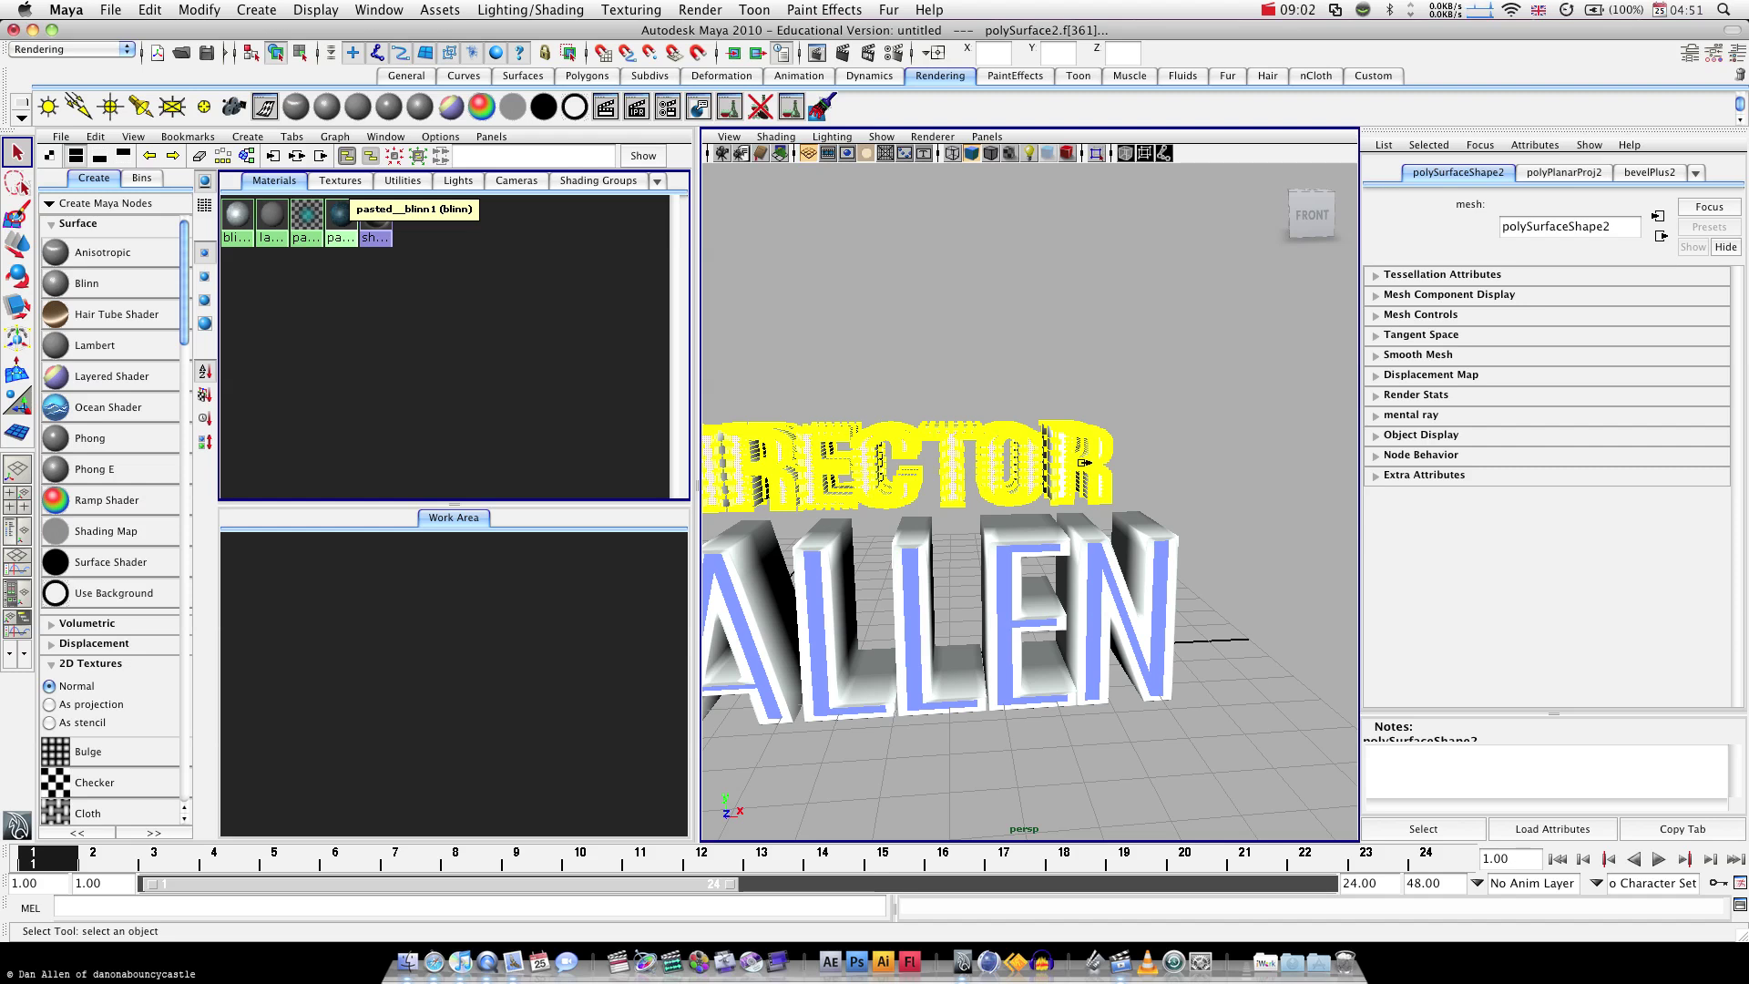
pyautogui.keyDown('alt'); pyautogui.moveTo(1084, 462); pyautogui.dragTo(667, 354, button='right'); pyautogui.keyUp('alt')
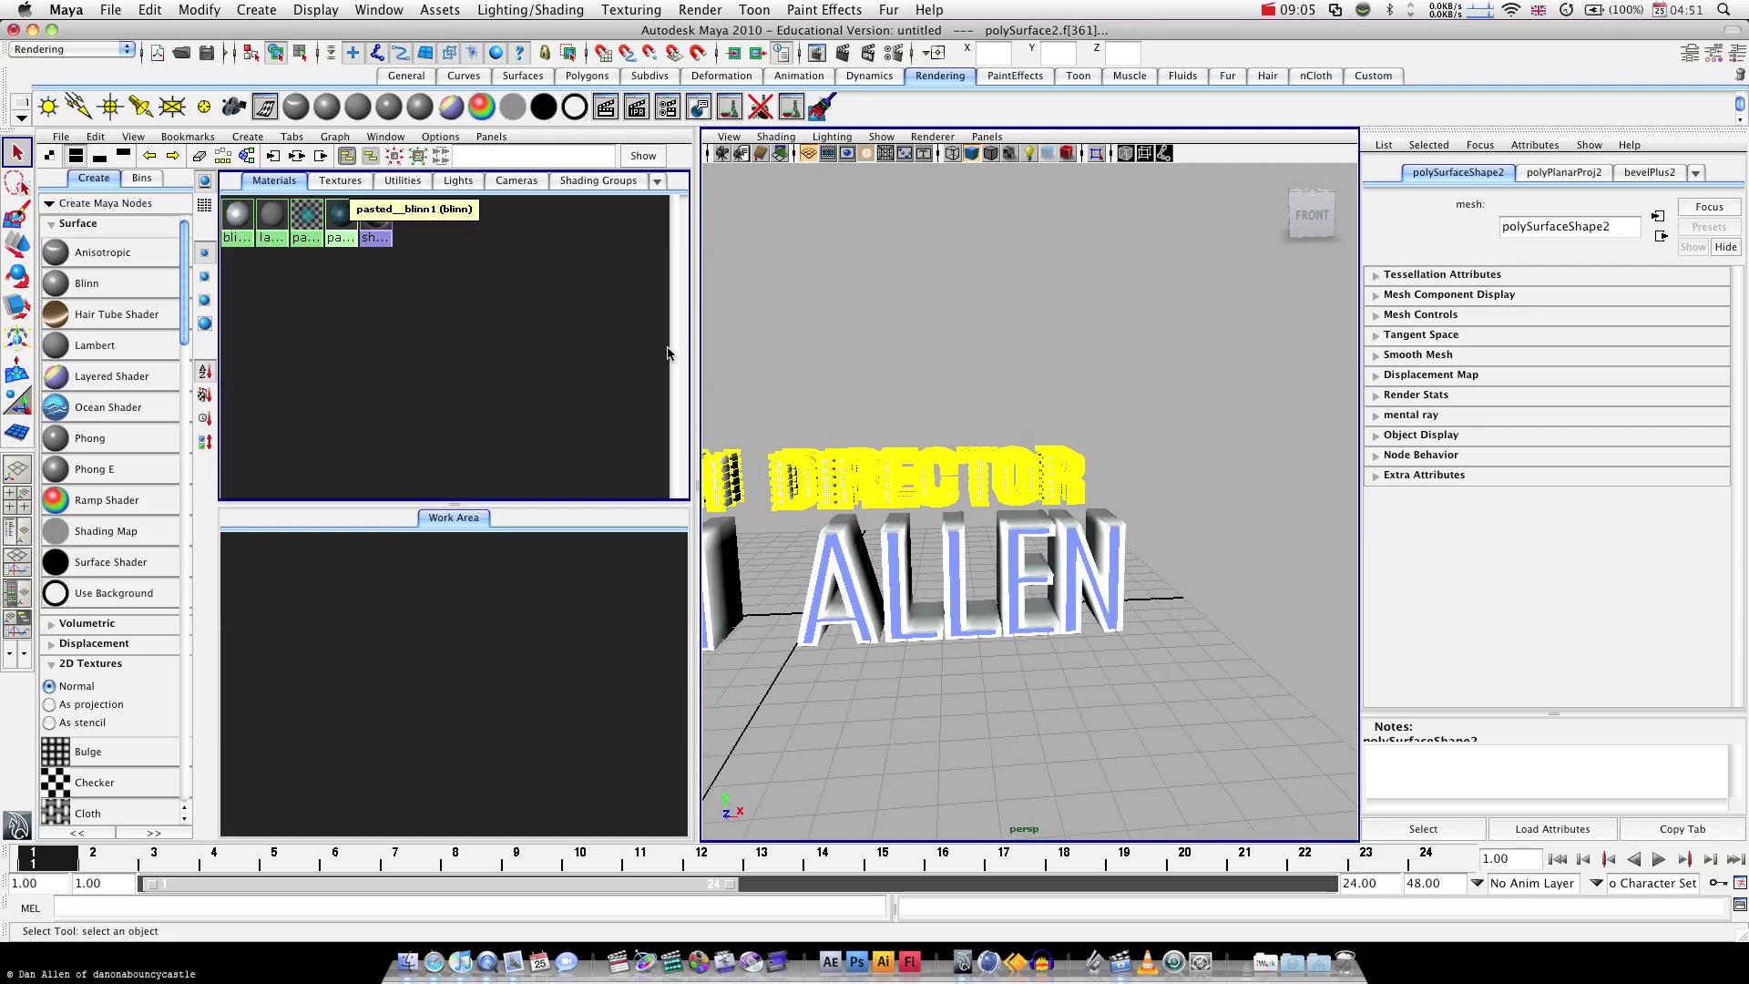
pyautogui.moveTo(340, 215); pyautogui.dragTo(325, 171, button='right')
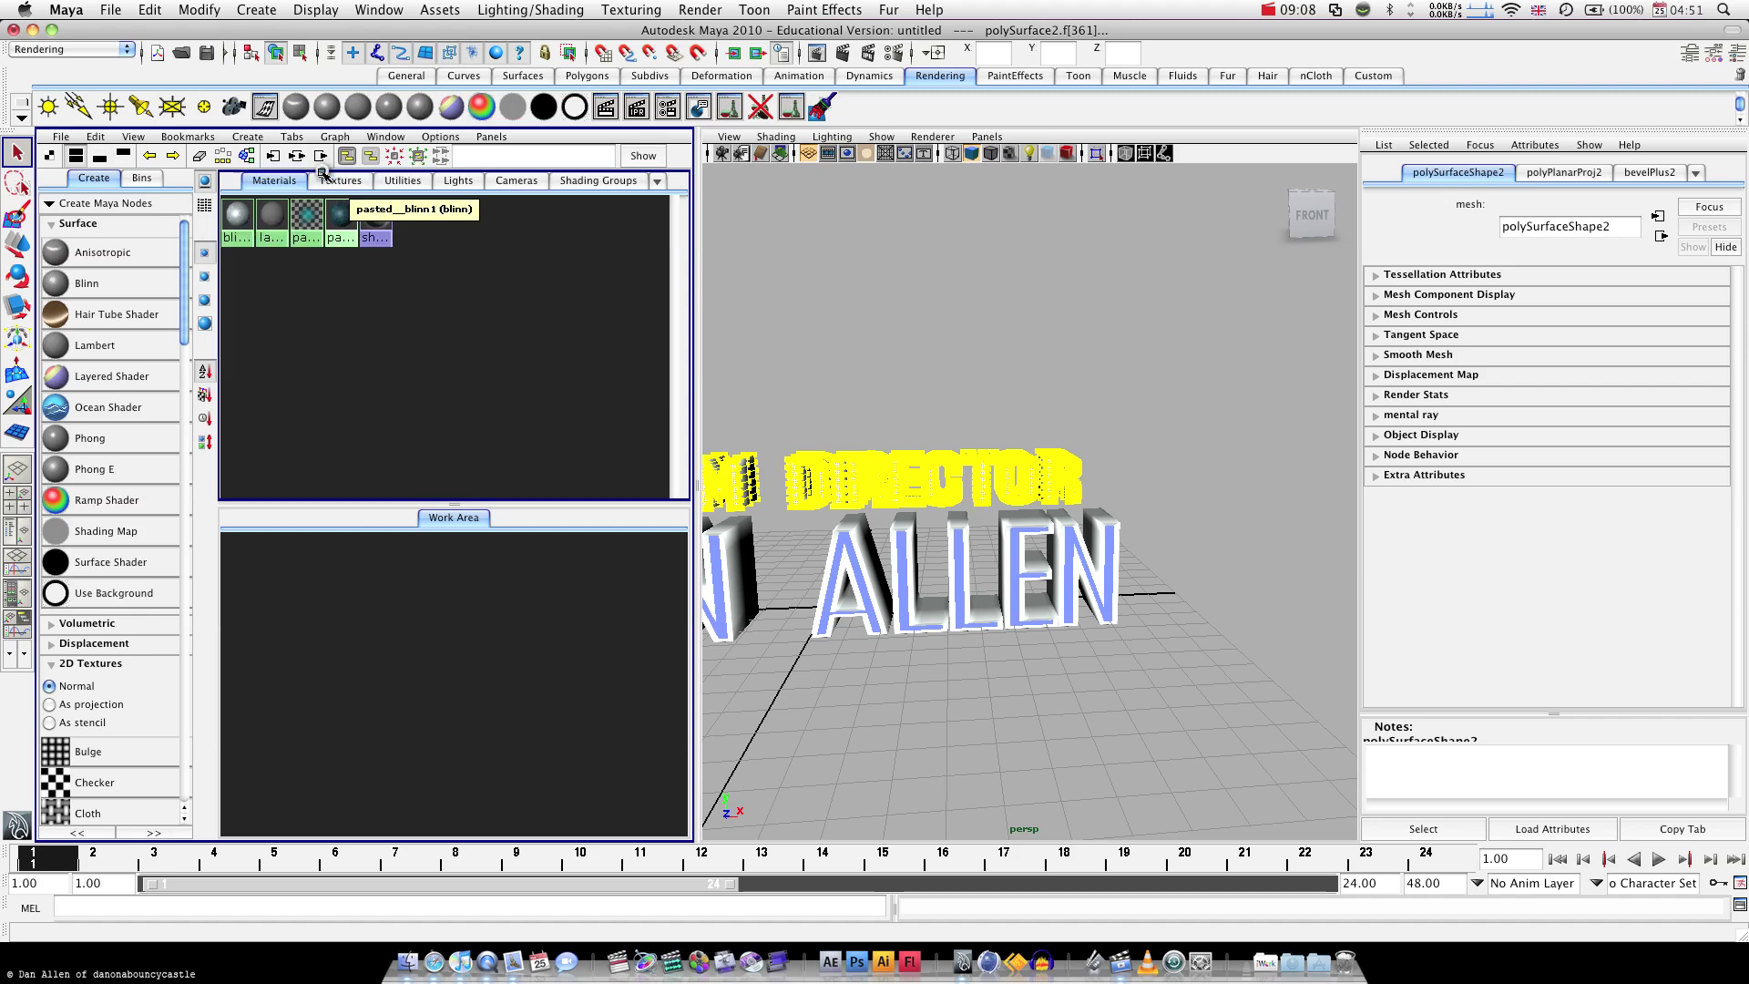
# Deselect the text and turn the persp camera to face the title head-on
pyautogui.click(907, 426)
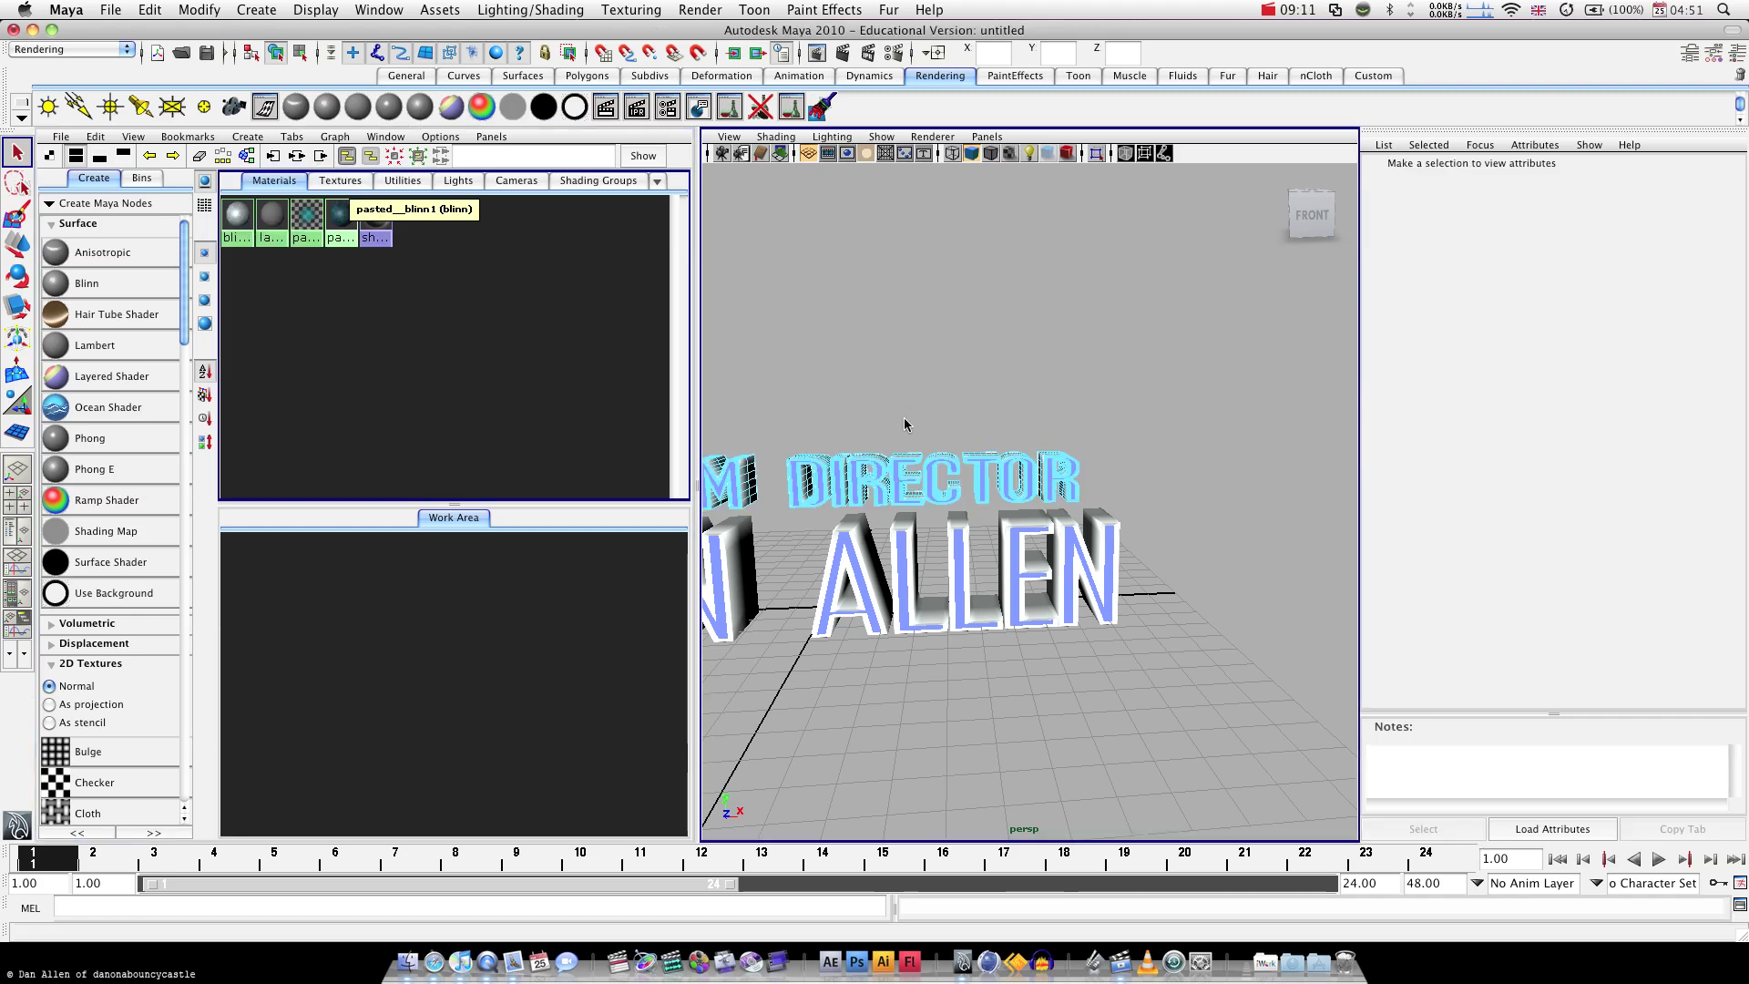
pyautogui.moveTo(894, 488); pyautogui.dragTo(902, 497, button='right')
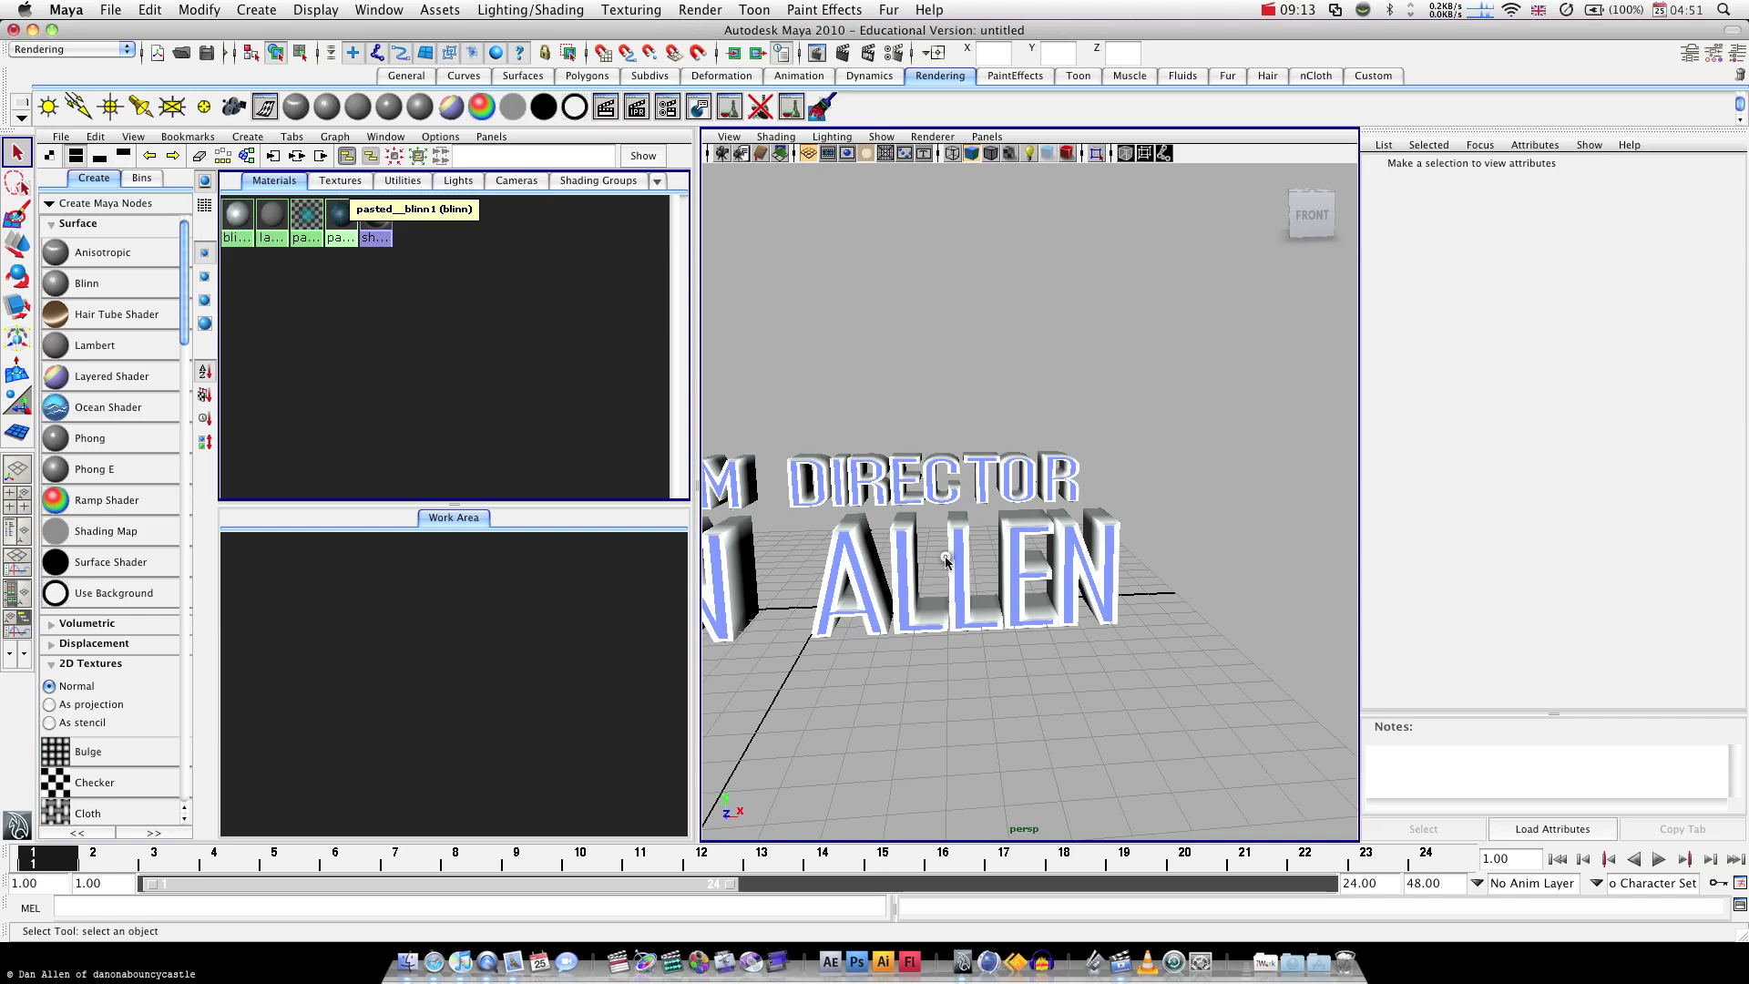
pyautogui.moveTo(952, 553); pyautogui.dragTo(960, 546, button='right')
pyautogui.moveTo(956, 312)
pyautogui.keyDown('alt'); pyautogui.mouseDown(button='middle')
pyautogui.moveTo(1008, 305)
pyautogui.moveTo(954, 321)
pyautogui.mouseUp(button='middle'); pyautogui.keyUp('alt')
pyautogui.keyDown('alt'); pyautogui.moveTo(956, 321); pyautogui.dragTo(1117, 369); pyautogui.keyUp('alt')
# Frame the whole title, test-render the current frame, then close the render
pyautogui.press('a')
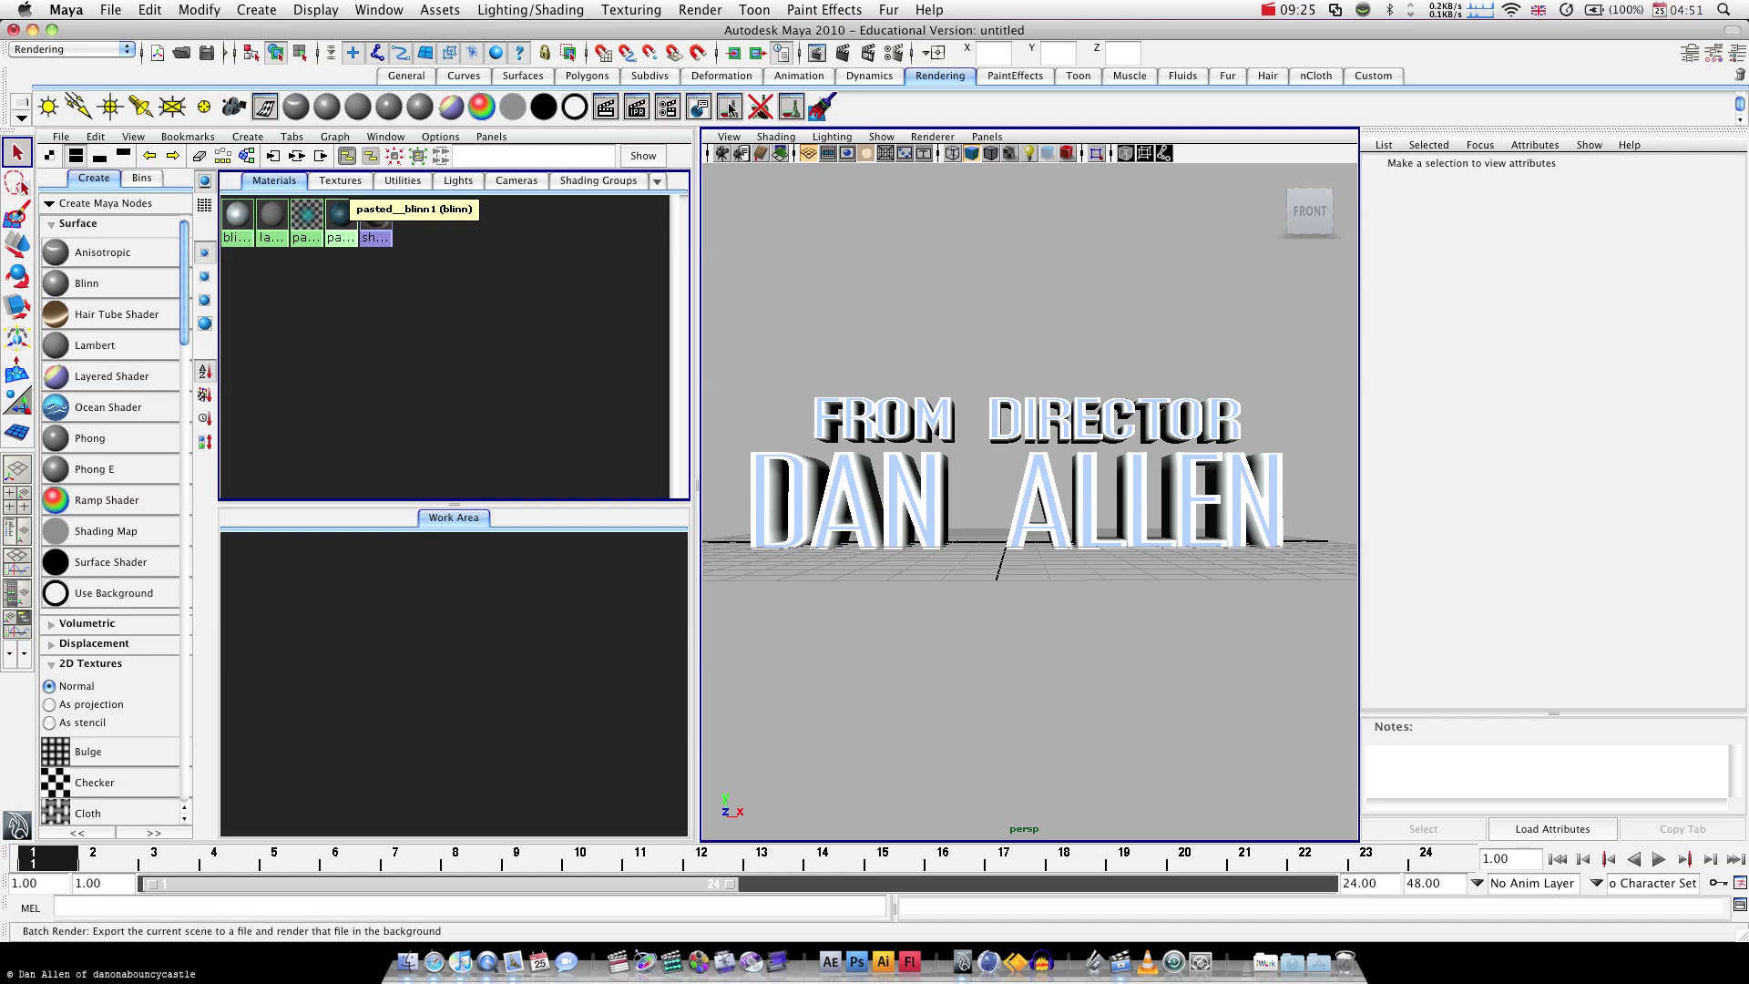
pyautogui.click(611, 109)
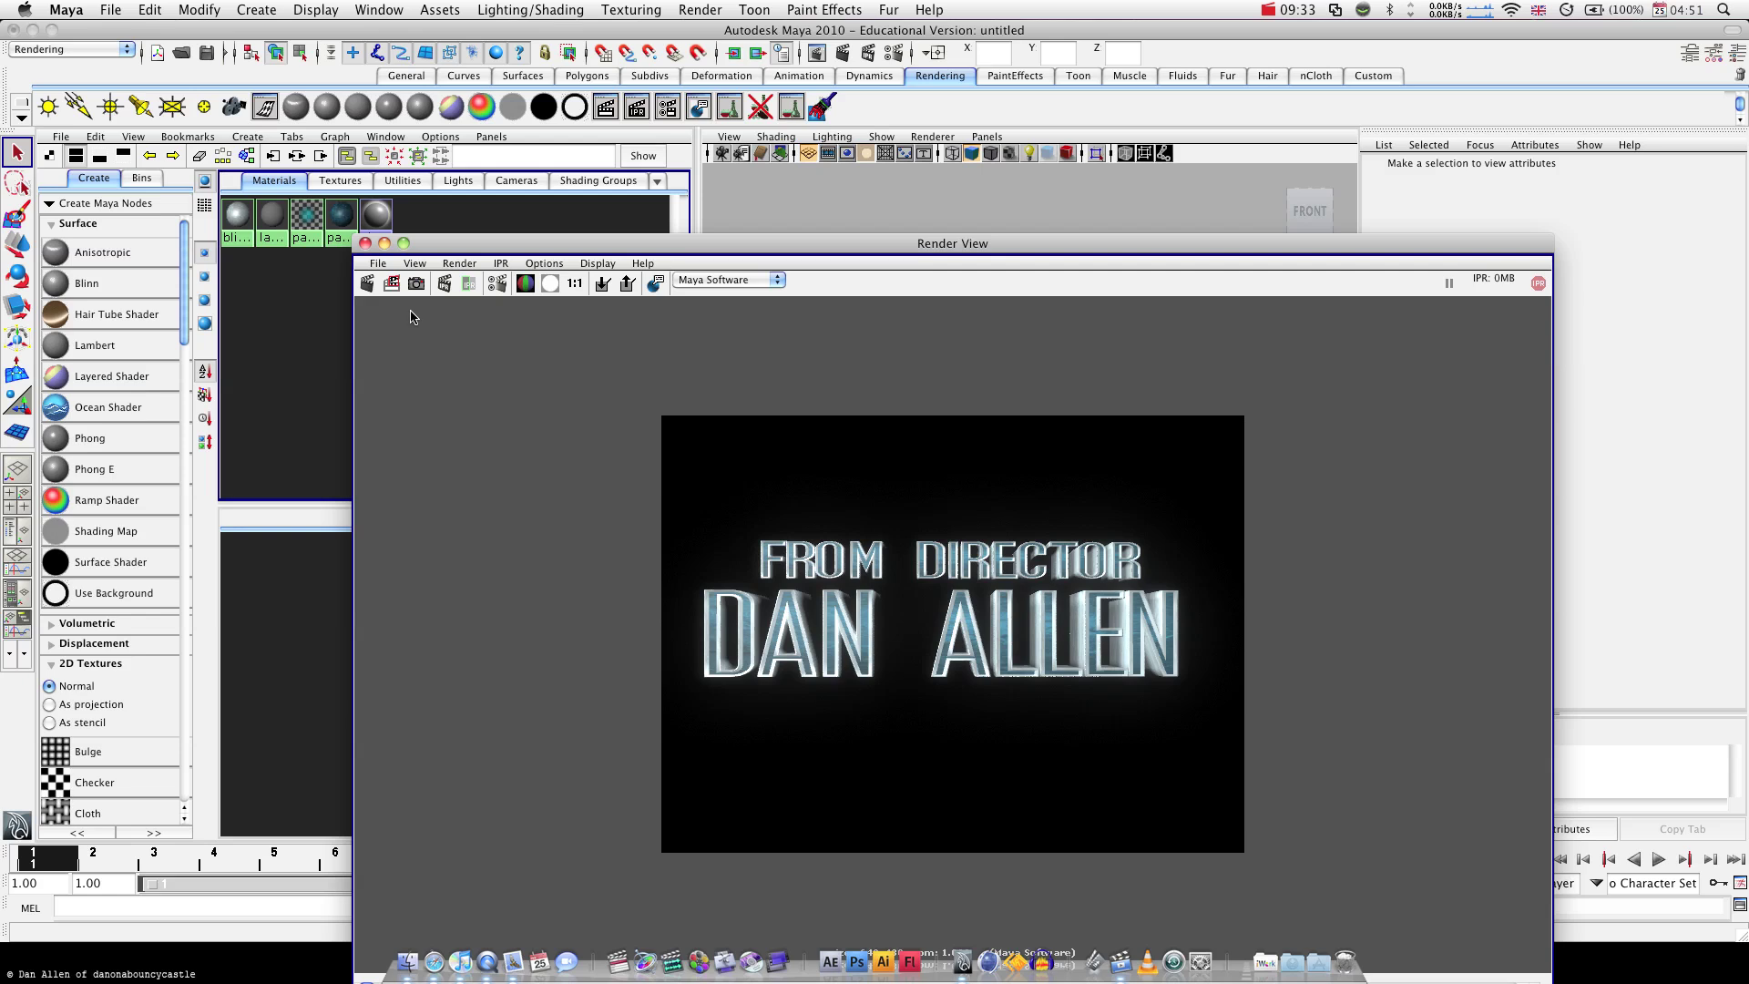
pyautogui.click(365, 243)
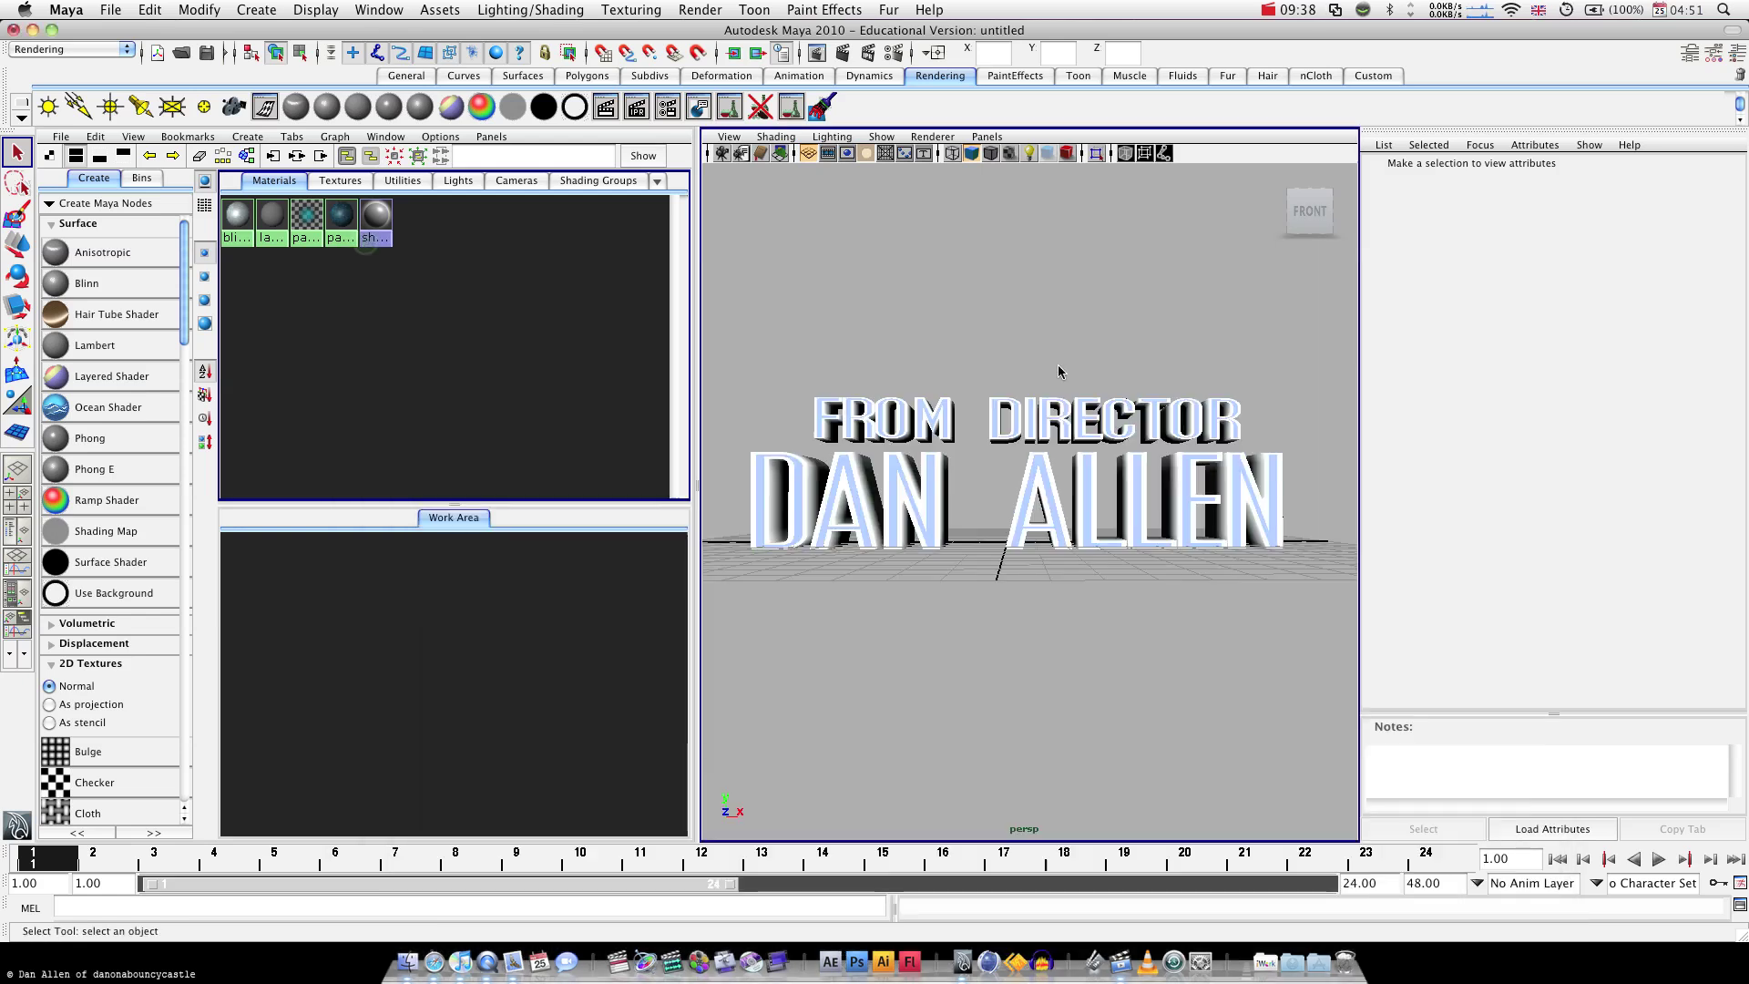
pyautogui.click(914, 507)
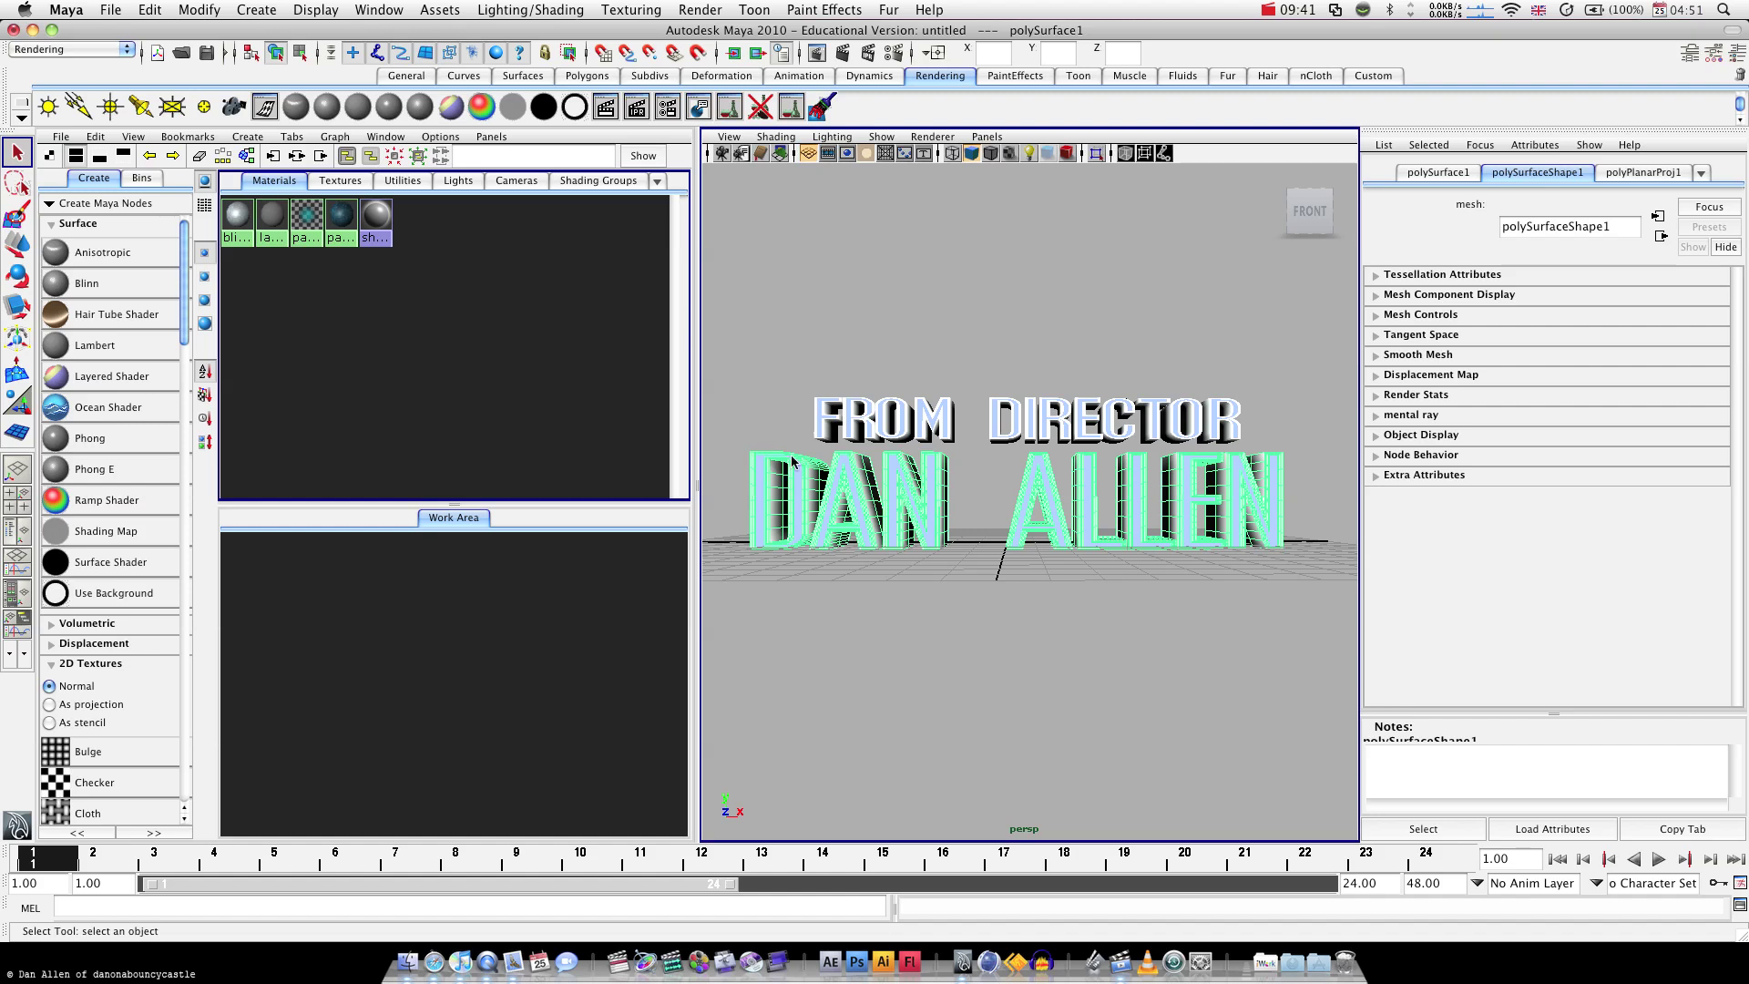
pyautogui.press('r')
pyautogui.moveTo(1018, 337); pyautogui.dragTo(1020, 353)
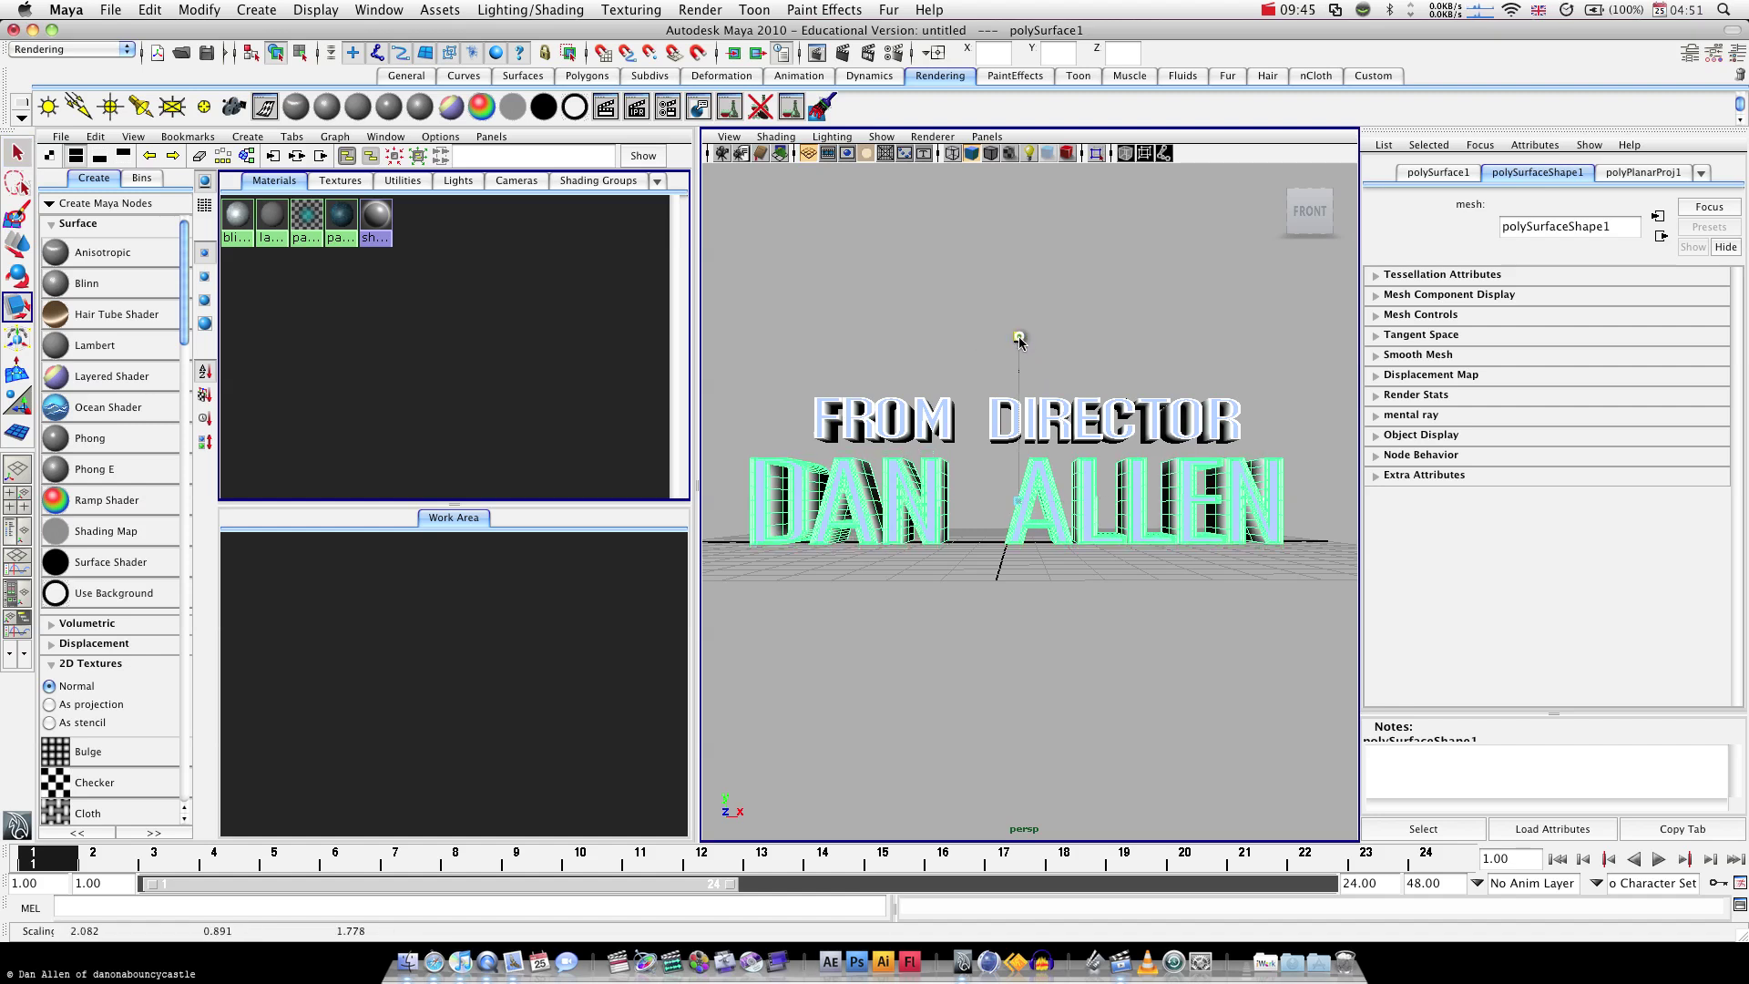
pyautogui.click(1100, 308)
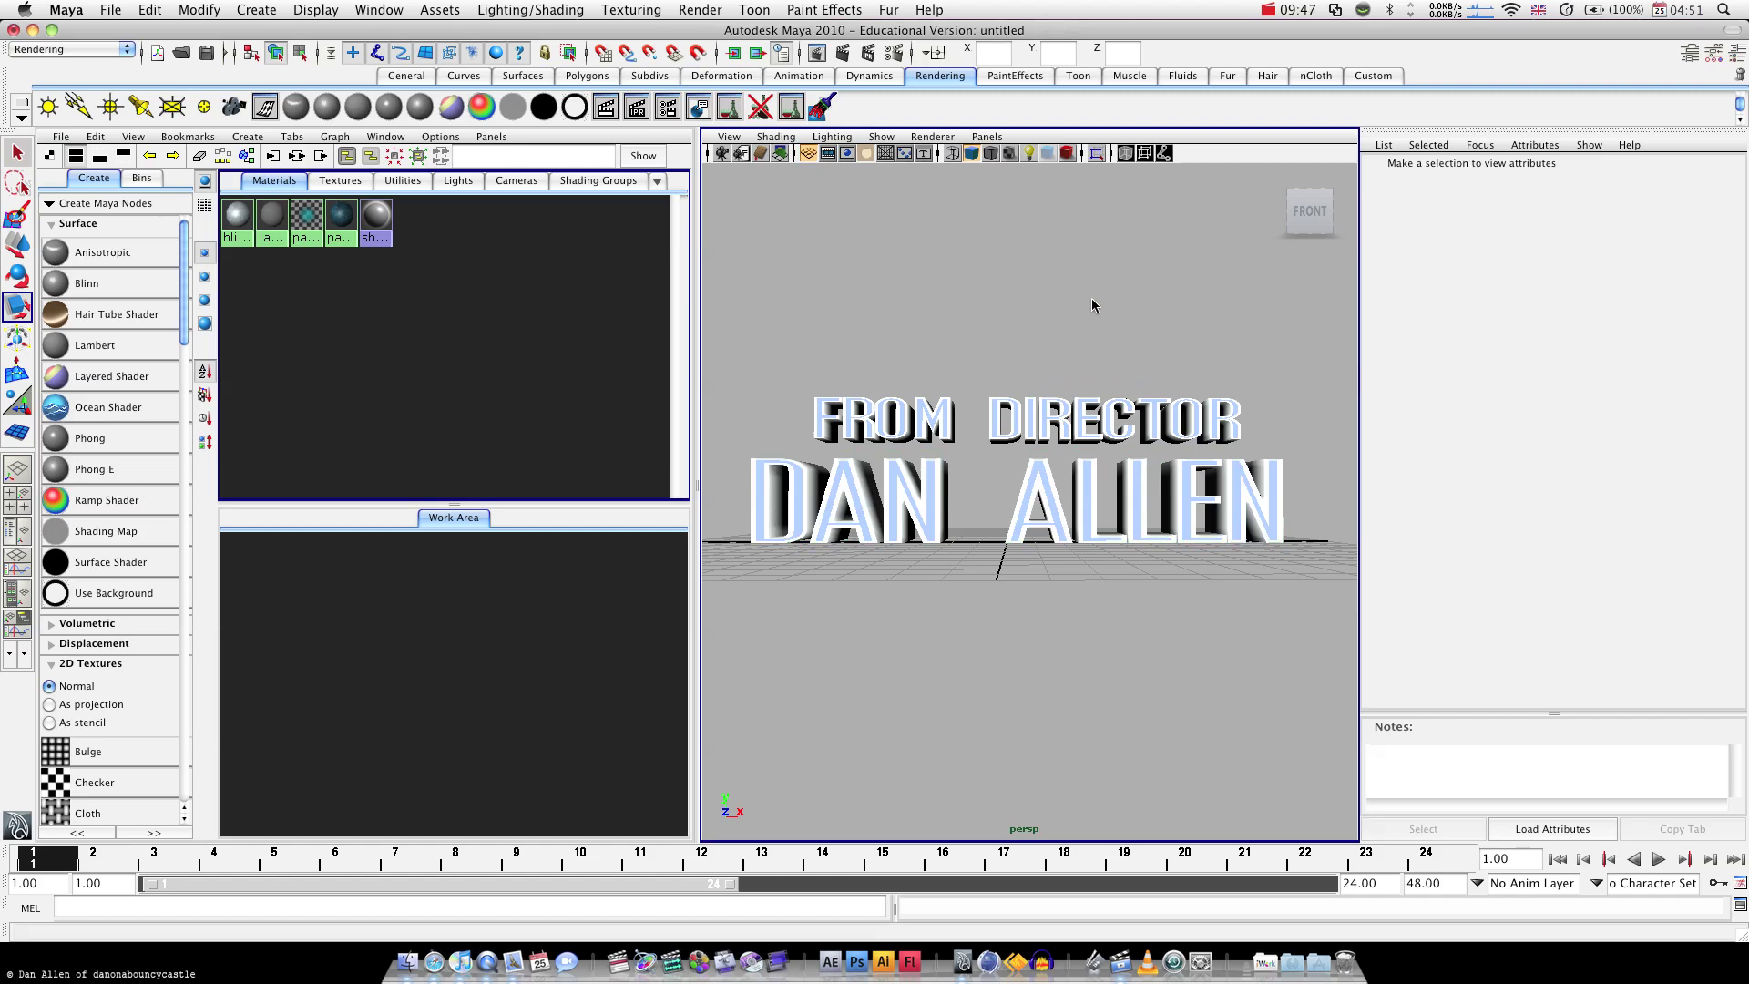
pyautogui.keyDown('alt'); pyautogui.moveTo(867, 367); pyautogui.dragTo(927, 472); pyautogui.keyUp('alt')
pyautogui.click(884, 457)
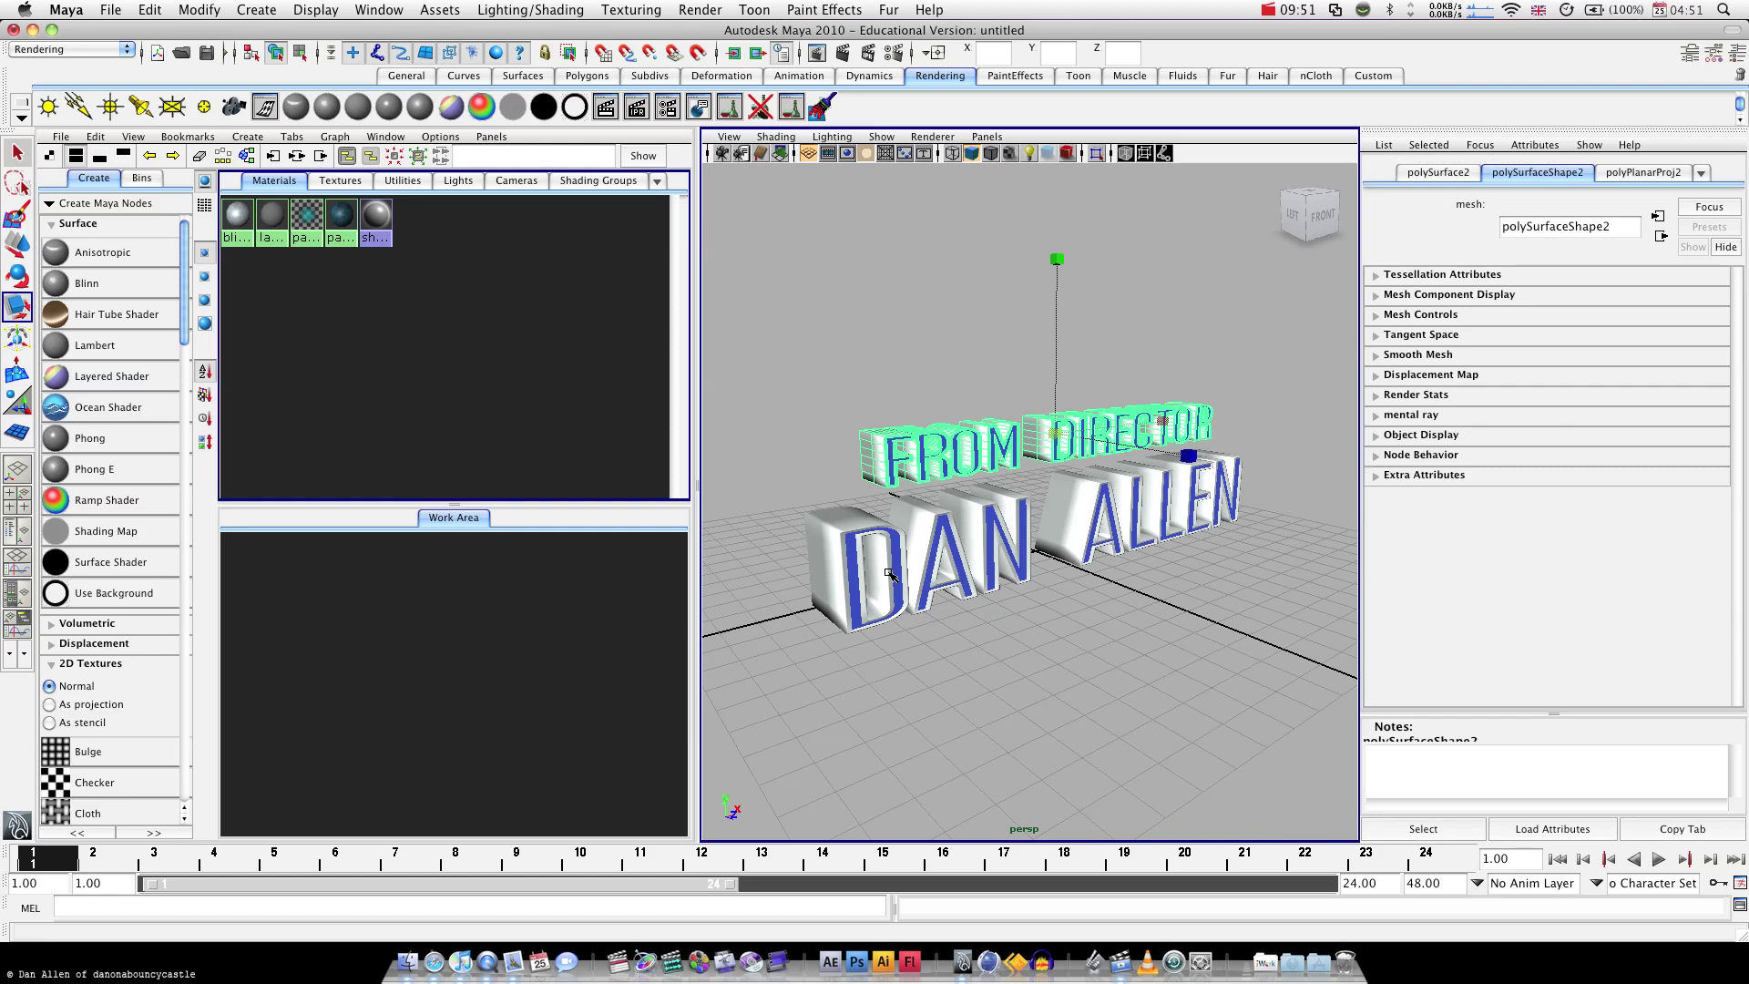
pyautogui.click(899, 570)
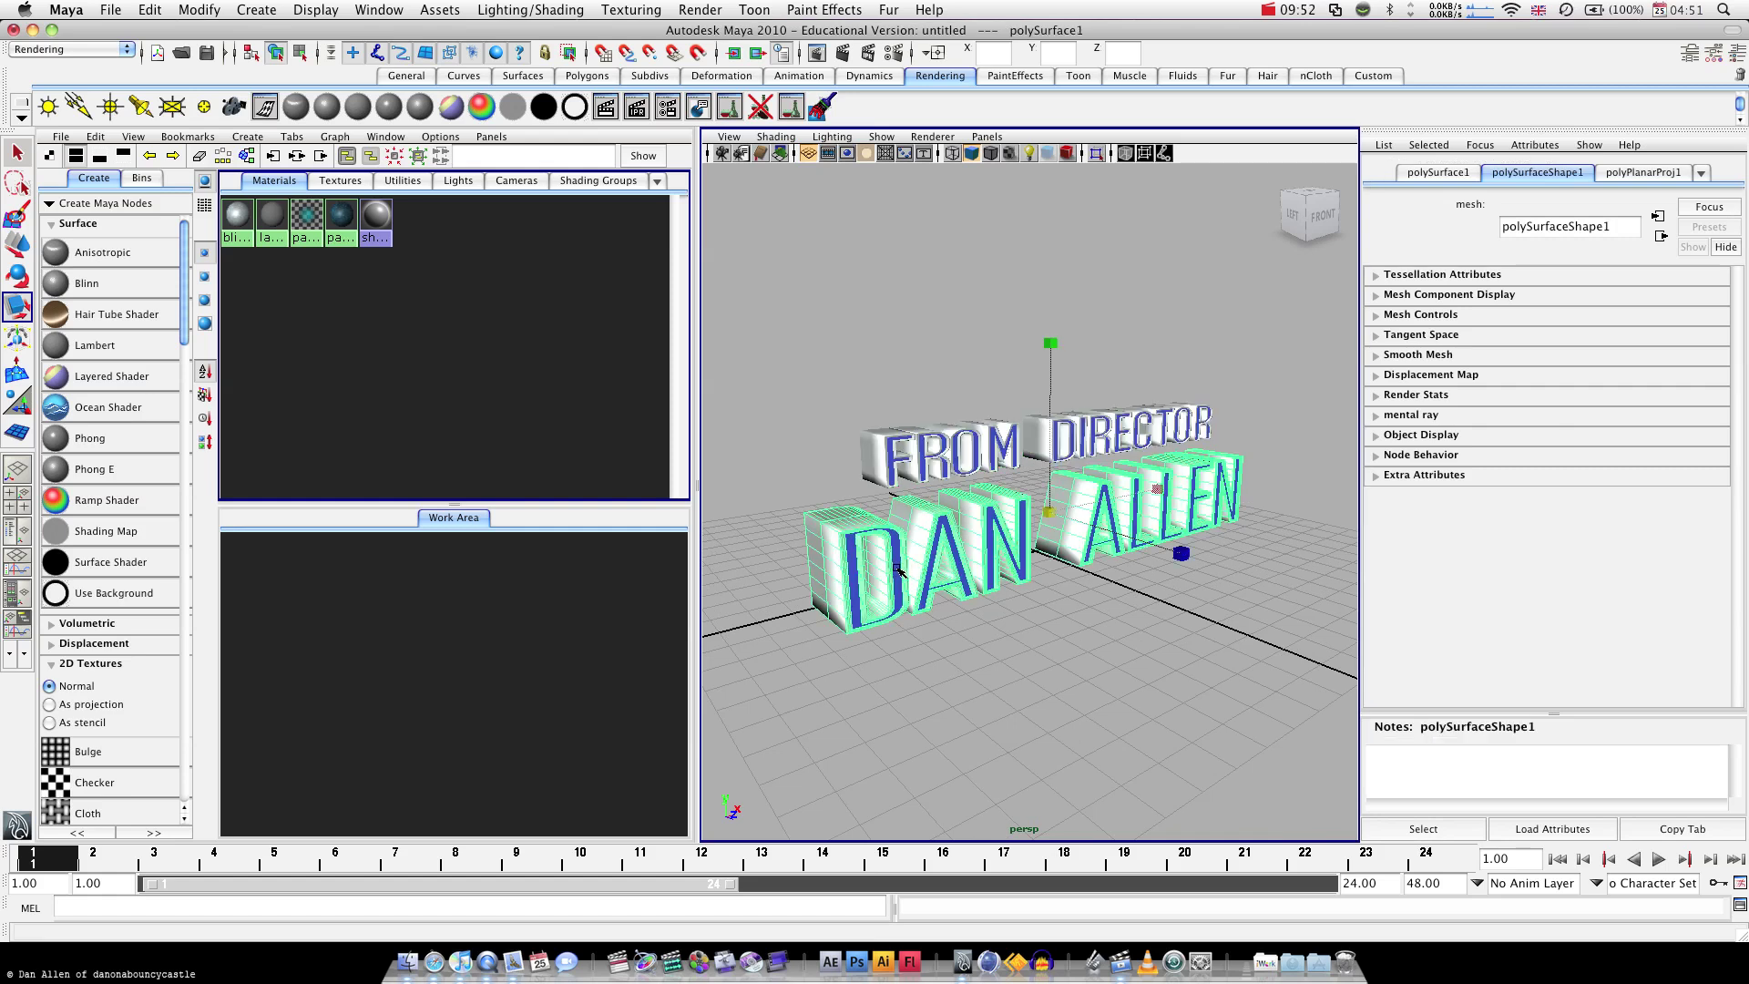
# Turn on Refractions for pasted__blinn1 and raise its Reflection Limit from 1 to 4
pyautogui.click(342, 219)
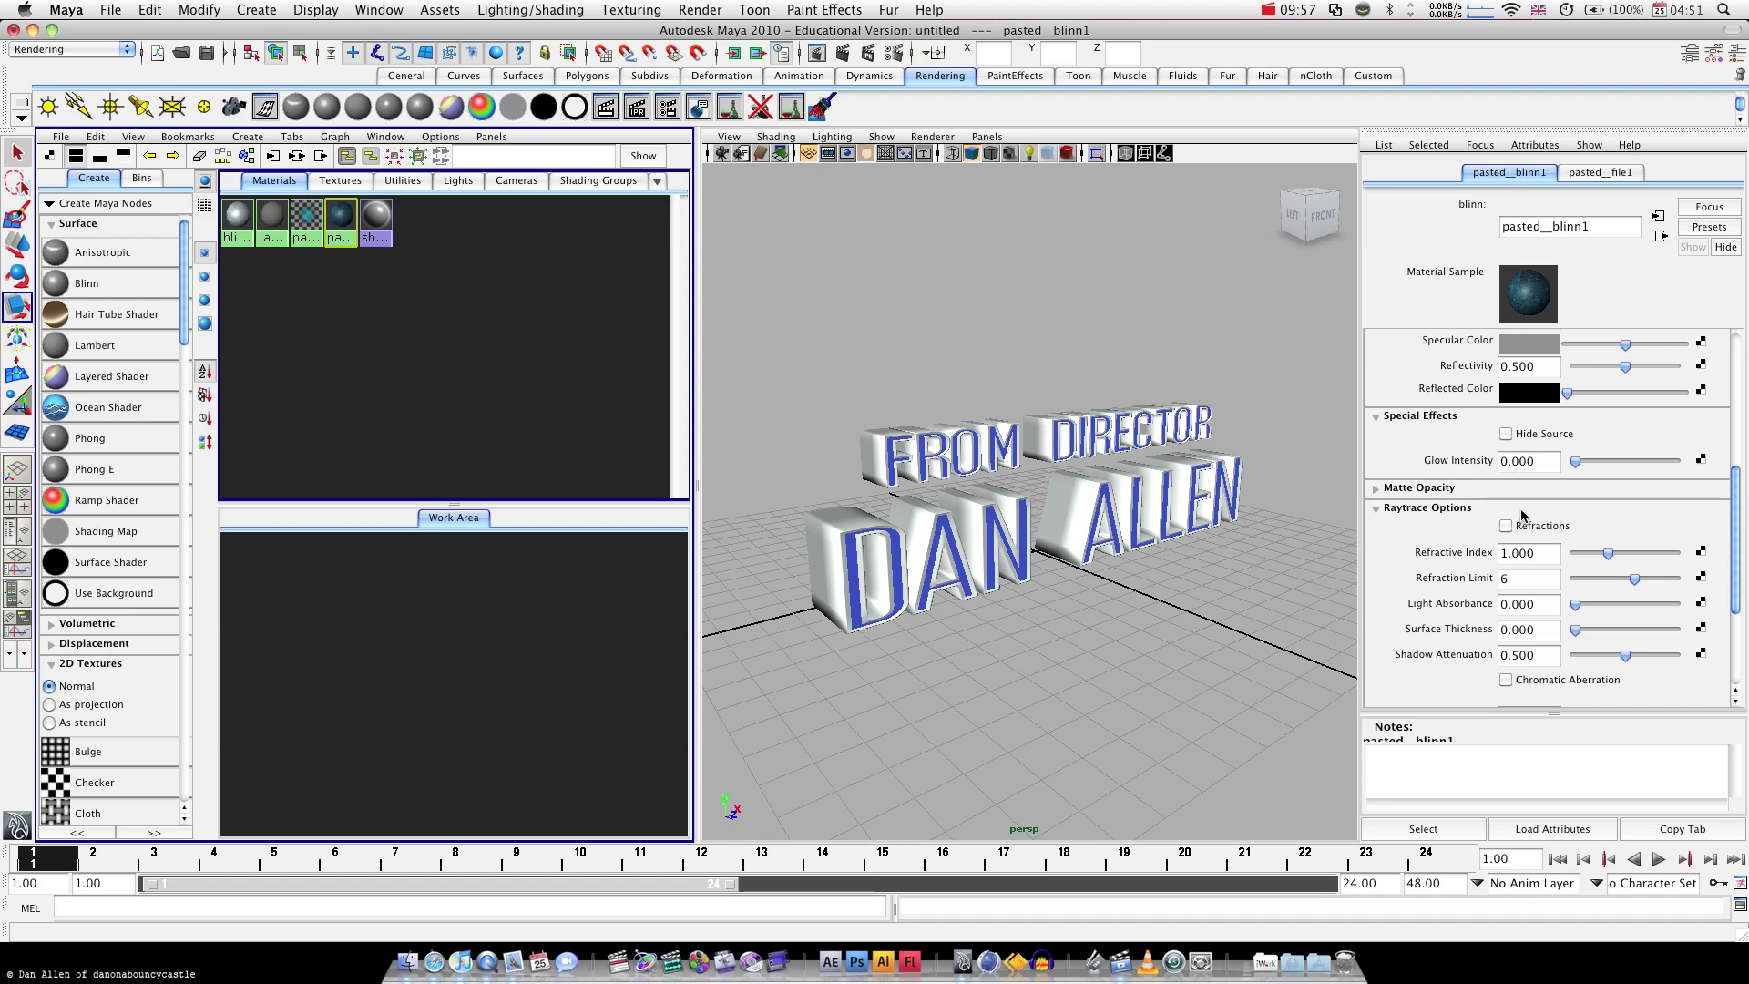
pyautogui.scroll(-2, 1555, 547)
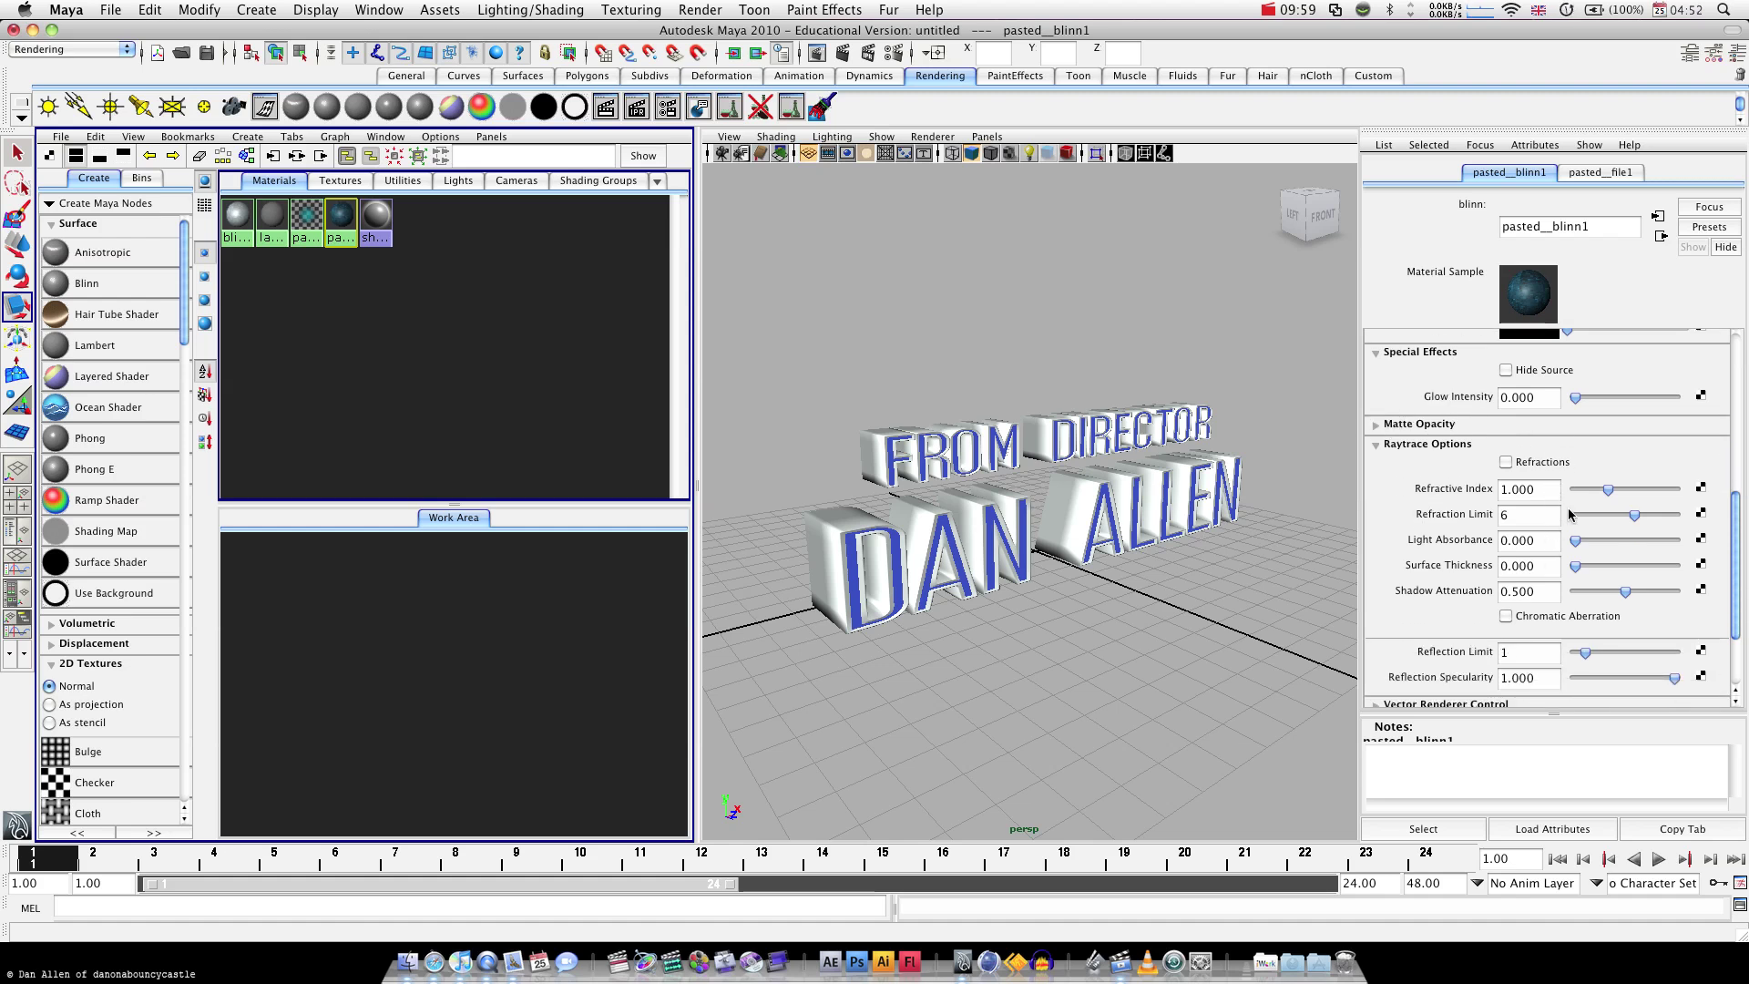
pyautogui.click(1506, 462)
pyautogui.moveTo(1593, 654); pyautogui.dragTo(1622, 654)
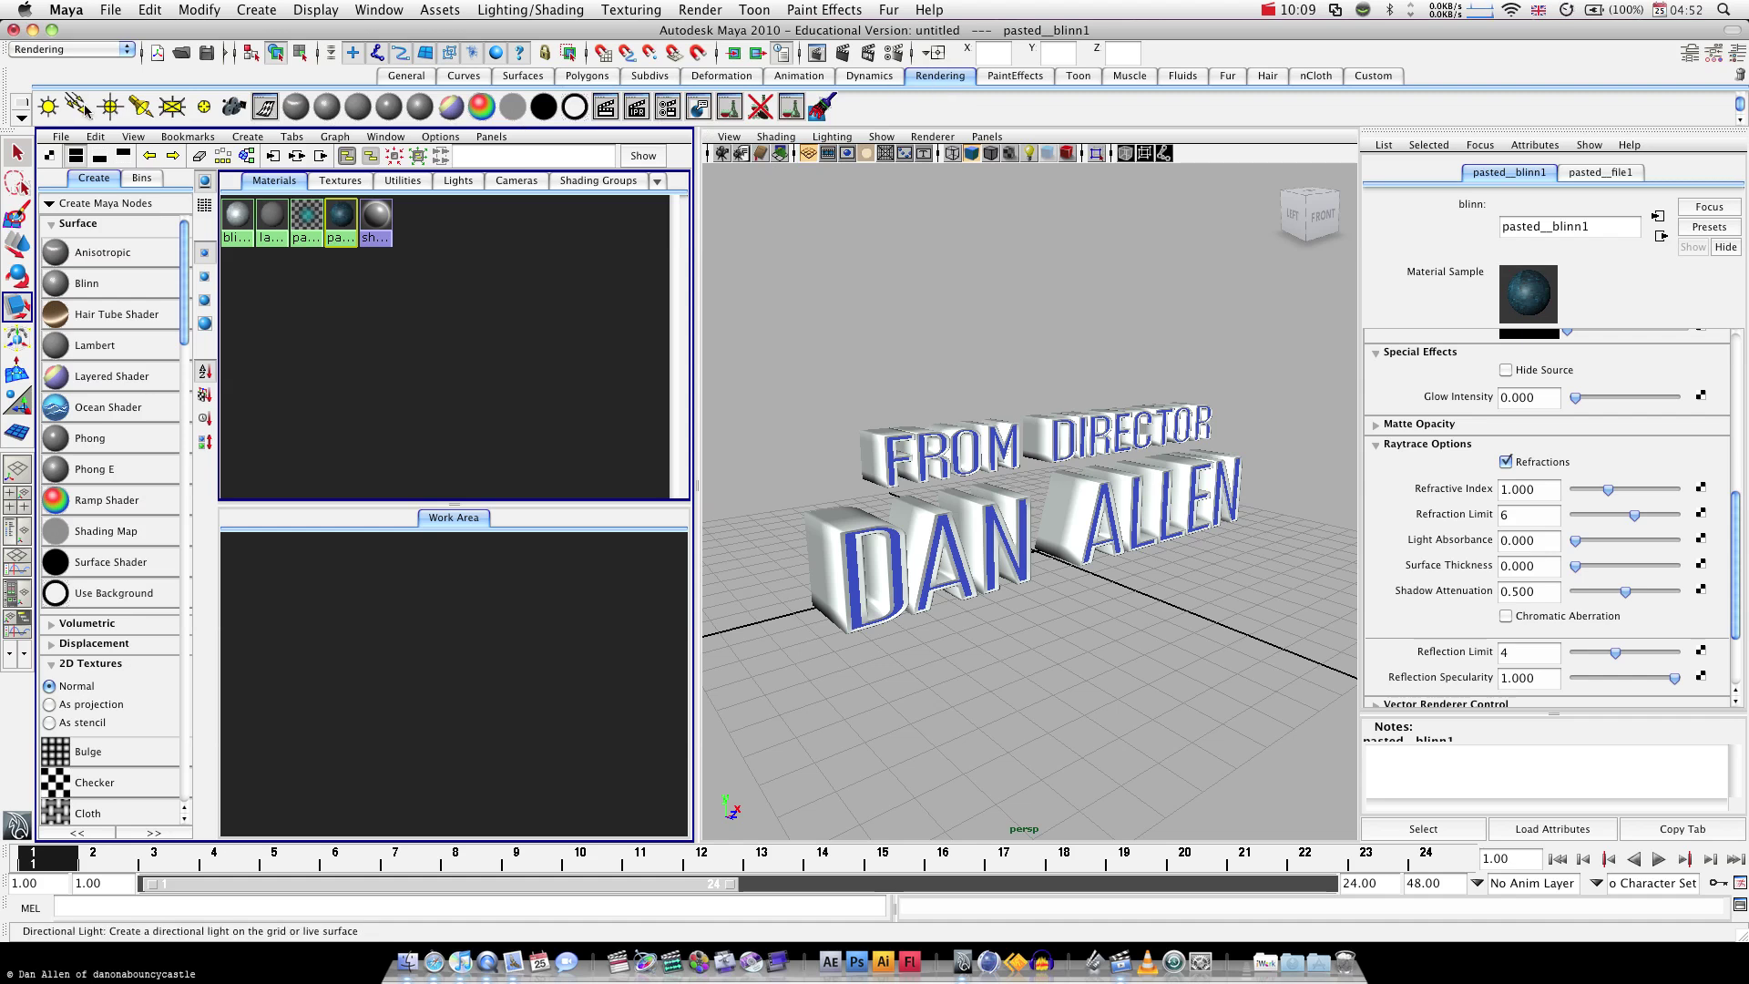
# Add a spot light and pull it out along Z in front of the text
pyautogui.click(139, 109)
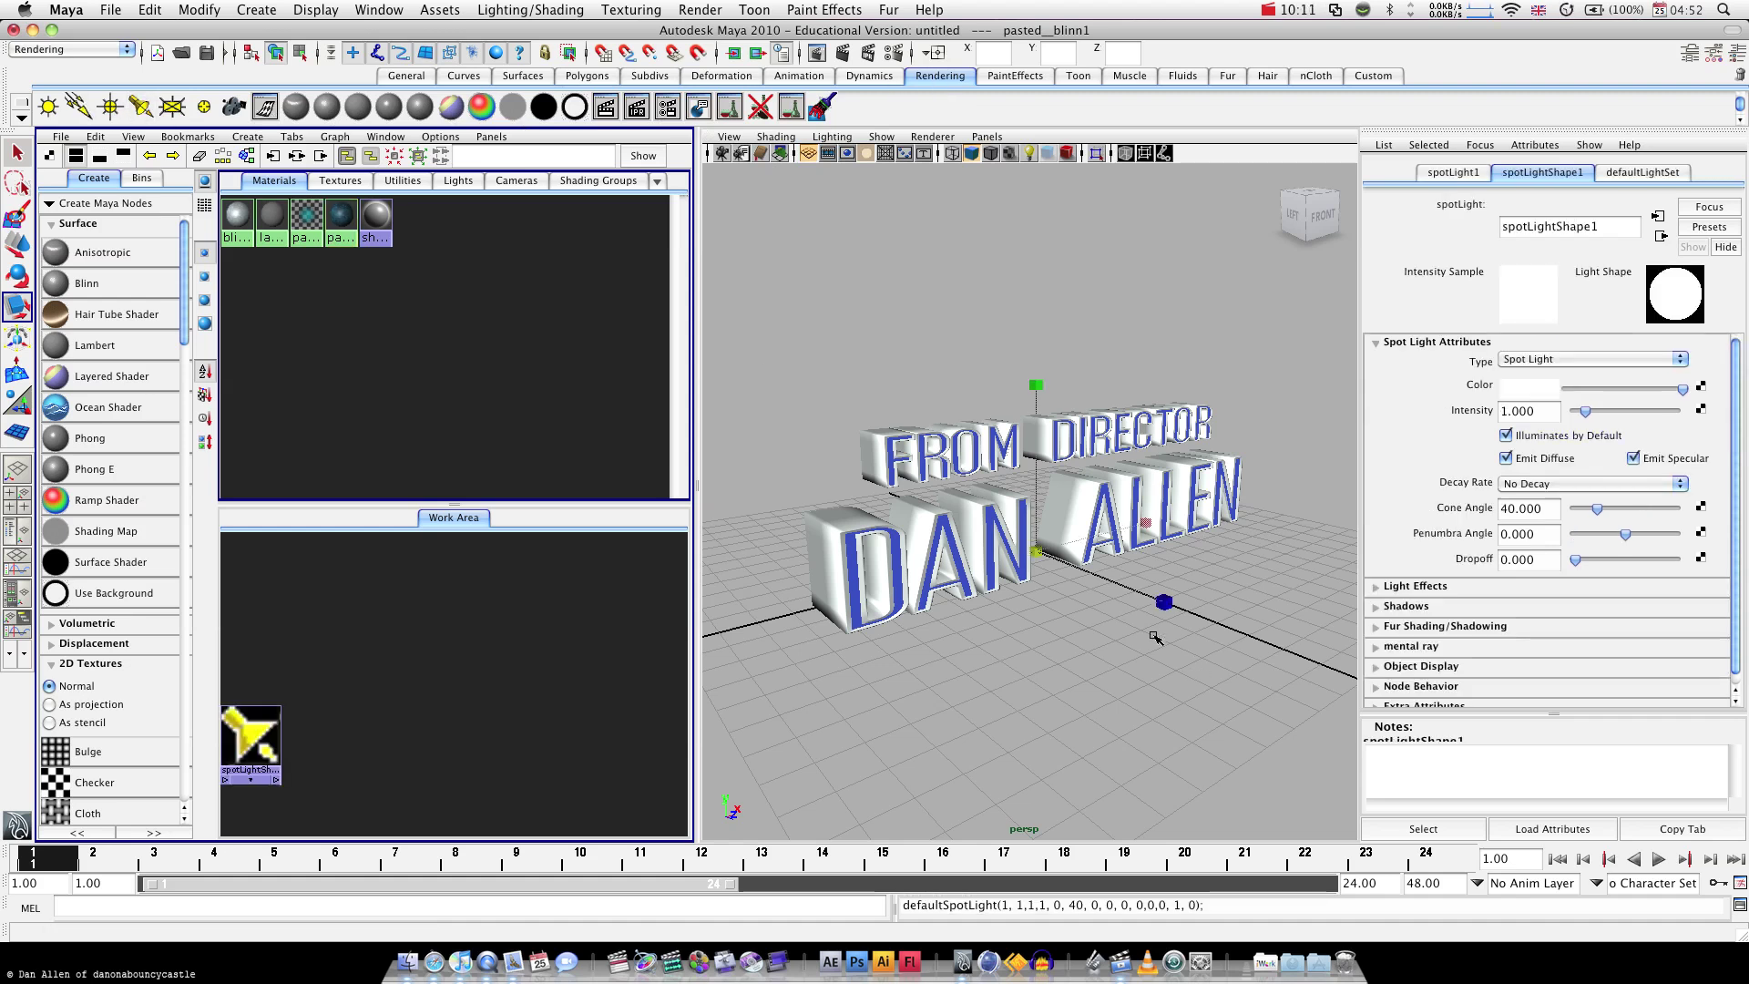
pyautogui.press('w')
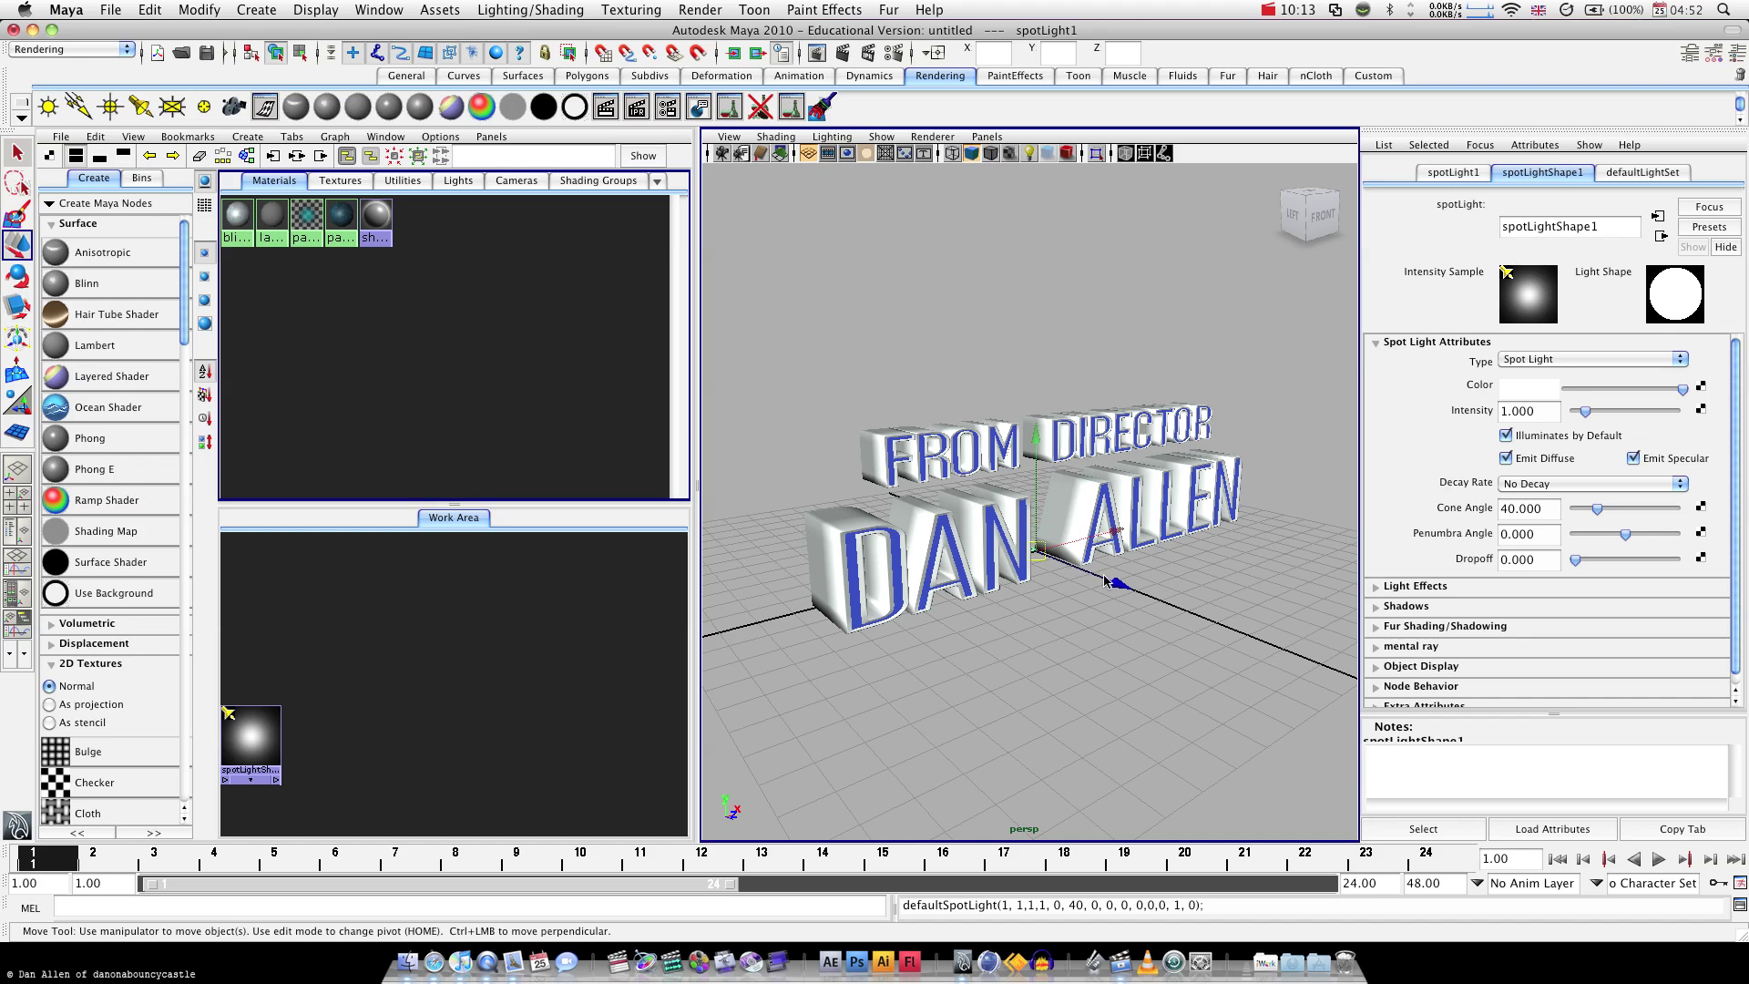
pyautogui.moveTo(1105, 580); pyautogui.dragTo(1405, 768)
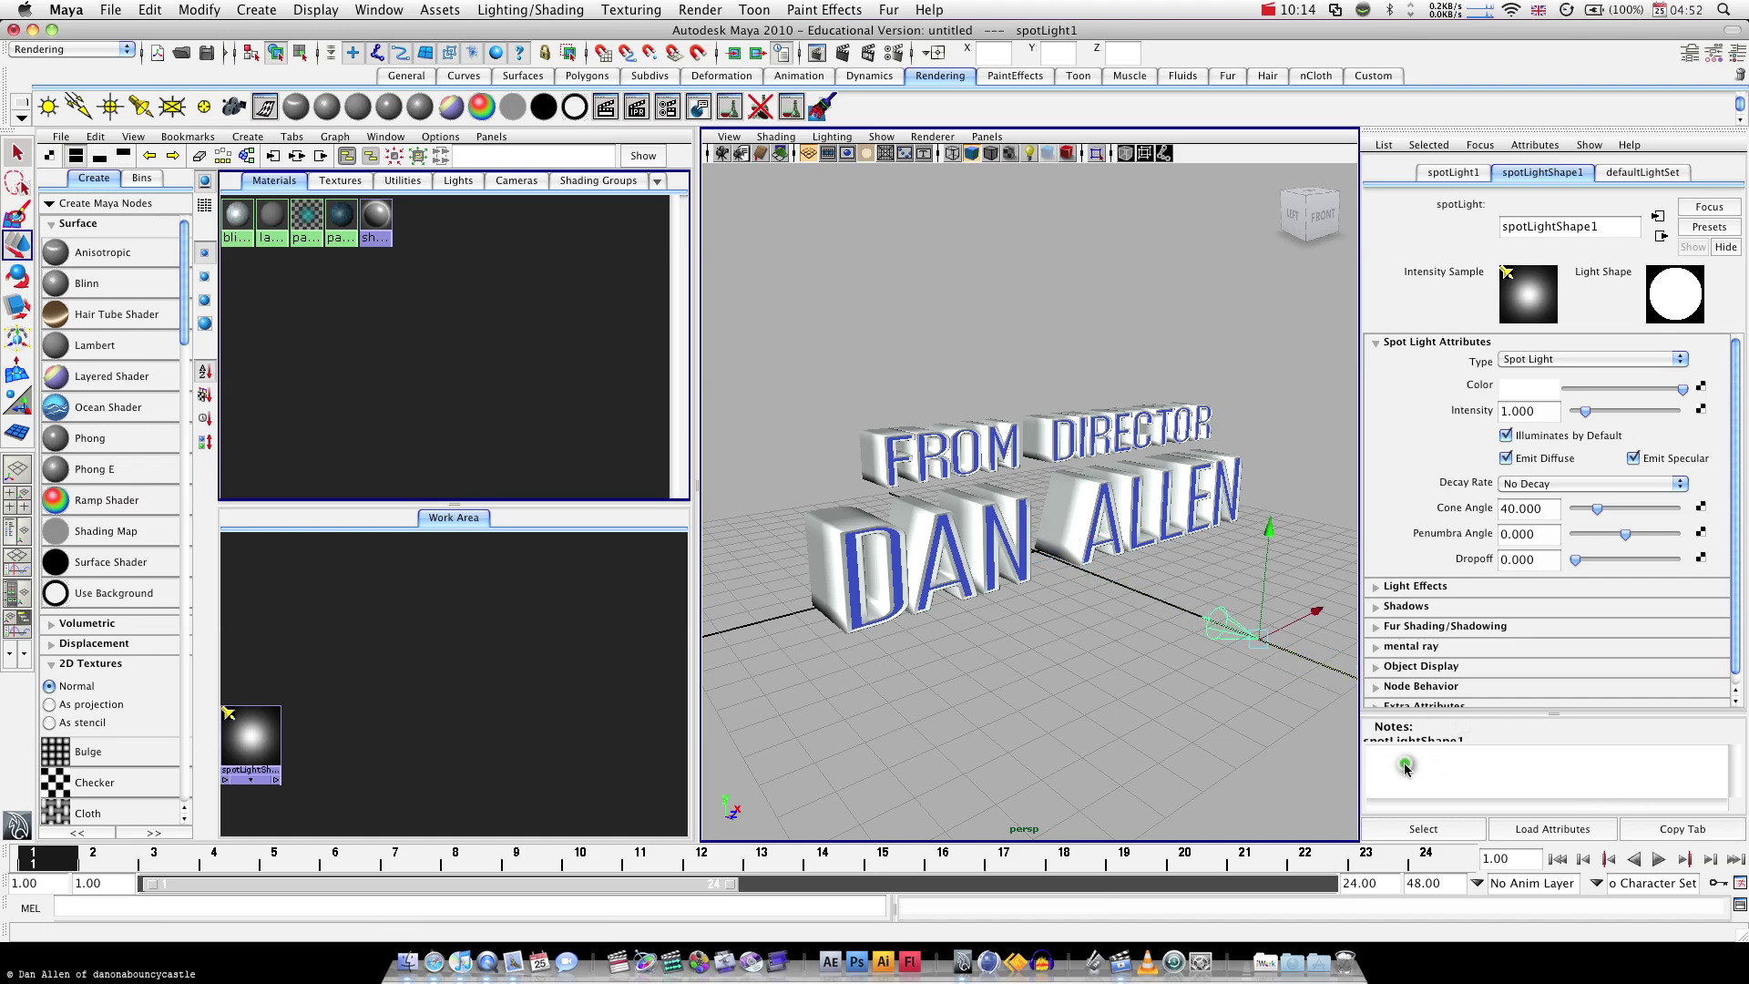
# Preview the letters lit only by the spot light and push the light further out along Z
pyautogui.press('6')
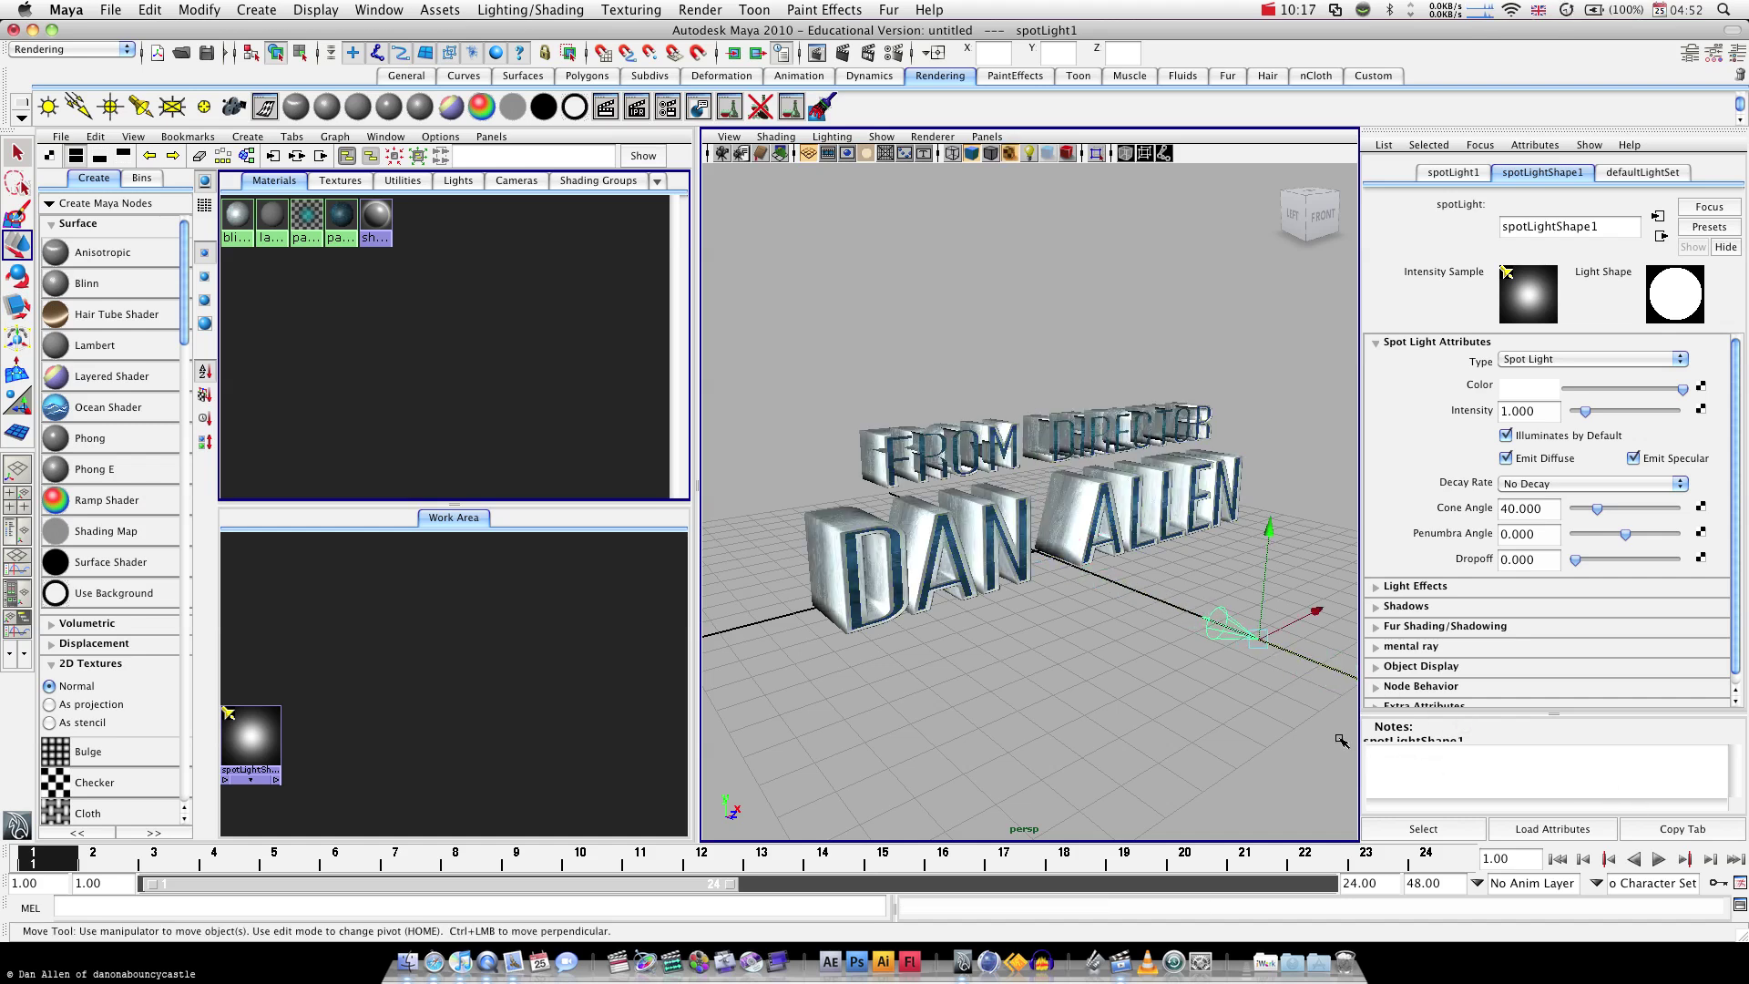
pyautogui.press('7')
pyautogui.keyDown('alt'); pyautogui.moveTo(1325, 731); pyautogui.dragTo(1219, 630, button='right'); pyautogui.keyUp('alt')
pyautogui.moveTo(1258, 608)
pyautogui.mouseDown()
pyautogui.moveTo(1211, 586)
pyautogui.moveTo(1256, 613)
pyautogui.mouseUp()
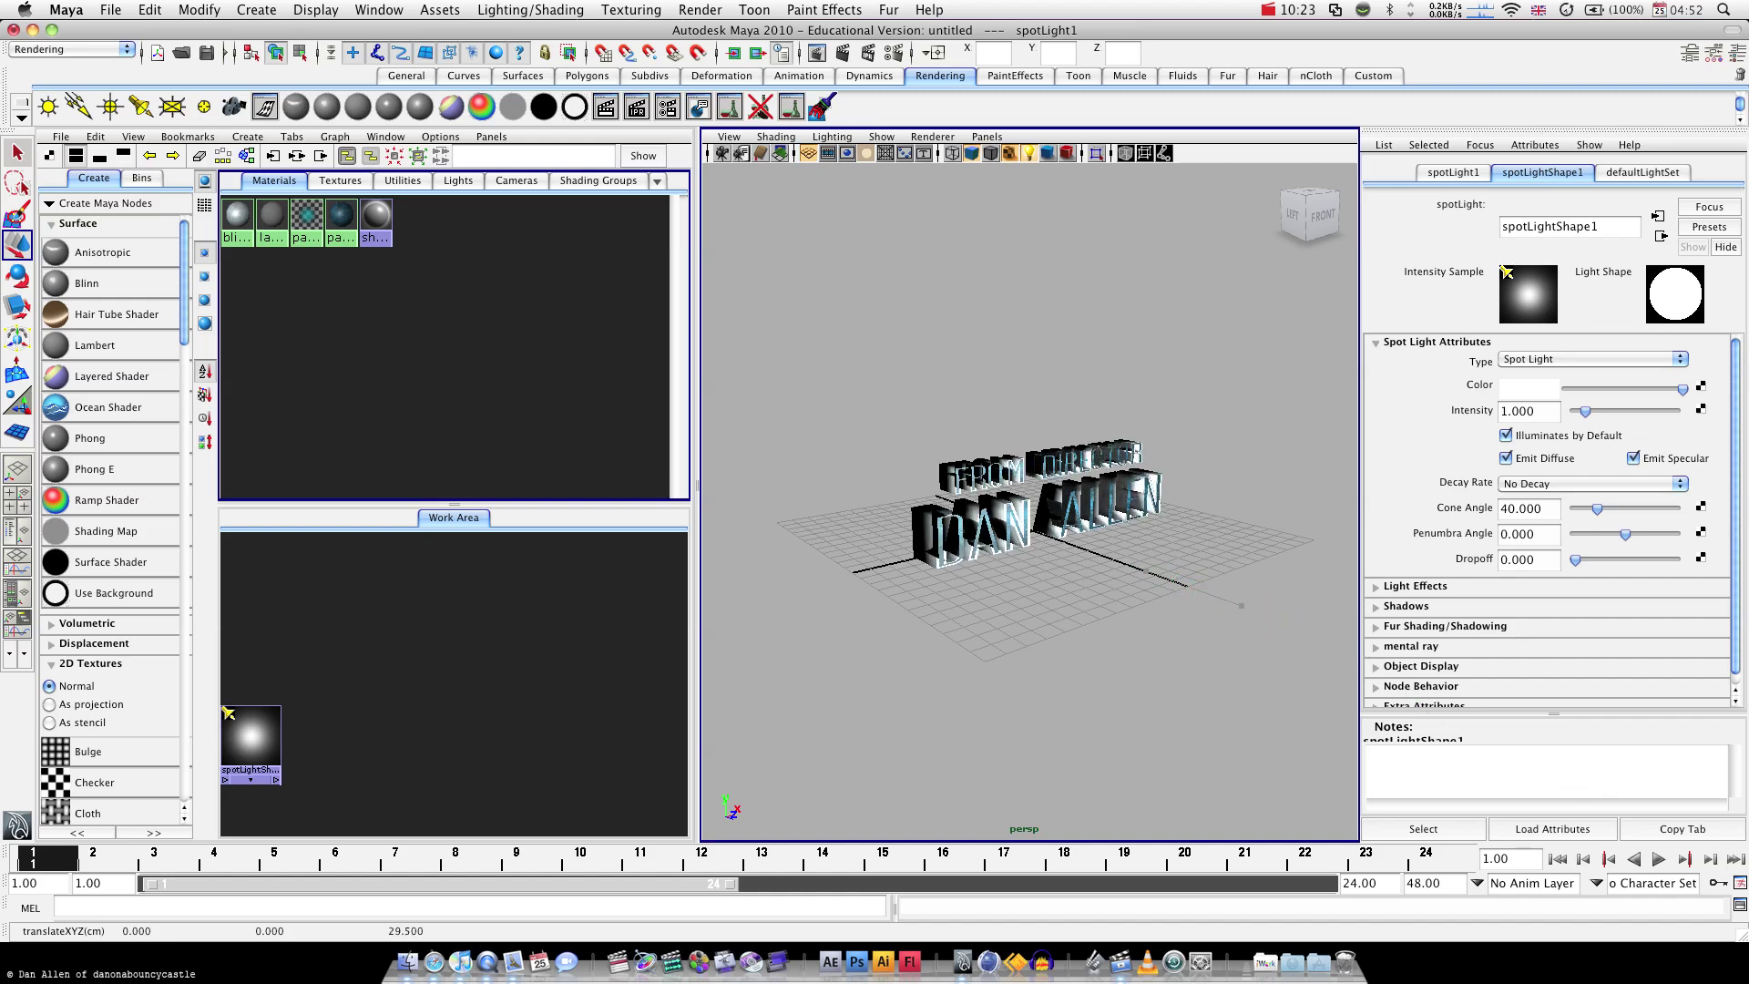
pyautogui.keyDown('alt'); pyautogui.moveTo(995, 642); pyautogui.dragTo(886, 602); pyautogui.keyUp('alt')
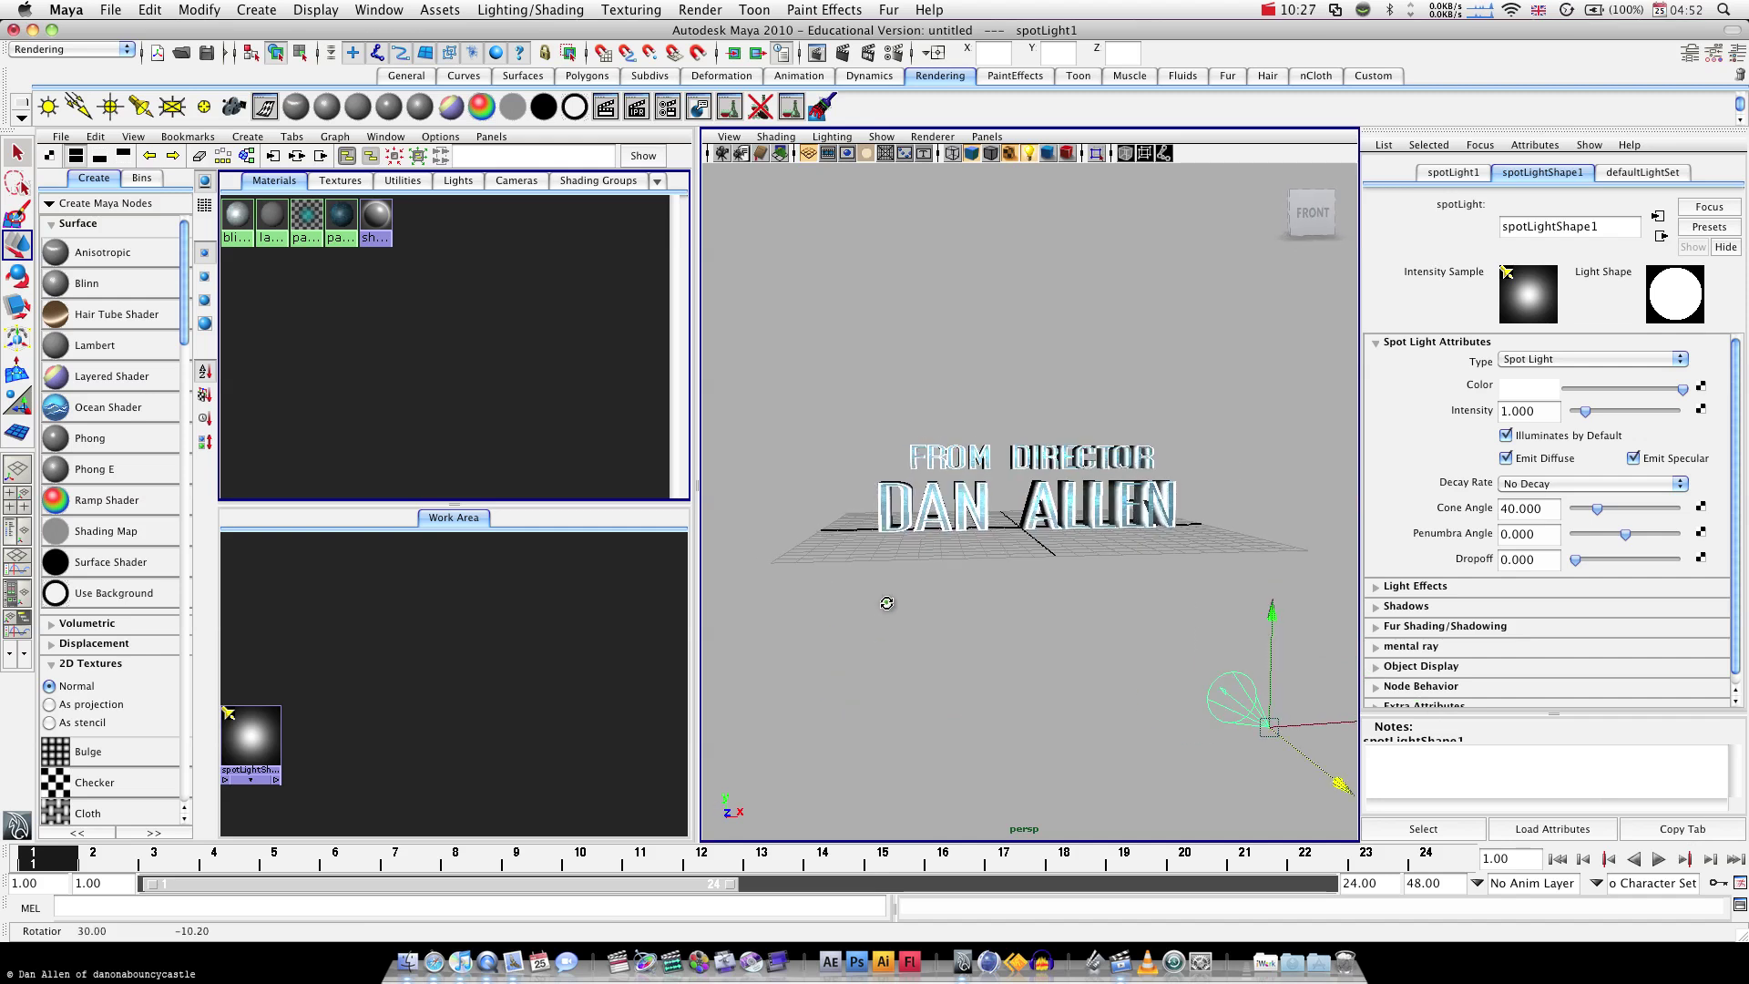
# Extend the playback range end from 24 to 48, go to frame 35, and select both text objects
pyautogui.keyDown('alt'); pyautogui.moveTo(886, 602); pyautogui.dragTo(747, 609, button='right'); pyautogui.keyUp('alt')
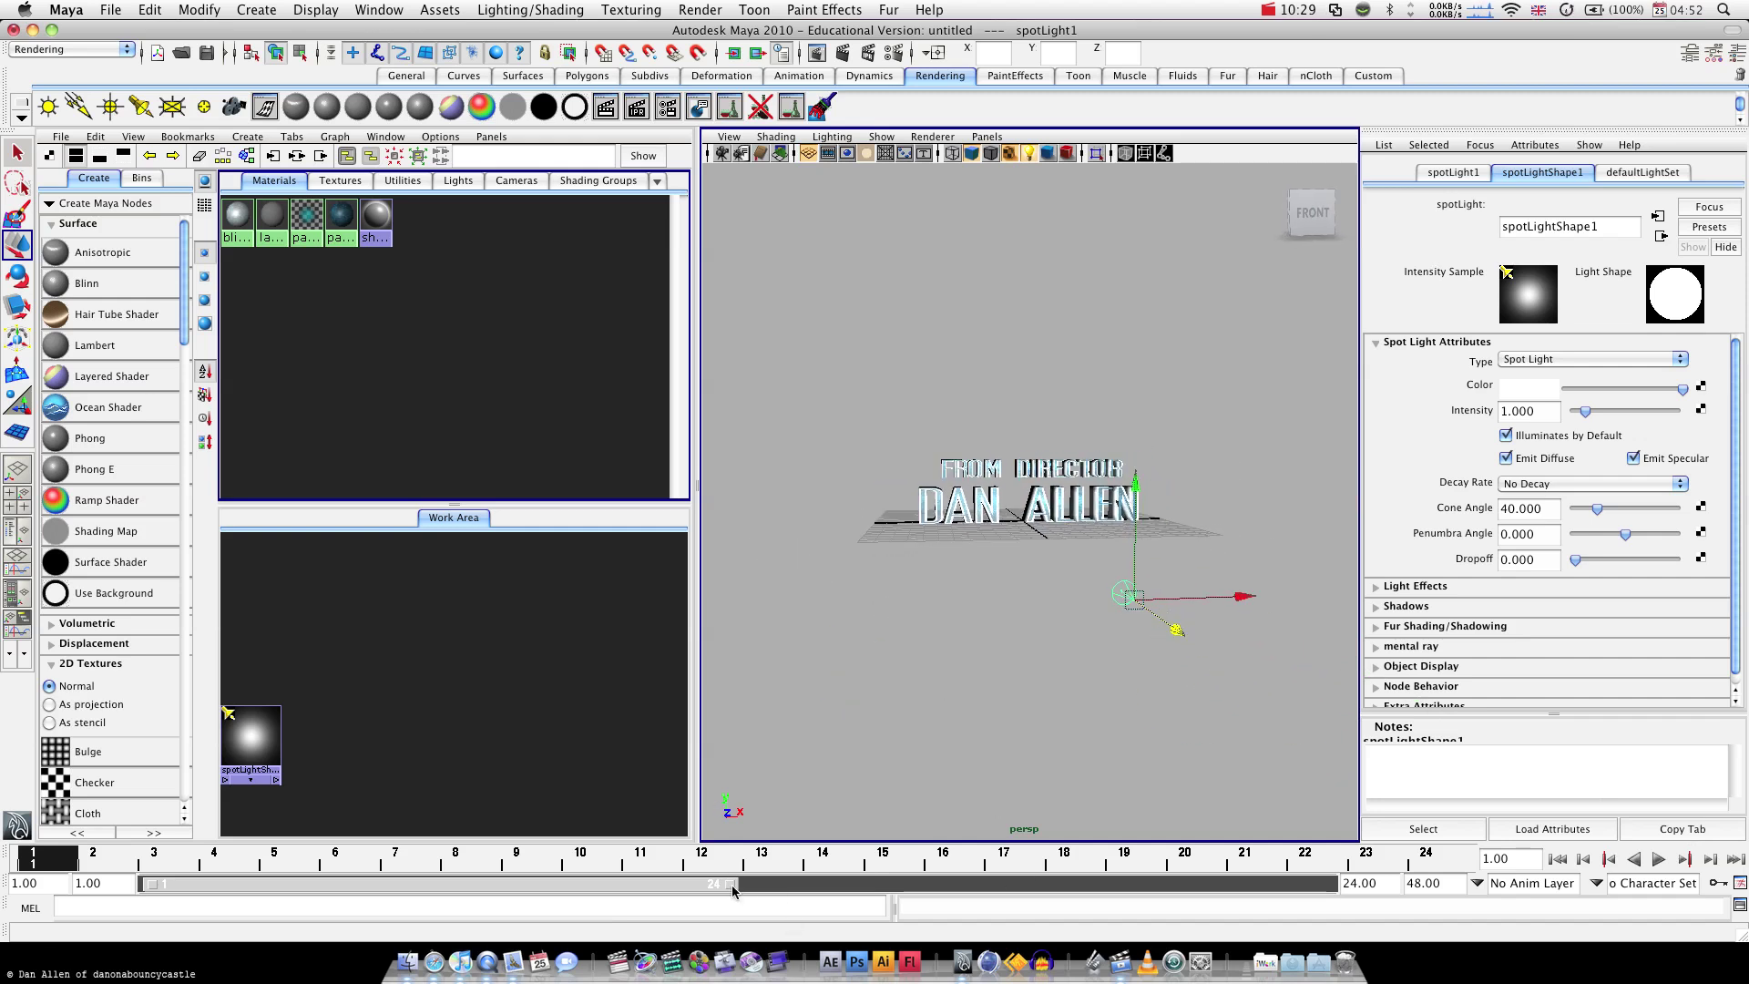
pyautogui.moveTo(736, 888); pyautogui.dragTo(1321, 886)
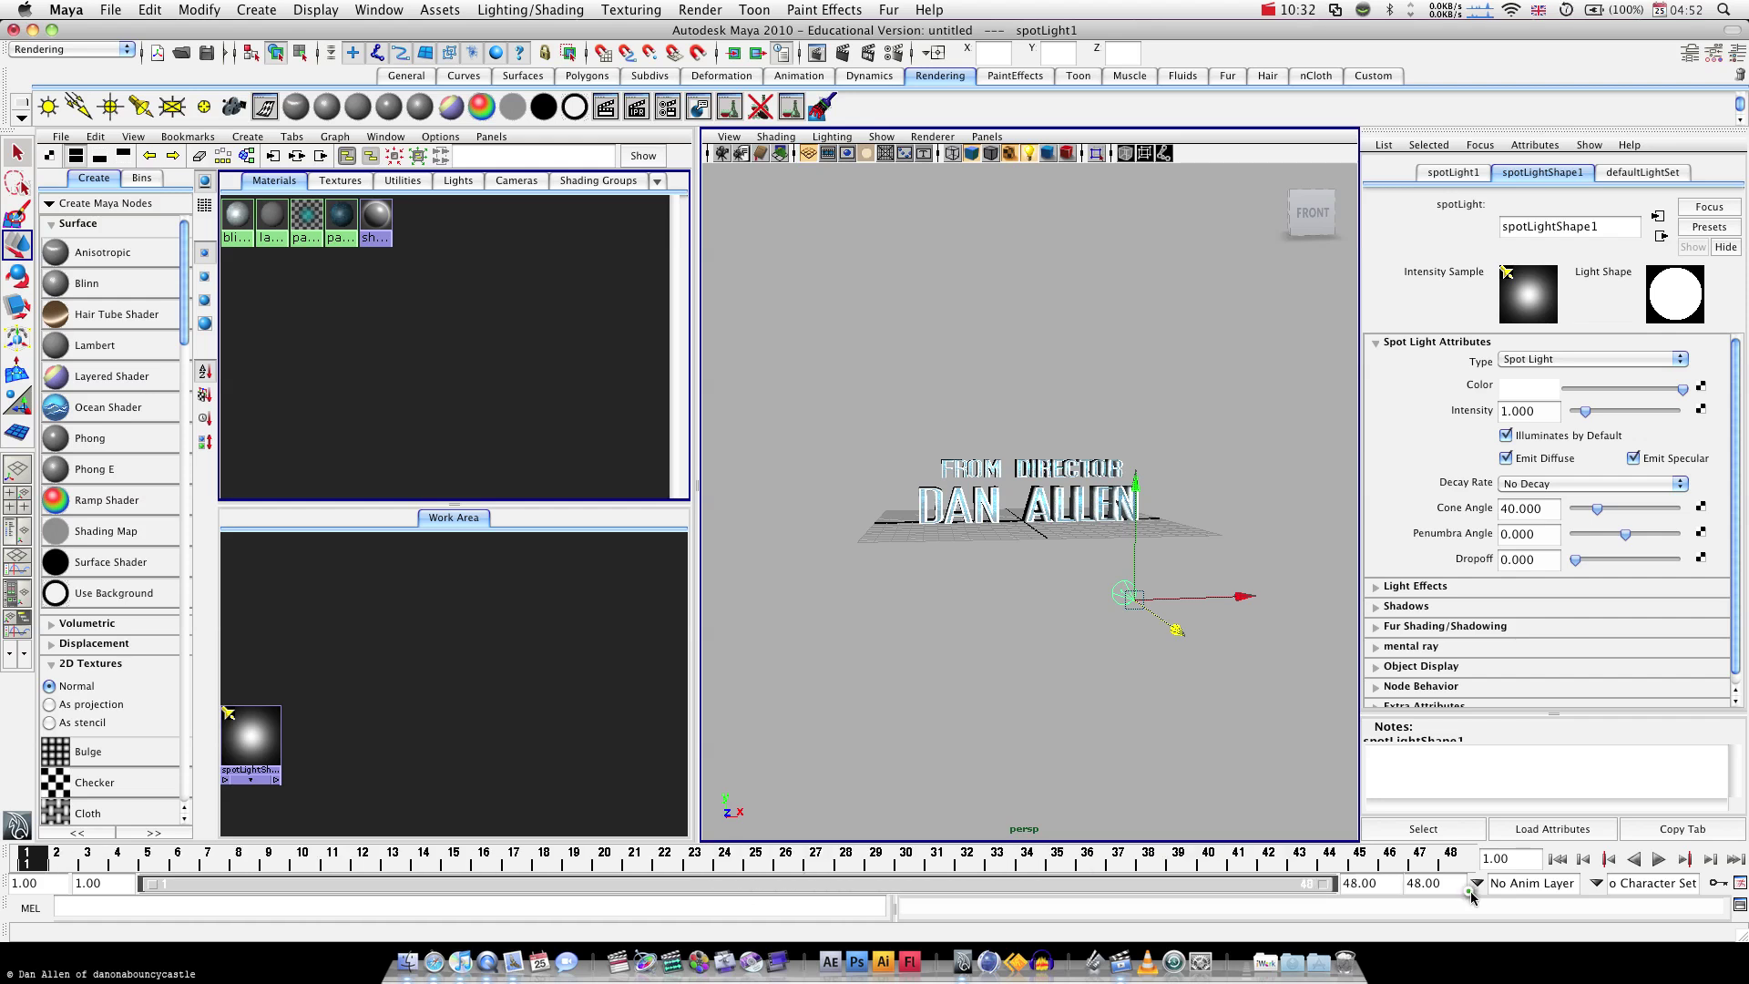
pyautogui.click(1058, 862)
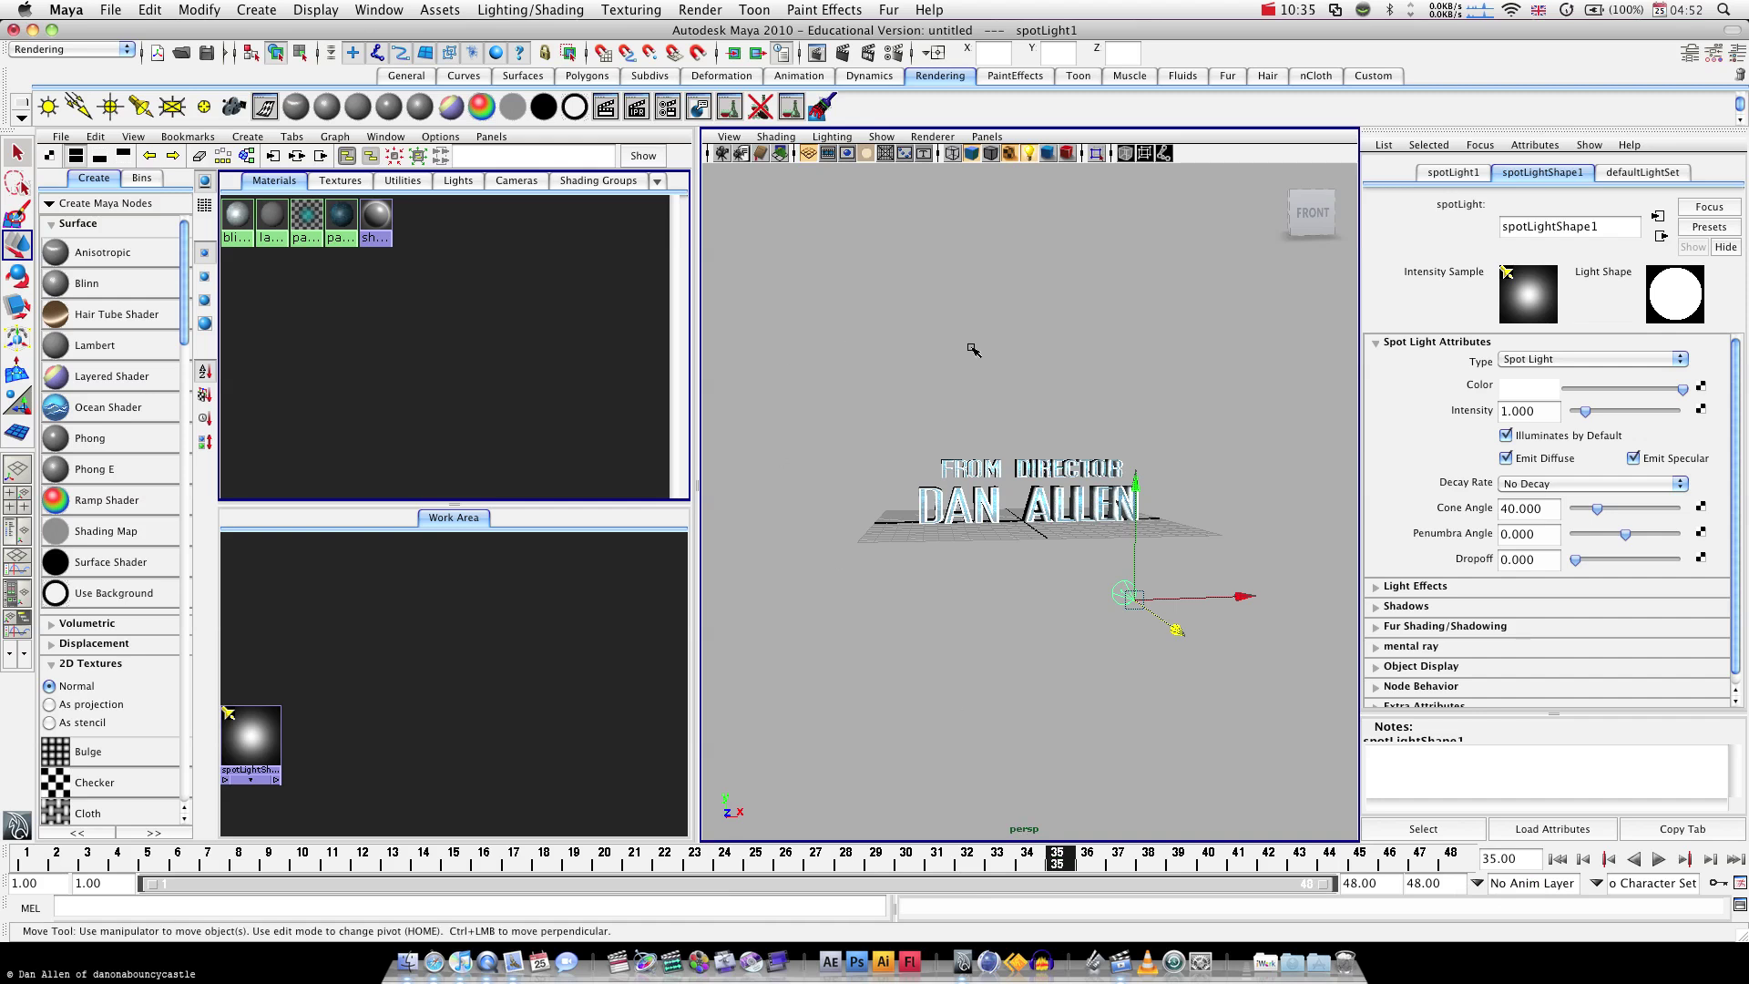
pyautogui.press('z')
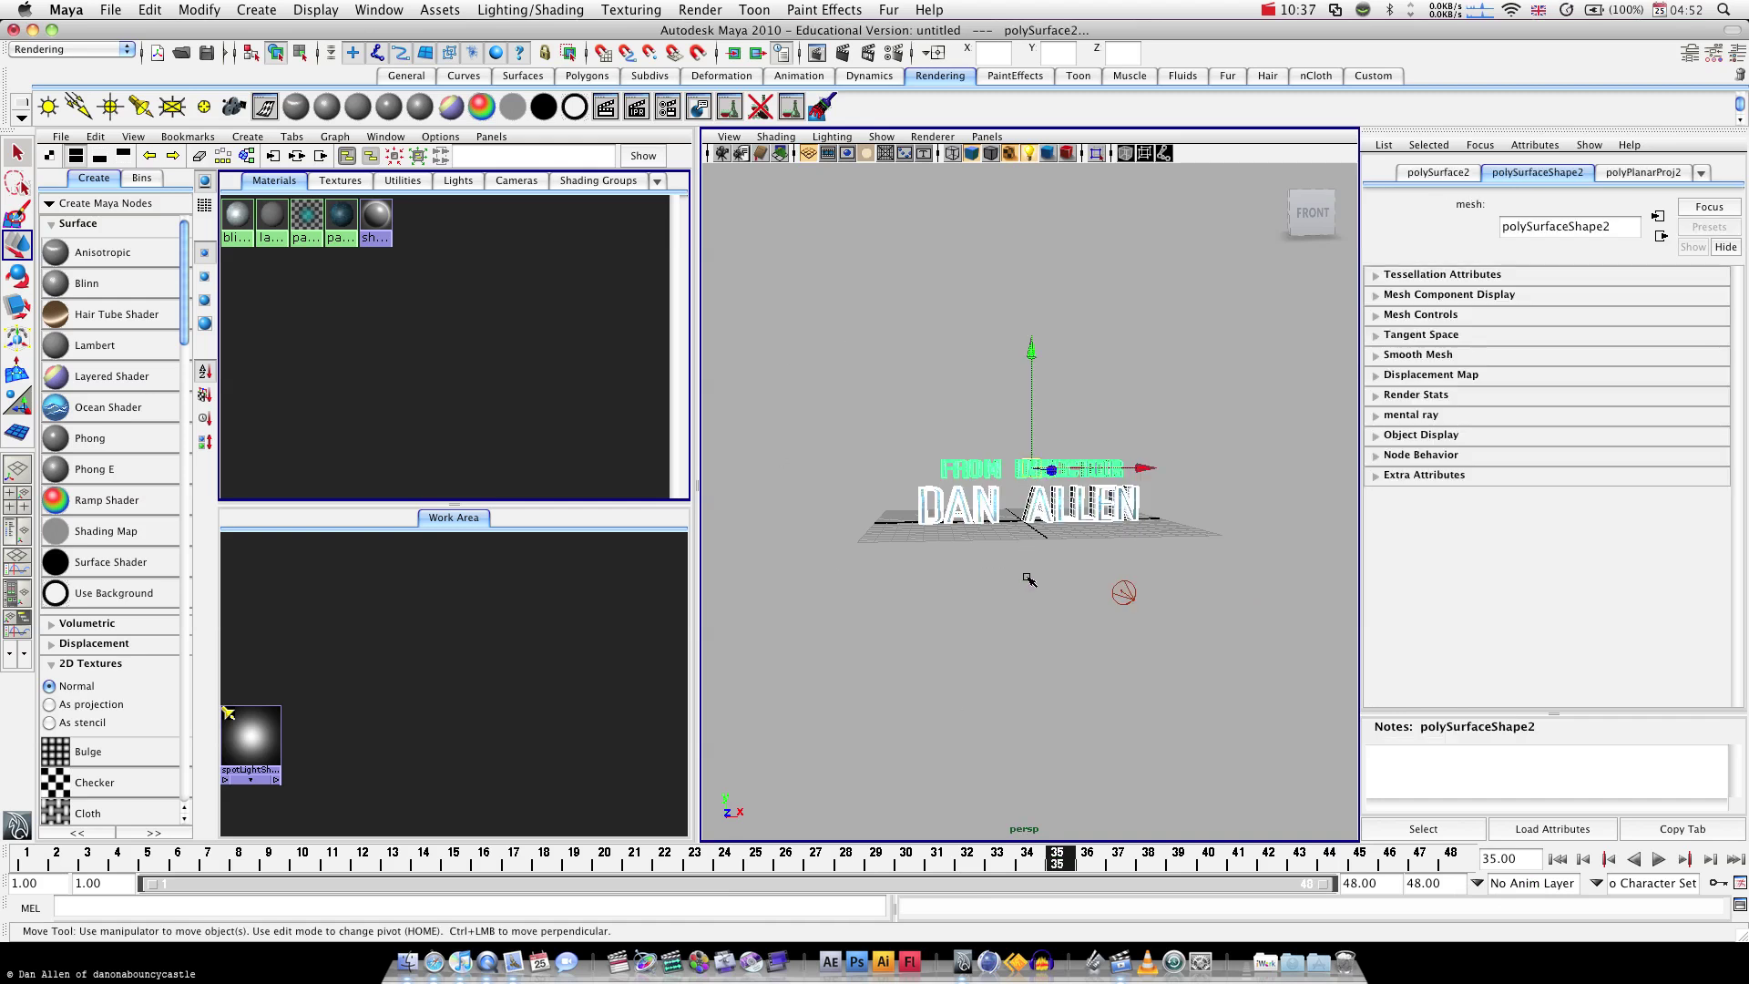
# Group both text objects as 'text' and keyframe its fly-in between frames 1 and 35
pyautogui.hotkey('ctrl', 'g')
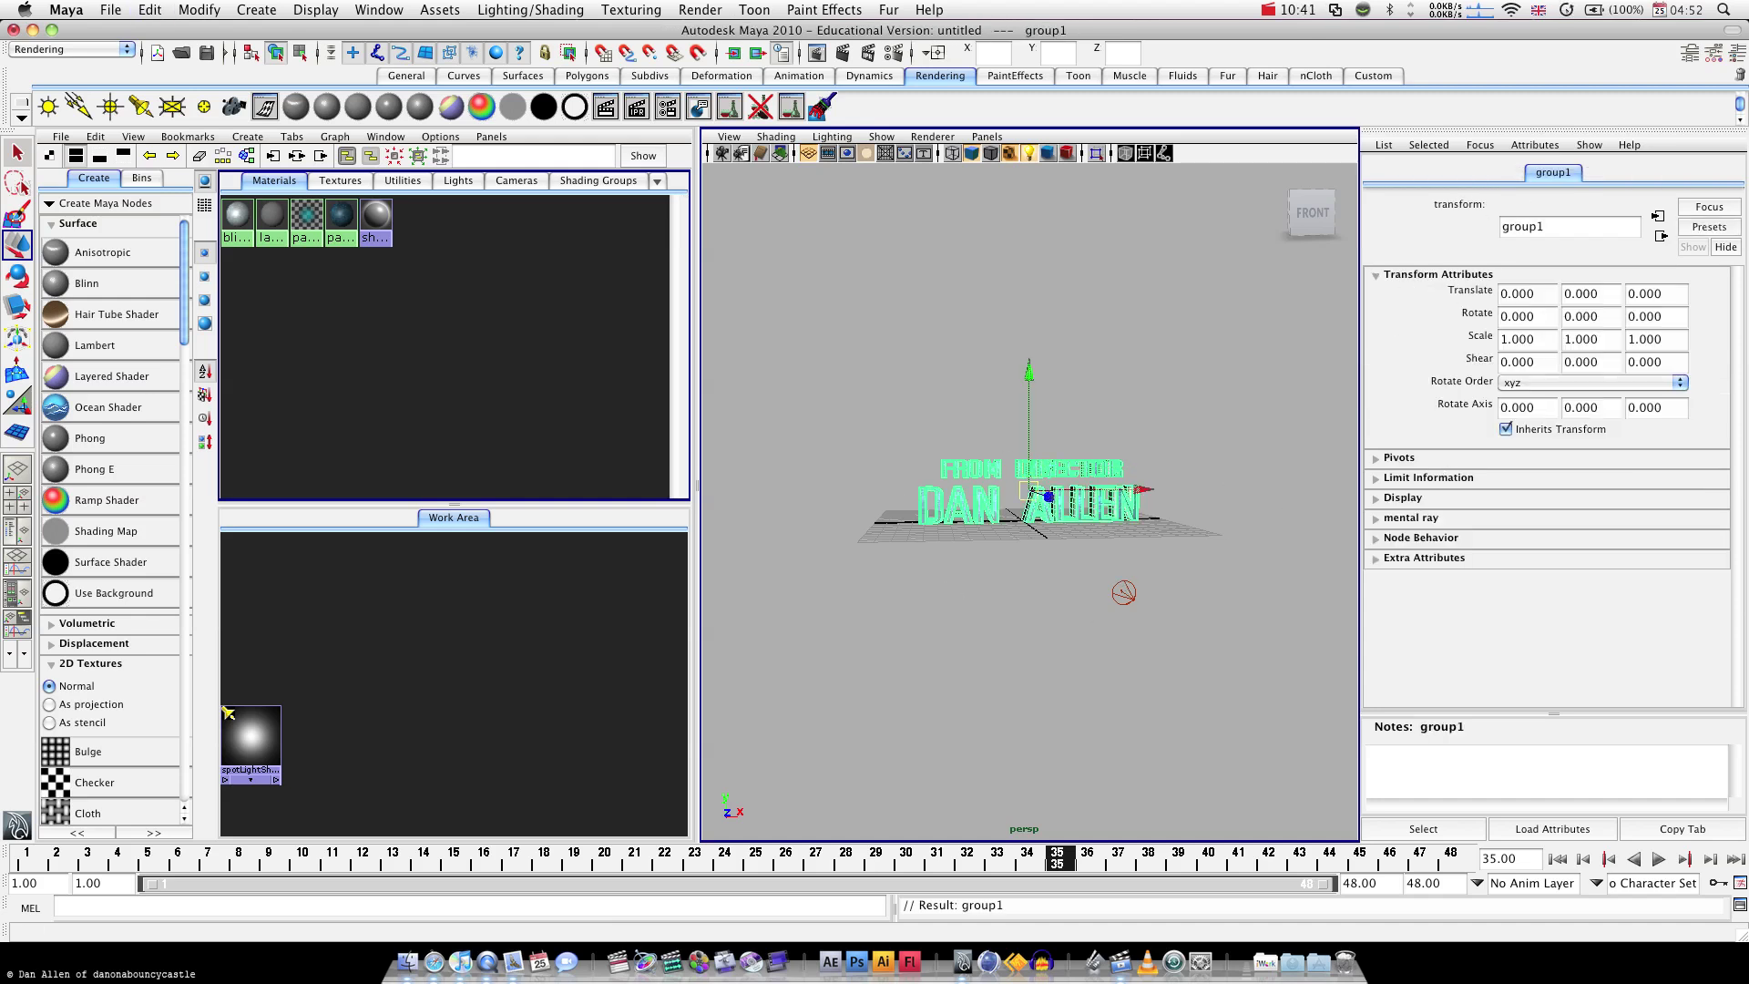
pyautogui.click(1569, 227)
pyautogui.write('text')
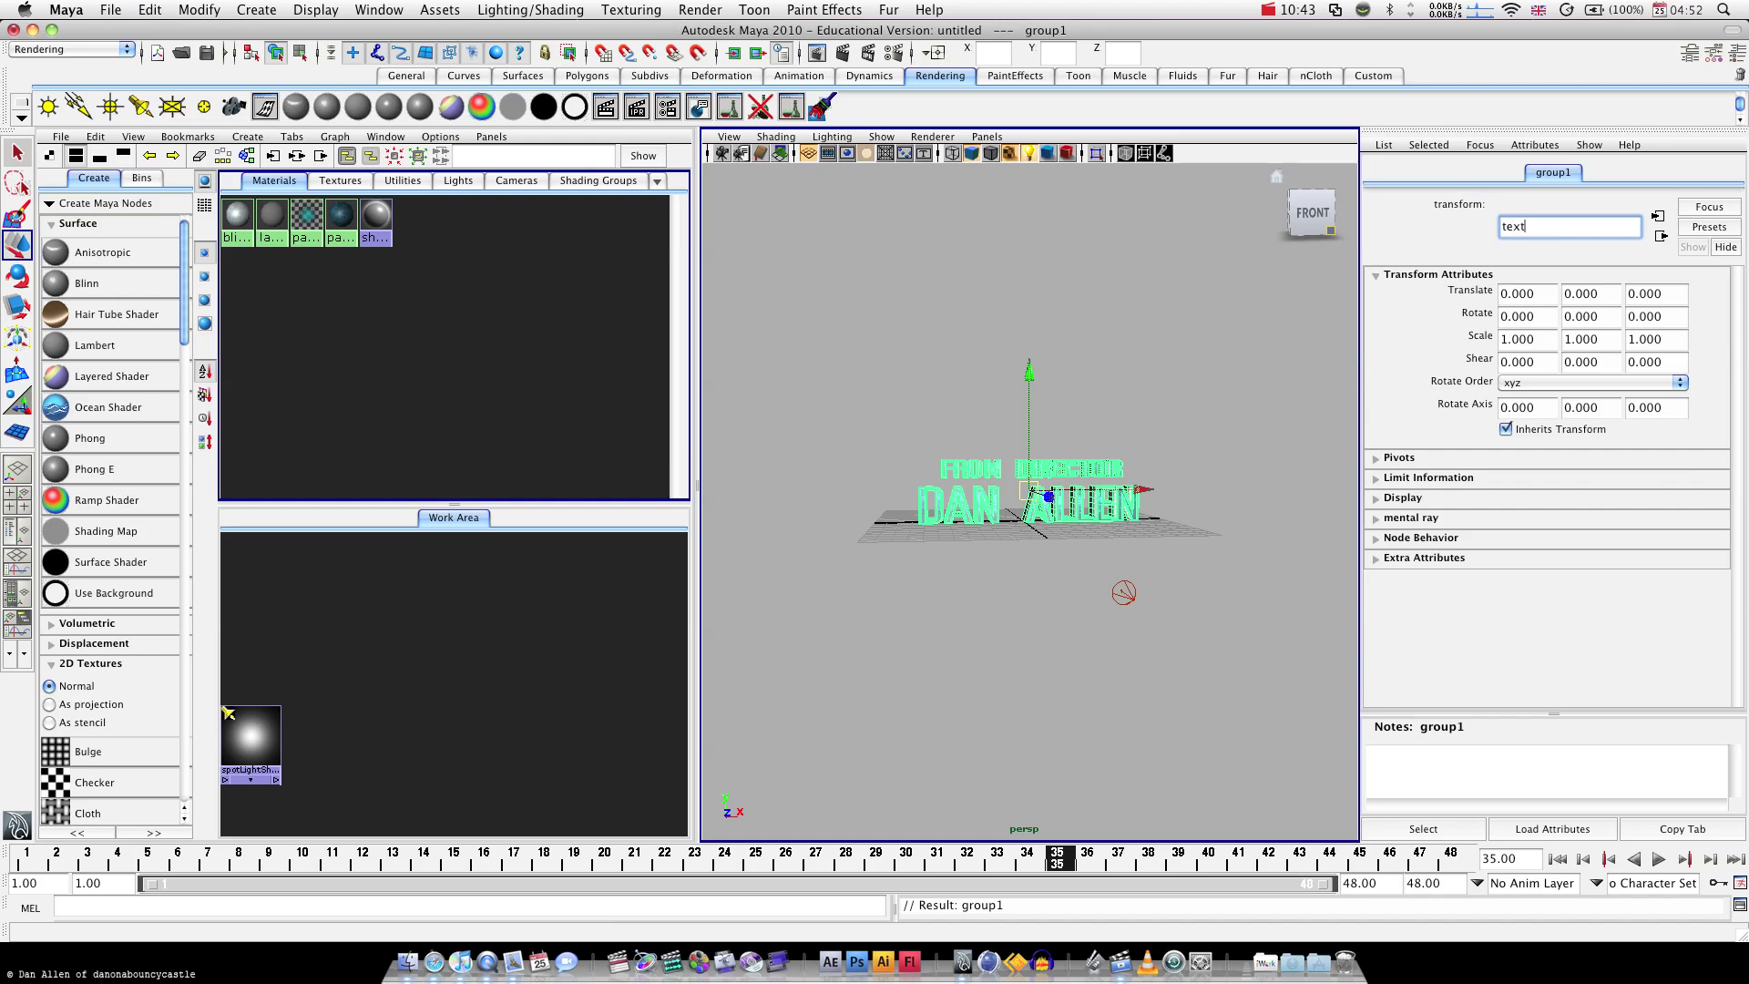
pyautogui.press('Return')
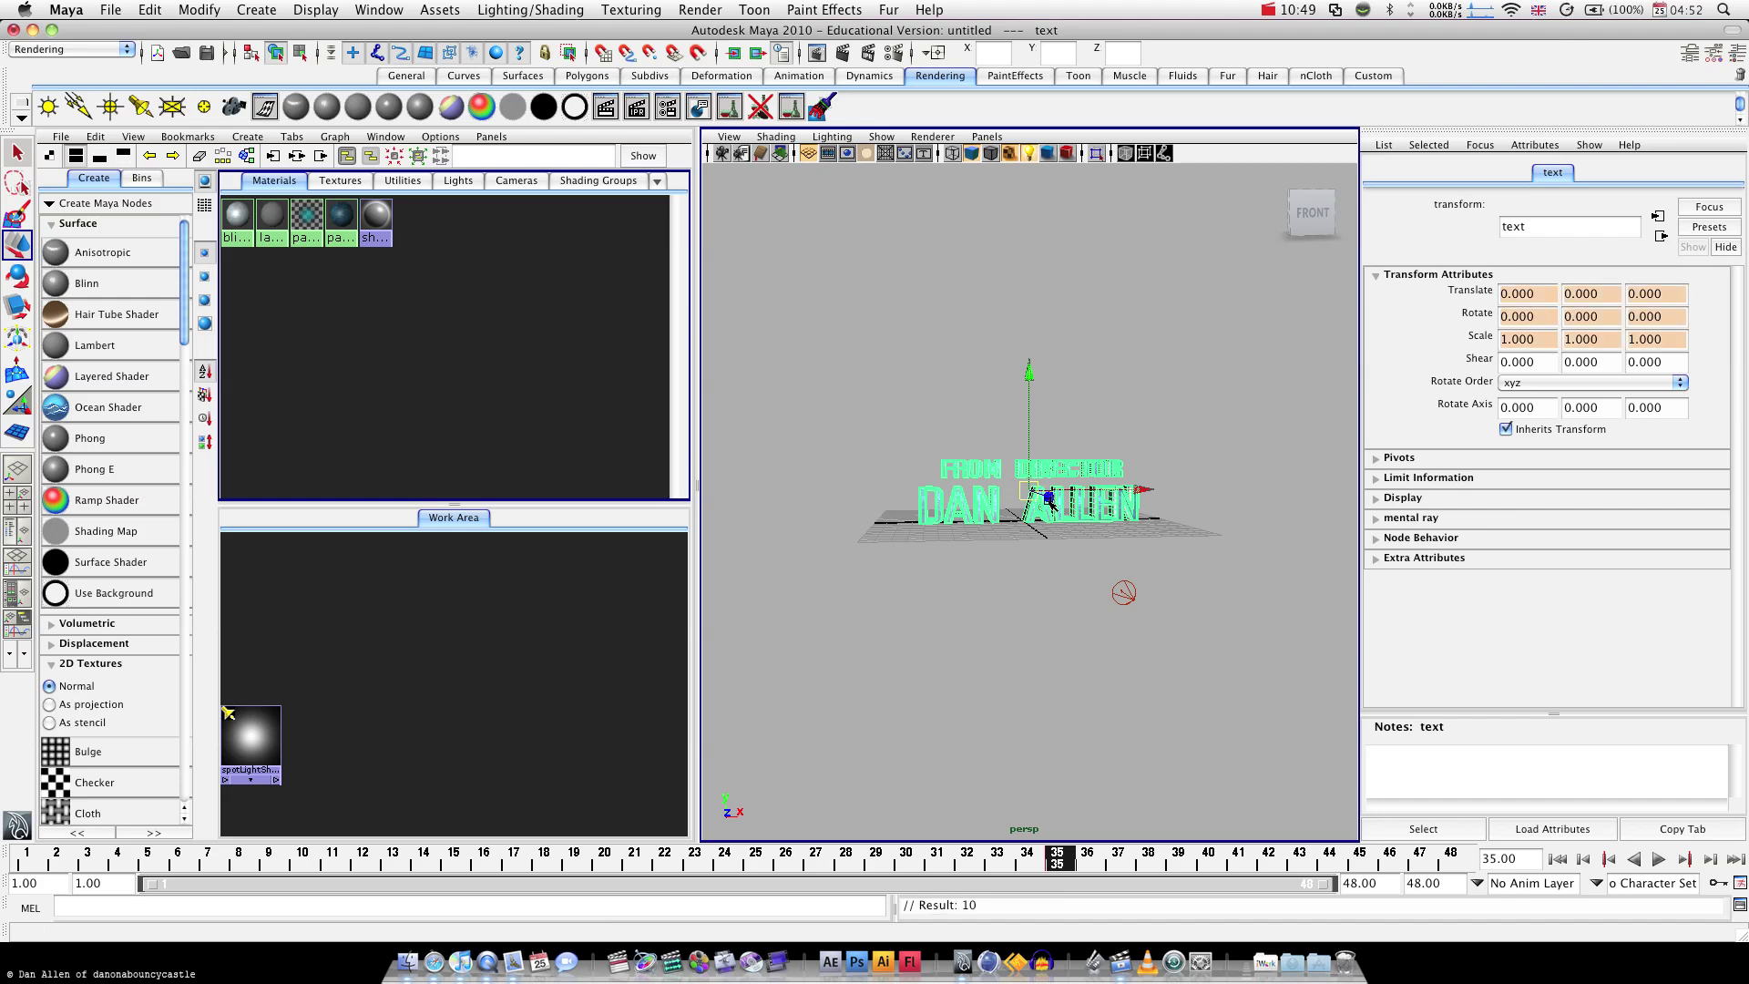
pyautogui.moveTo(108, 863); pyautogui.dragTo(26, 861)
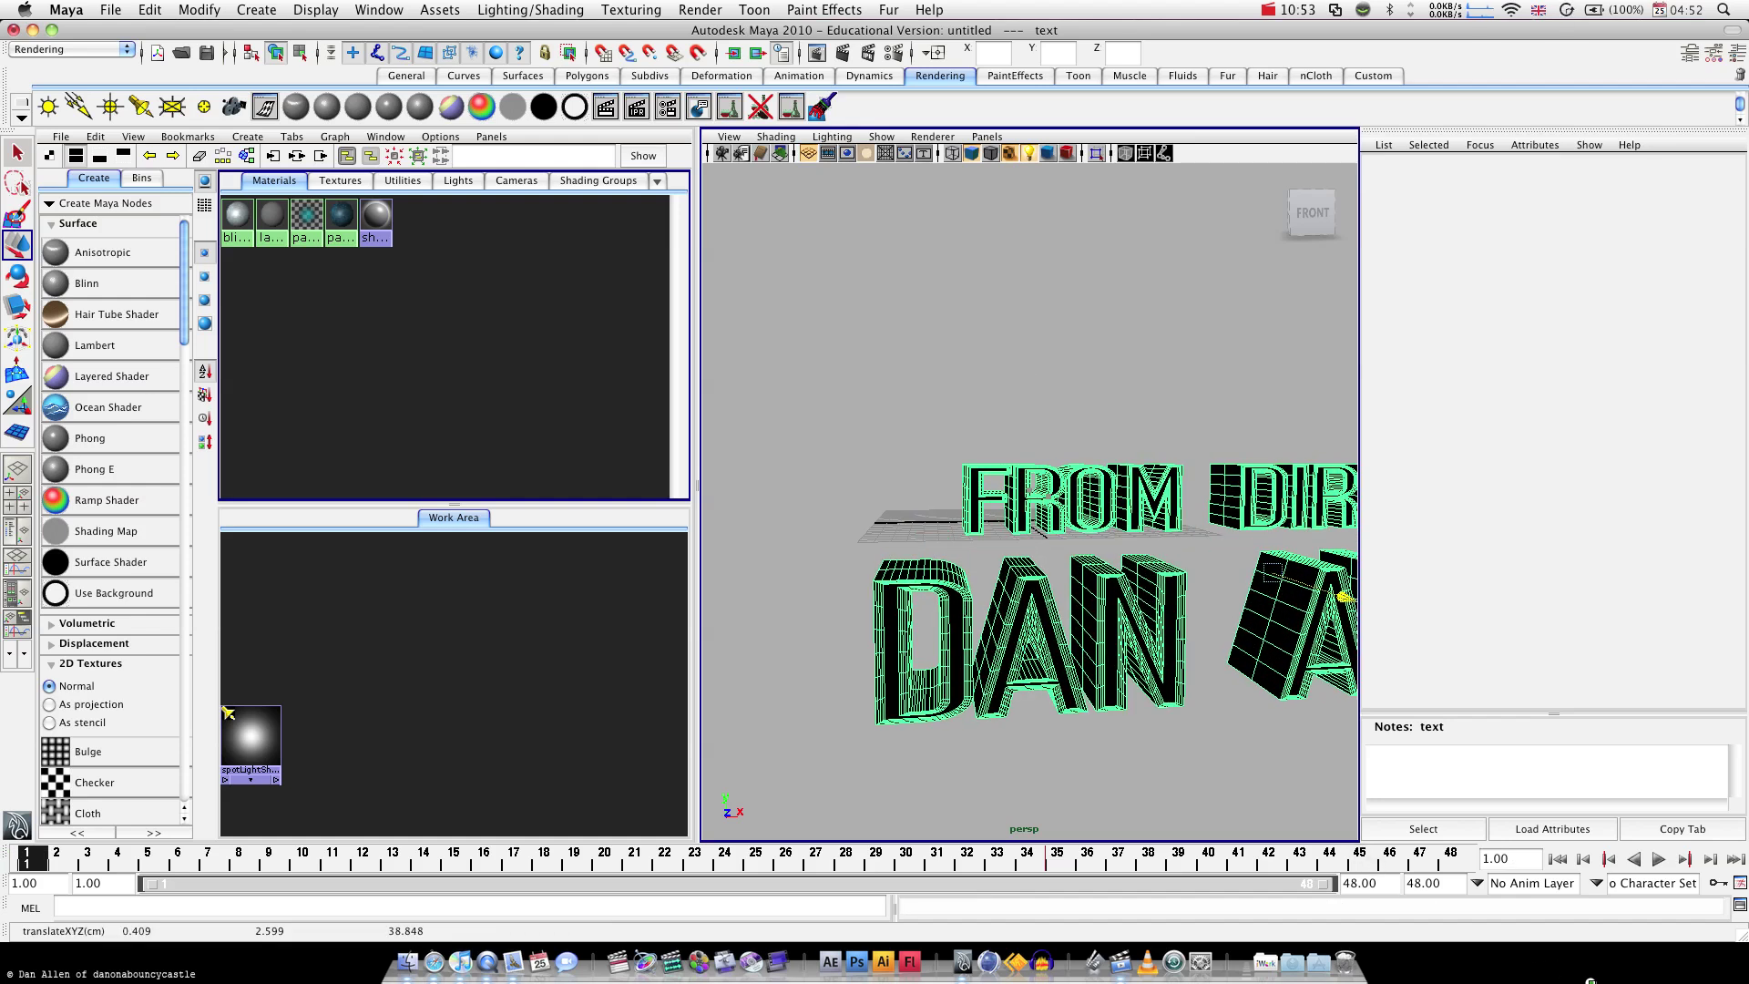
pyautogui.moveTo(92, 858); pyautogui.dragTo(756, 861)
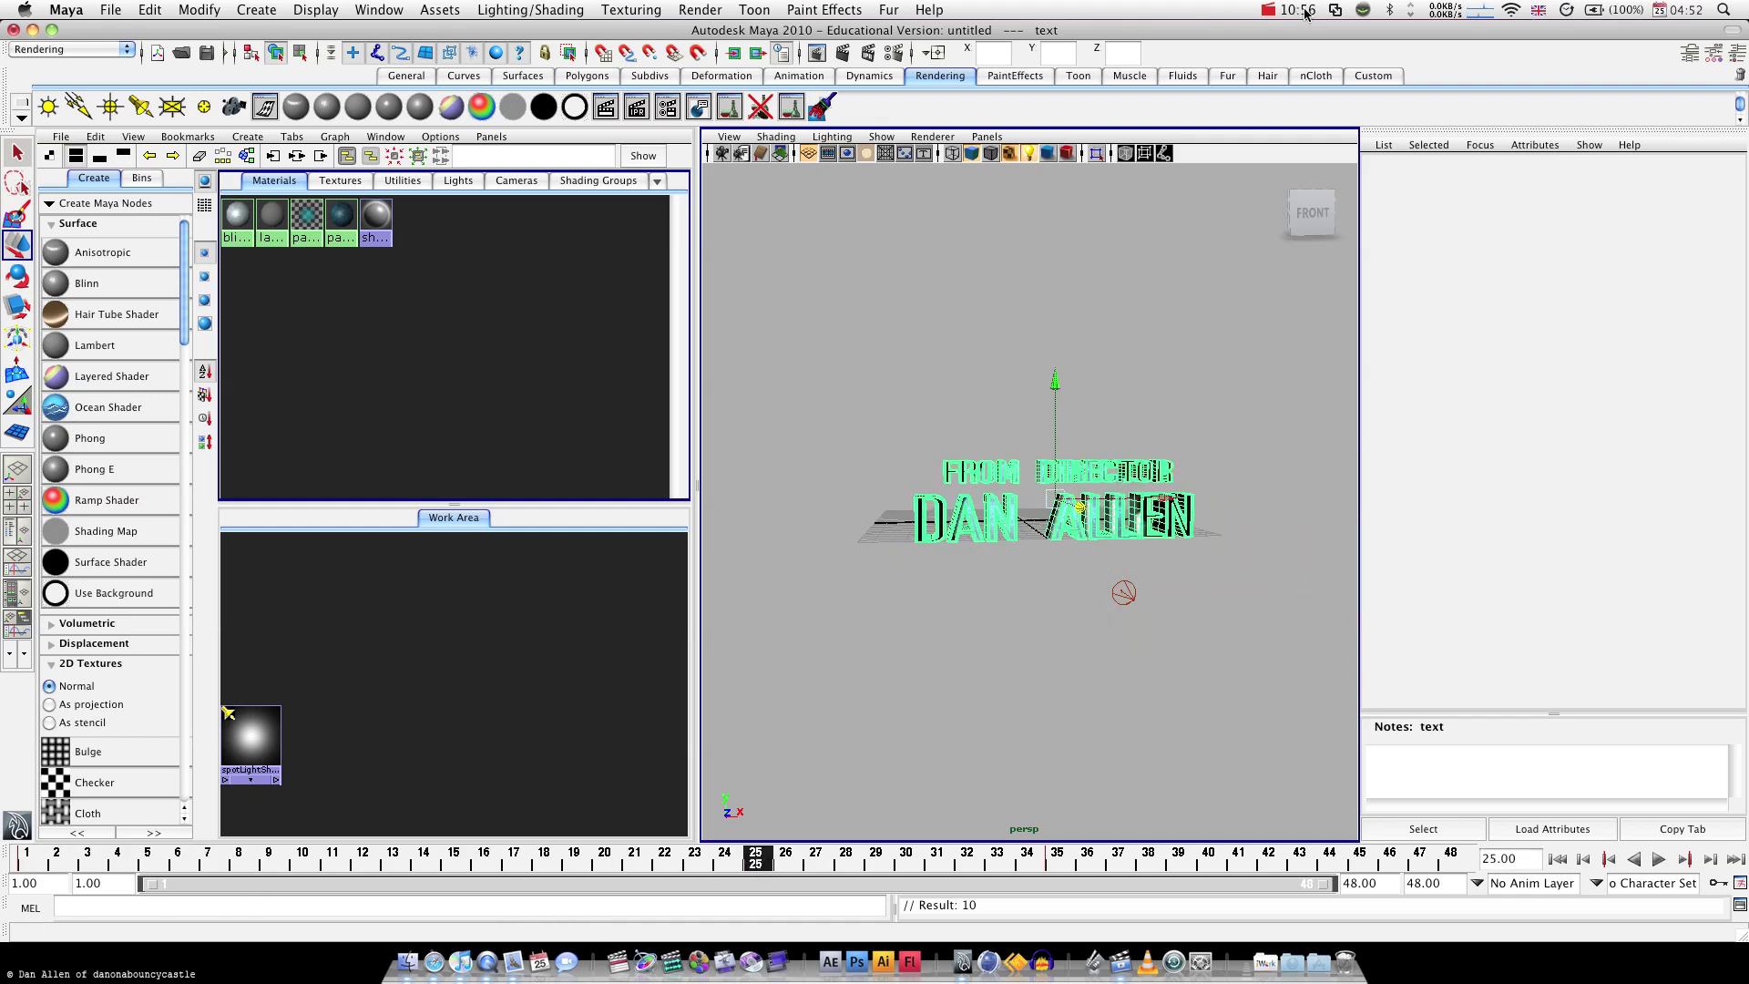